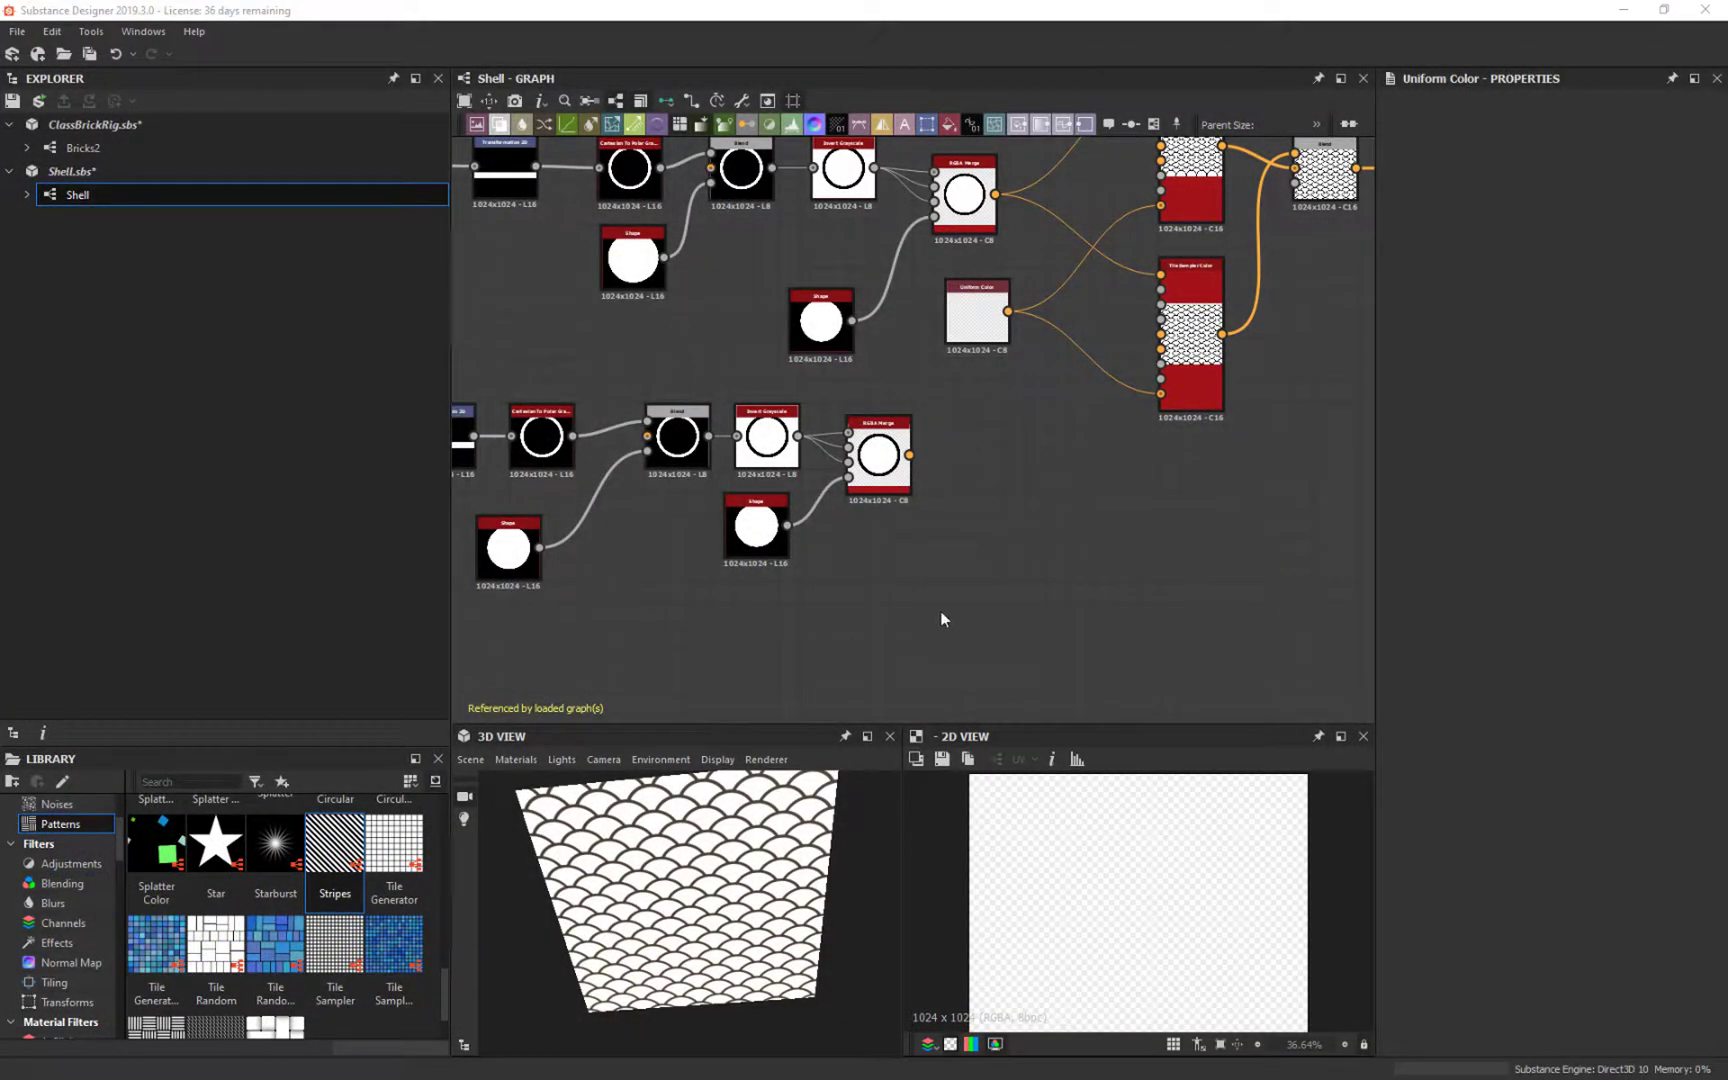
Step: Check the existing Uniform Color node, then add a new Uniform Color node lower in the graph
{"action": "middle_click_drag", "start_coordinate": [1029, 466], "coordinate": [864, 532]}
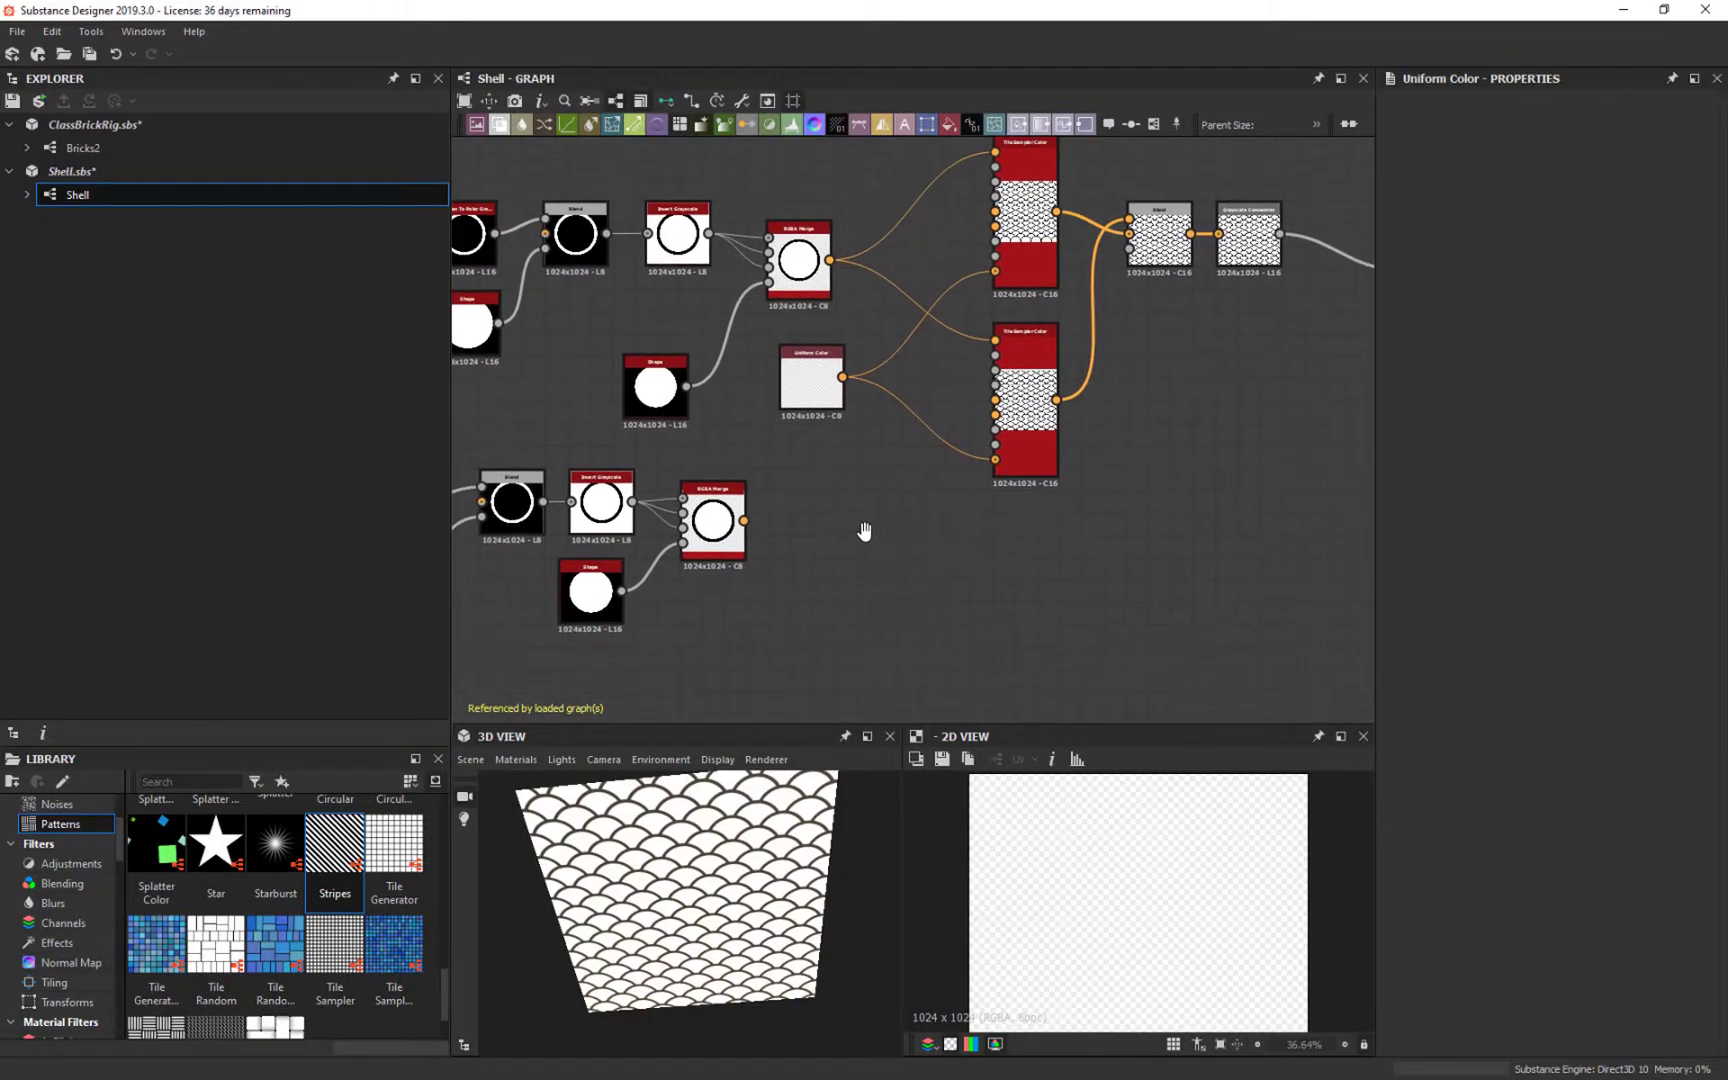
{"action": "middle_click_drag", "start_coordinate": [1103, 378], "coordinate": [1042, 473]}
{"action": "scroll", "coordinate": [927, 435], "scroll_direction": "up", "scroll_amount": 5}
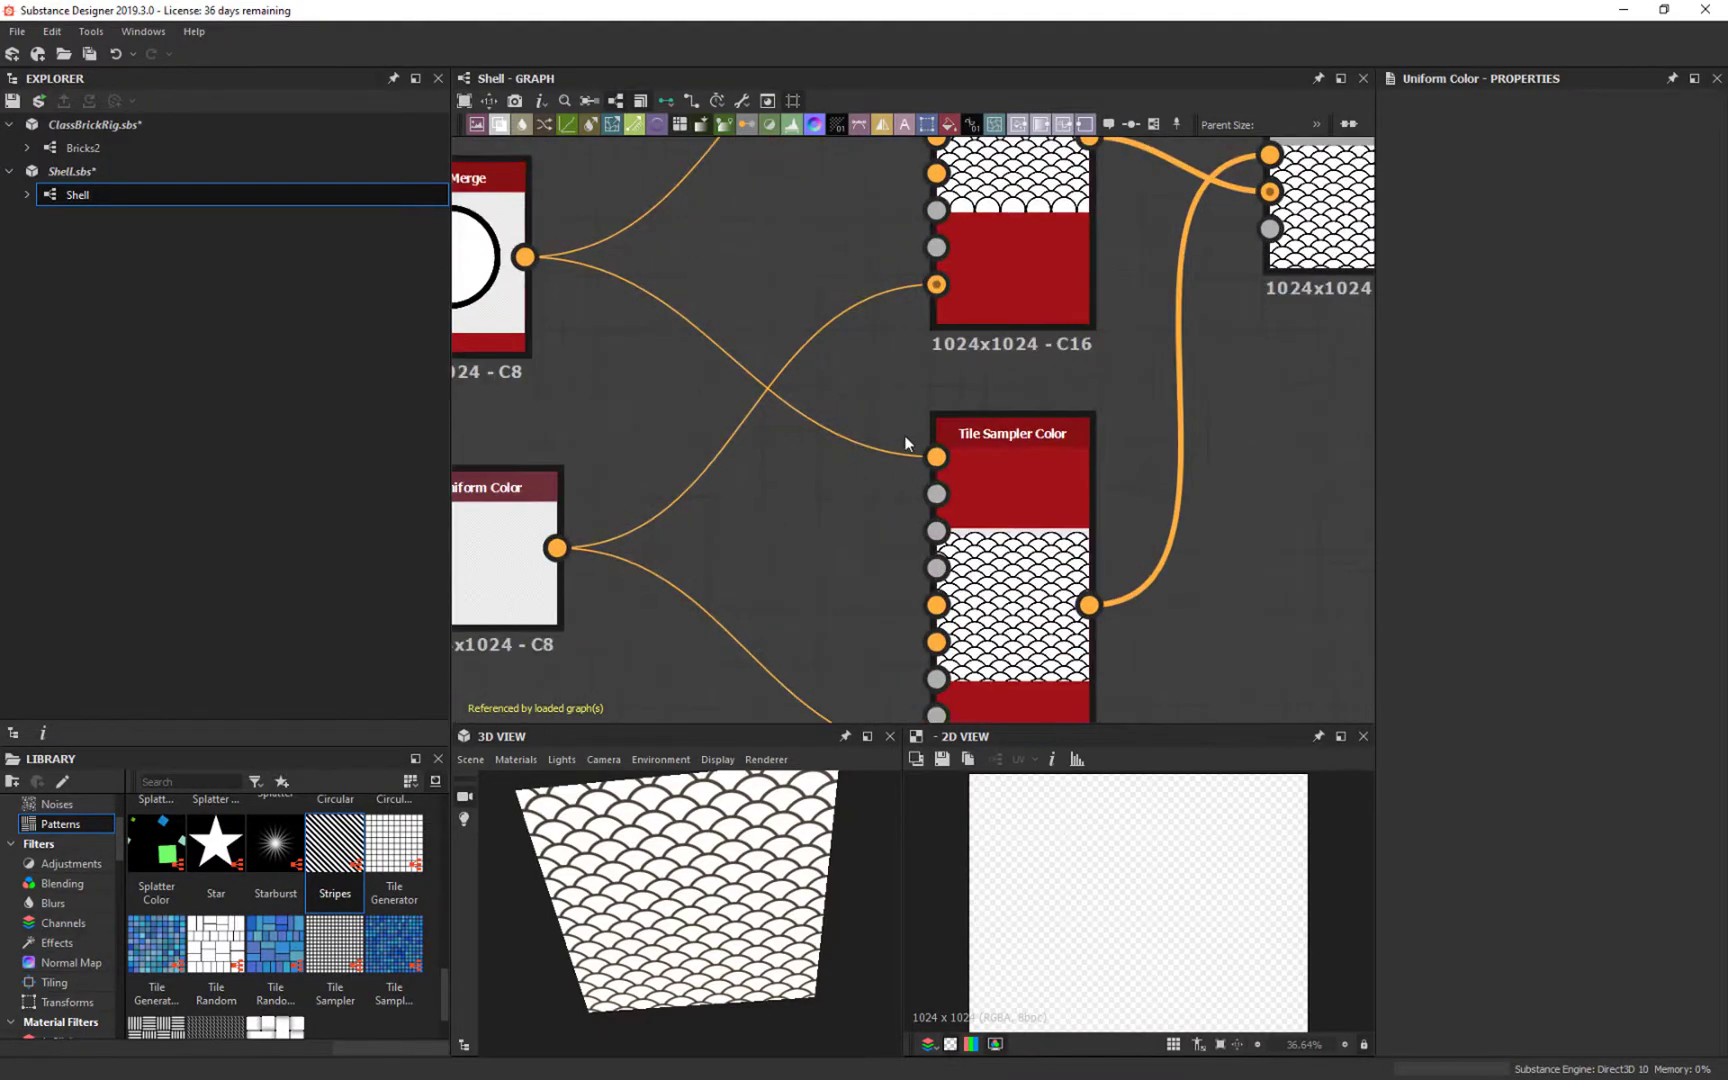
{"action": "scroll", "coordinate": [1064, 466], "scroll_direction": "down", "scroll_amount": 4}
{"action": "middle_click_drag", "start_coordinate": [822, 598], "coordinate": [888, 384]}
{"action": "right_click", "coordinate": [927, 492]}
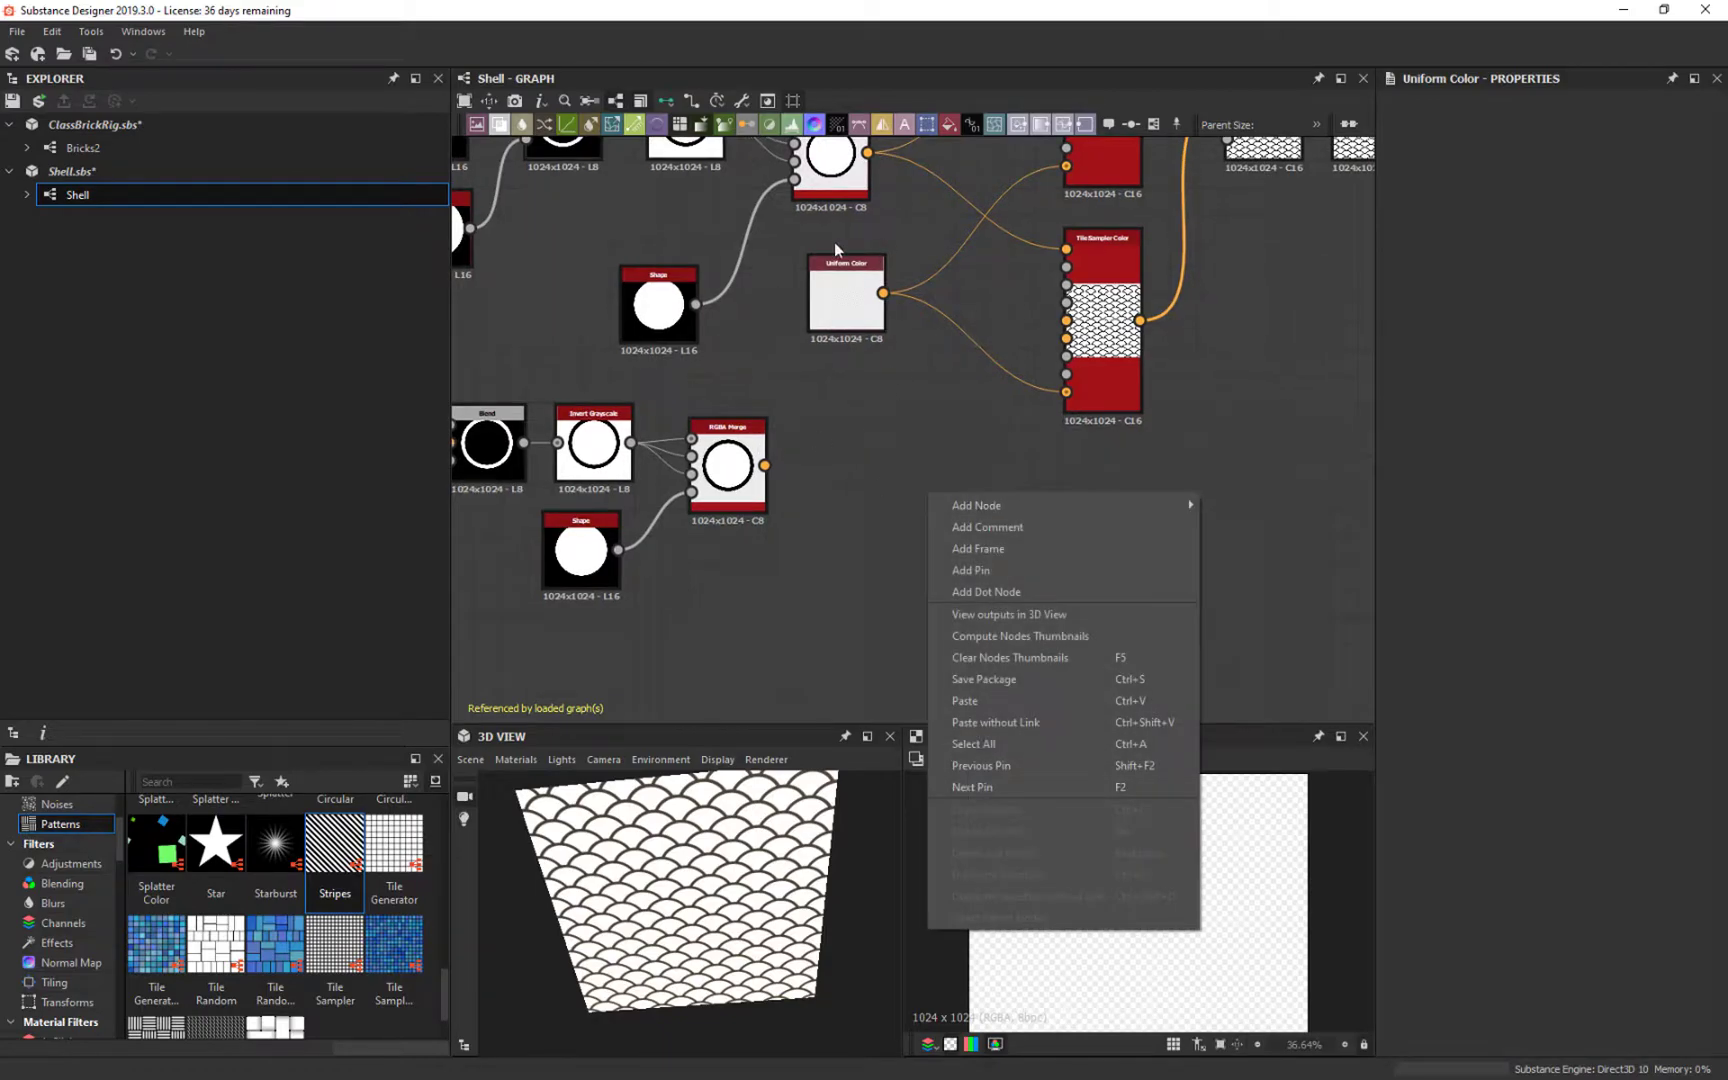
{"action": "left_click", "coordinate": [844, 304]}
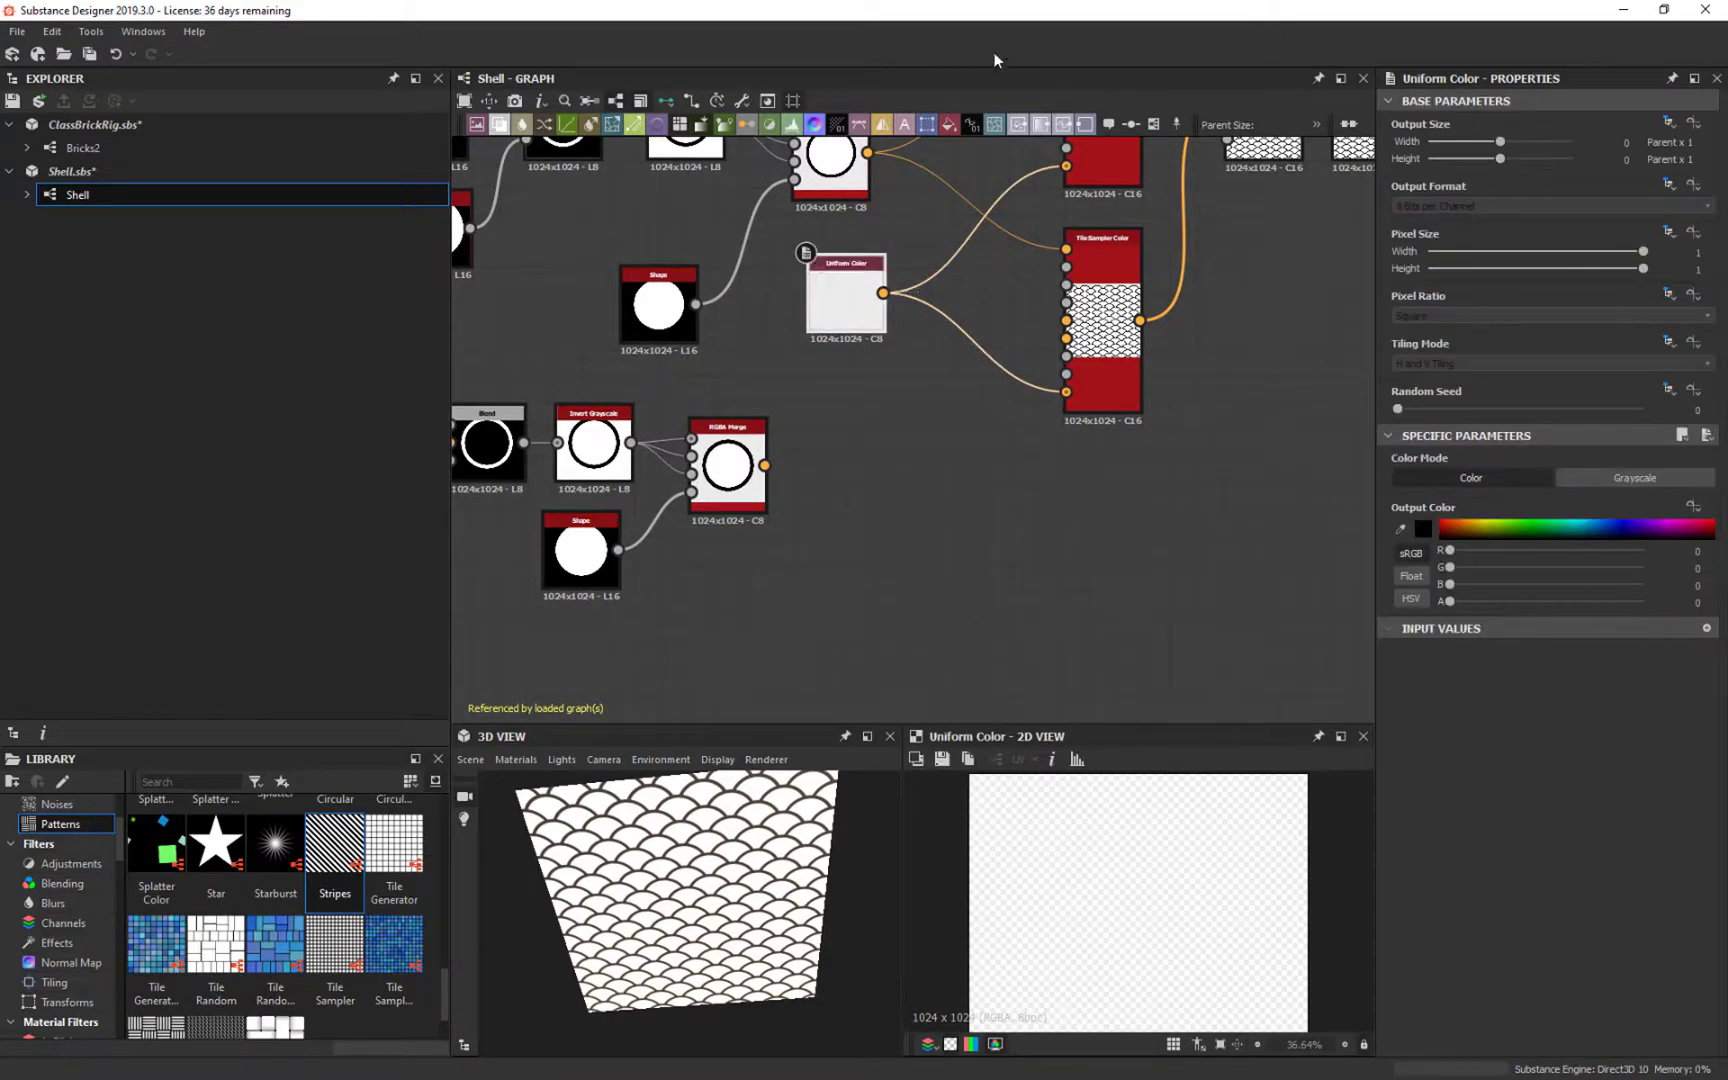
{"action": "left_click", "coordinate": [948, 124]}
{"action": "left_click_drag", "start_coordinate": [947, 441], "coordinate": [905, 610]}
Step: Set the new Uniform Color's Output Color alpha to 0 and preview it in 2D
{"action": "scroll", "coordinate": [870, 292], "scroll_direction": "up", "scroll_amount": 6}
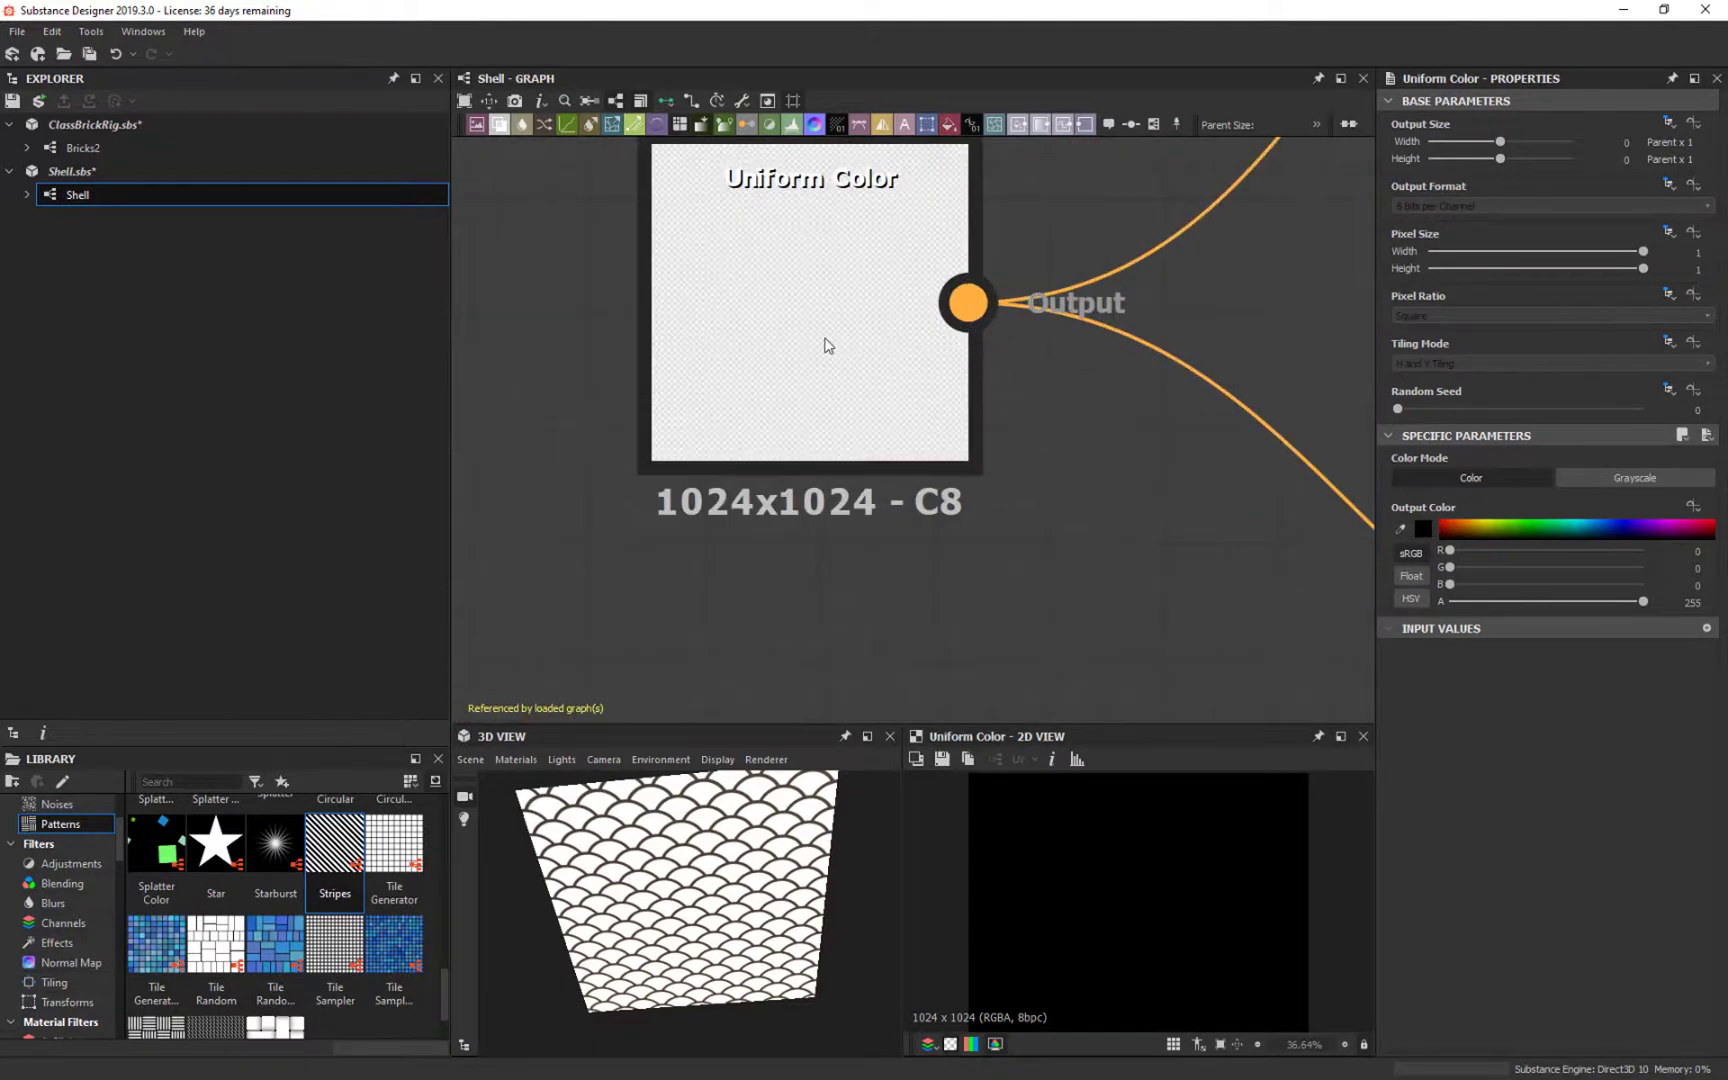
{"action": "left_click", "coordinate": [850, 300]}
{"action": "scroll", "coordinate": [1200, 869], "scroll_direction": "down", "scroll_amount": 3}
{"action": "scroll", "coordinate": [1044, 560], "scroll_direction": "down", "scroll_amount": 5}
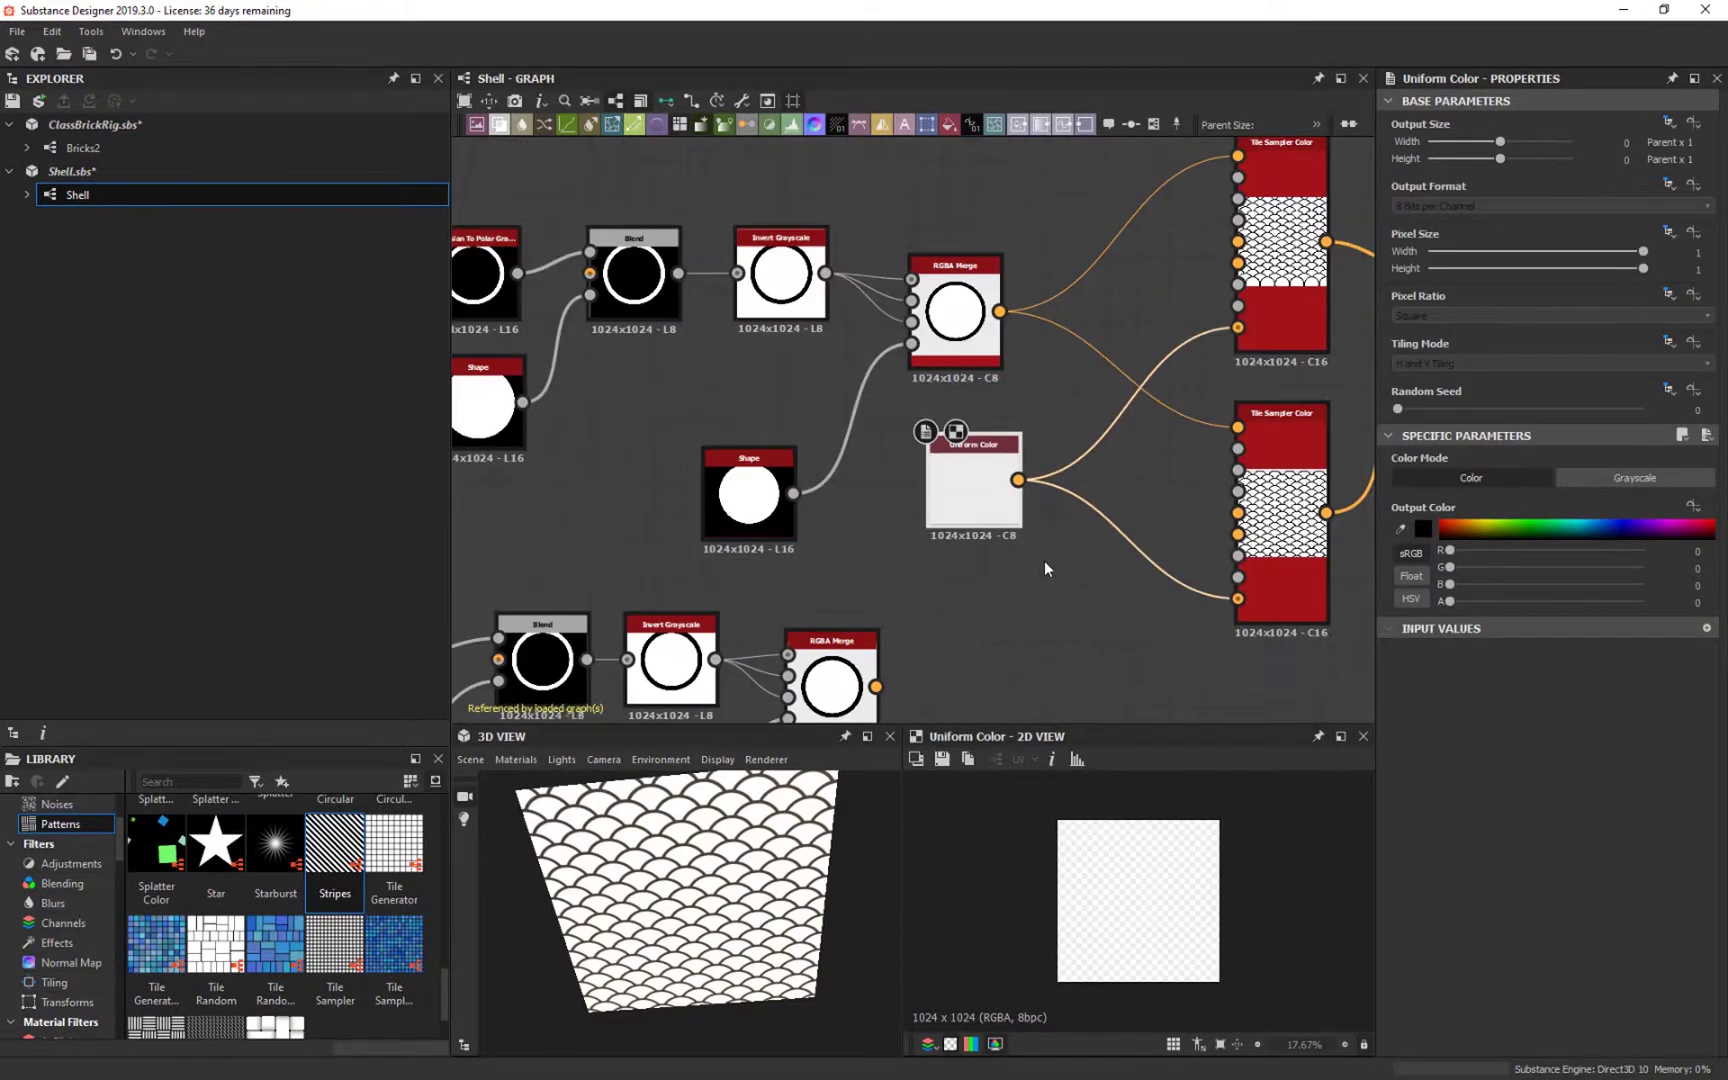
{"action": "scroll", "coordinate": [1014, 278], "scroll_direction": "up", "scroll_amount": 3}
{"action": "left_click", "coordinate": [886, 530]}
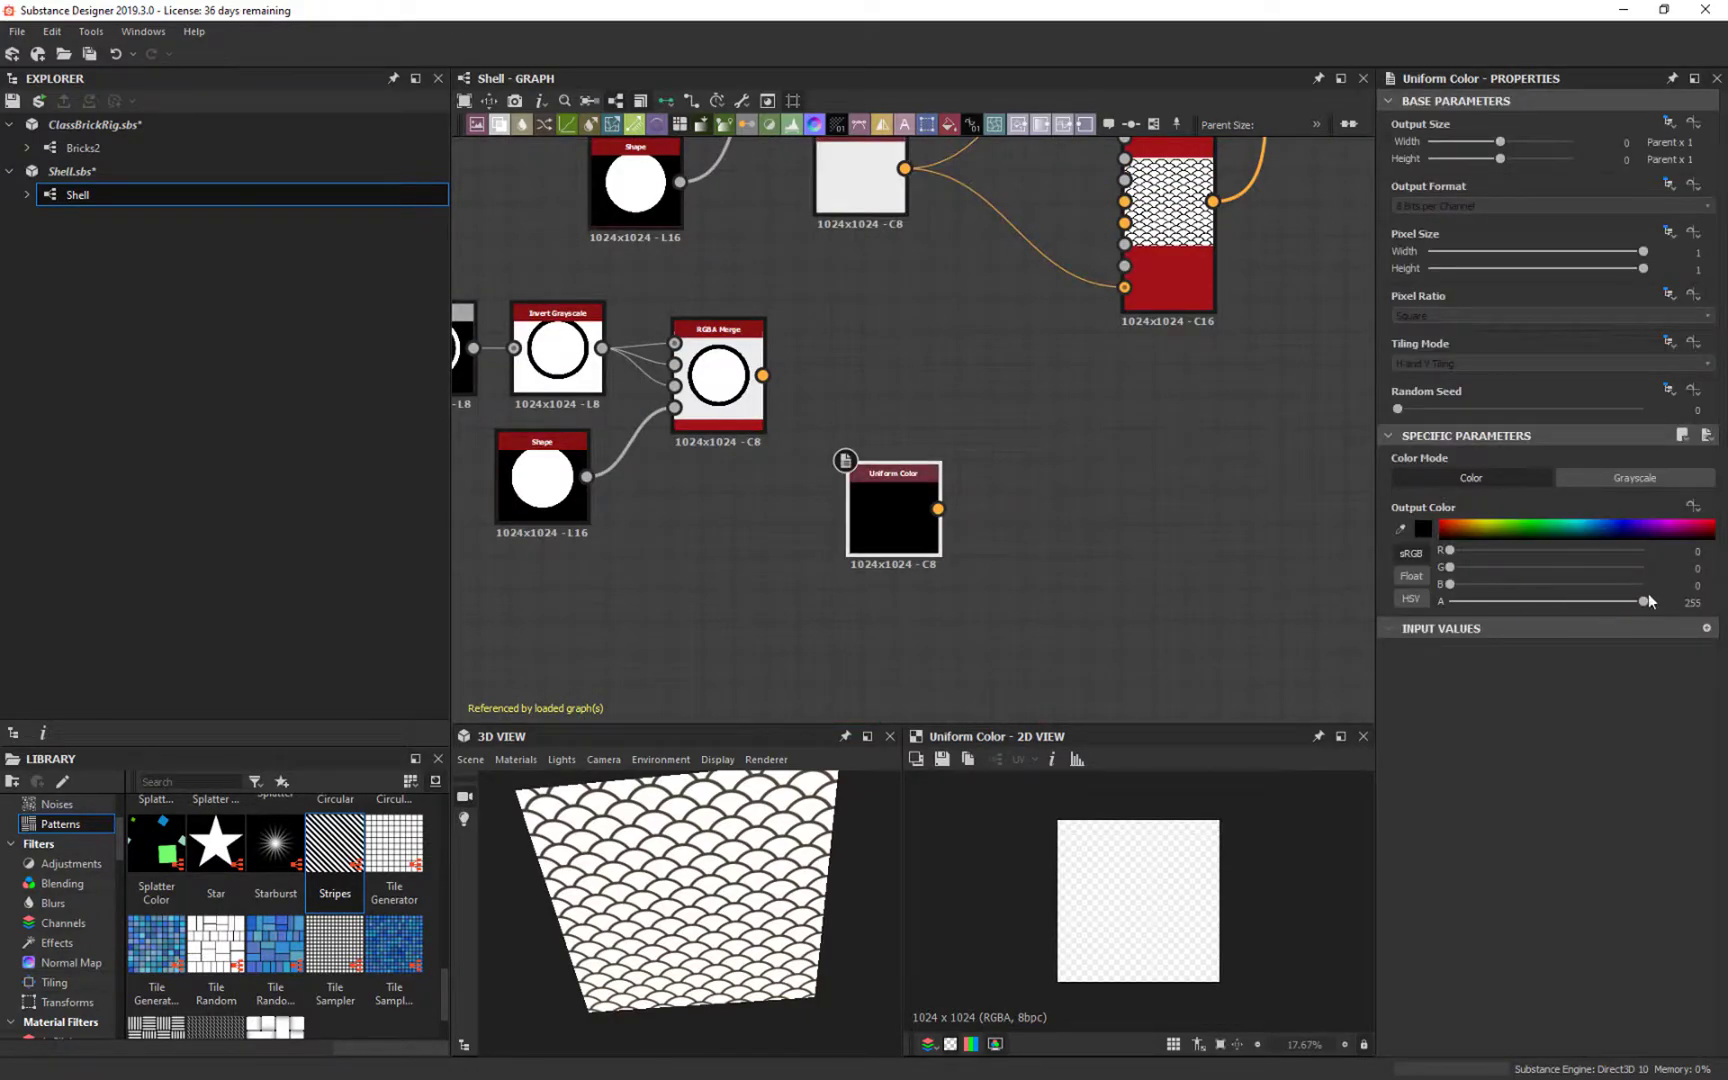
{"action": "left_click_drag", "start_coordinate": [1645, 600], "coordinate": [1426, 612]}
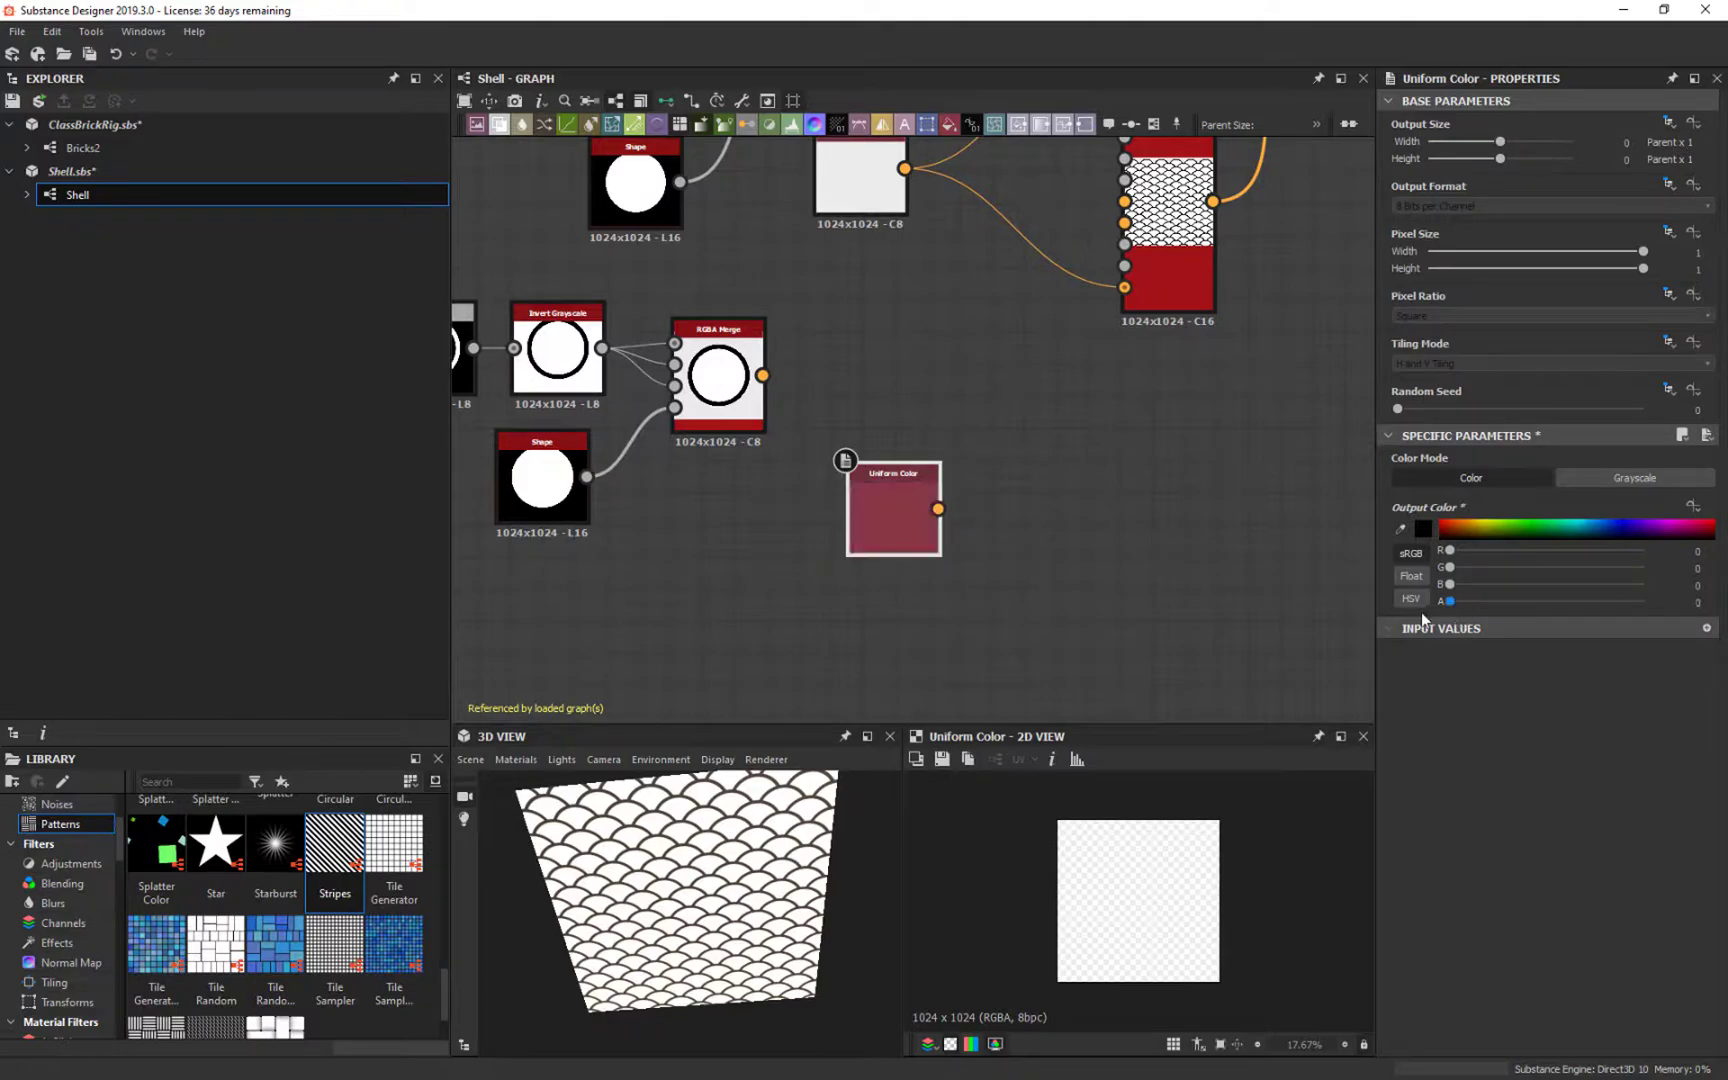
{"action": "double_click", "coordinate": [871, 533]}
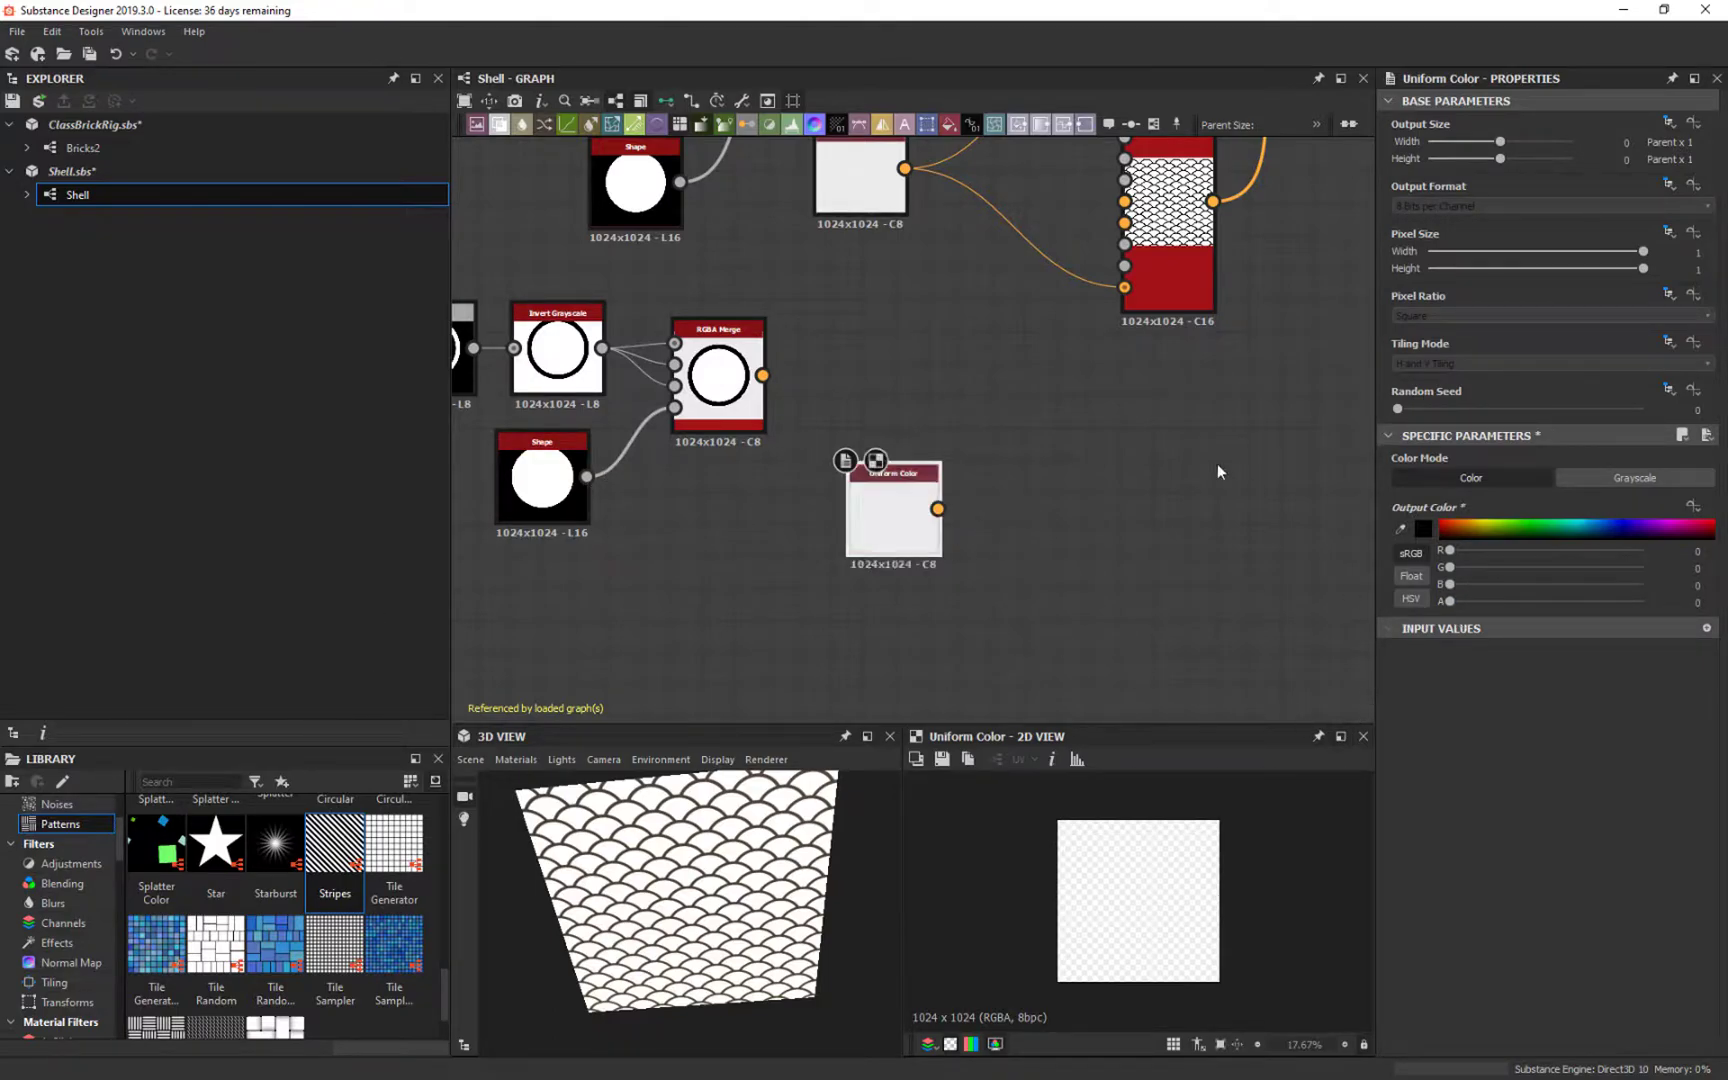
Step: Place the transparent Uniform Color node down-left, below the RGBA Merge nodes
{"action": "middle_click_drag", "start_coordinate": [1008, 455], "coordinate": [964, 431]}
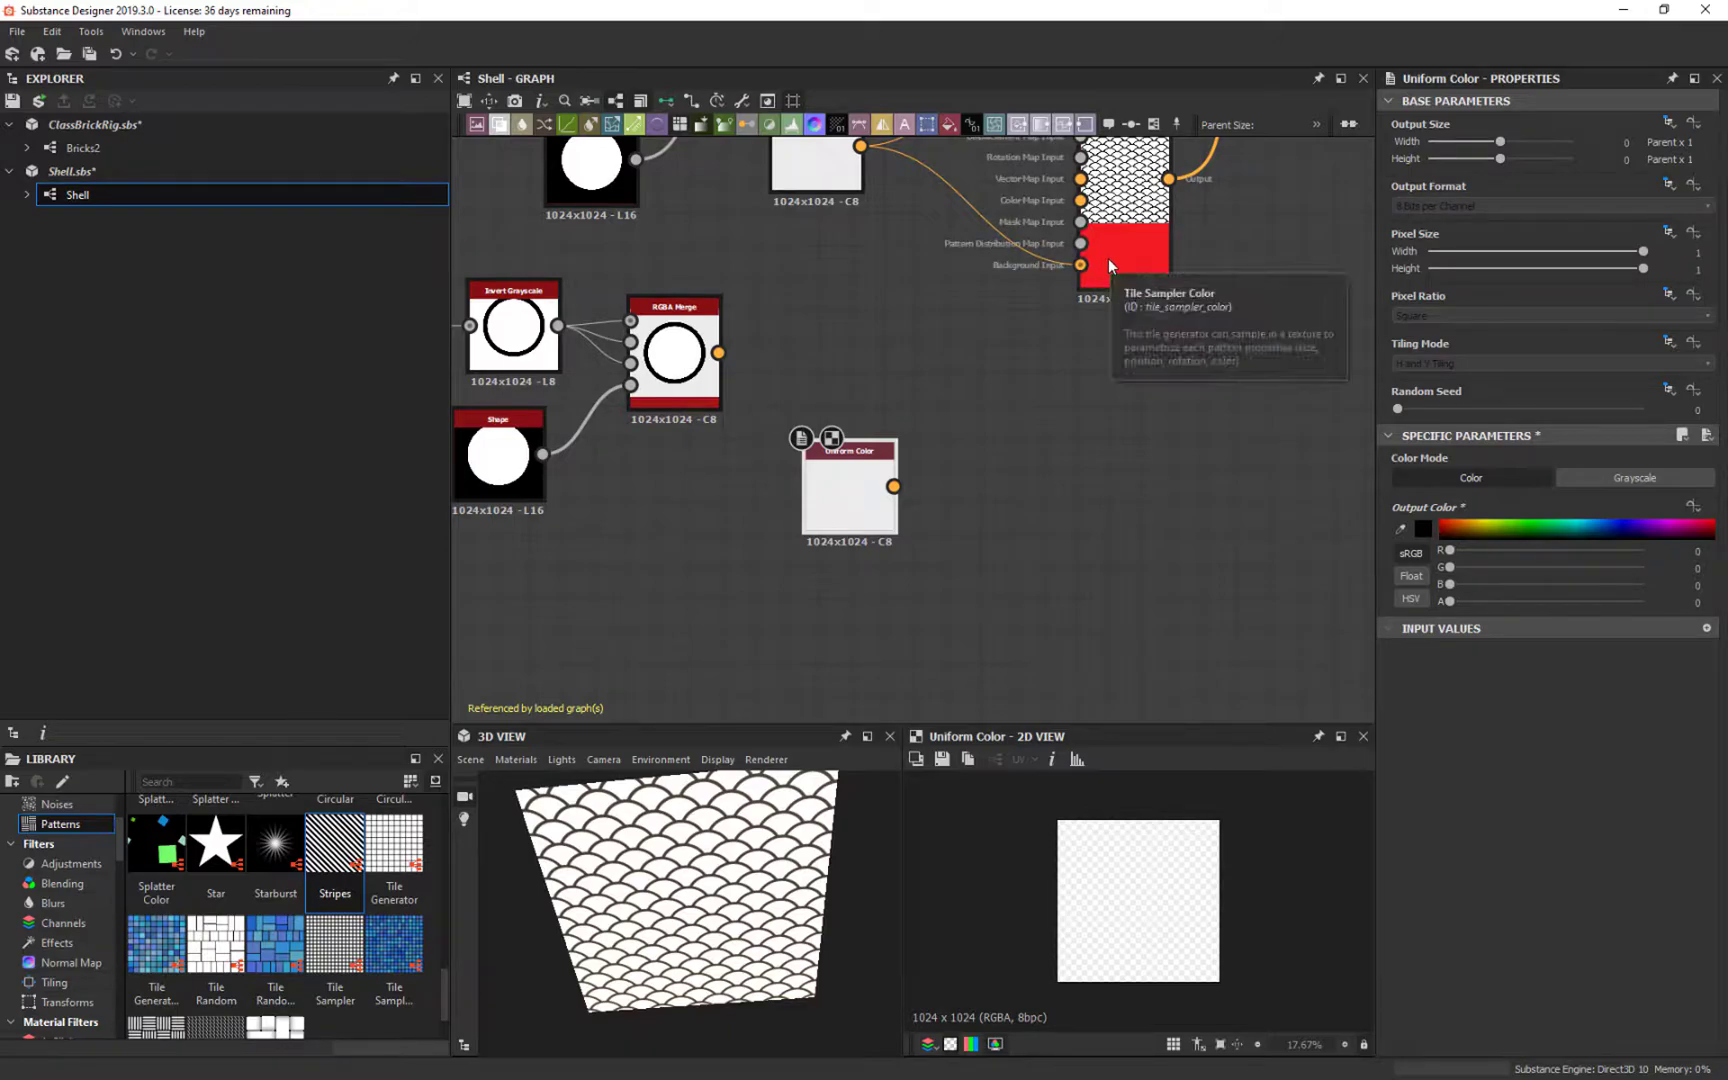
{"action": "mouse_move", "coordinate": [957, 406]}
{"action": "middle_mouse_down"}
{"action": "mouse_move", "coordinate": [922, 413]}
{"action": "mouse_move", "coordinate": [958, 443]}
{"action": "middle_mouse_up"}
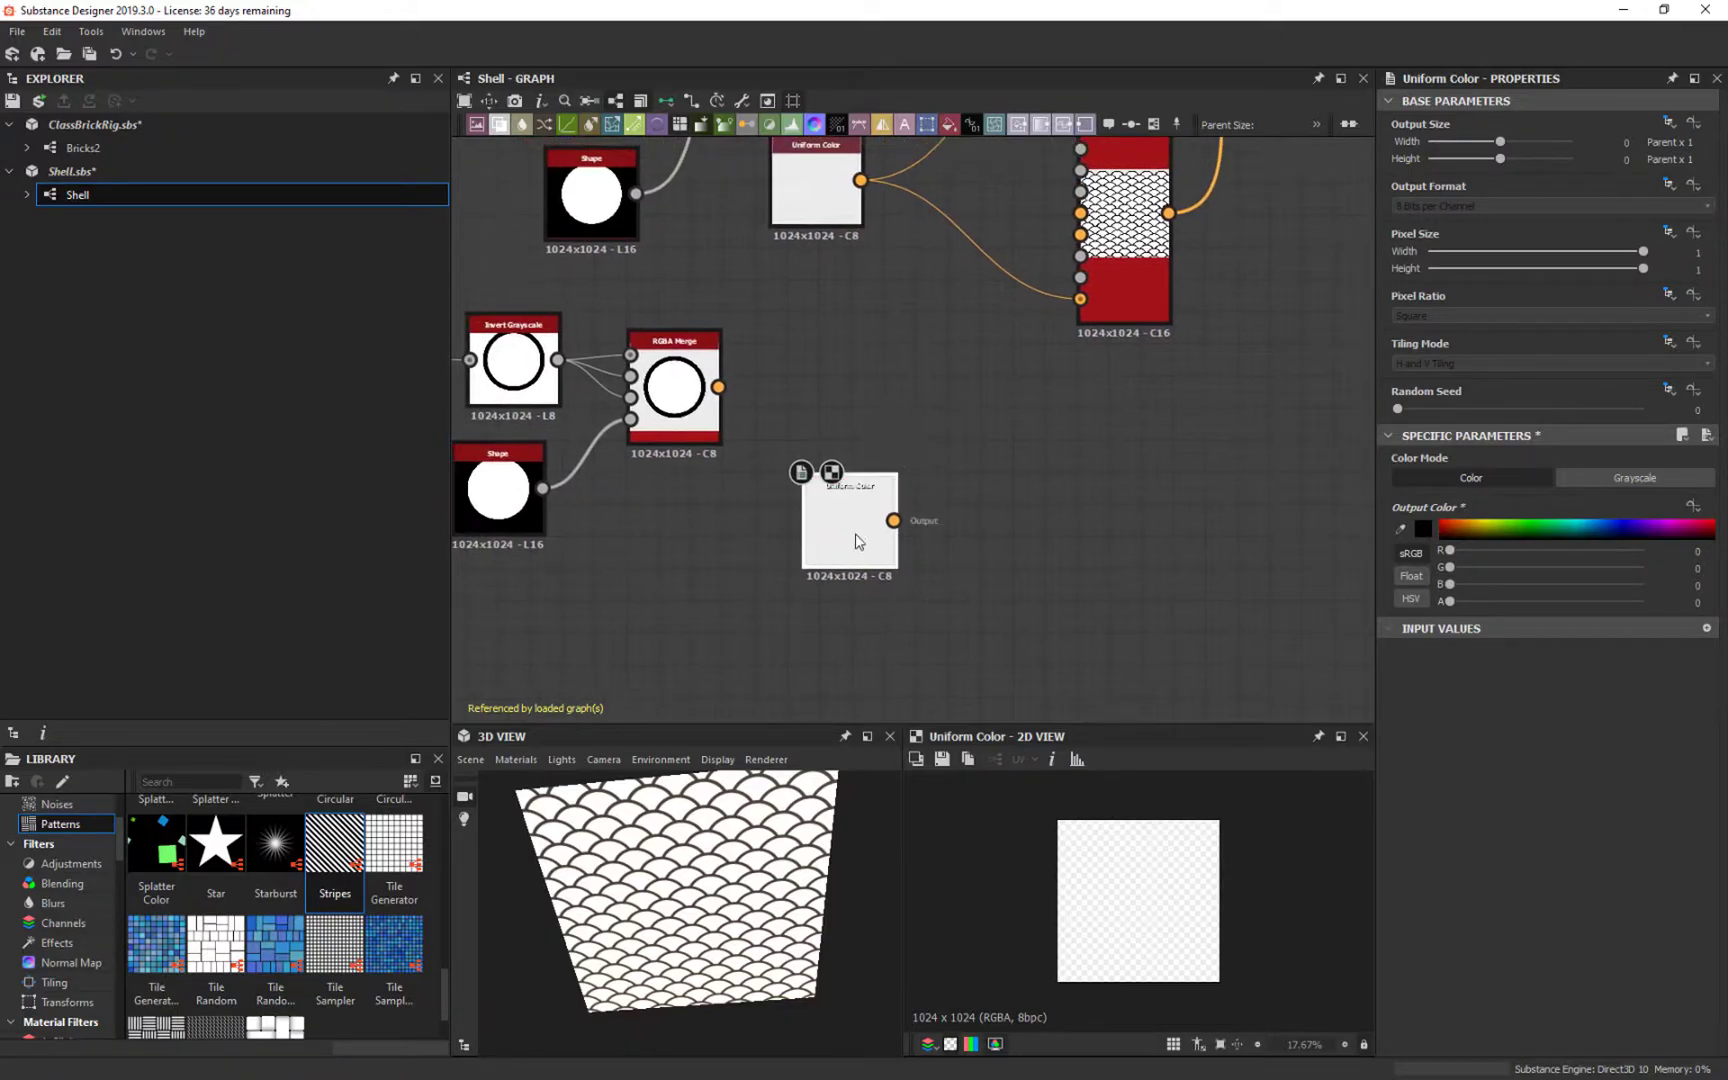
{"action": "left_click_drag", "start_coordinate": [856, 540], "coordinate": [810, 572]}
{"action": "middle_click_drag", "start_coordinate": [1084, 233], "coordinate": [1101, 333]}
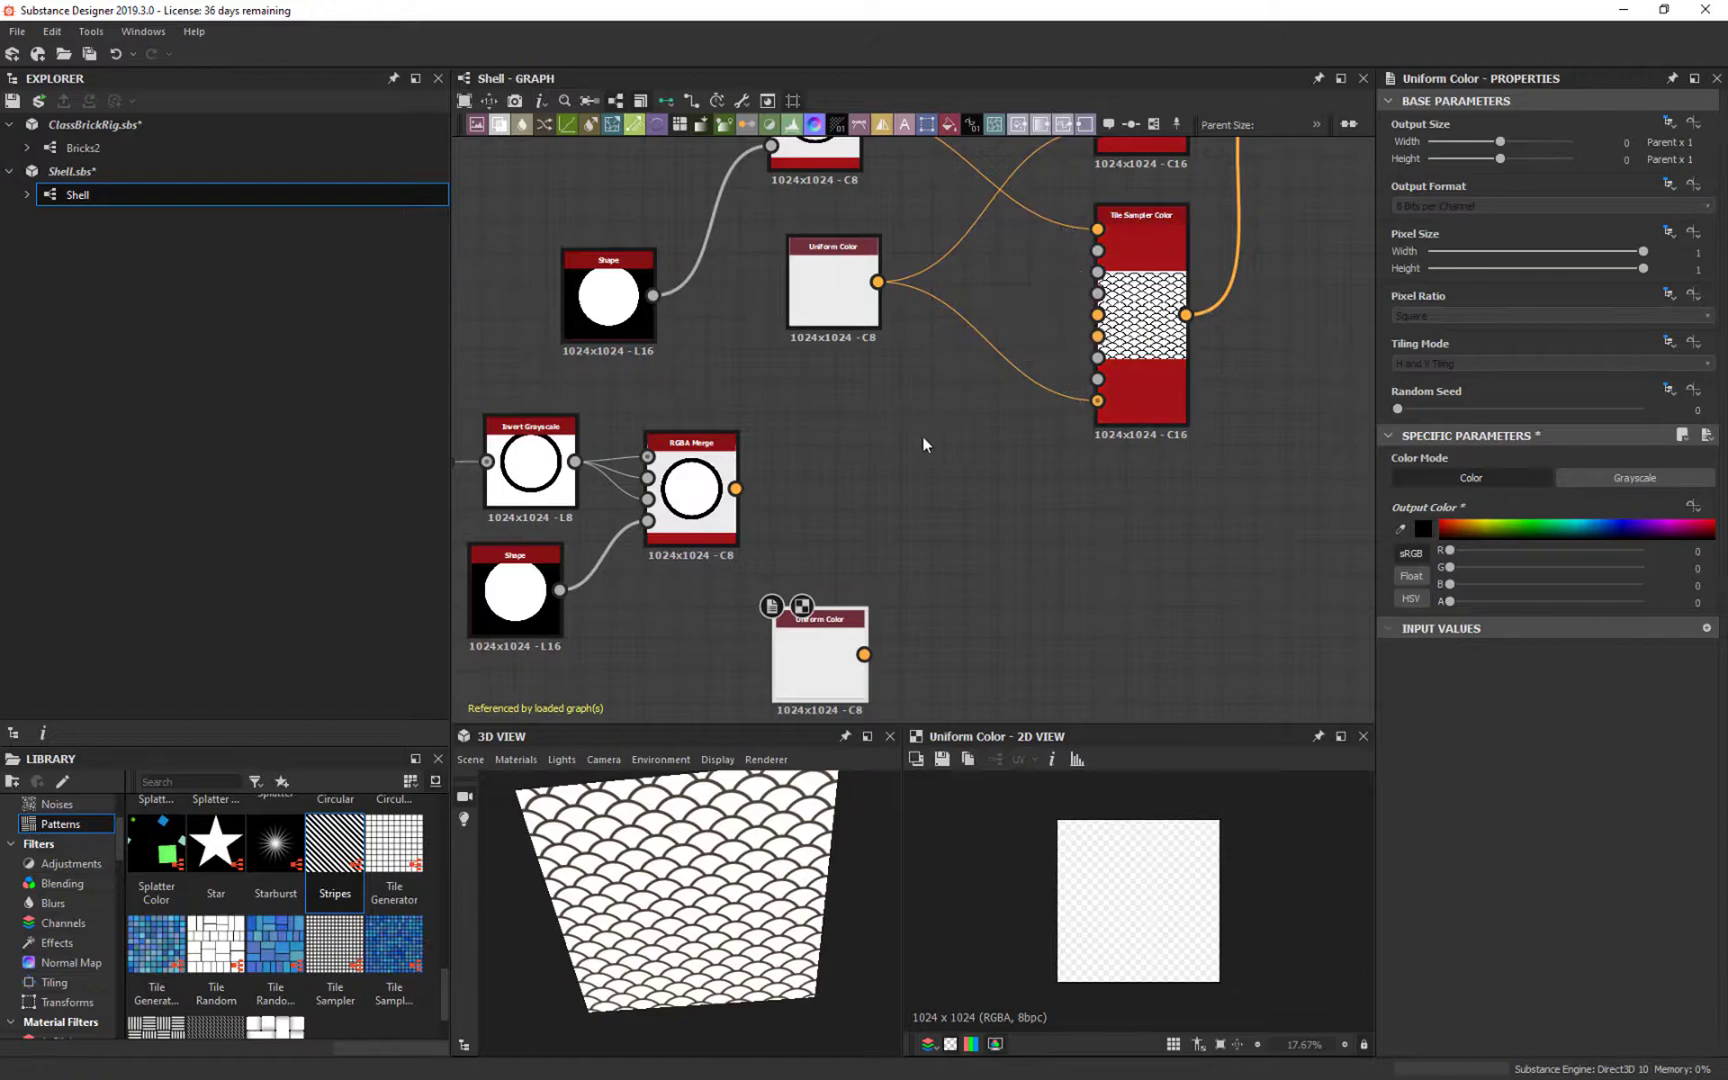
Step: Search node library for 'tile' and add a Tile Sampler Color node beside the Uniform Color
{"action": "right_click", "coordinate": [965, 477]}
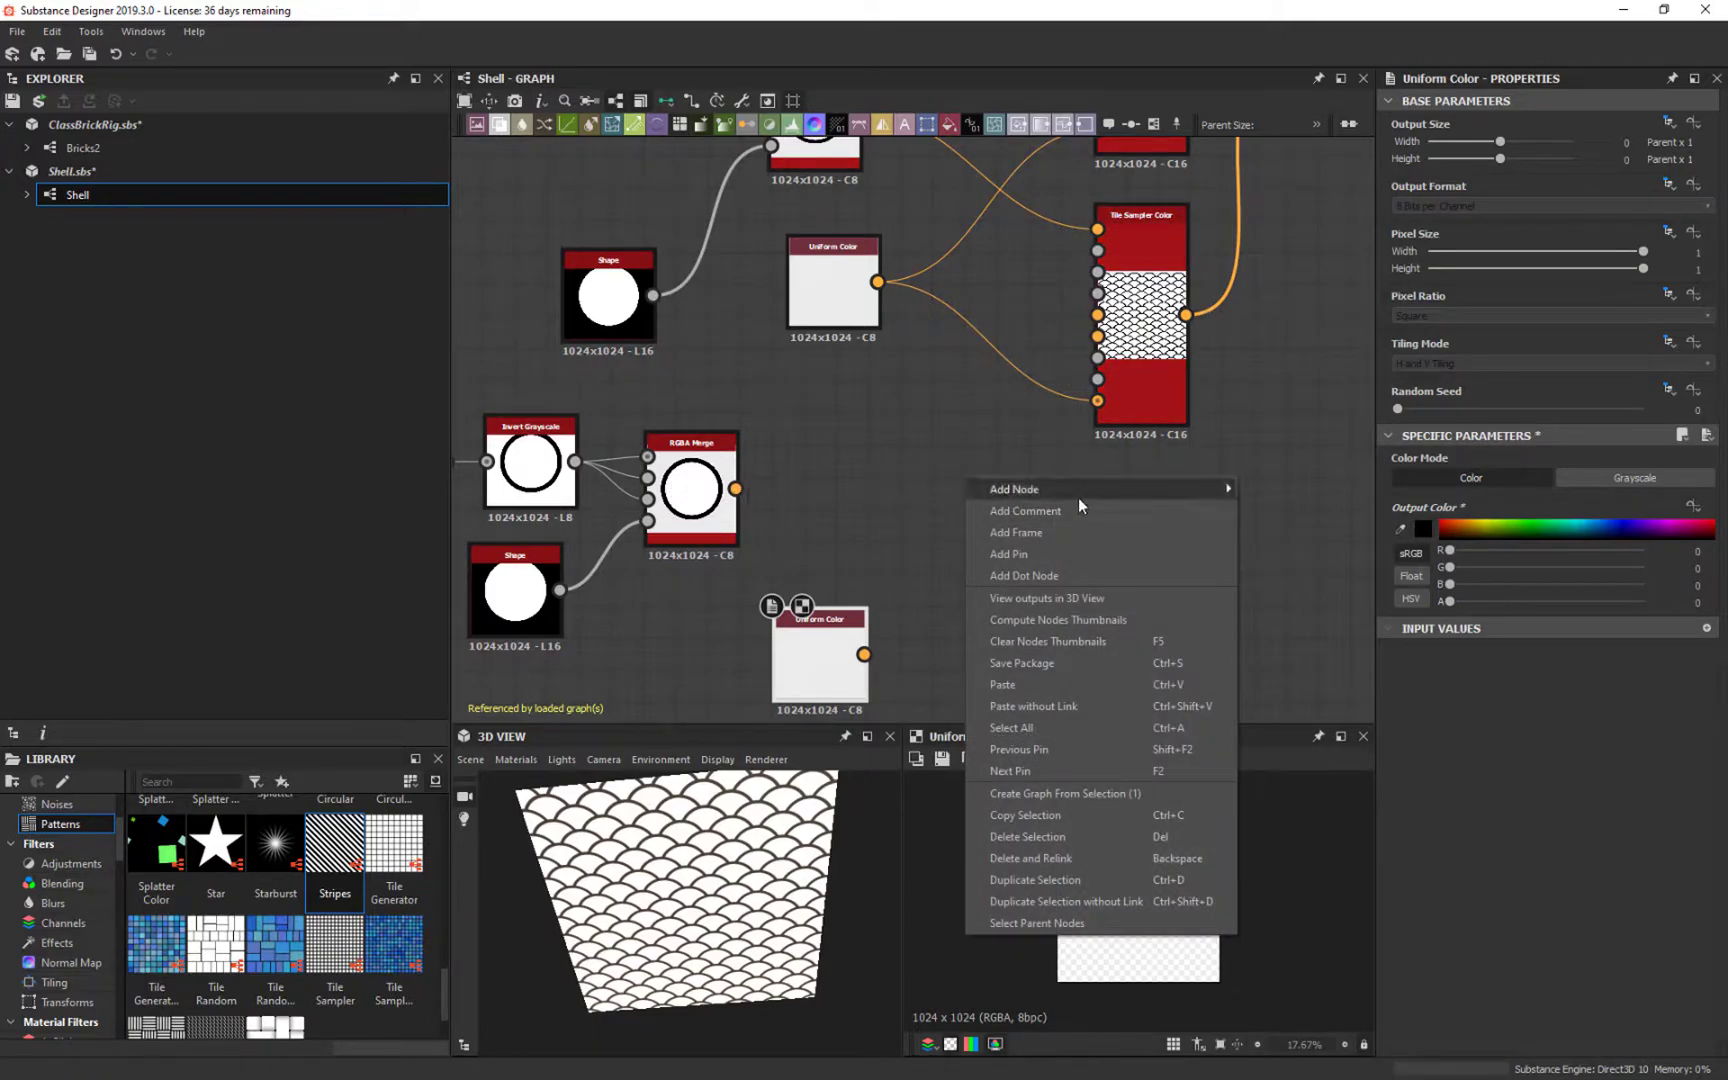
{"action": "left_click", "coordinate": [850, 462]}
{"action": "key", "text": "space"}
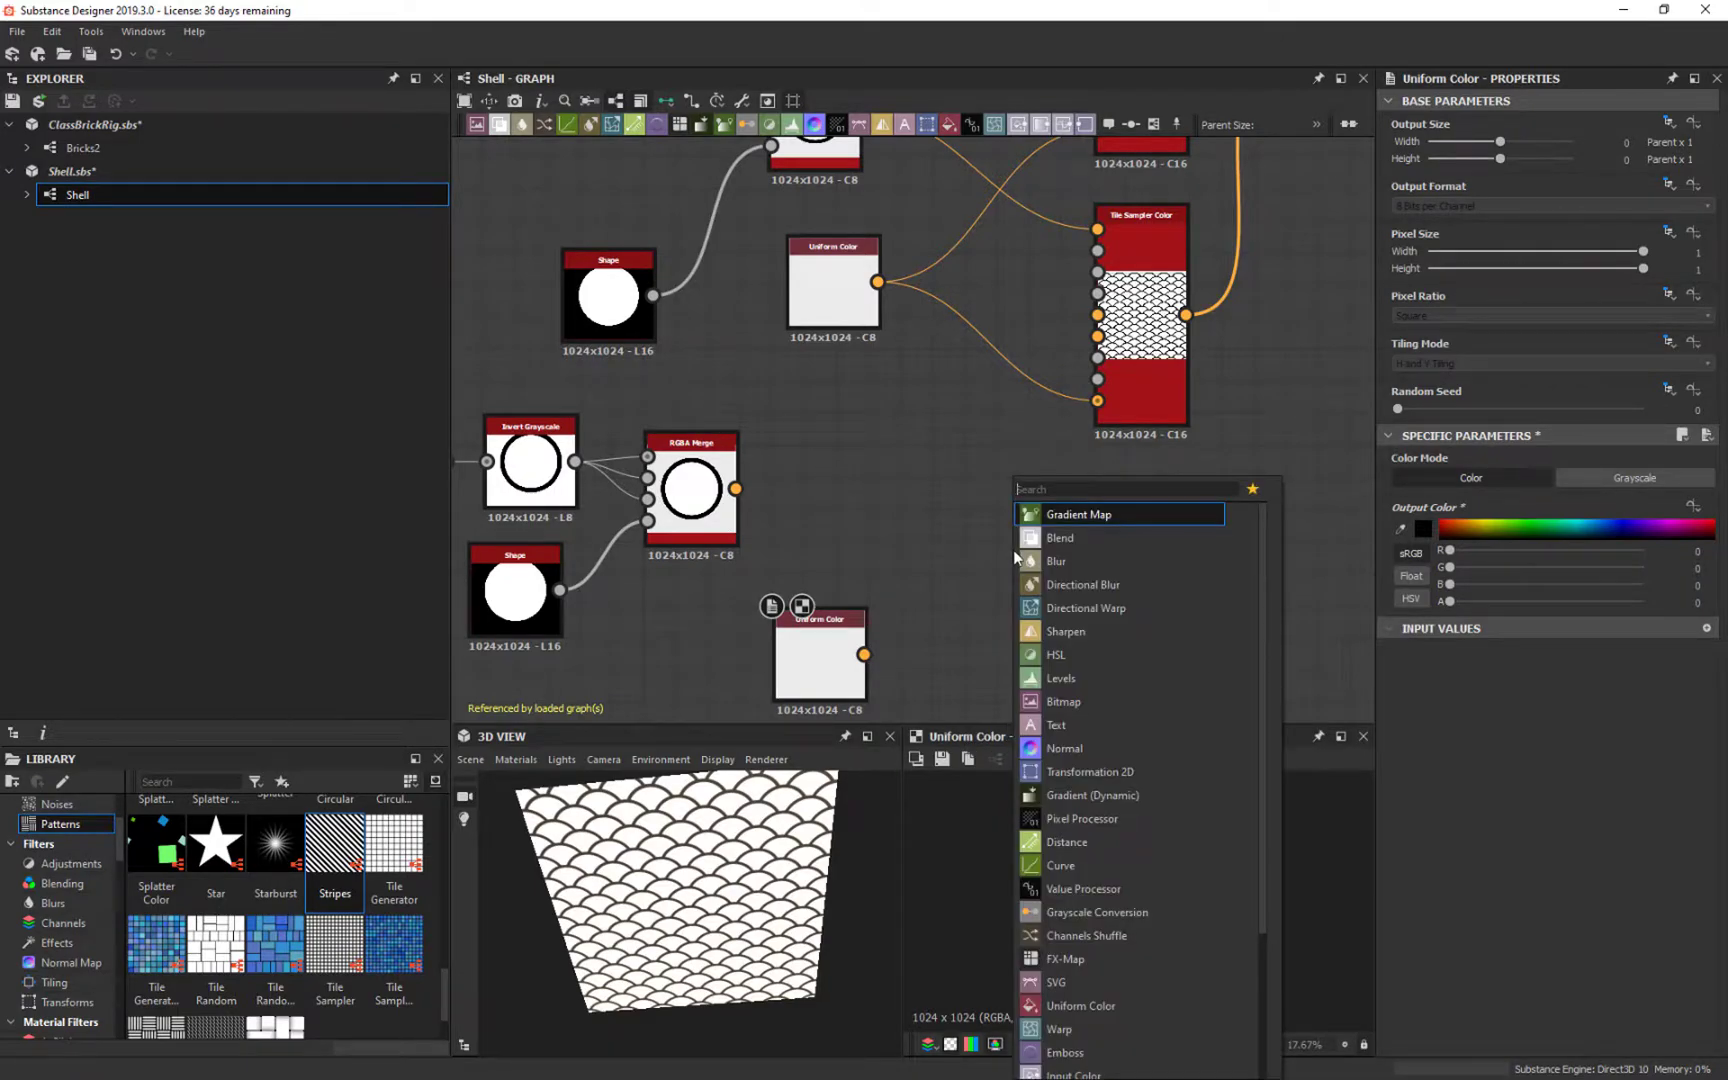
{"action": "type", "text": "tile"}
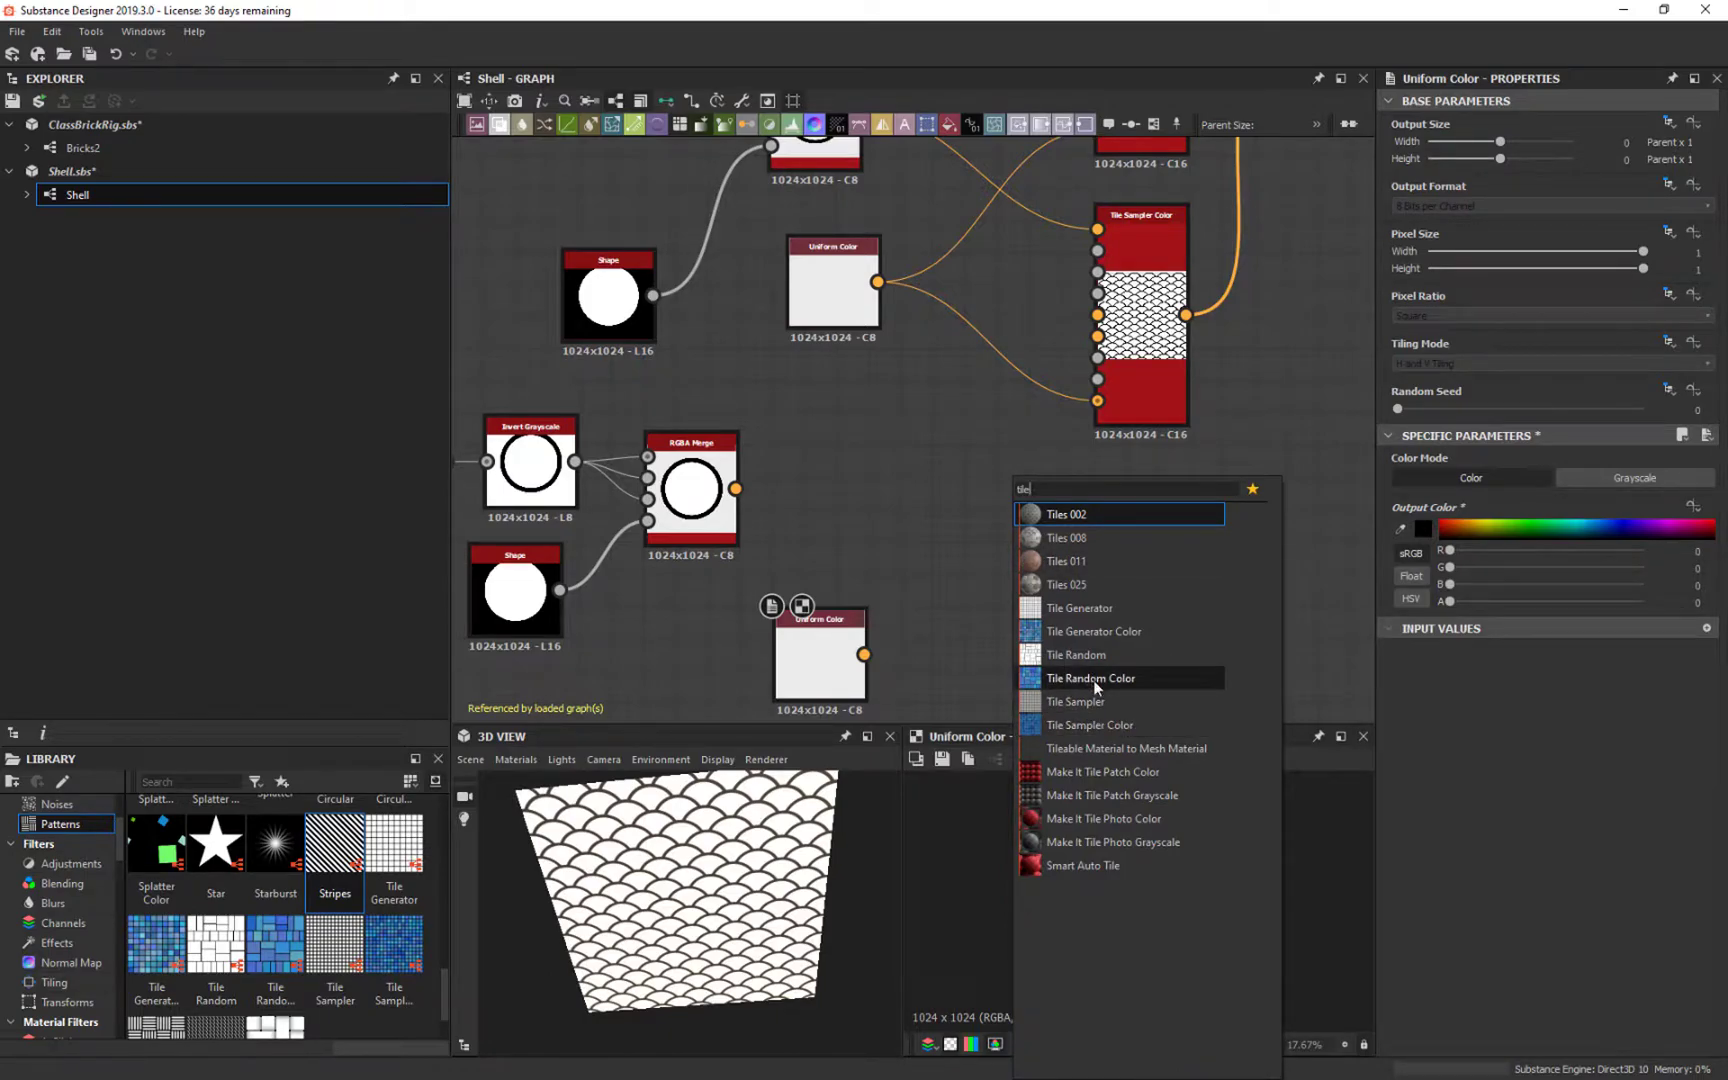
{"action": "left_click", "coordinate": [1093, 725]}
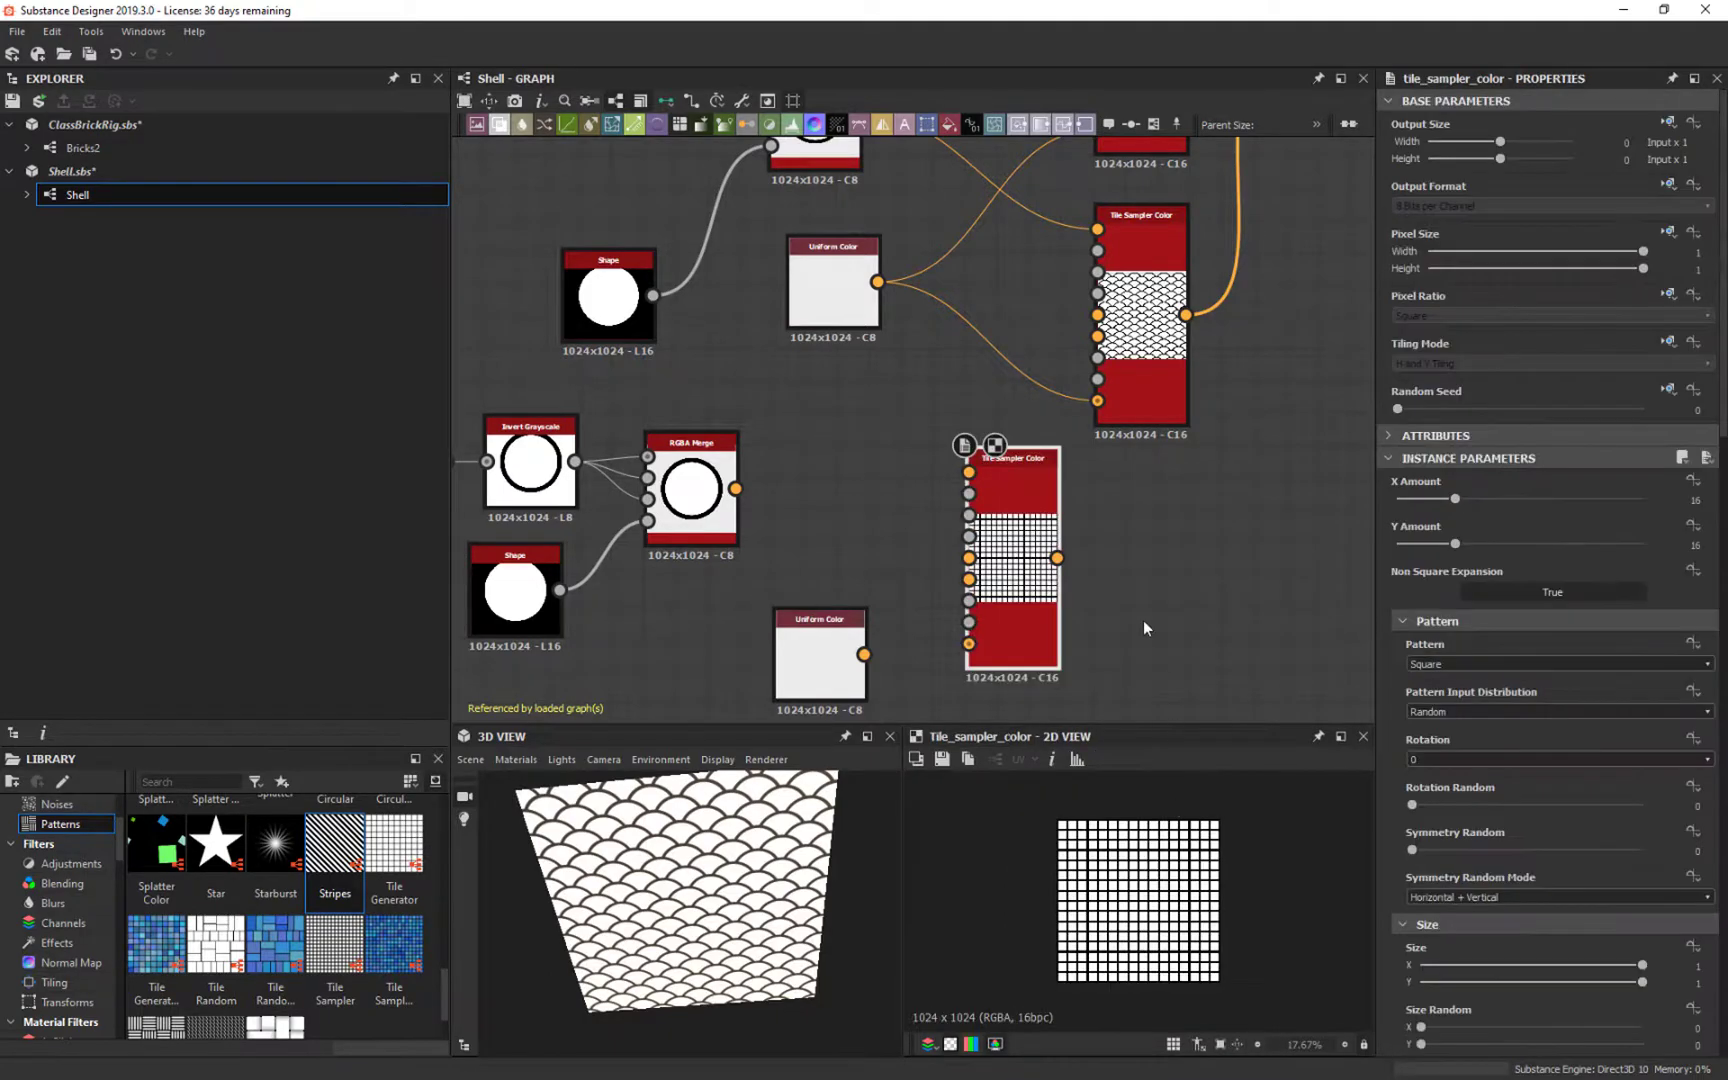
Step: Connect RGBA Merge to Pattern Input and Uniform Color to Background Input of the new sampler
{"action": "left_click_drag", "start_coordinate": [1025, 458], "coordinate": [1024, 428]}
{"action": "left_click_drag", "start_coordinate": [742, 489], "coordinate": [968, 440]}
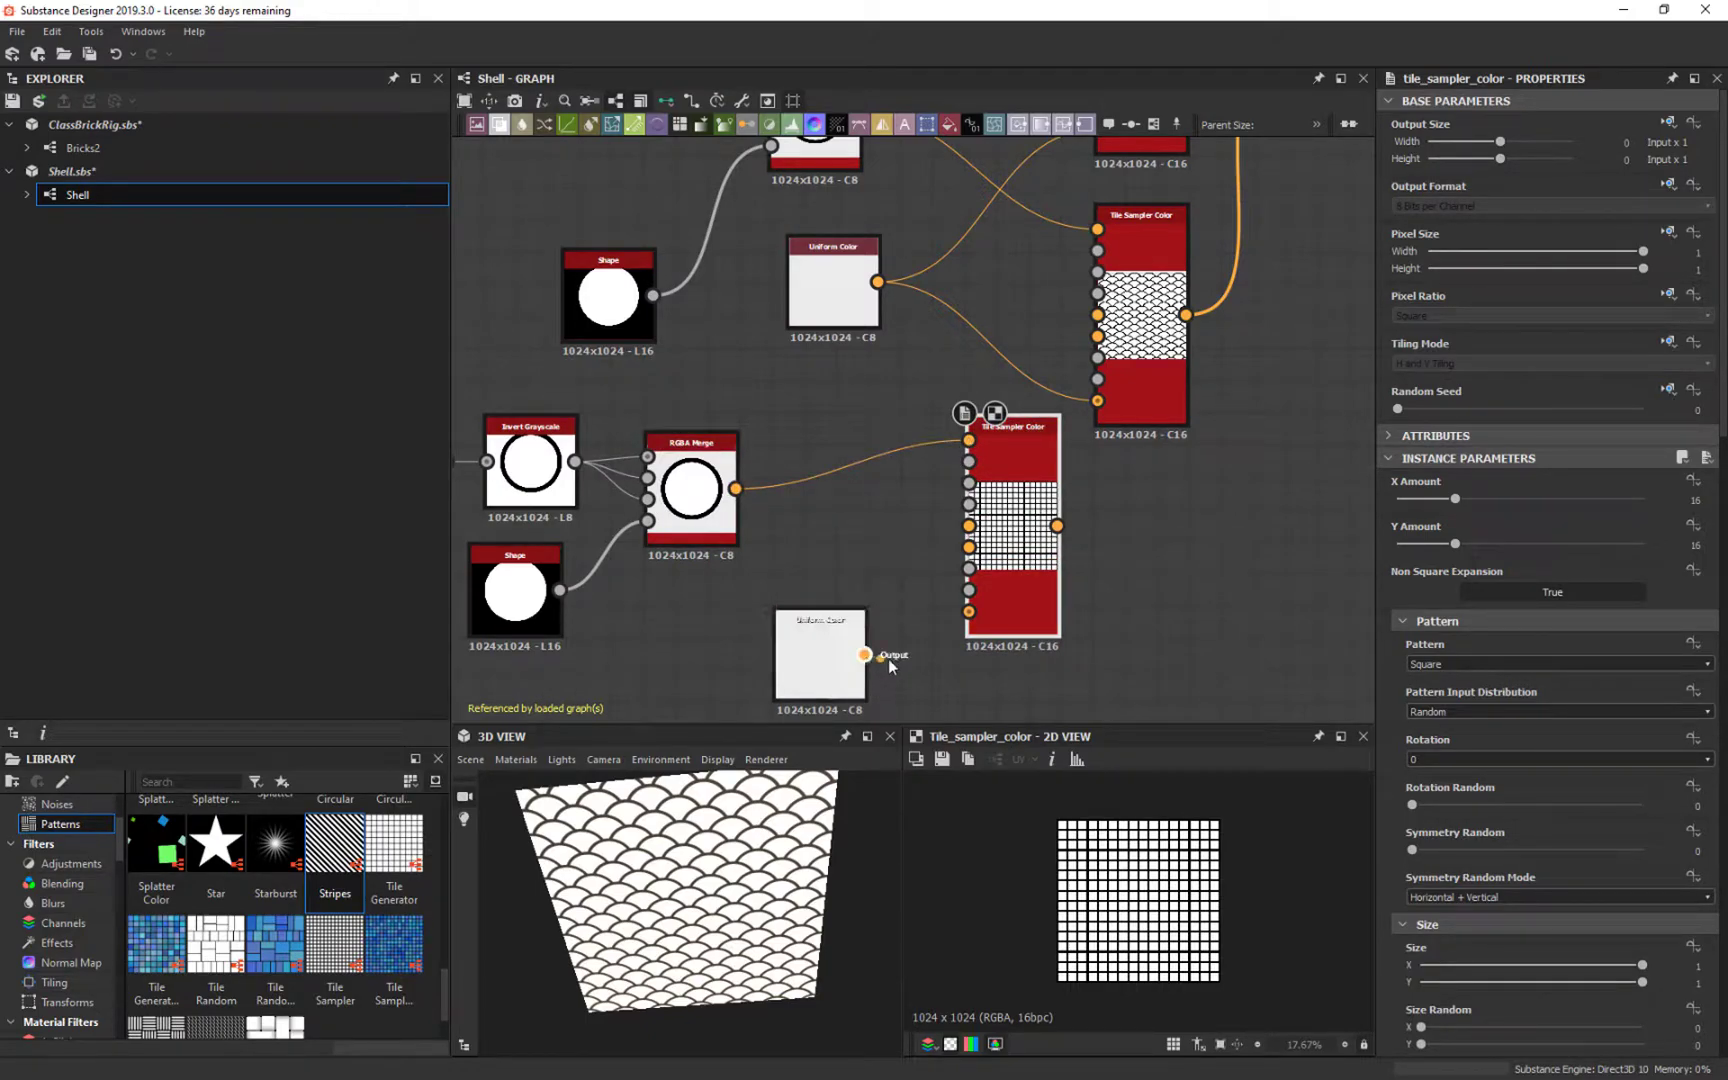
{"action": "left_click_drag", "start_coordinate": [863, 654], "coordinate": [921, 665]}
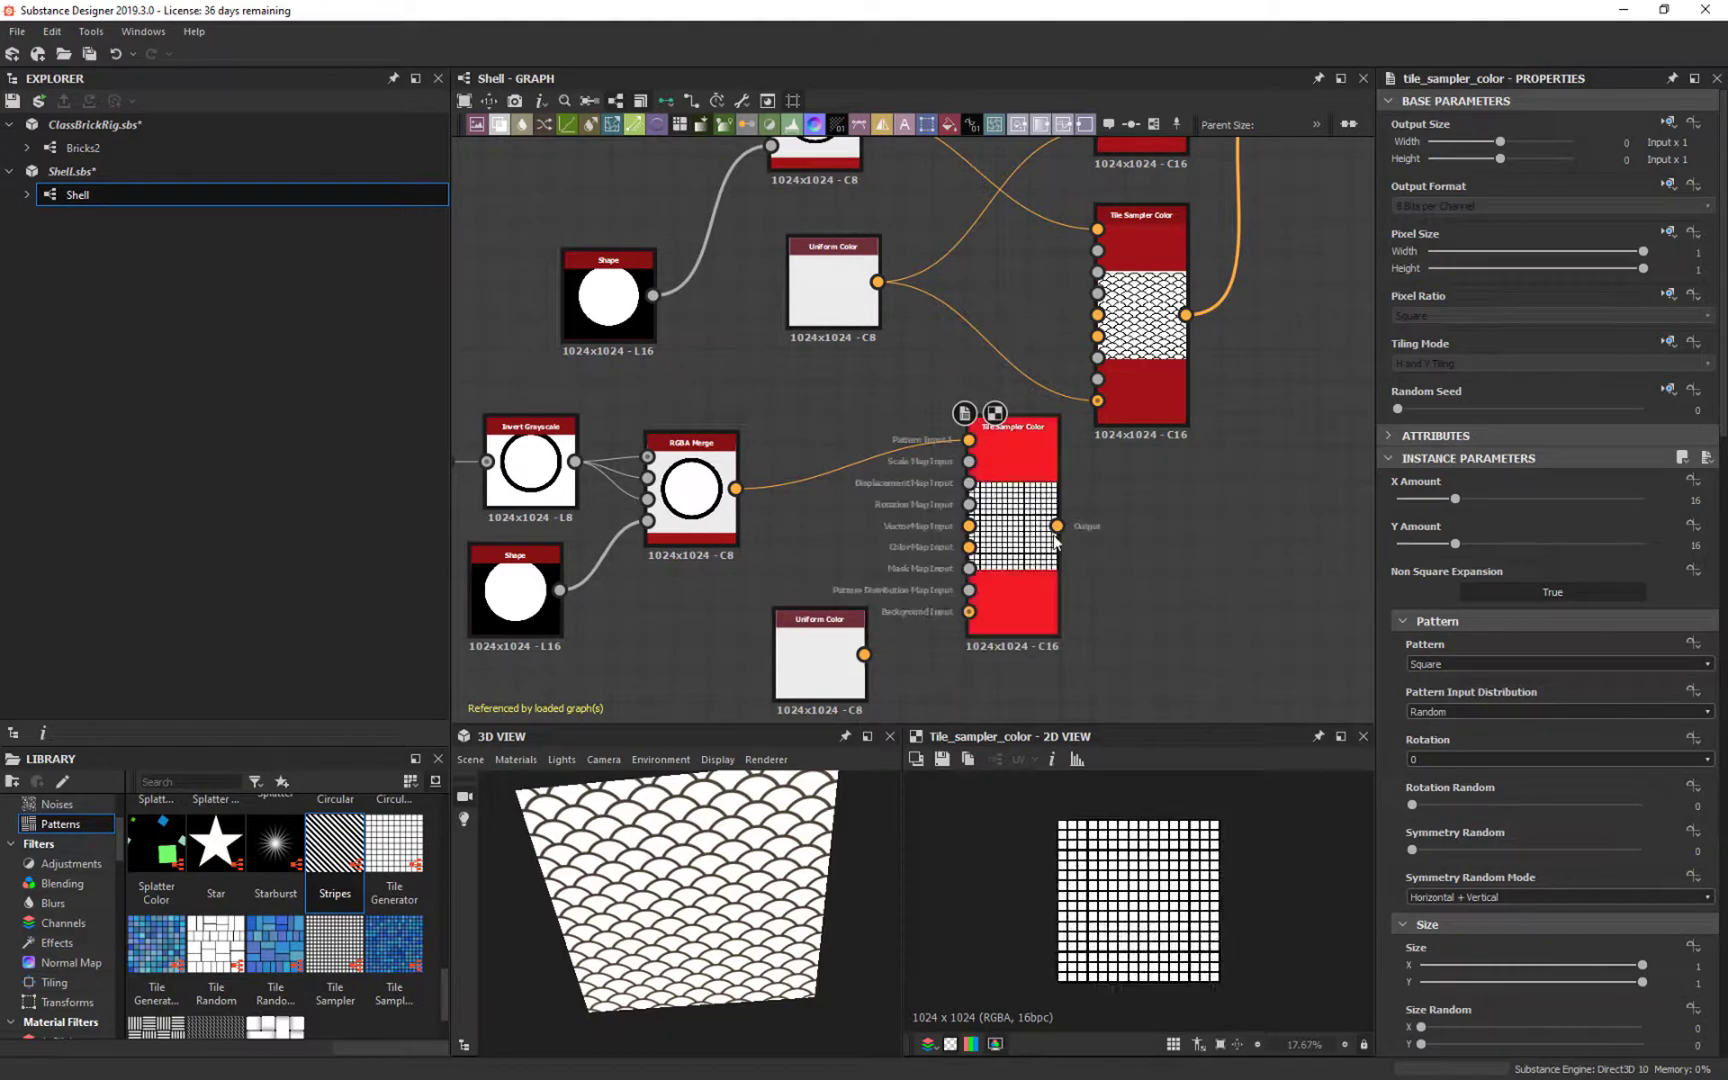
{"action": "scroll", "coordinate": [1055, 576], "scroll_direction": "up", "scroll_amount": 5}
{"action": "middle_click_drag", "start_coordinate": [914, 479], "coordinate": [974, 443]}
Step: Set the Tile Sampler Color's Pattern to Pattern Input, producing dots
{"action": "left_click", "coordinate": [988, 484]}
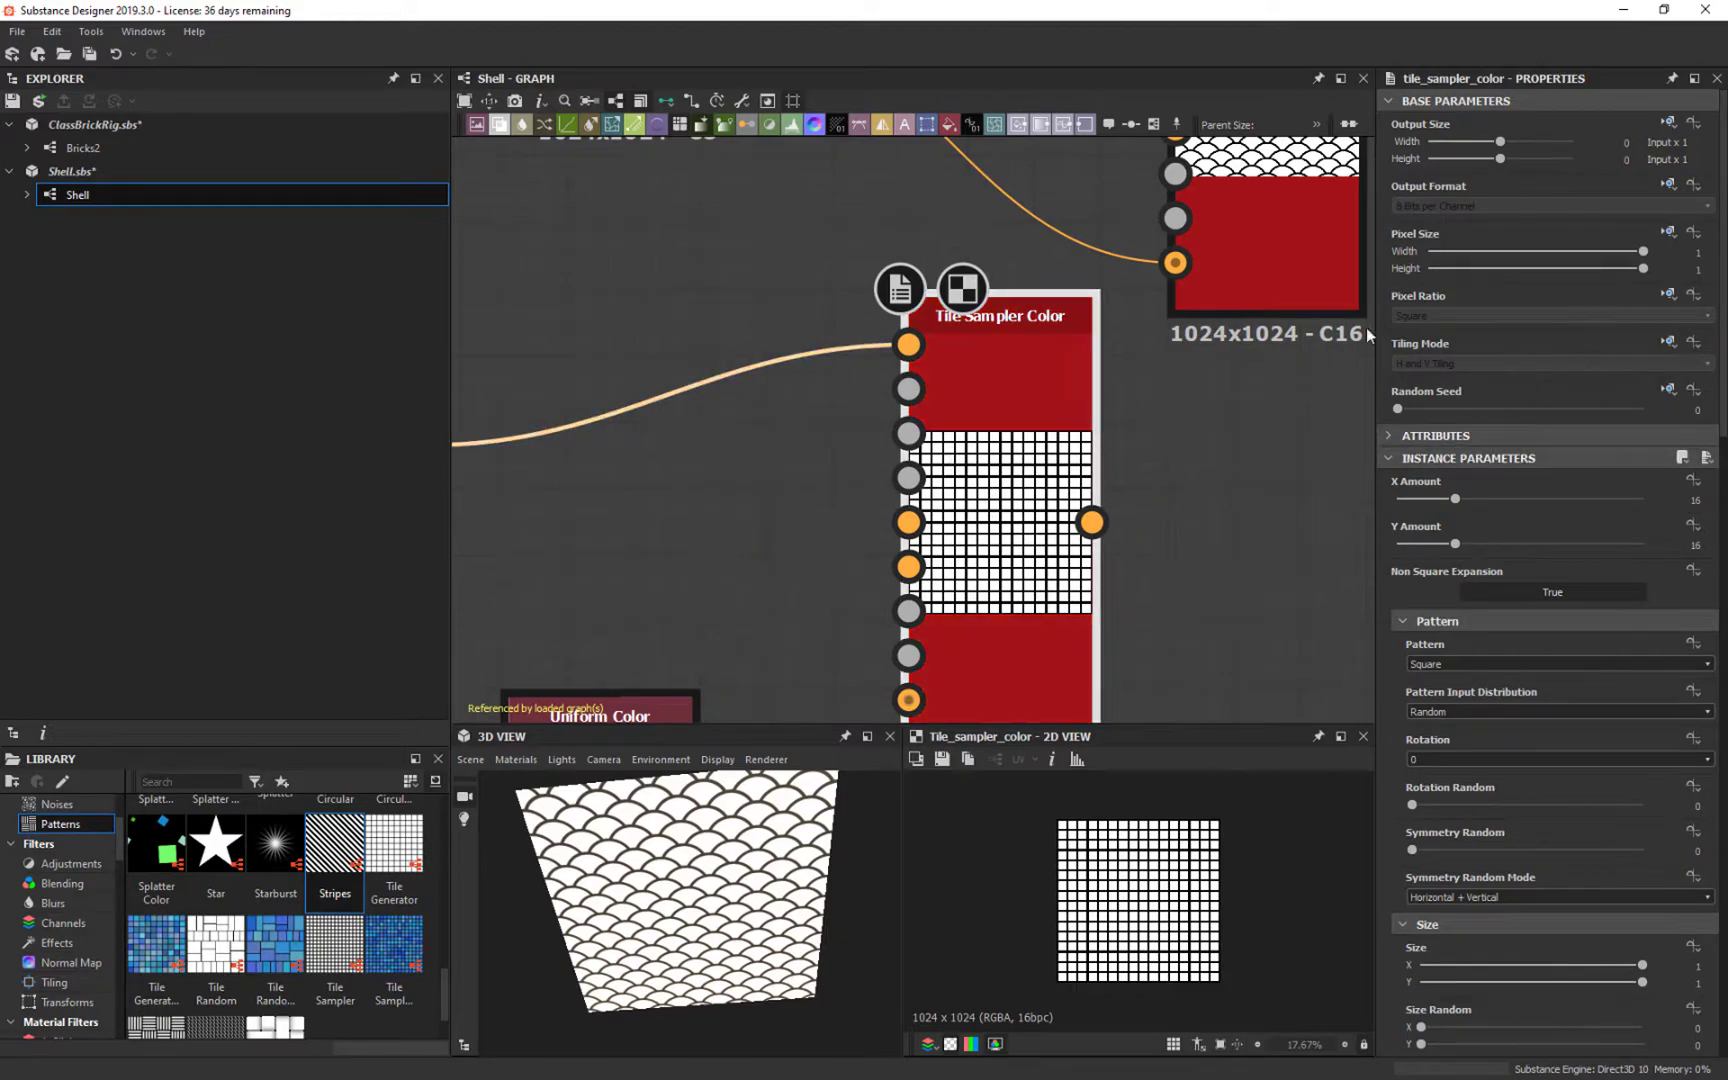
{"action": "middle_click_drag", "start_coordinate": [1271, 297], "coordinate": [1283, 182]}
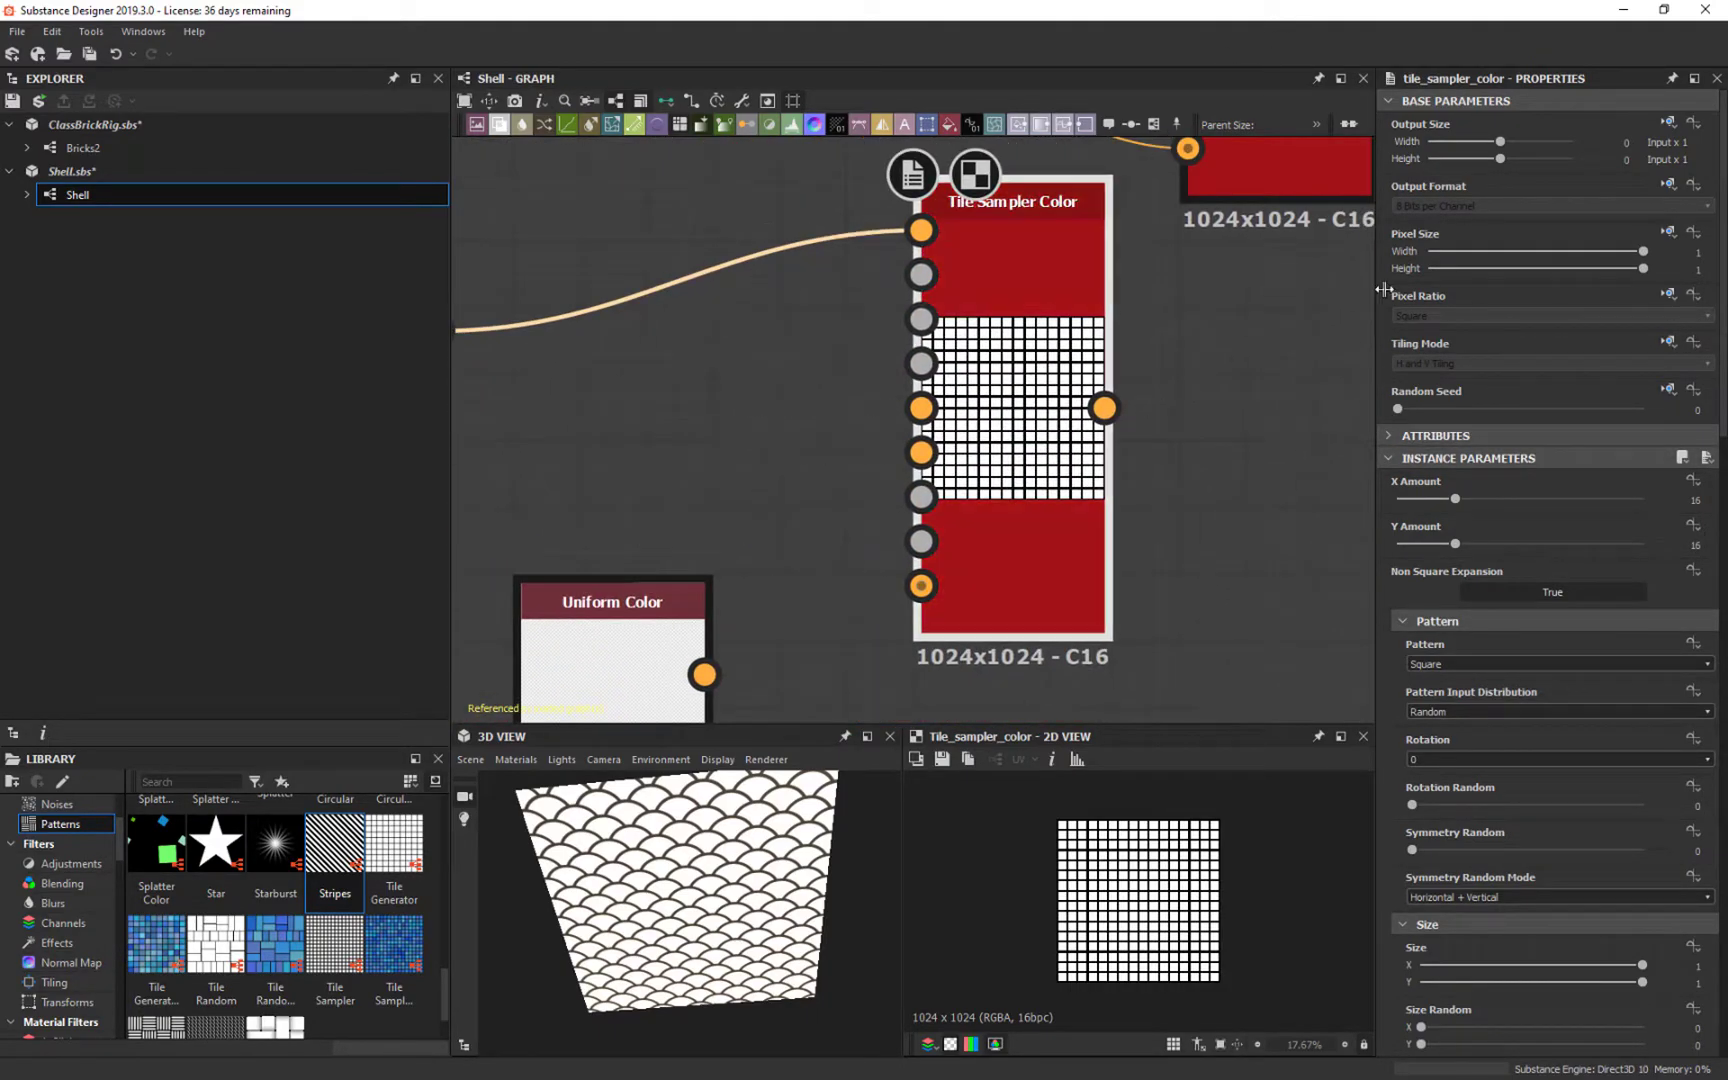
{"action": "left_click", "coordinate": [1527, 662]}
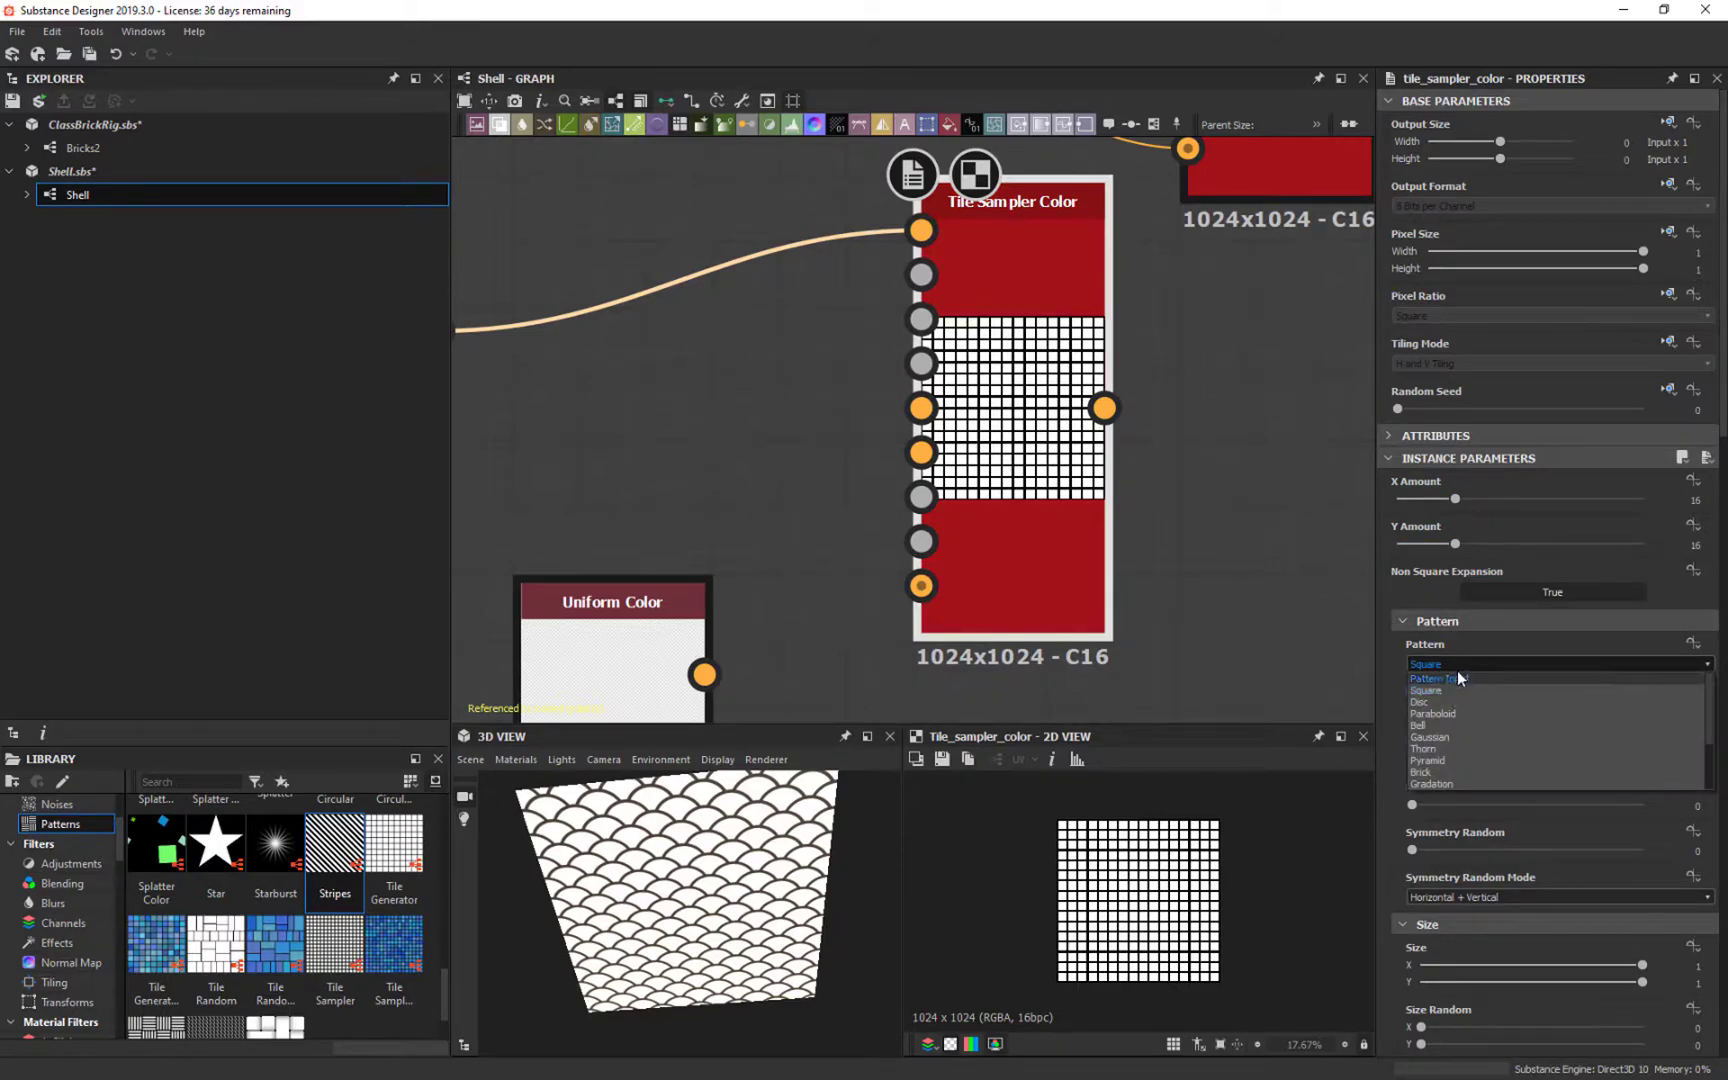
{"action": "left_click", "coordinate": [1448, 691]}
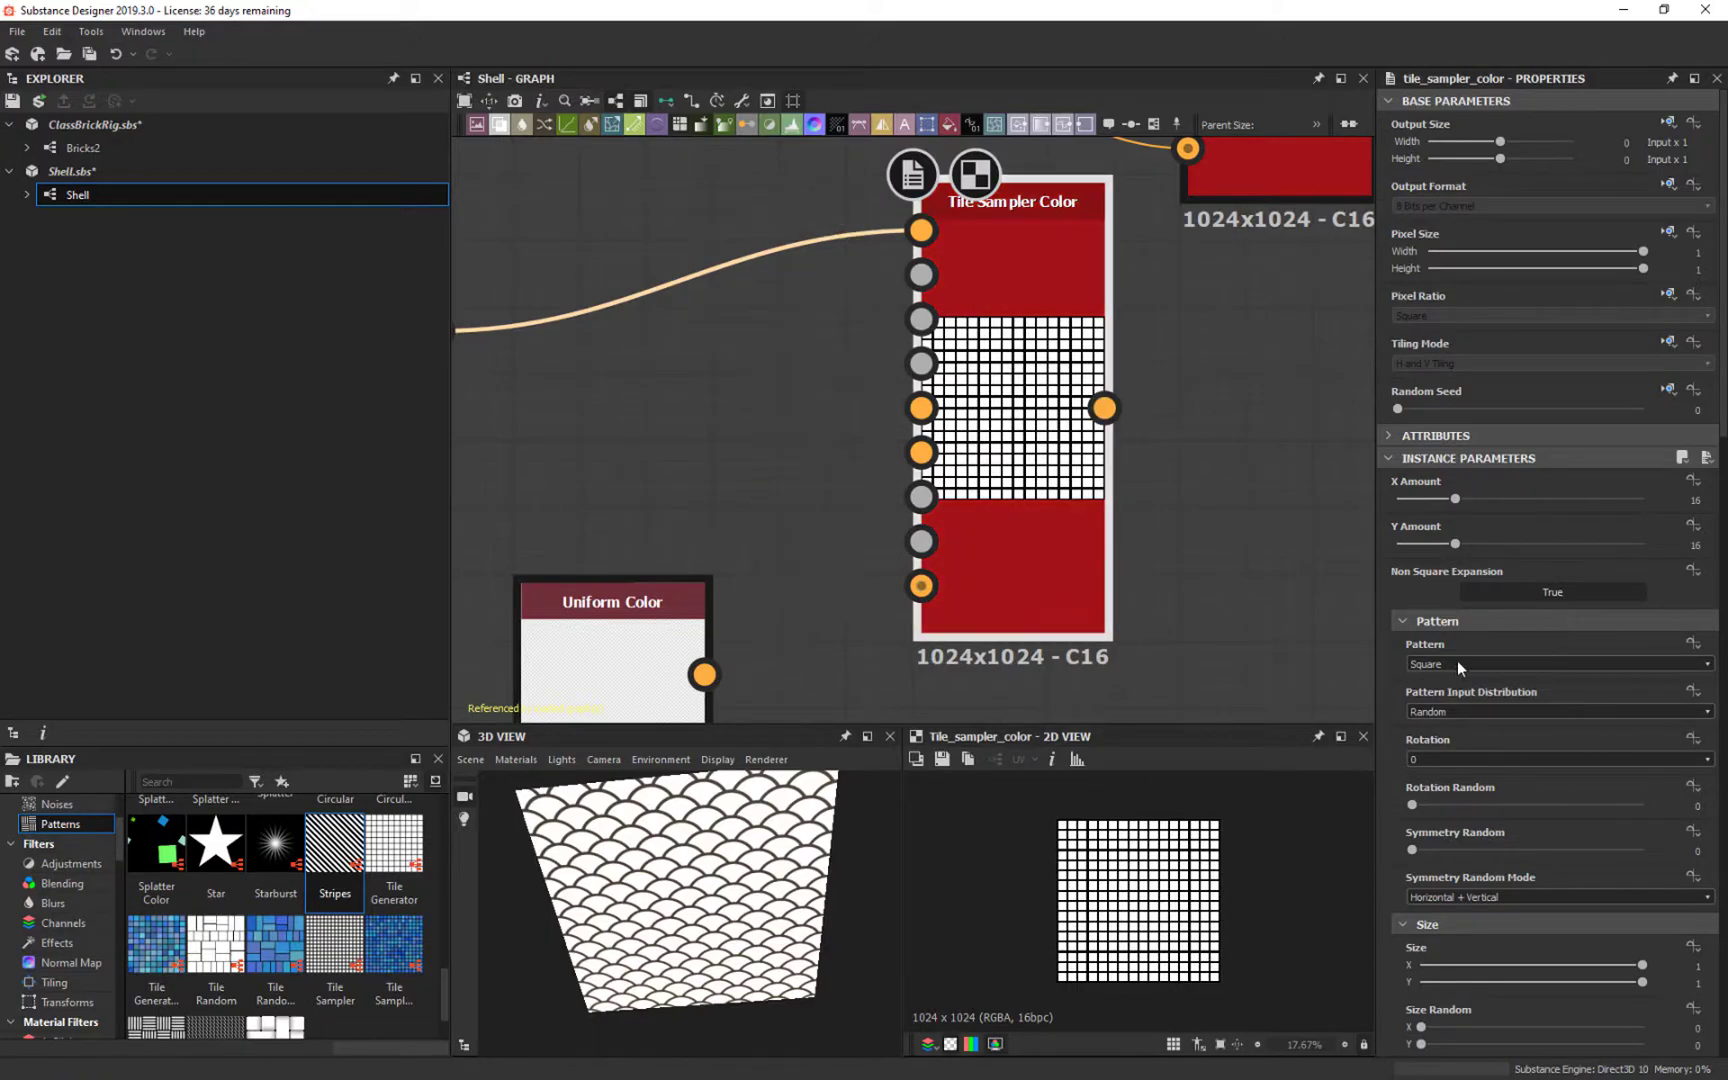
{"action": "left_click", "coordinate": [1510, 664]}
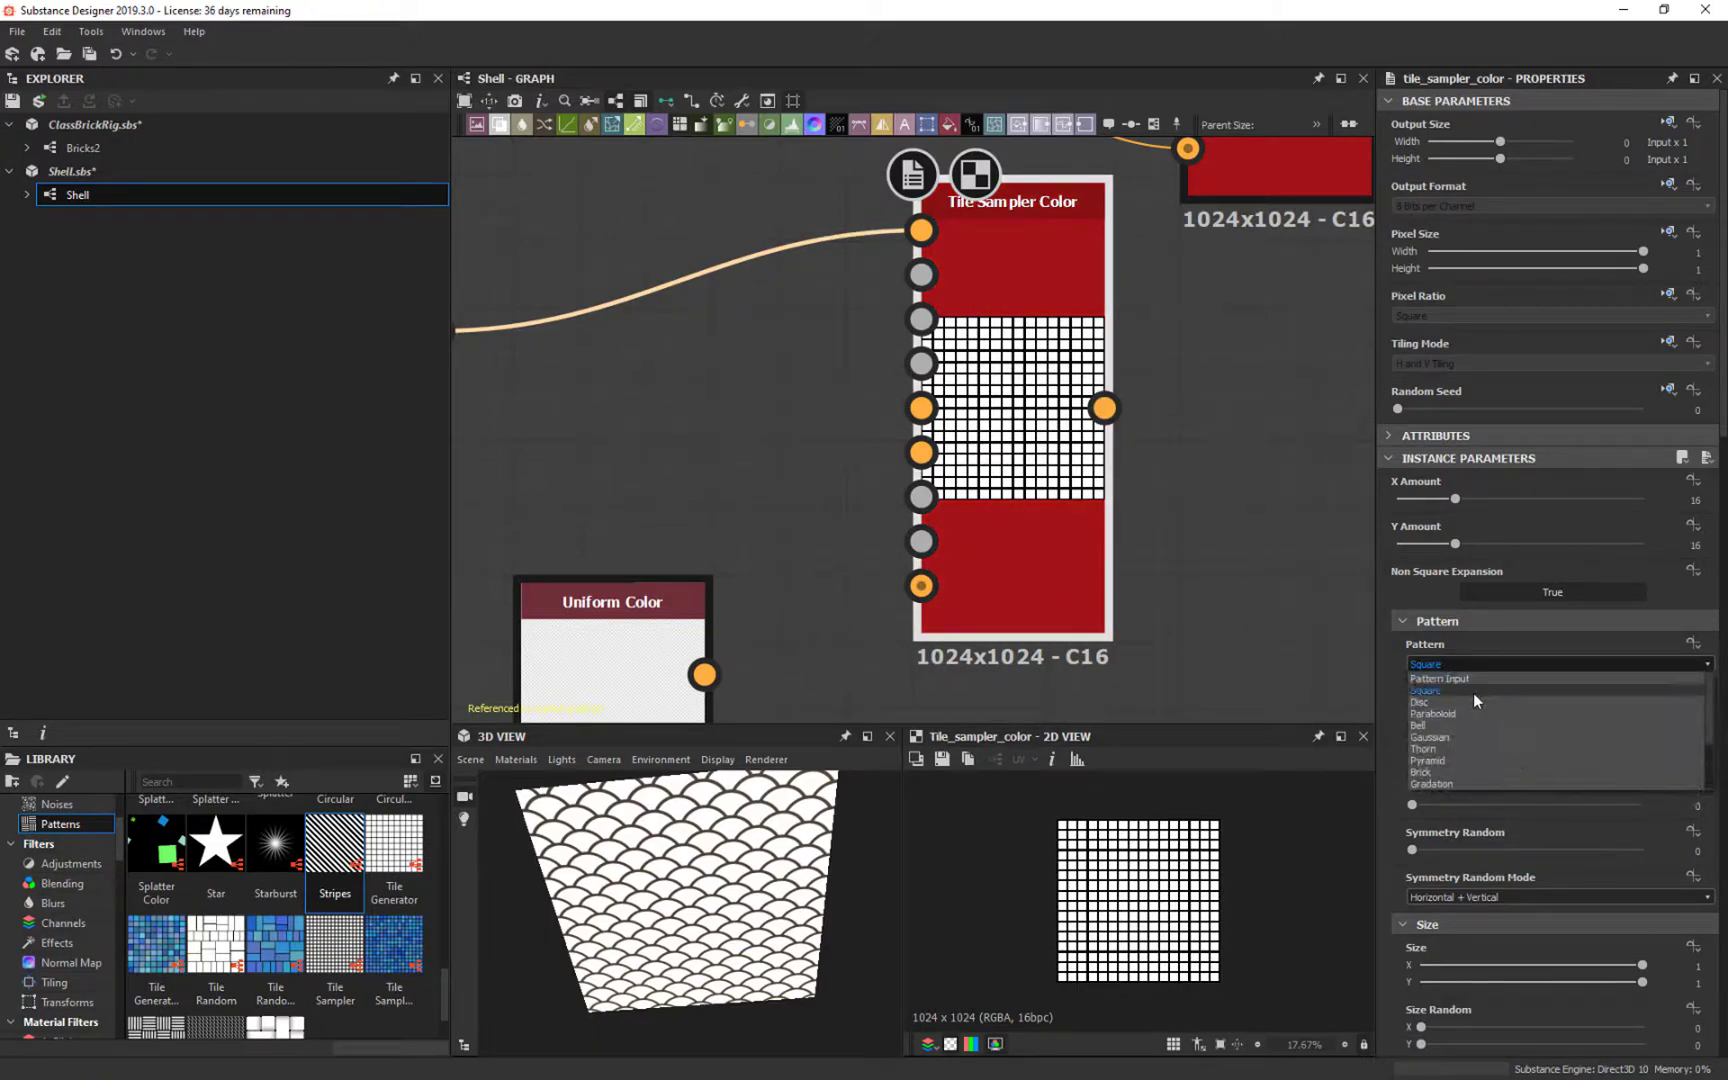
{"action": "left_click", "coordinate": [1477, 679]}
{"action": "scroll", "coordinate": [1024, 403], "scroll_direction": "up", "scroll_amount": 4}
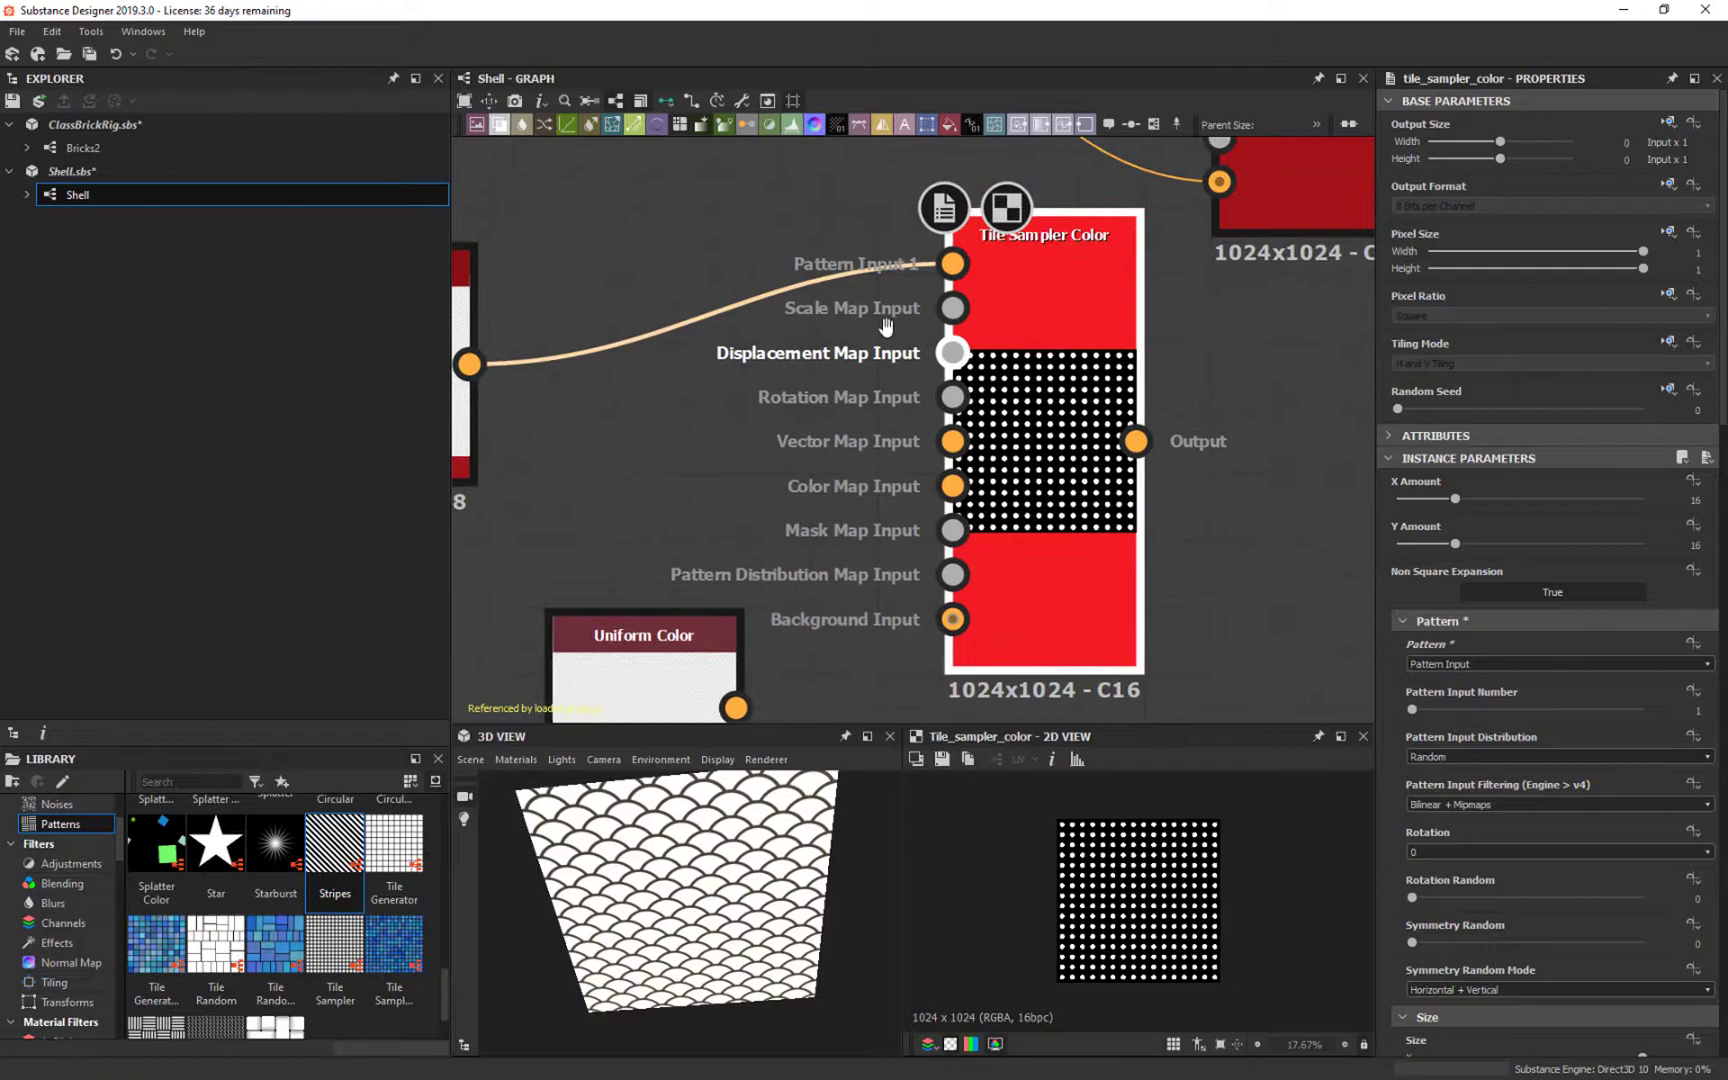
{"action": "scroll", "coordinate": [1024, 403], "scroll_direction": "down", "scroll_amount": 5}
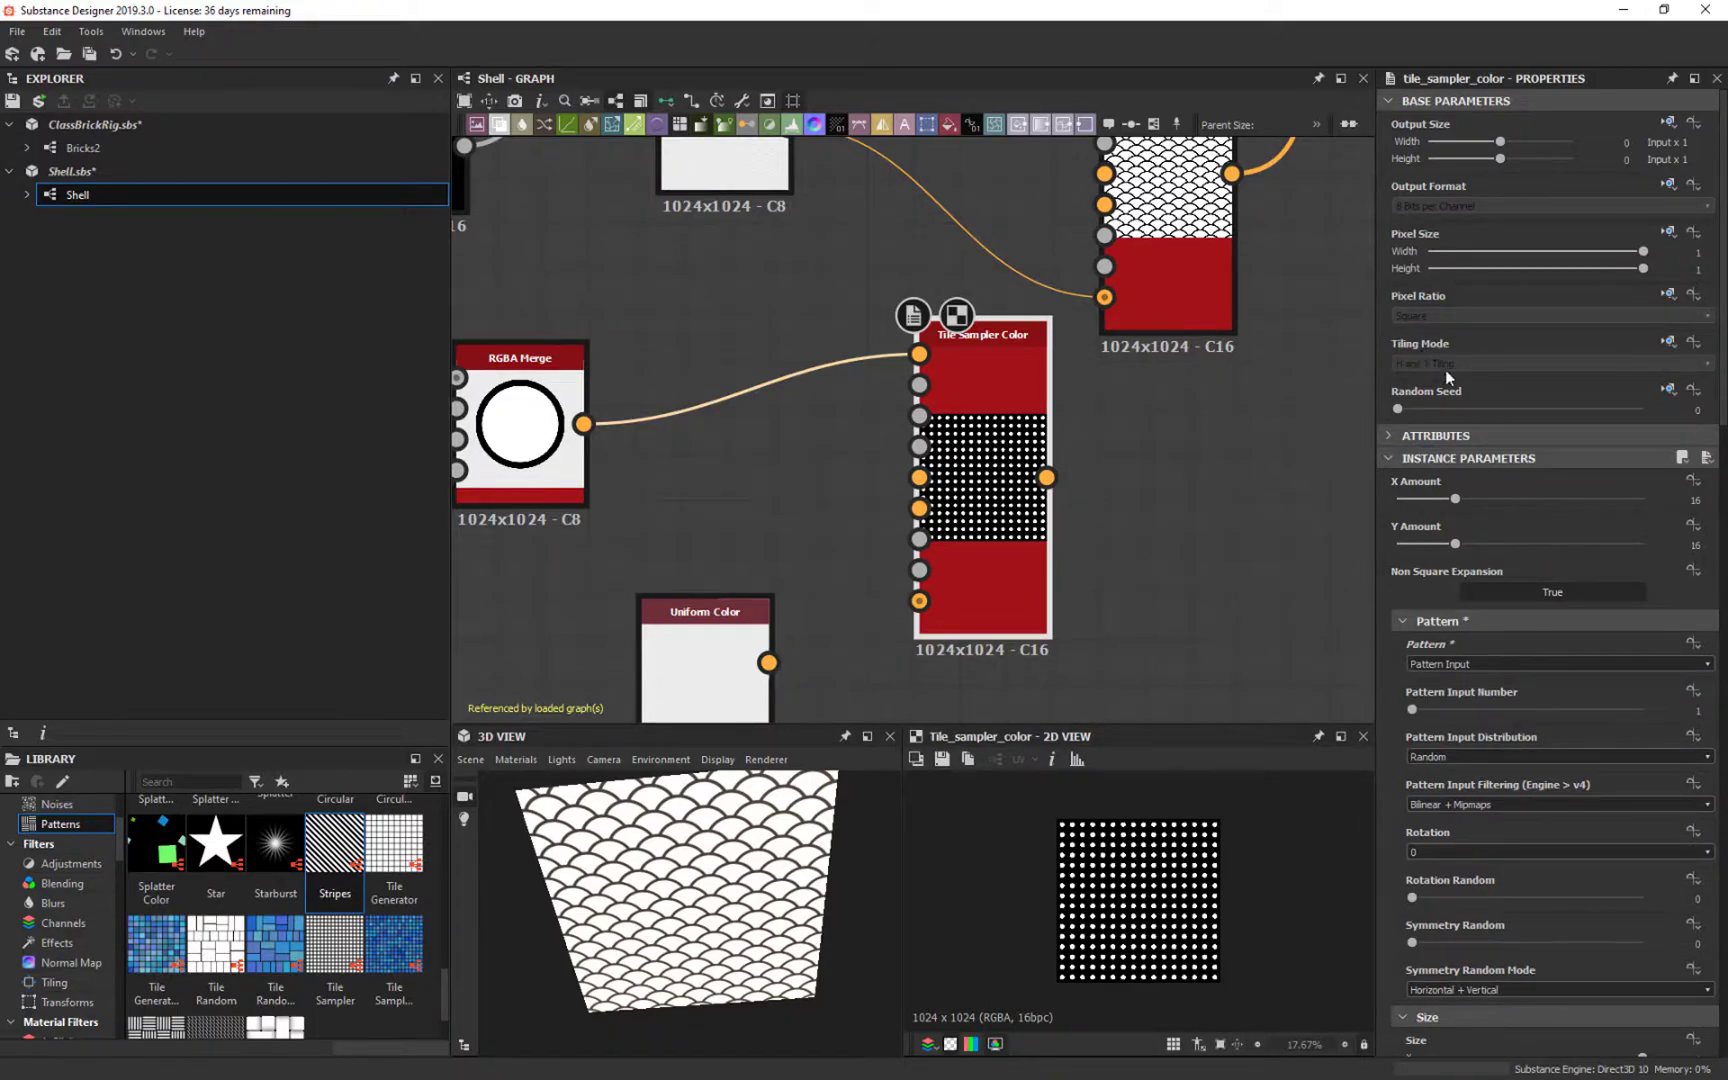
Step: Change Tiling Mode from inherited to Absolute and choose Horizontal Tiling
{"action": "left_click", "coordinate": [1668, 345]}
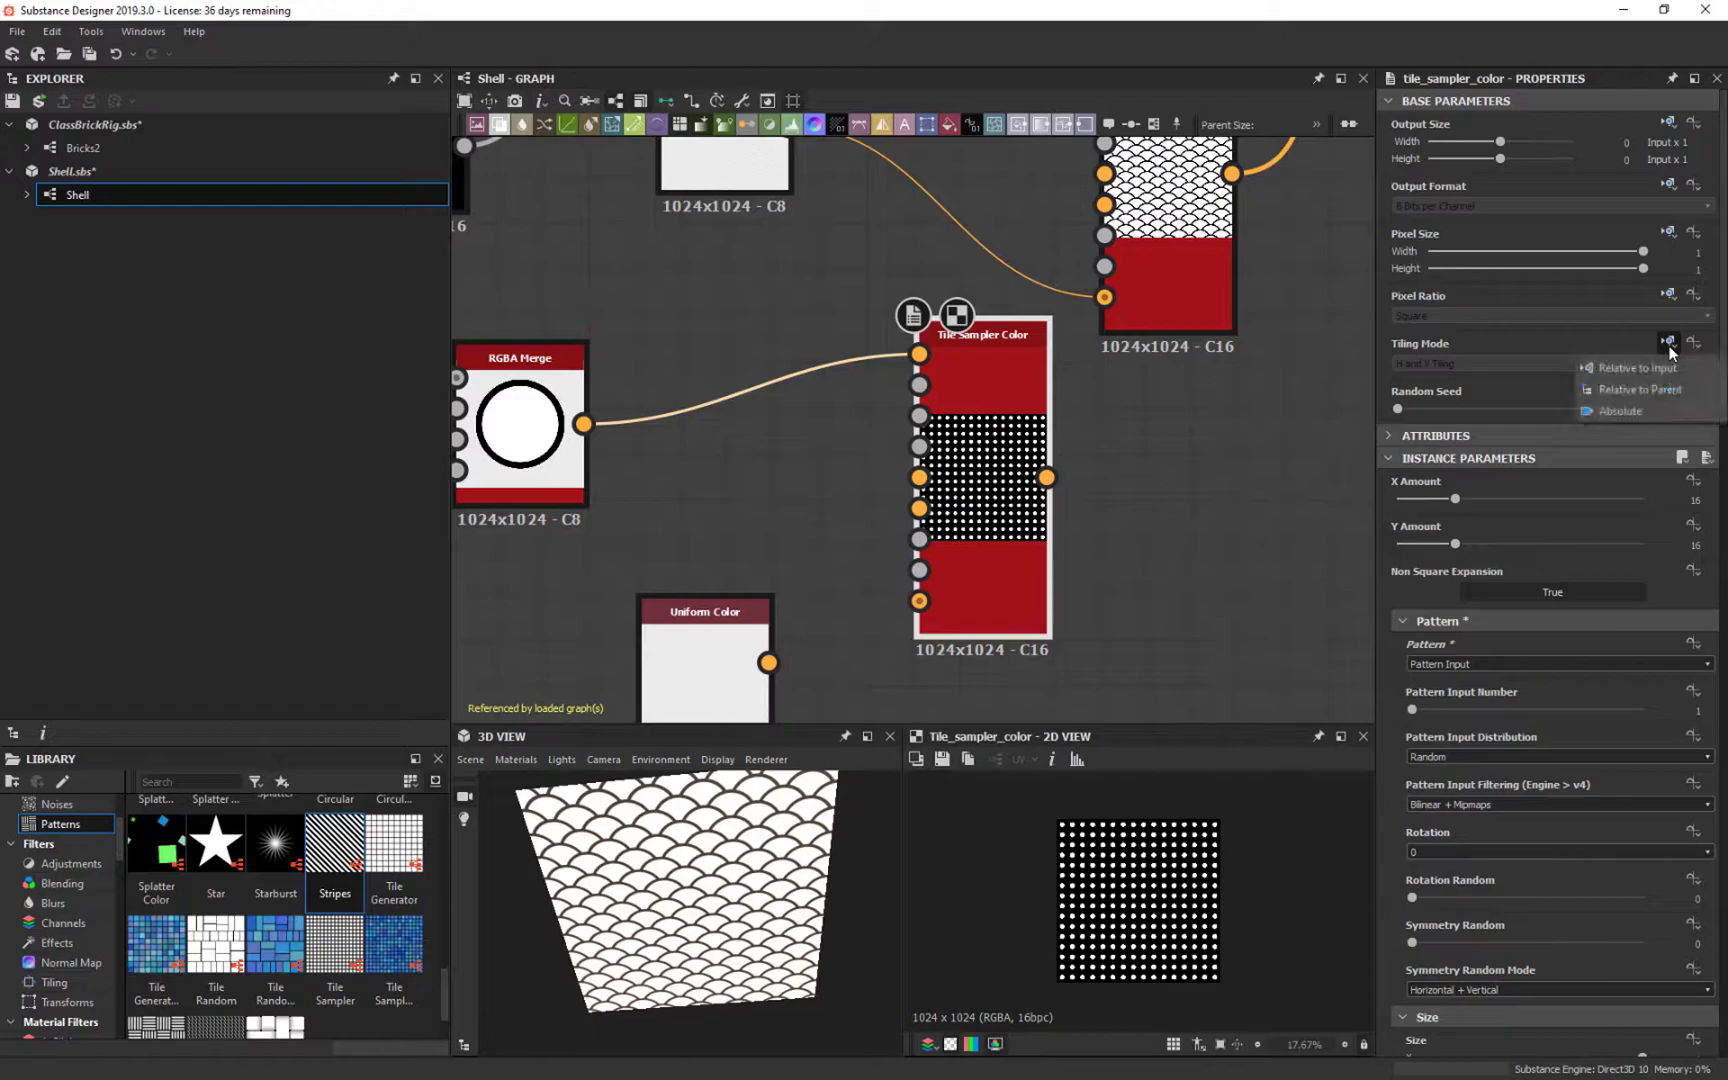
{"action": "left_click", "coordinate": [1622, 407]}
{"action": "left_click", "coordinate": [1458, 363]}
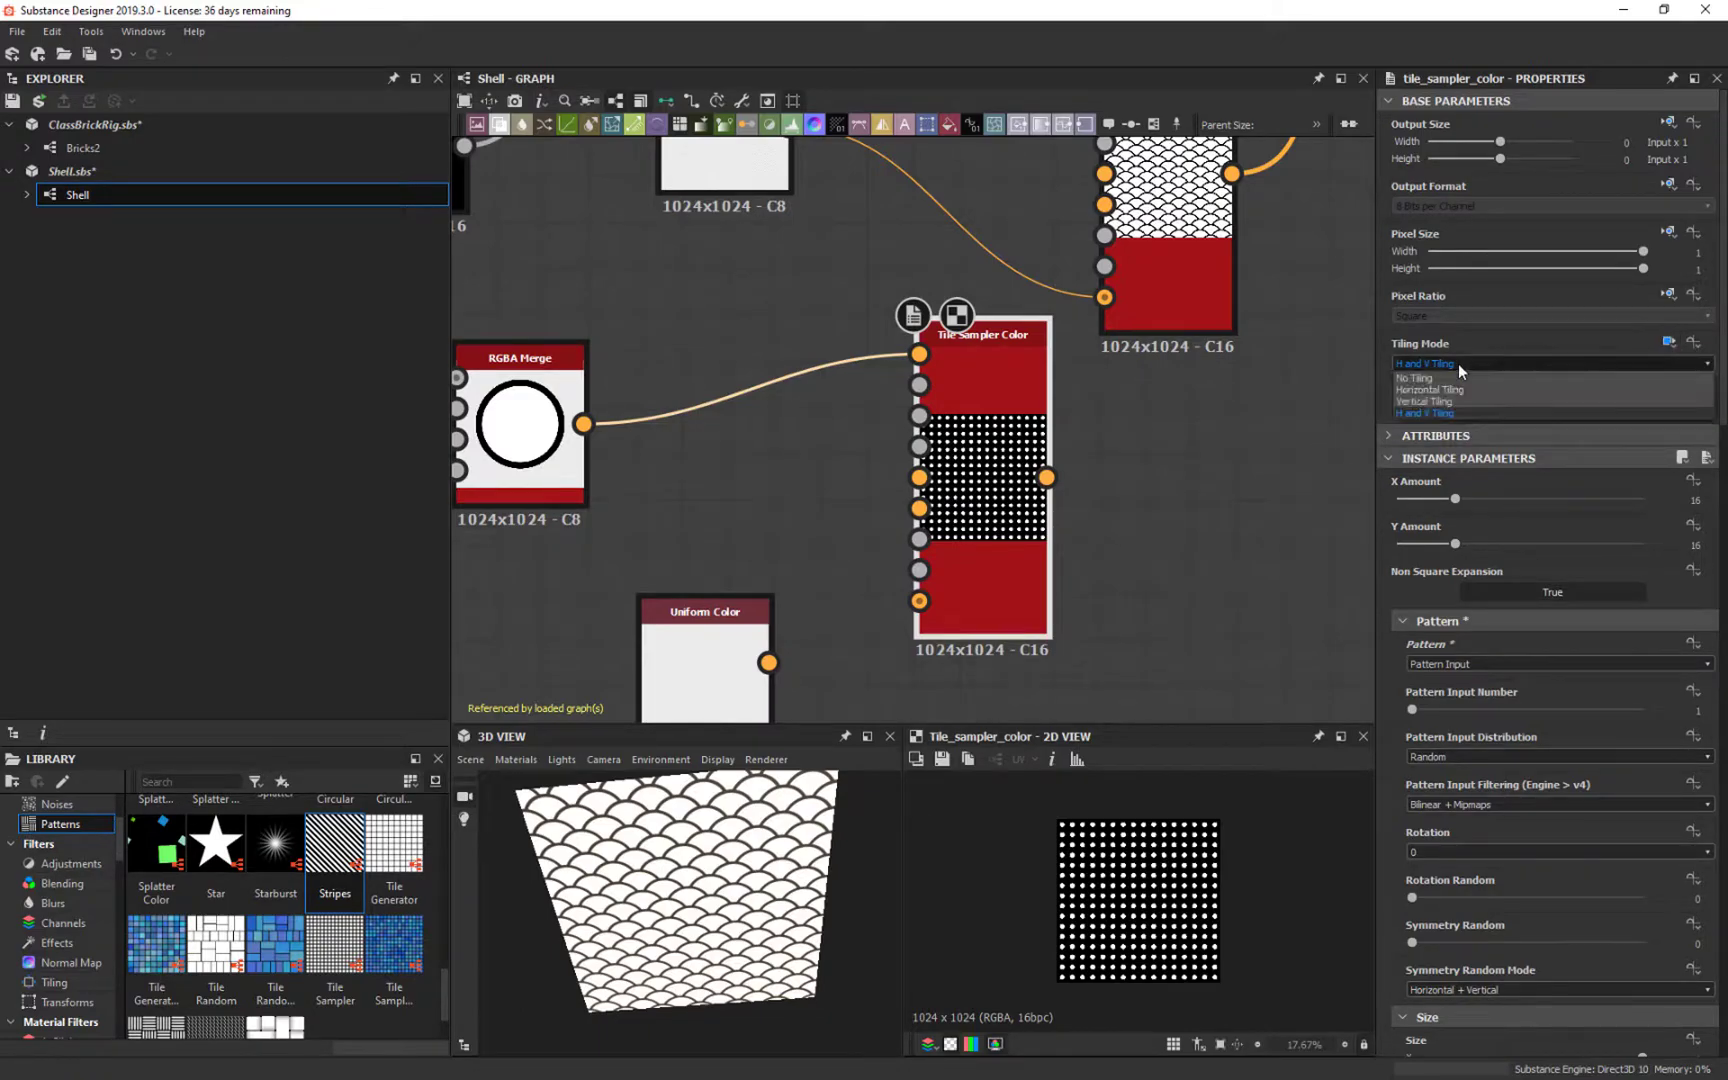
{"action": "left_click", "coordinate": [1456, 390]}
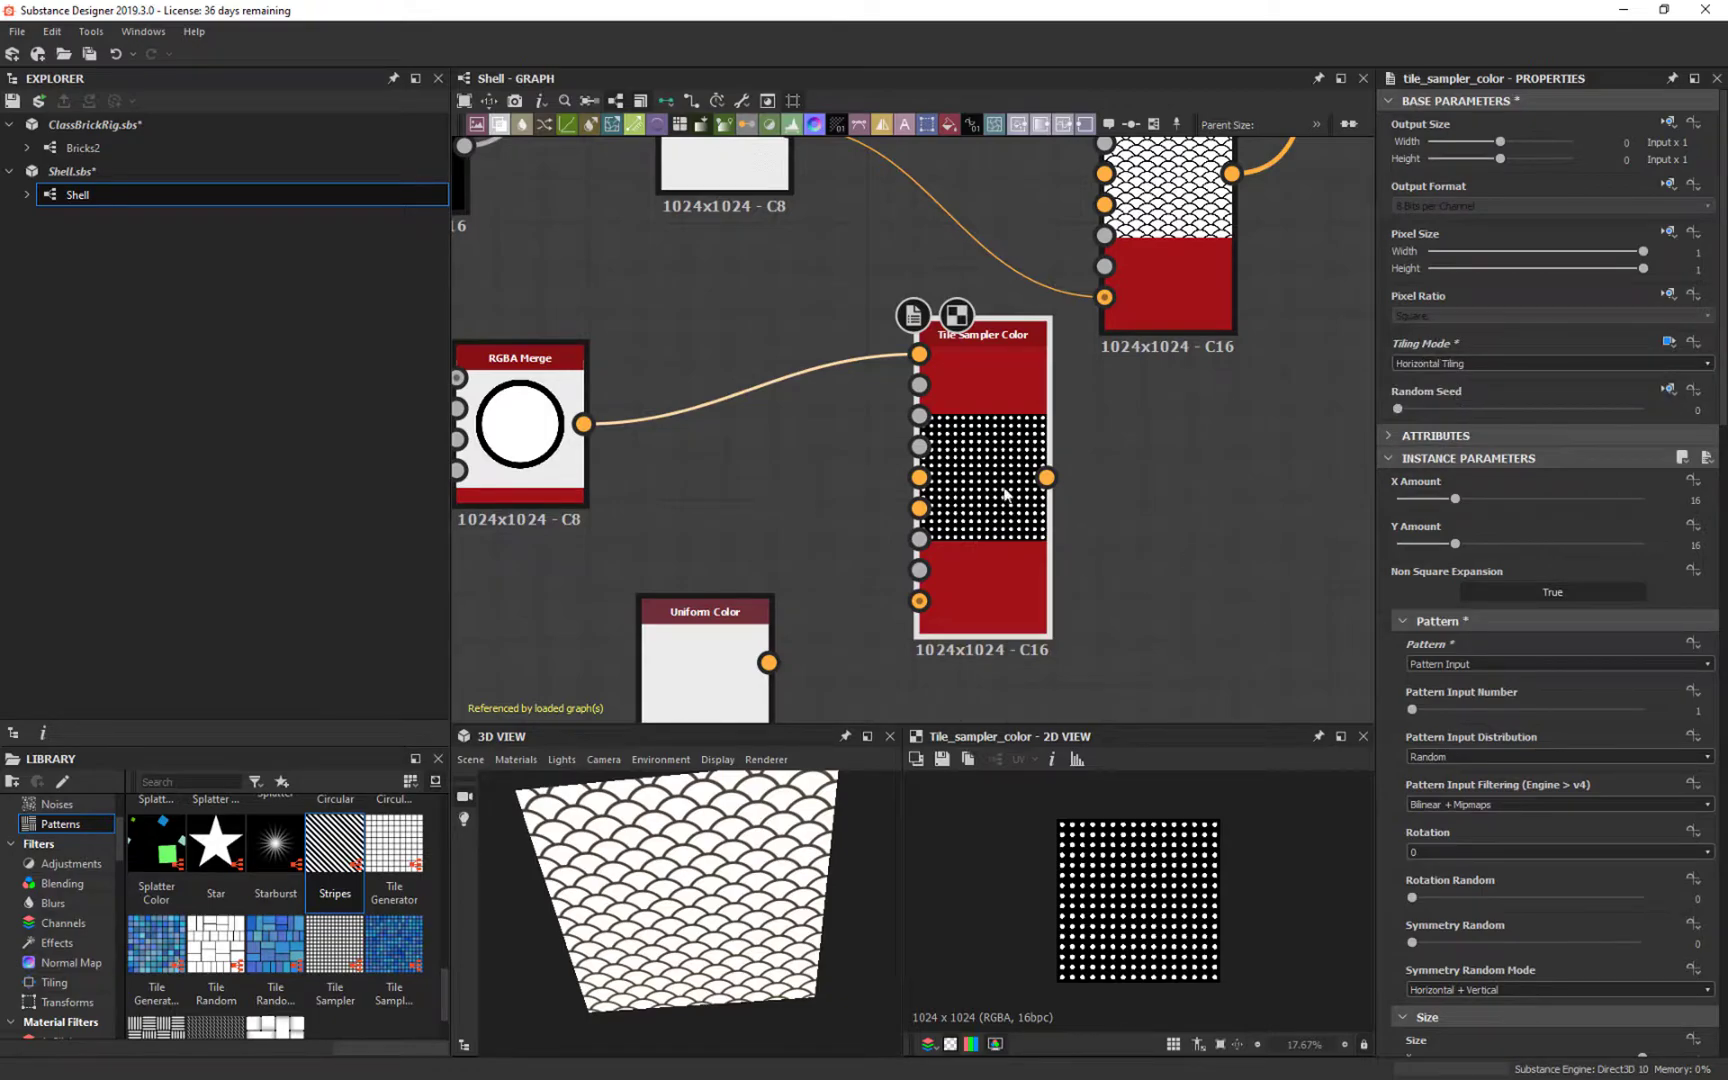
{"action": "middle_click_drag", "start_coordinate": [1084, 446], "coordinate": [1077, 347]}
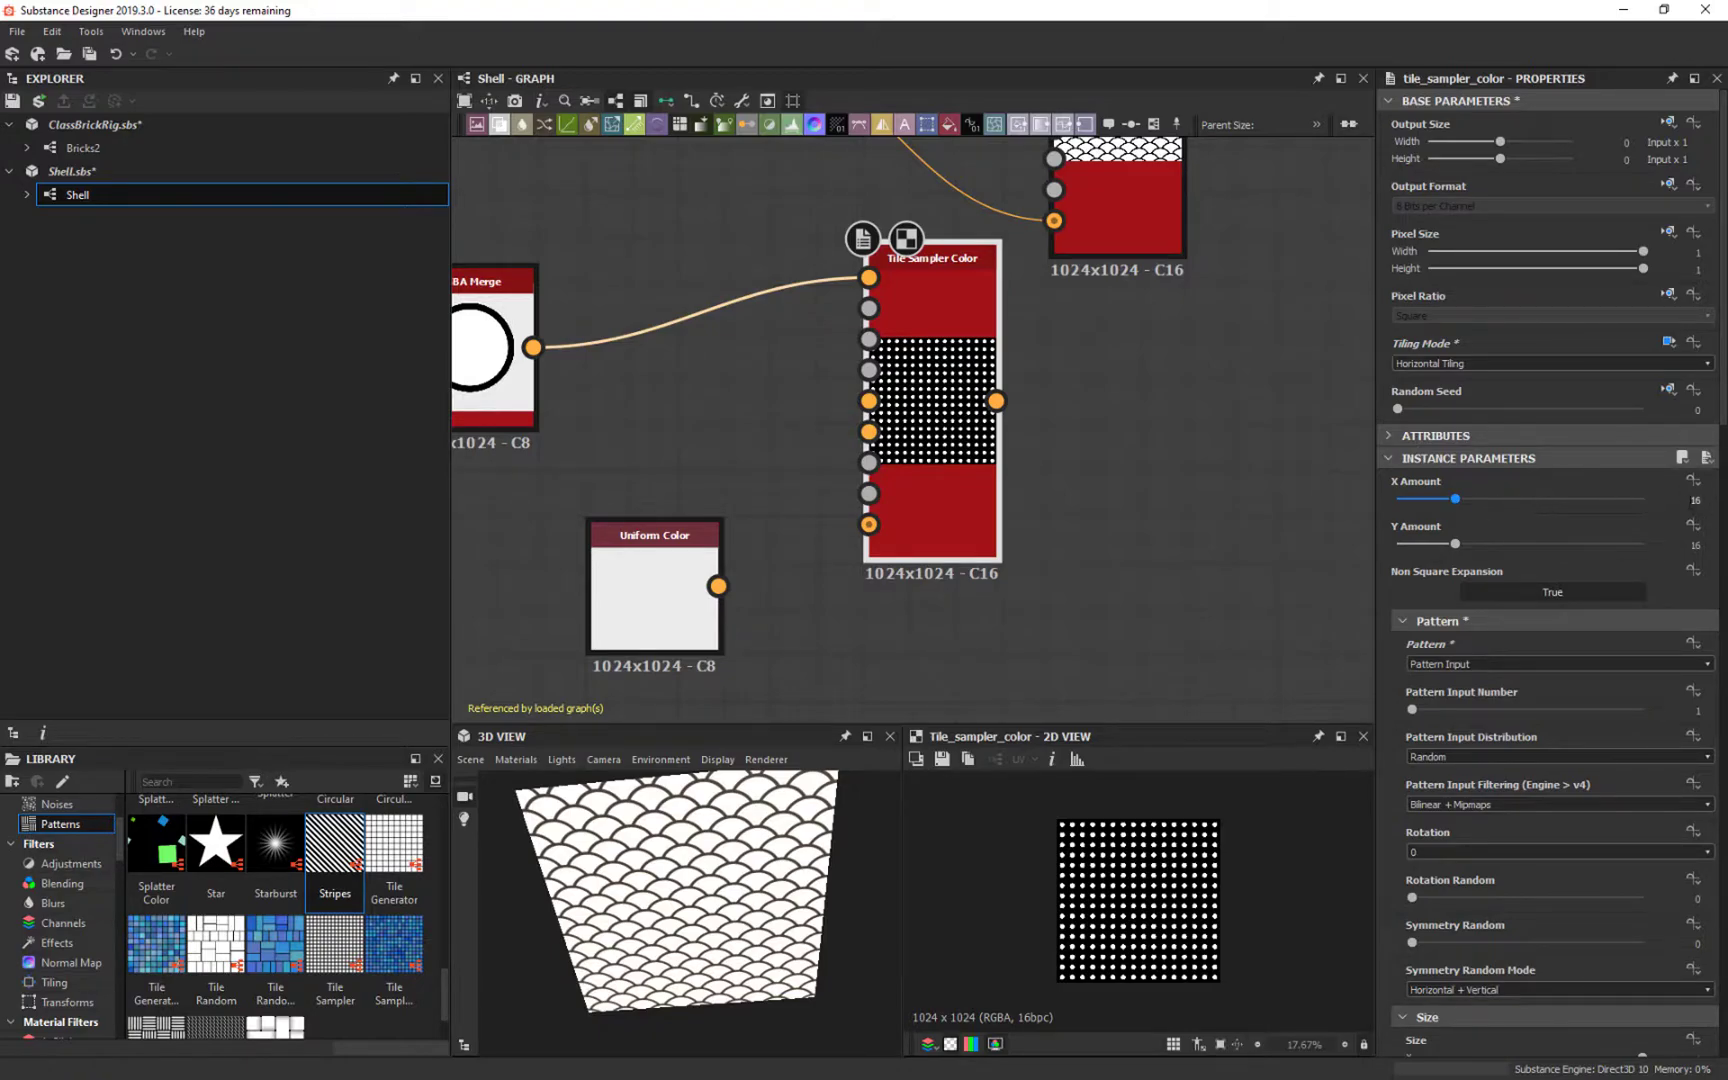
Step: Set the Tile Sampler Color's X Amount to 6 and Y Amount to 24
{"action": "double_click", "coordinate": [1694, 499]}
{"action": "type", "text": "6"}
{"action": "key", "text": "Tab"}
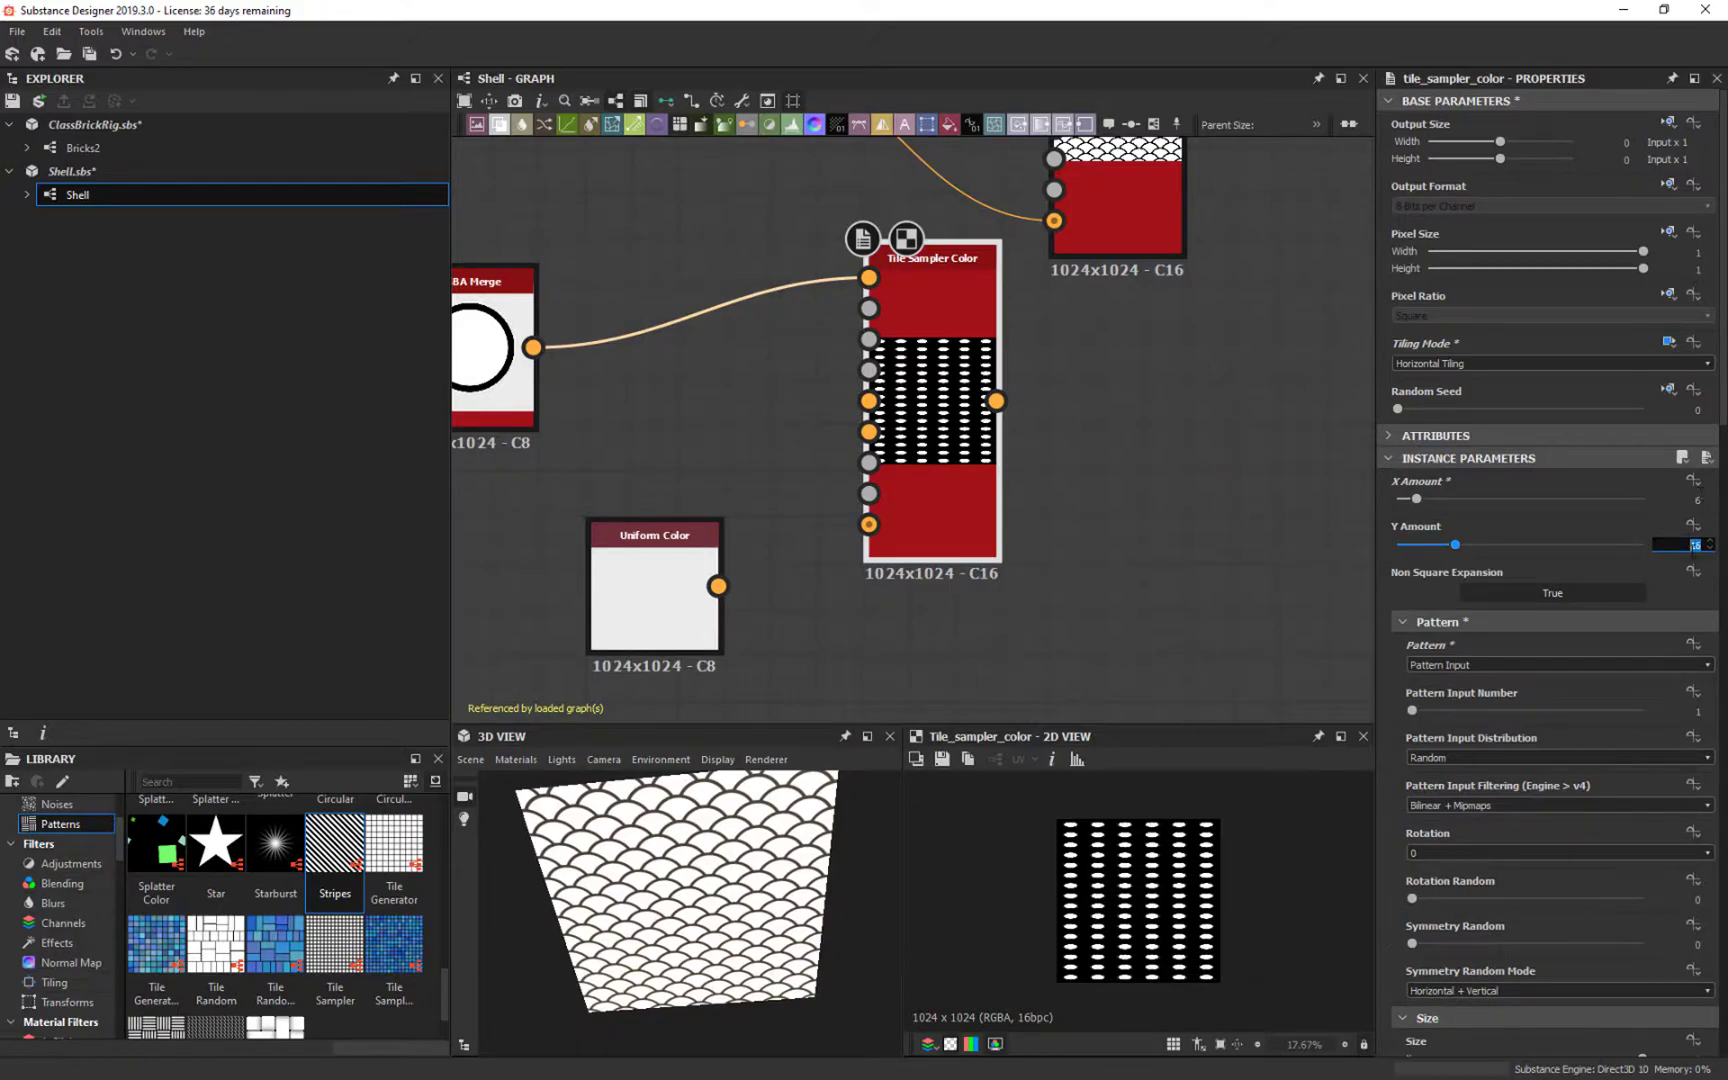
{"action": "type", "text": "24"}
{"action": "key", "text": "Return"}
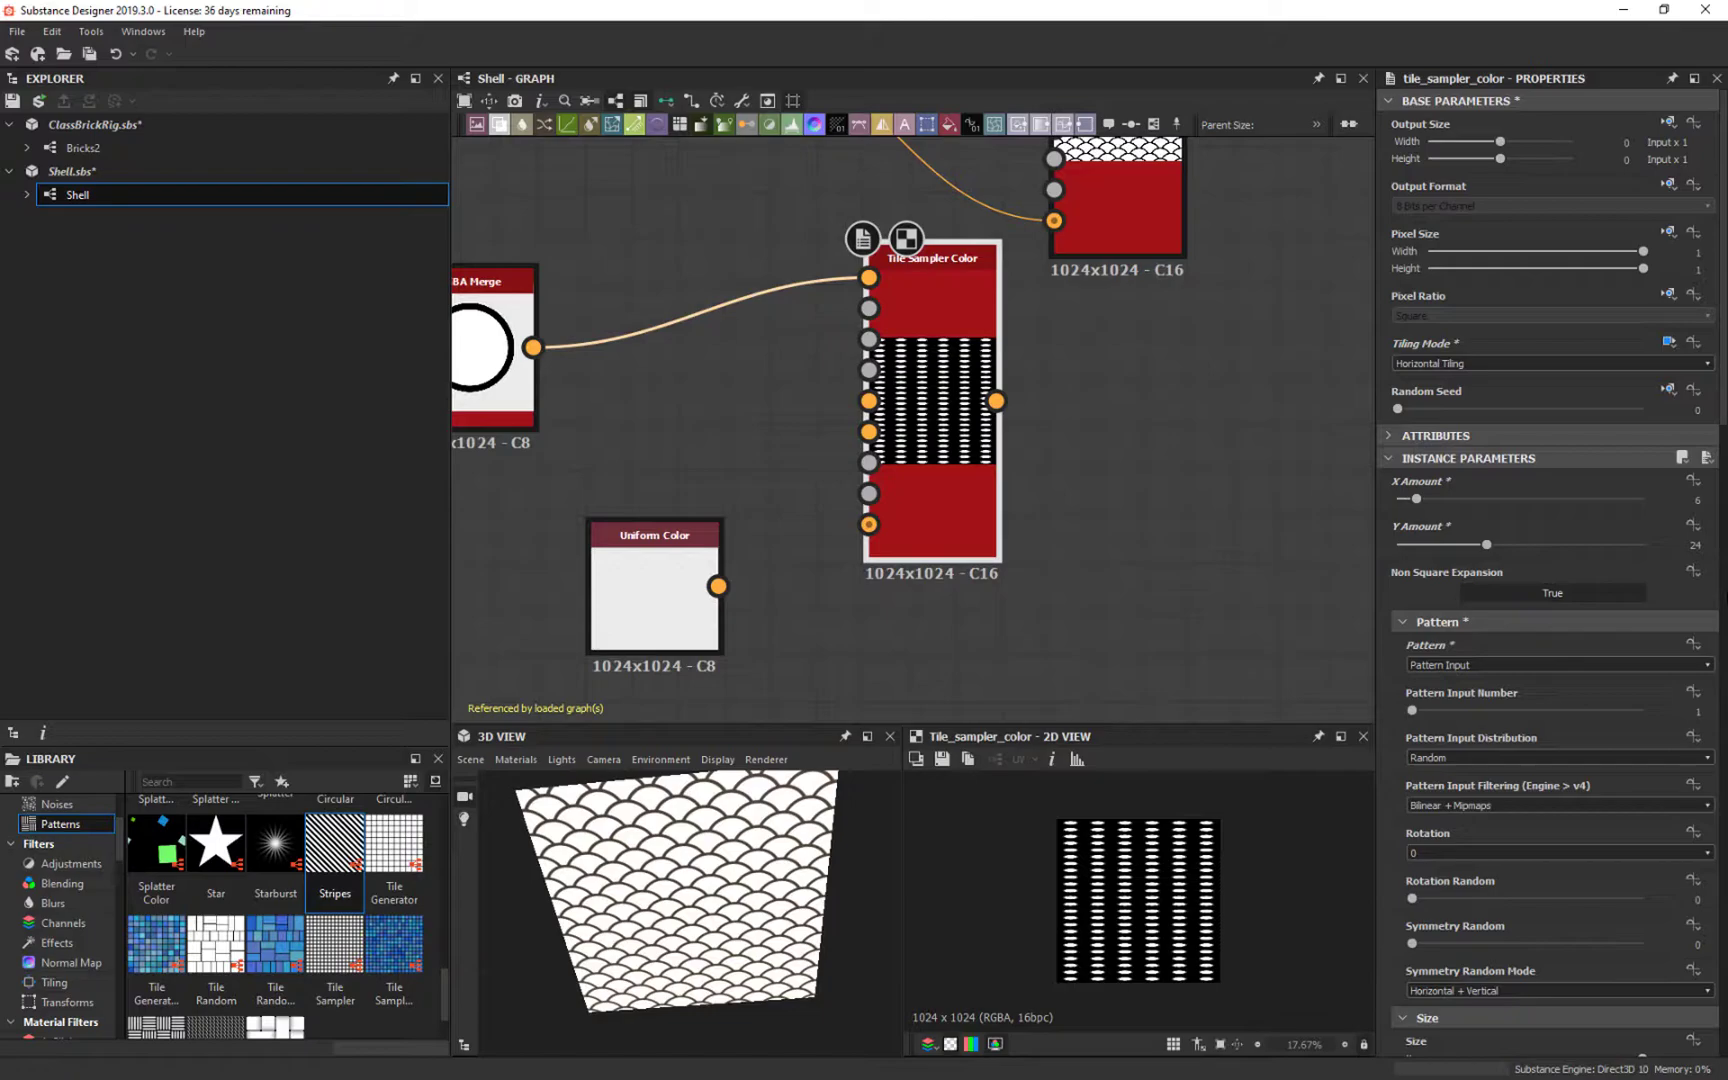
{"action": "scroll", "coordinate": [1182, 926], "scroll_direction": "up", "scroll_amount": 2}
{"action": "scroll", "coordinate": [1182, 926], "scroll_direction": "down", "scroll_amount": 1}
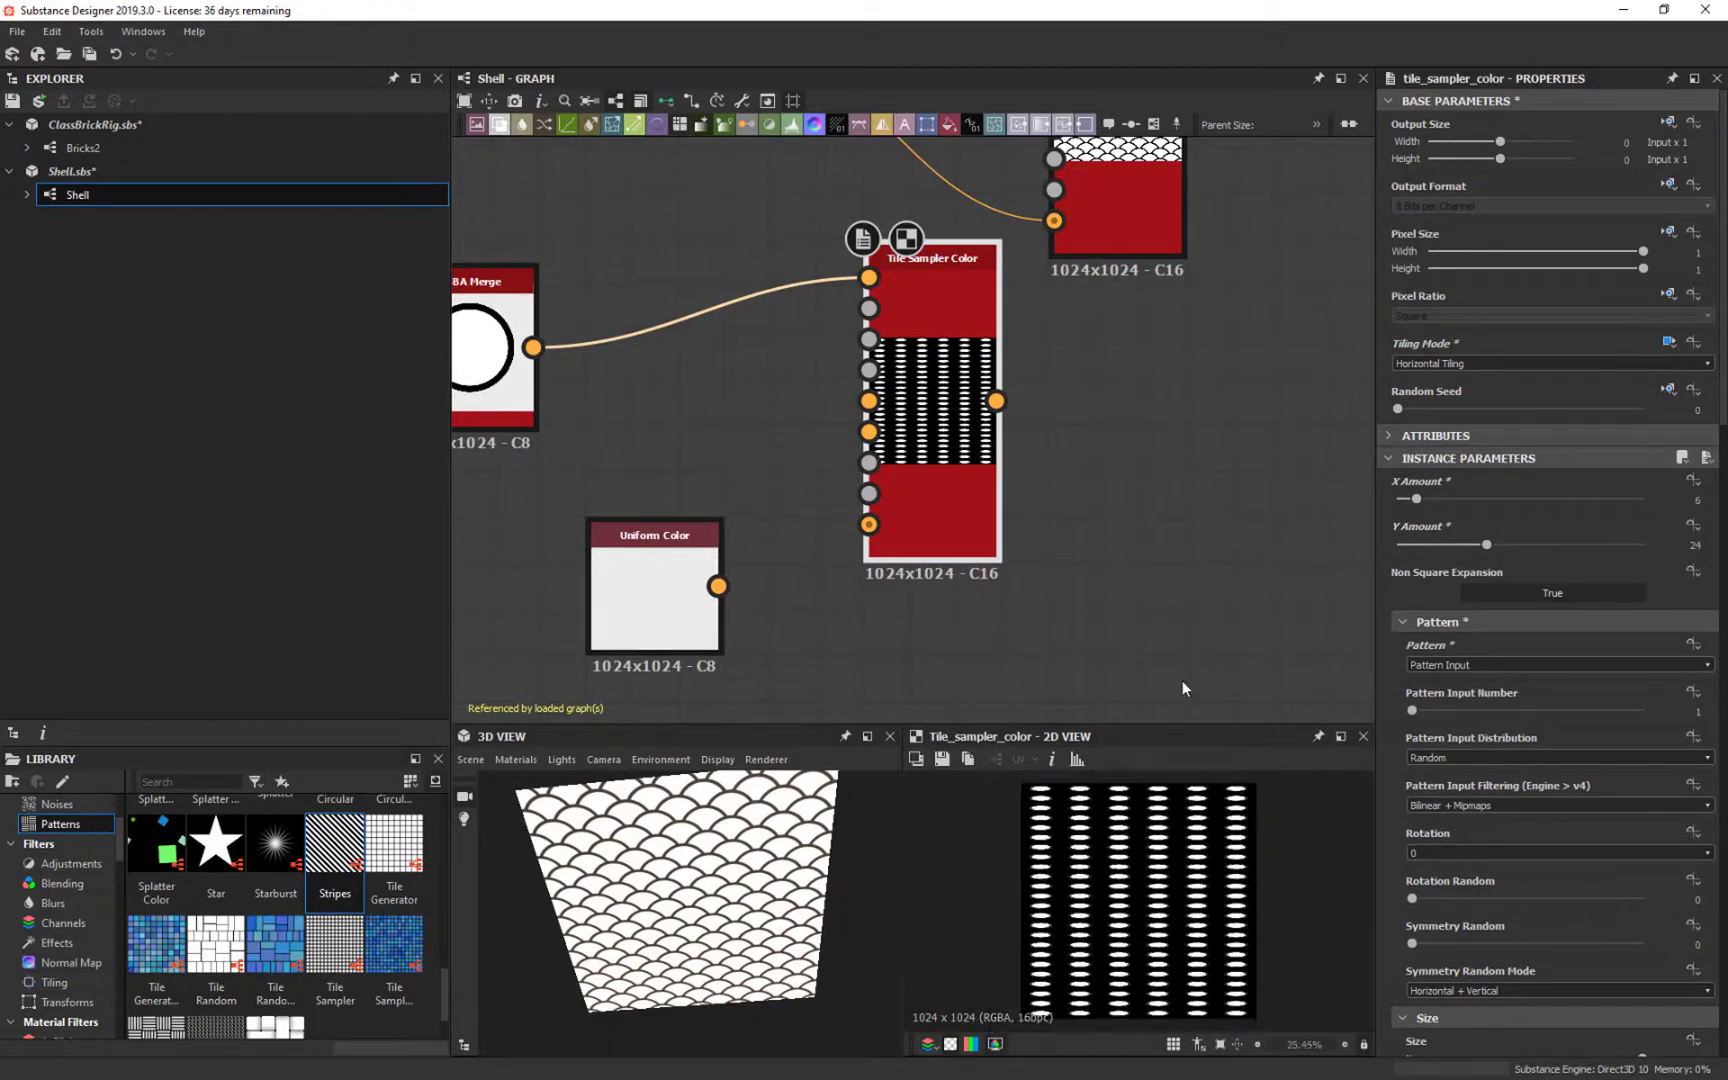
{"action": "scroll", "coordinate": [1607, 570], "scroll_direction": "down", "scroll_amount": 1}
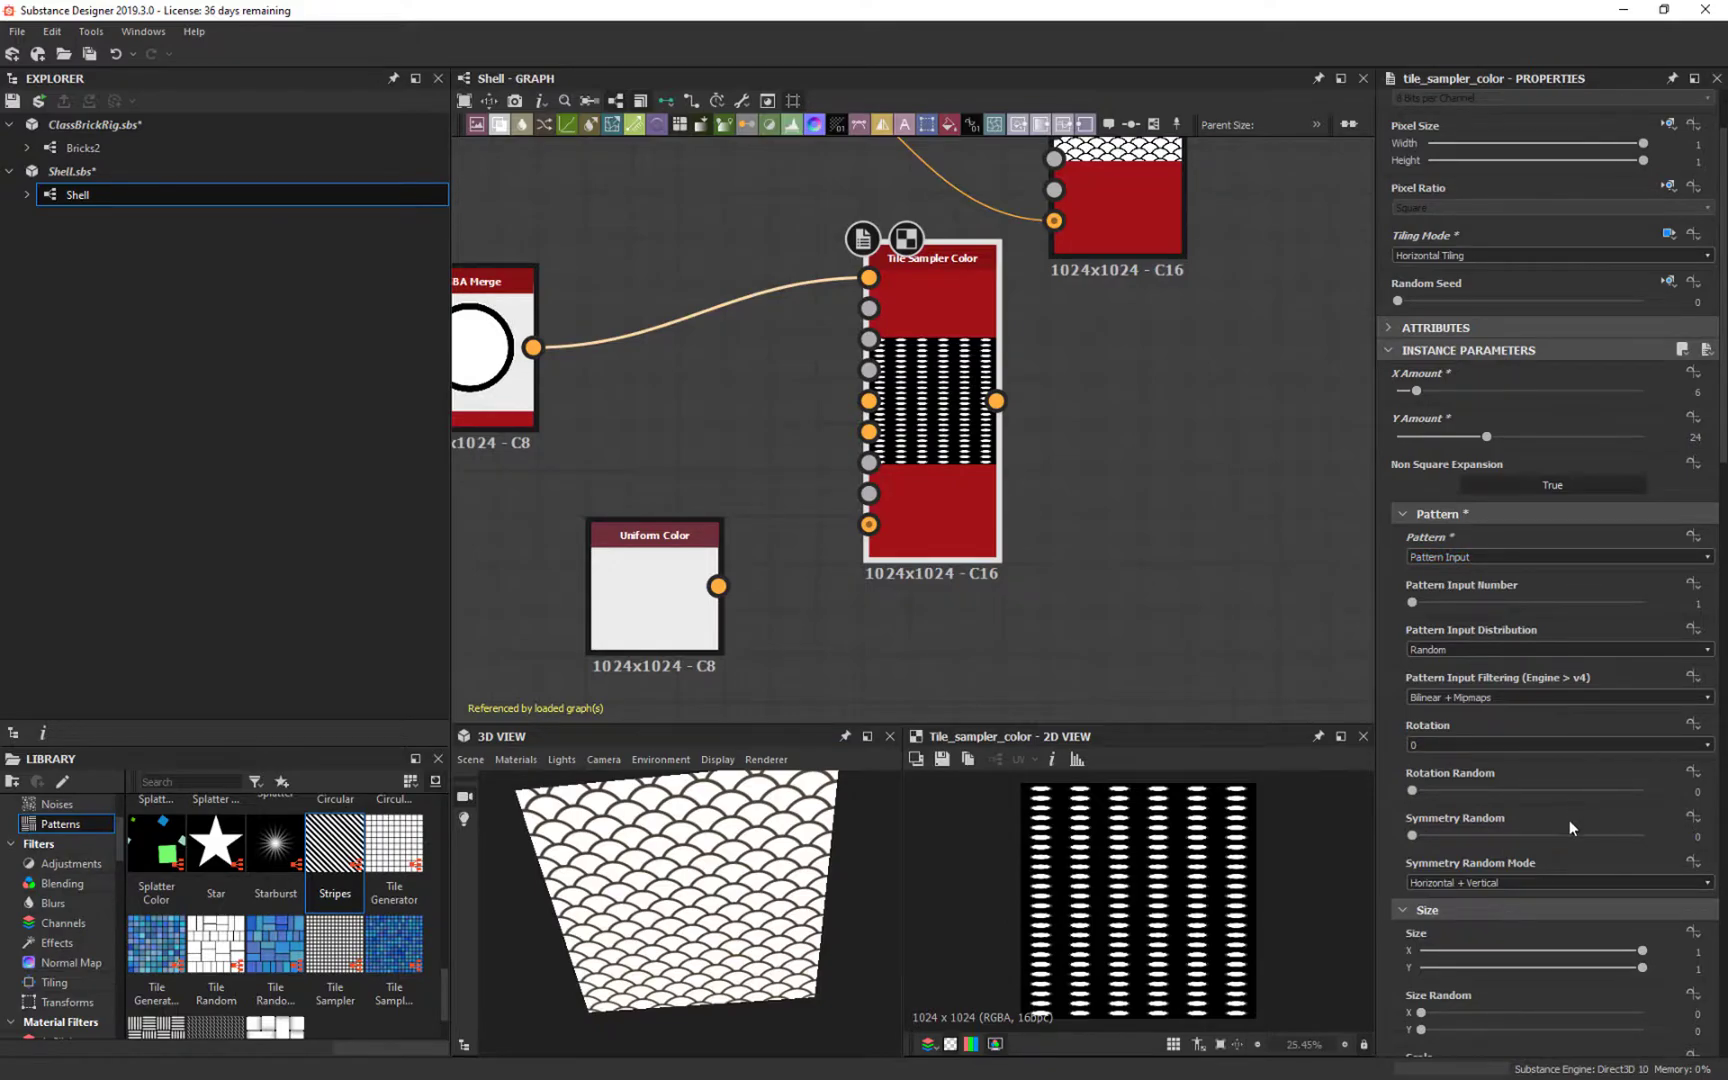
{"action": "scroll", "coordinate": [1570, 819], "scroll_direction": "down", "scroll_amount": 1}
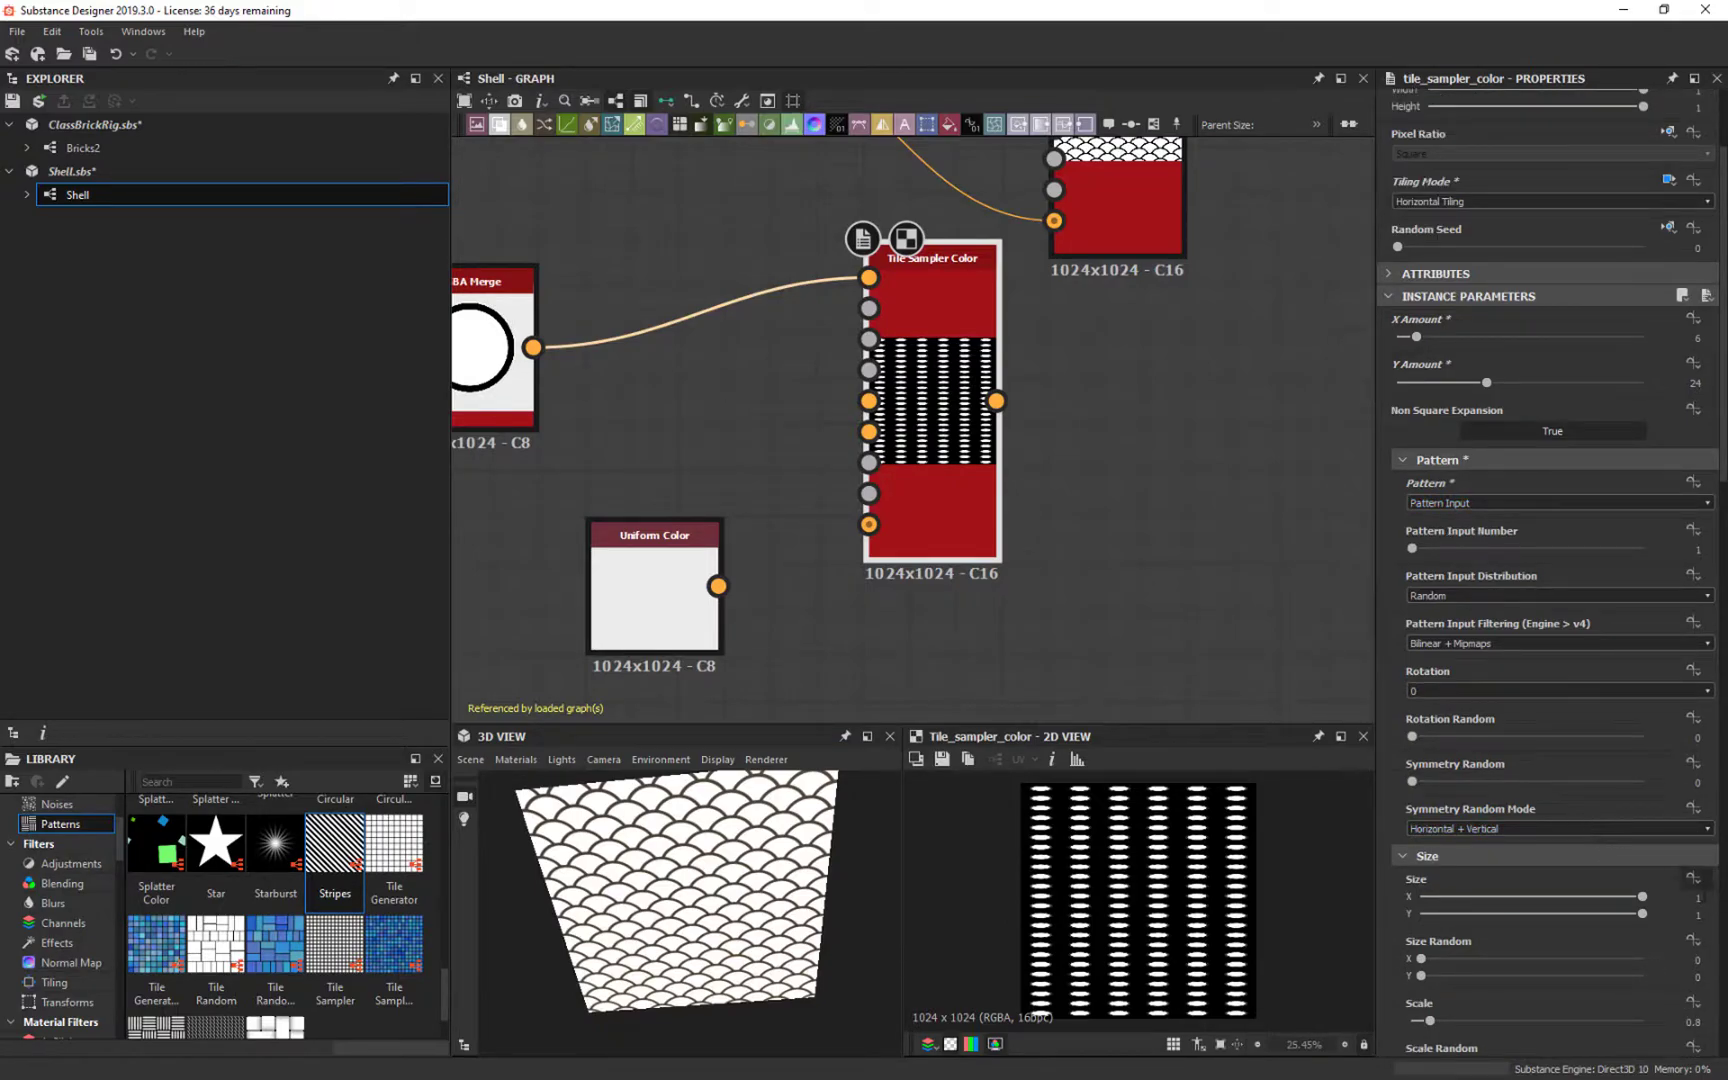
Step: Set Size Y to 4 to stretch the tiled shapes vertically
{"action": "double_click", "coordinate": [1697, 914]}
{"action": "type", "text": "4"}
{"action": "key", "text": "Return"}
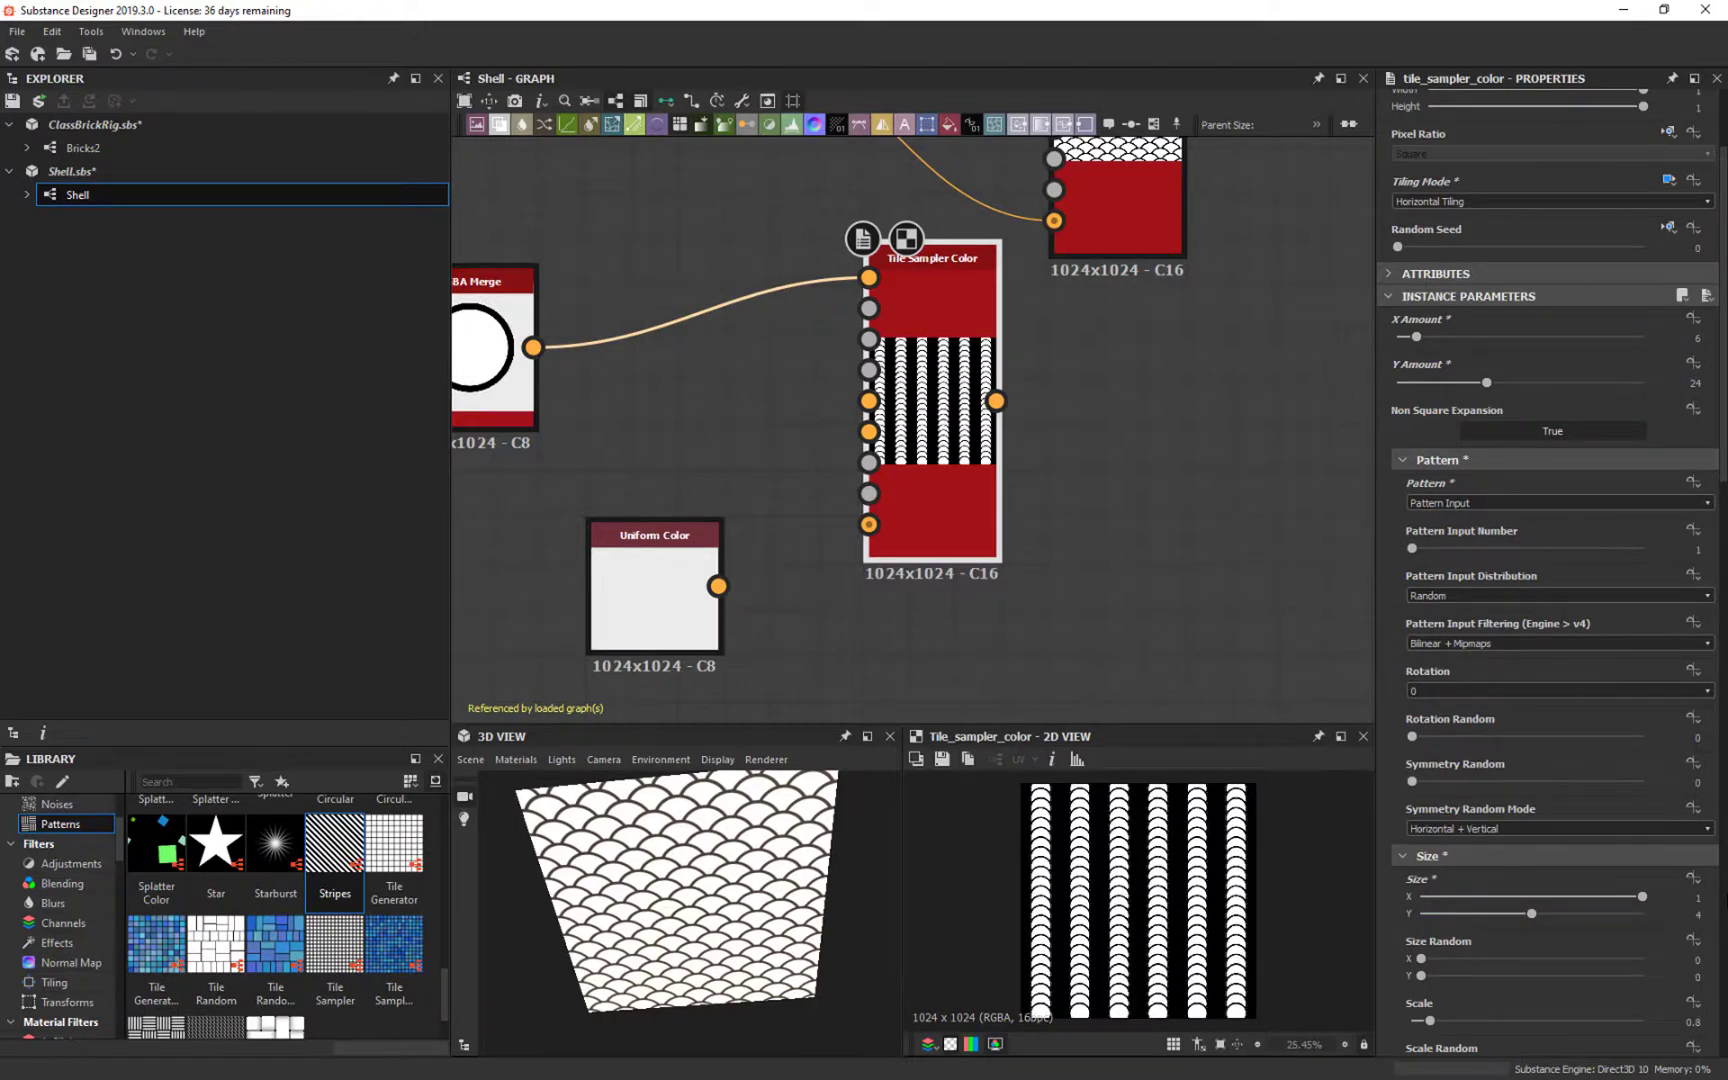
{"action": "scroll", "coordinate": [1157, 960], "scroll_direction": "up", "scroll_amount": 2}
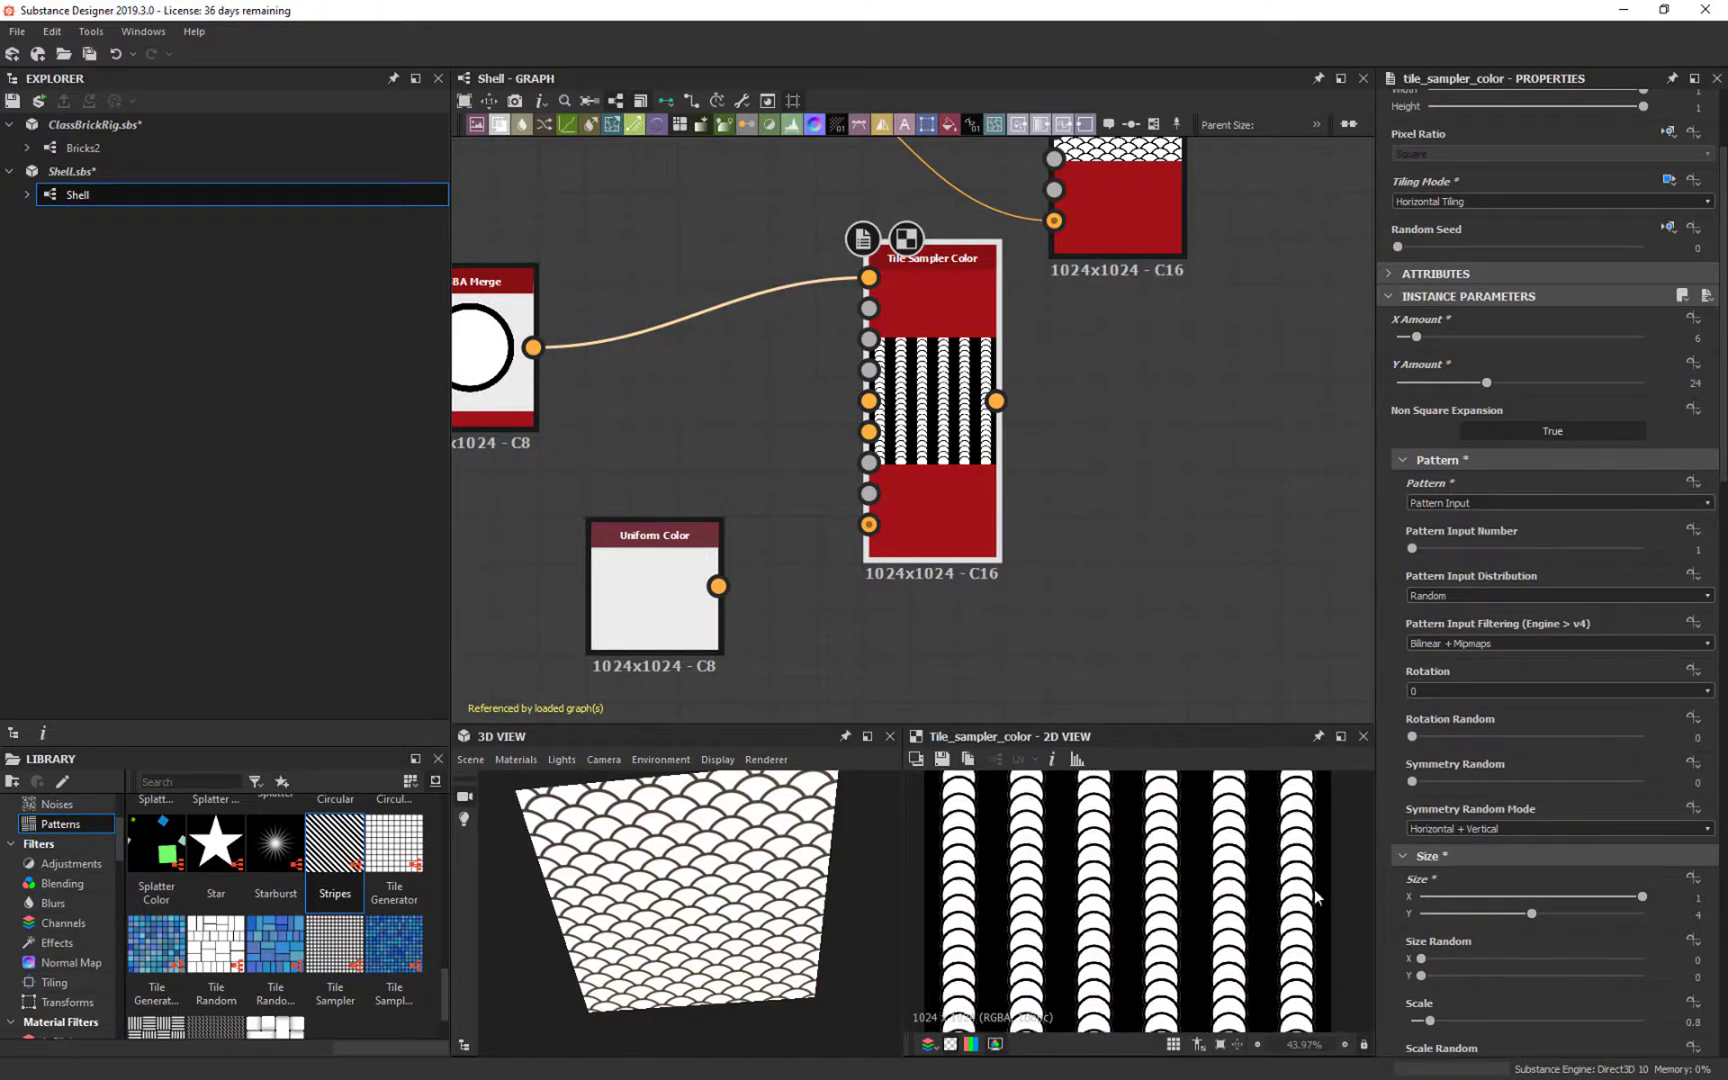
{"action": "scroll", "coordinate": [1195, 855], "scroll_direction": "down", "scroll_amount": 2}
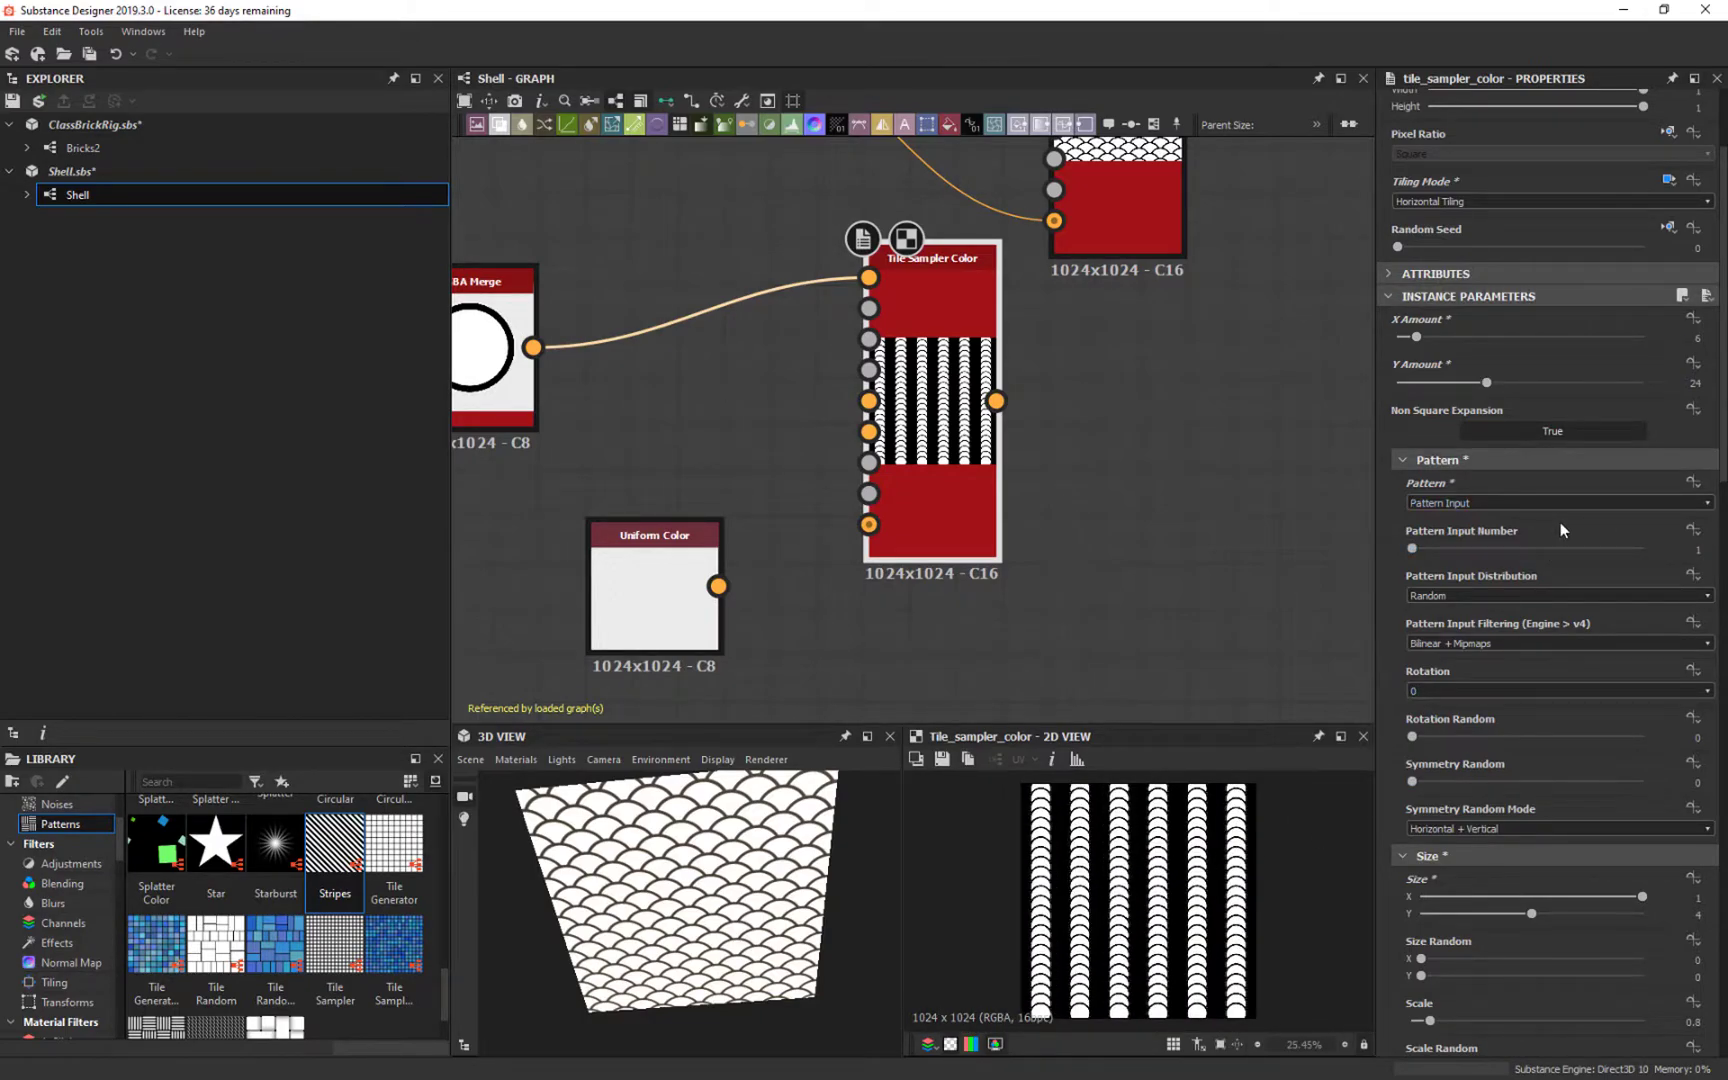
{"action": "scroll", "coordinate": [1561, 522], "scroll_direction": "down", "scroll_amount": 3}
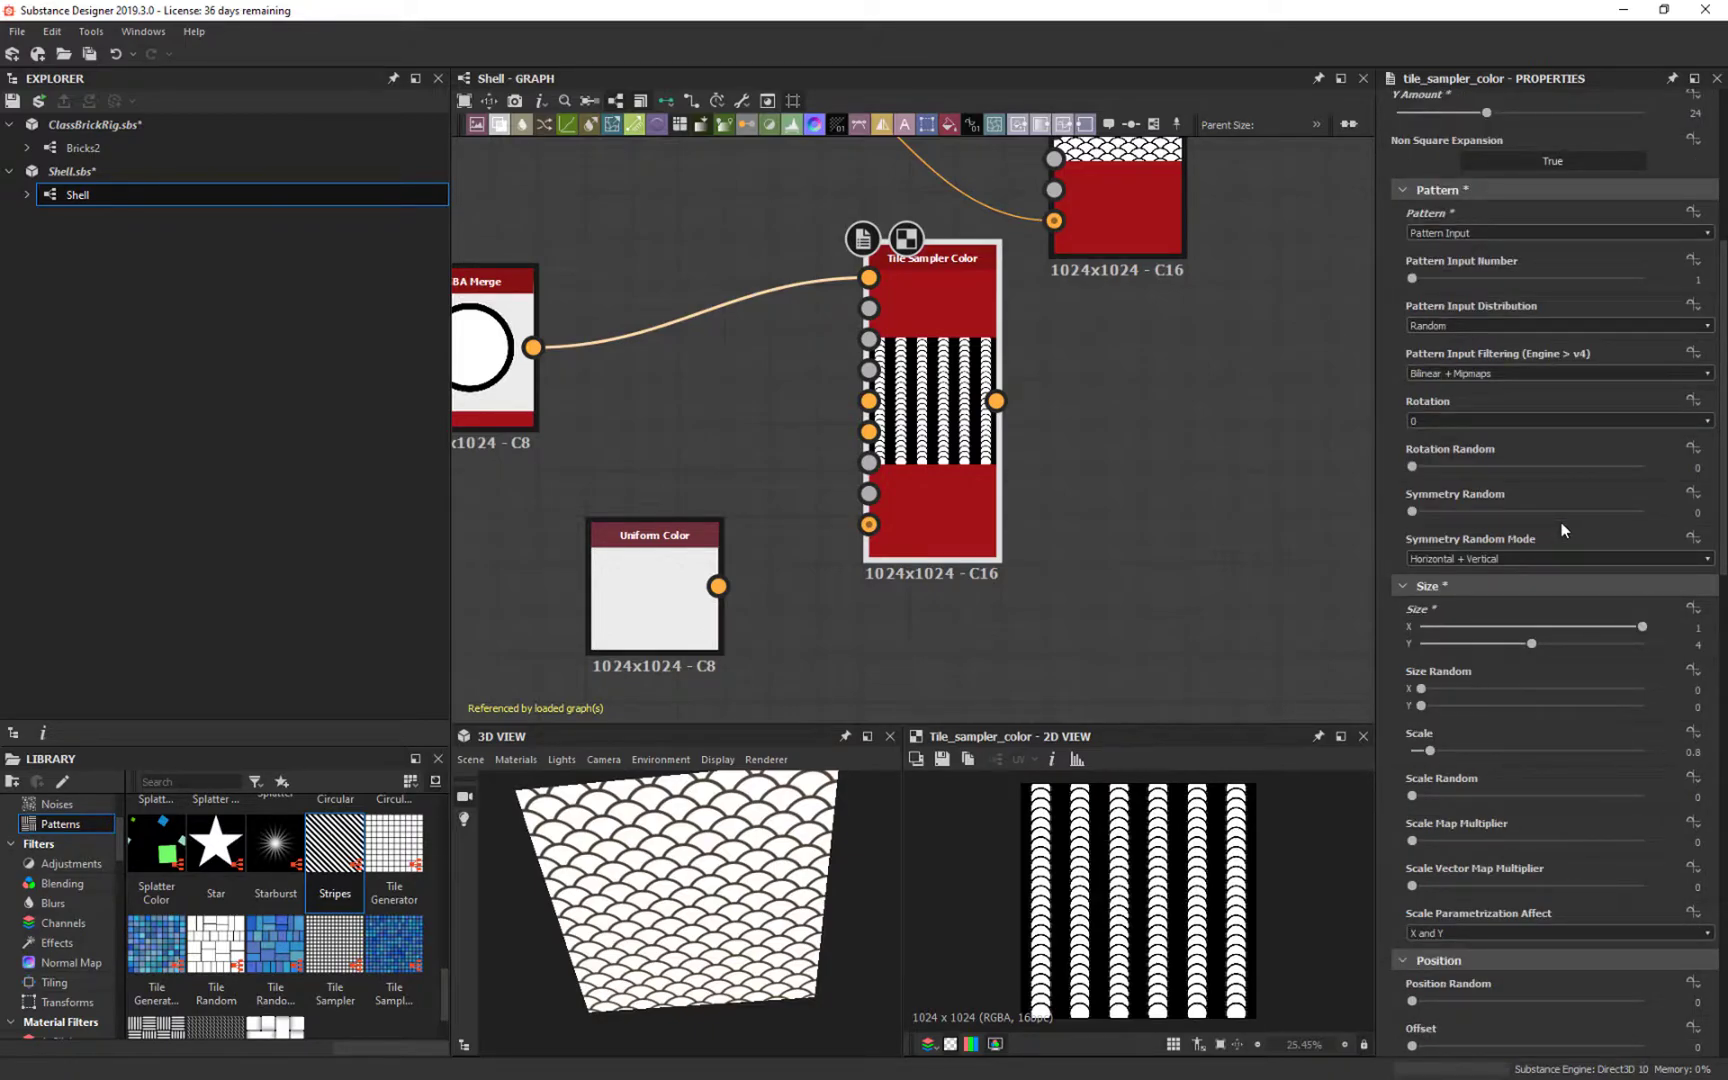
{"action": "scroll", "coordinate": [1565, 530], "scroll_direction": "down", "scroll_amount": 2}
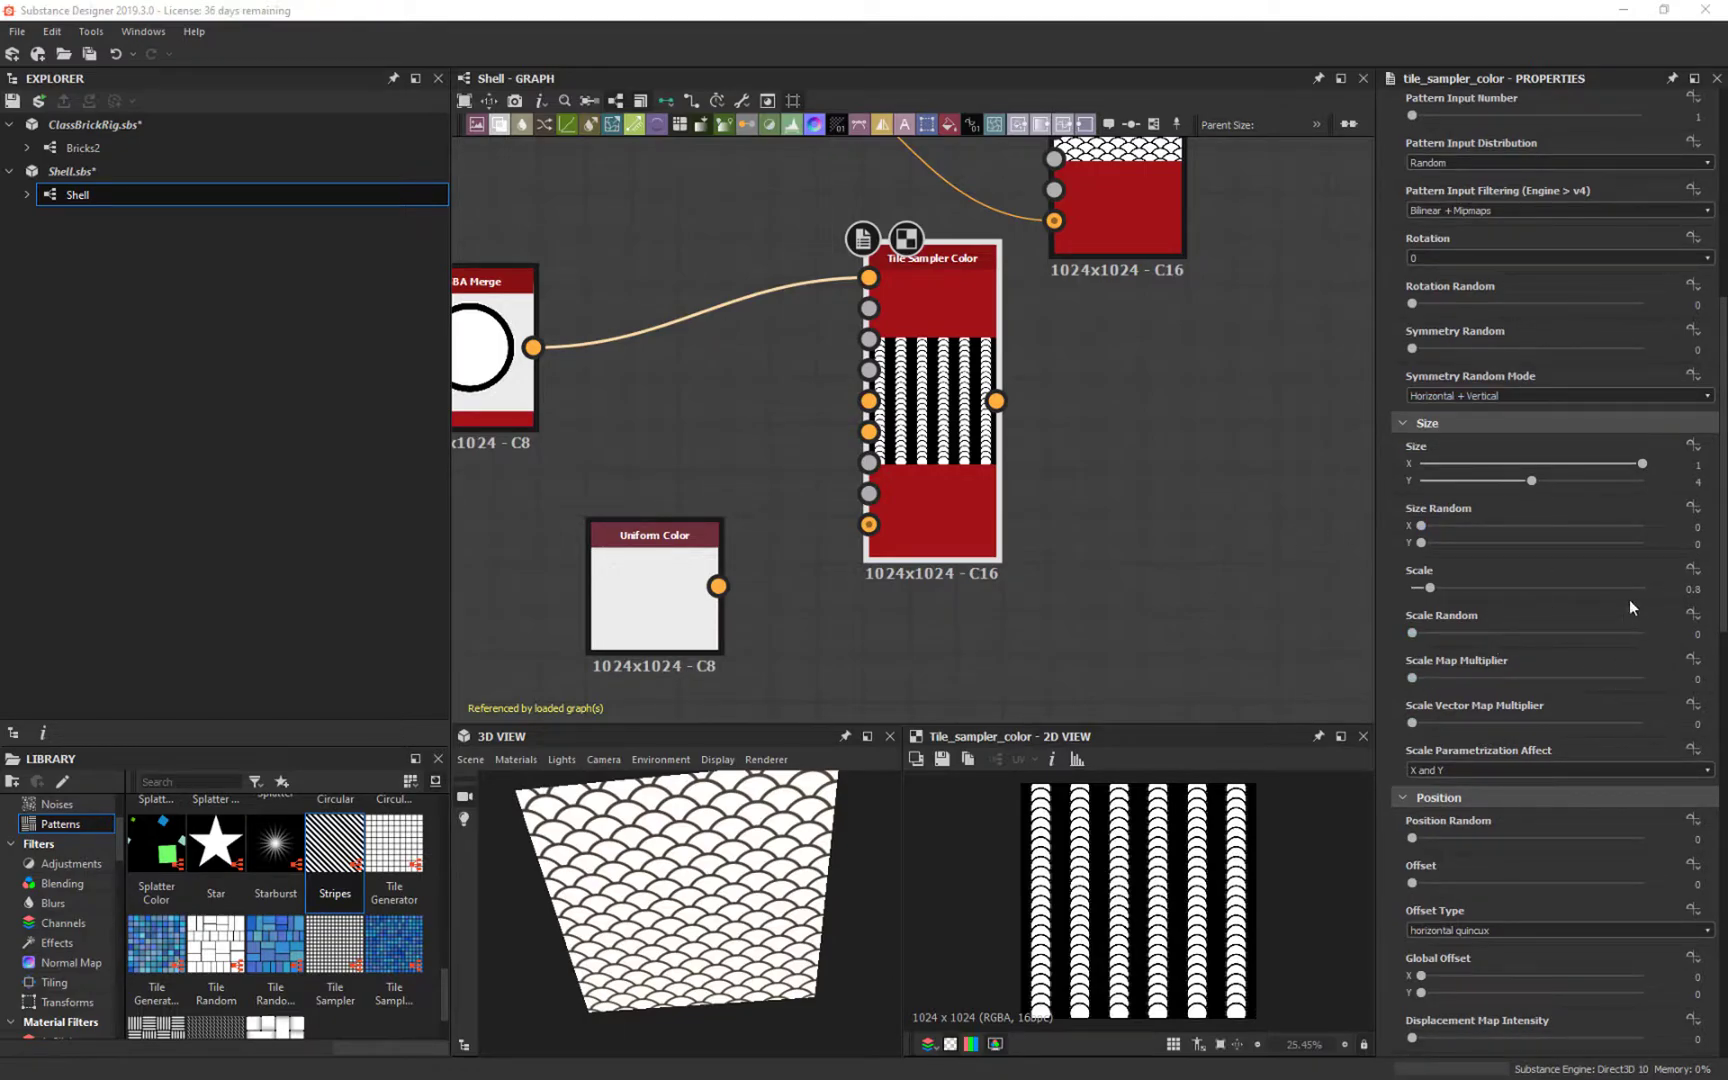
Step: Raise the pattern Scale to 1.5 so the tiles overlap into arcs
{"action": "double_click", "coordinate": [1693, 589]}
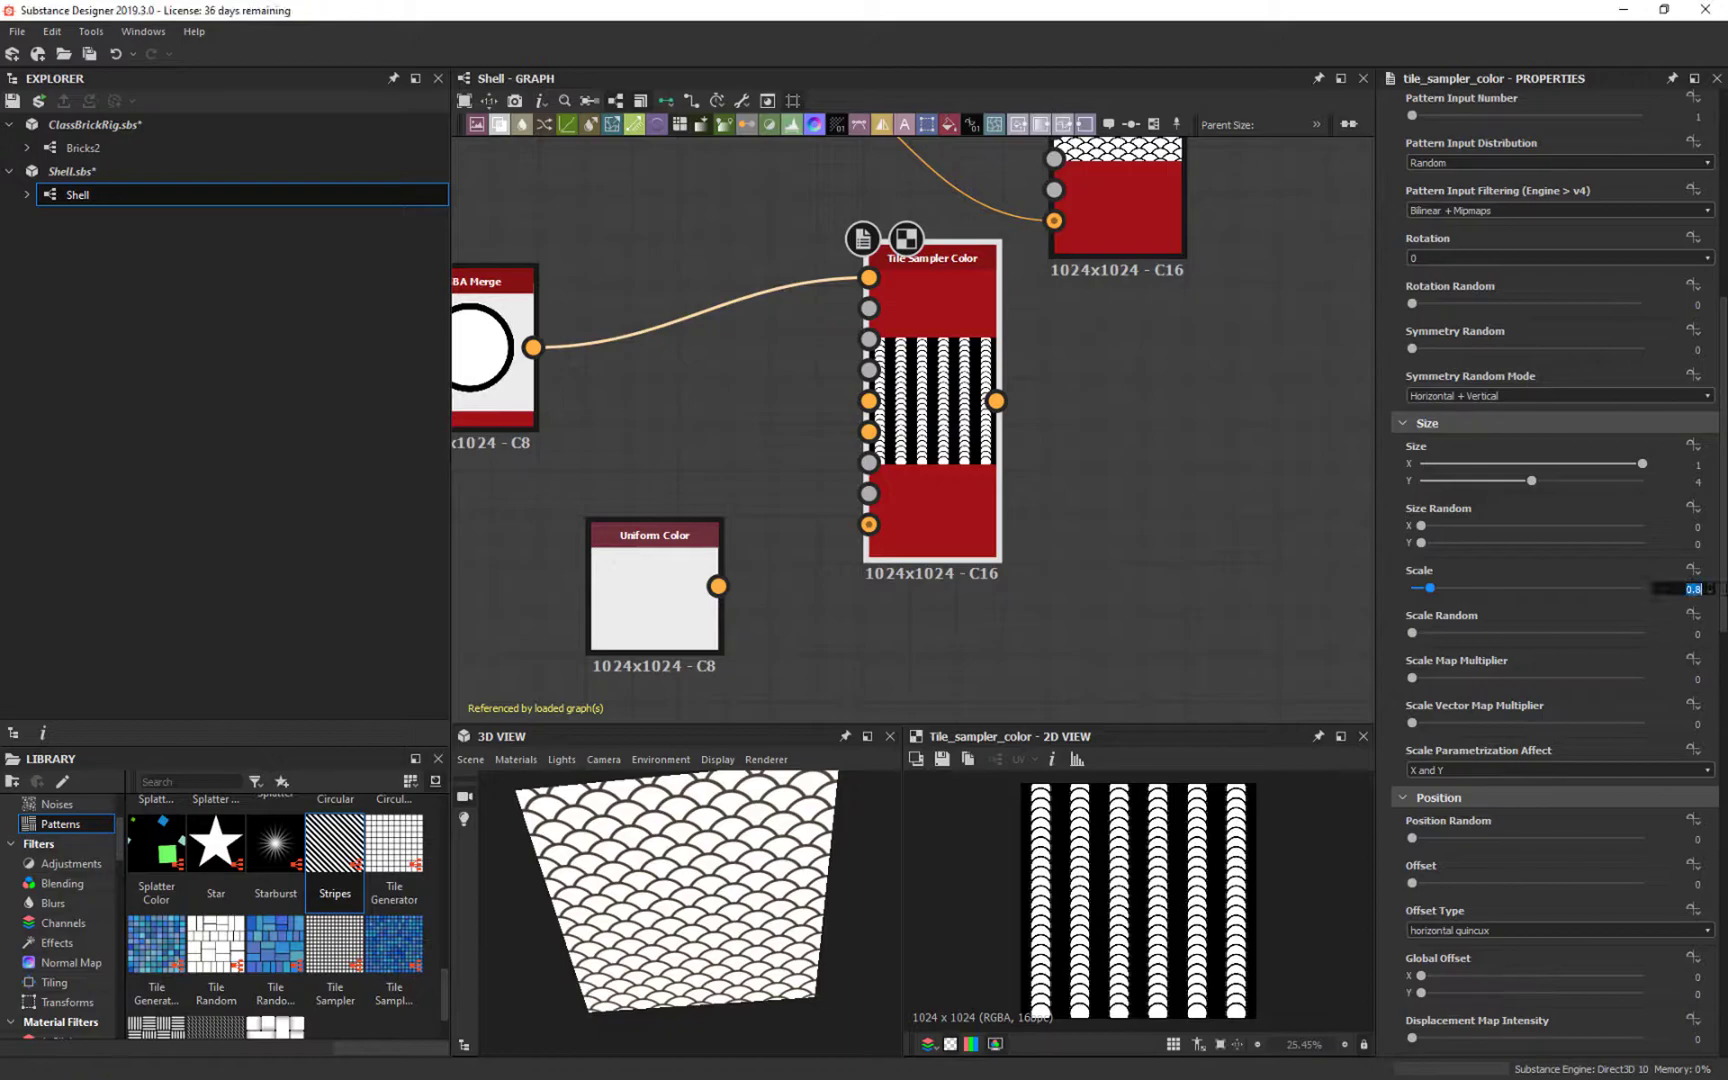
{"action": "type", "text": "1"}
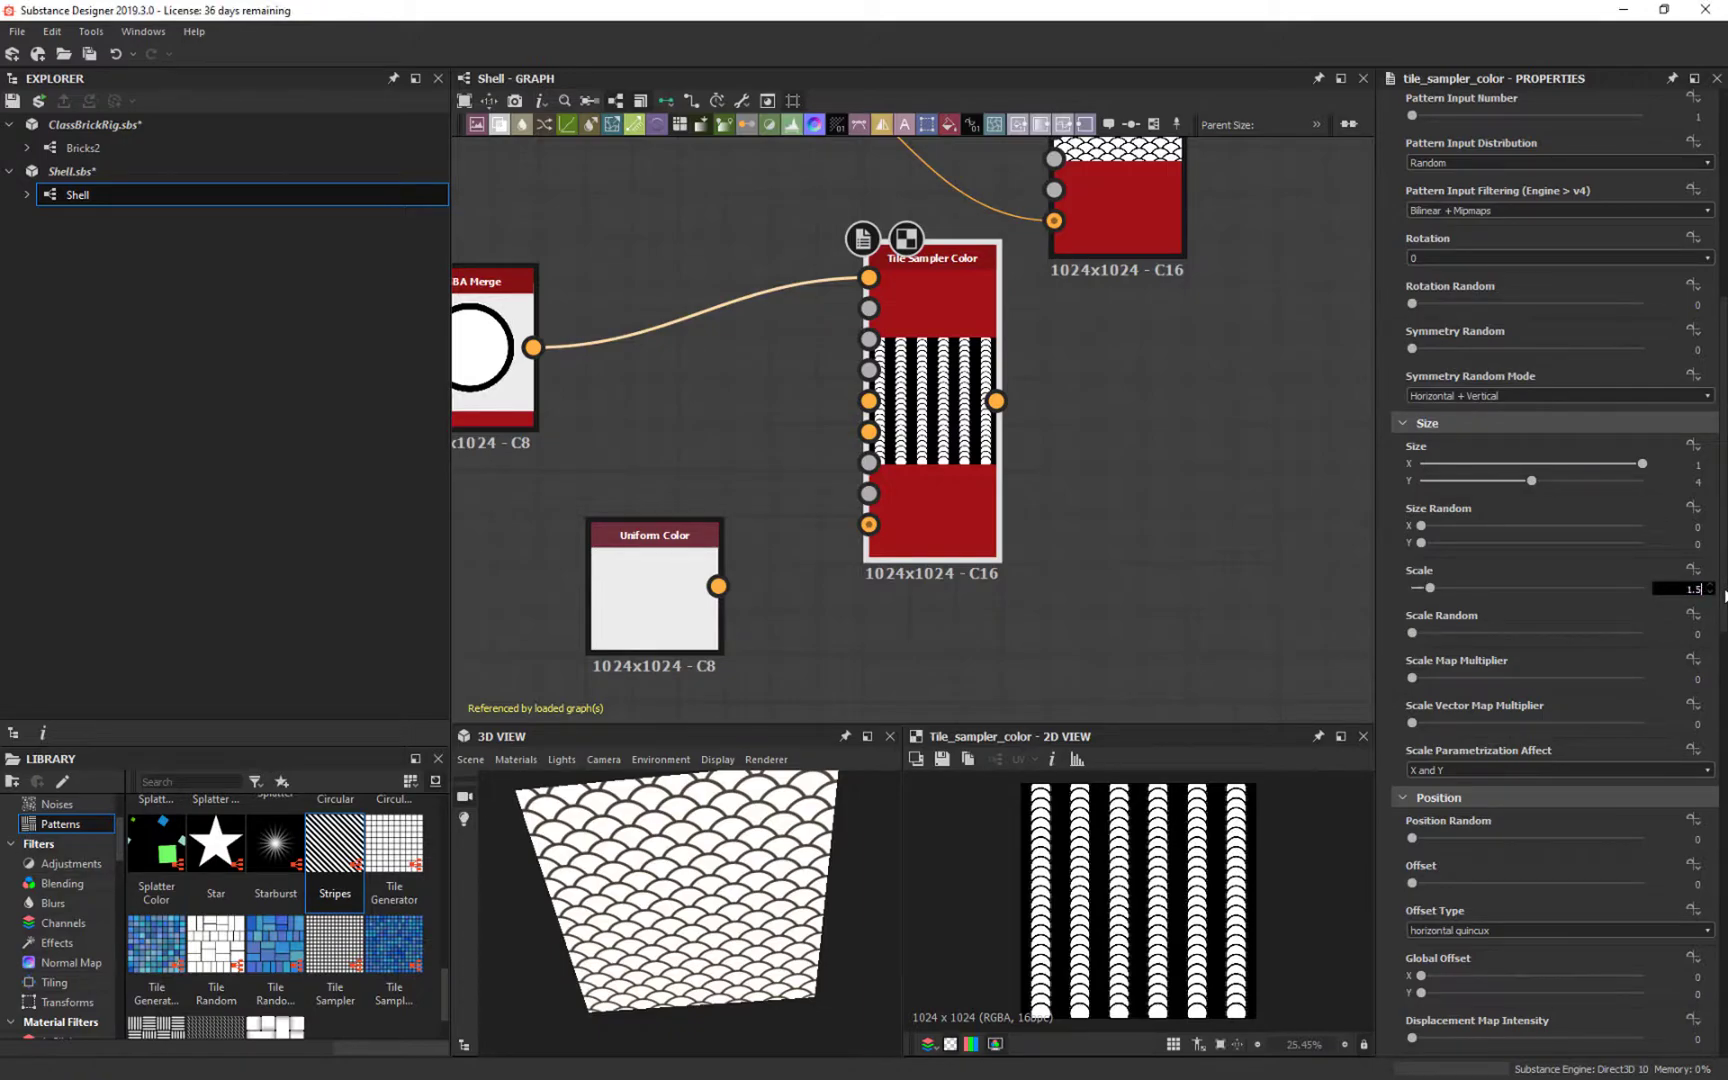
{"action": "type", "text": ".5"}
{"action": "key", "text": "Return"}
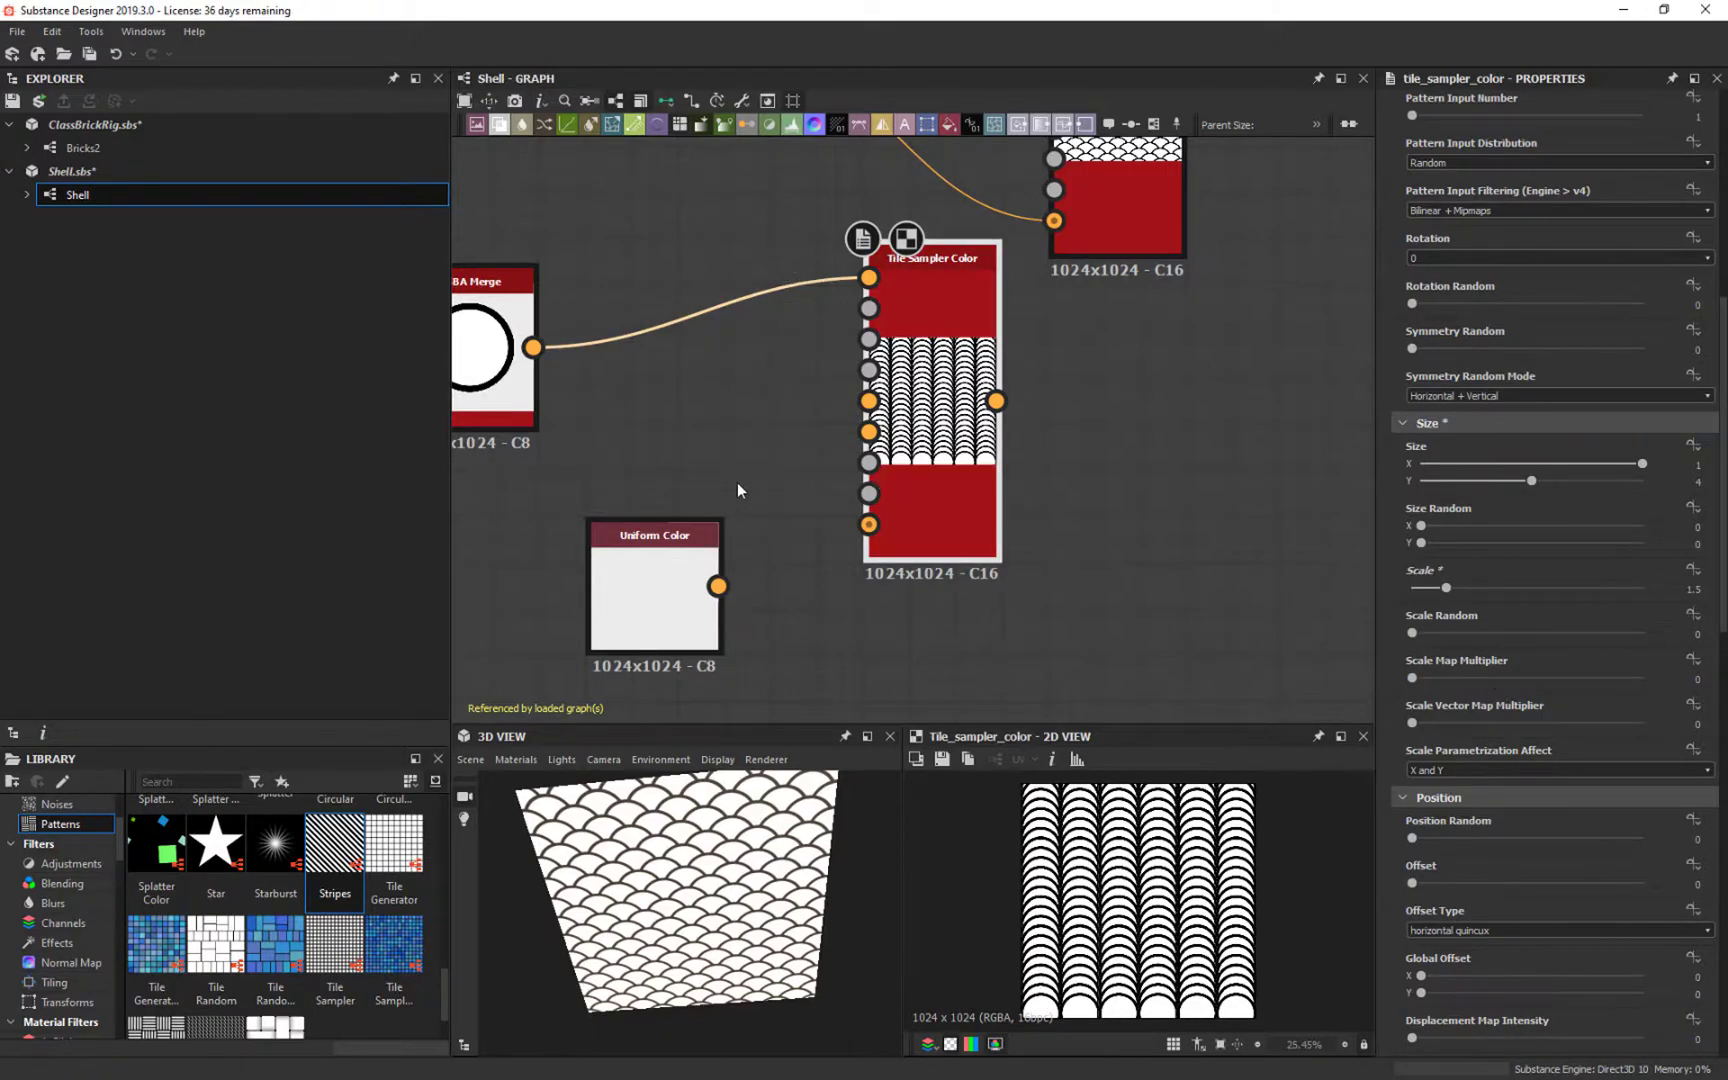
{"action": "scroll", "coordinate": [964, 433], "scroll_direction": "up", "scroll_amount": 2}
{"action": "middle_click_drag", "start_coordinate": [982, 380], "coordinate": [1019, 435]}
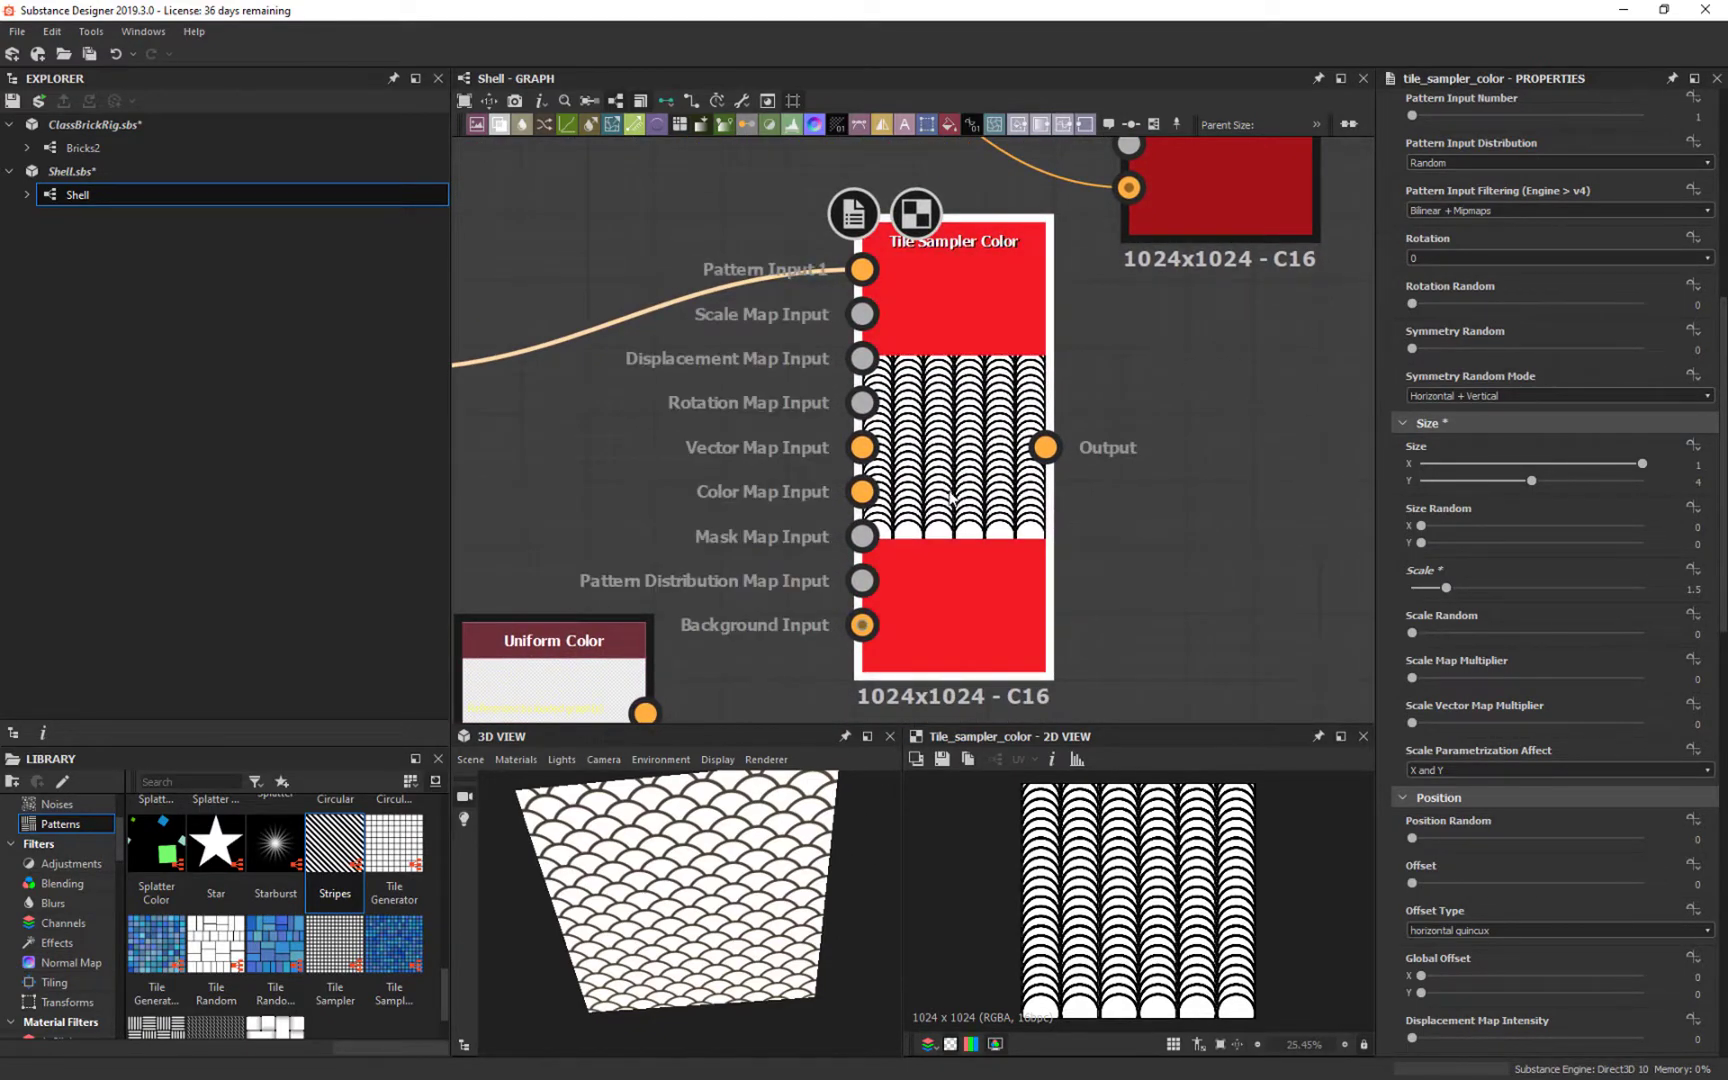
{"action": "middle_click_drag", "start_coordinate": [935, 504], "coordinate": [1004, 456]}
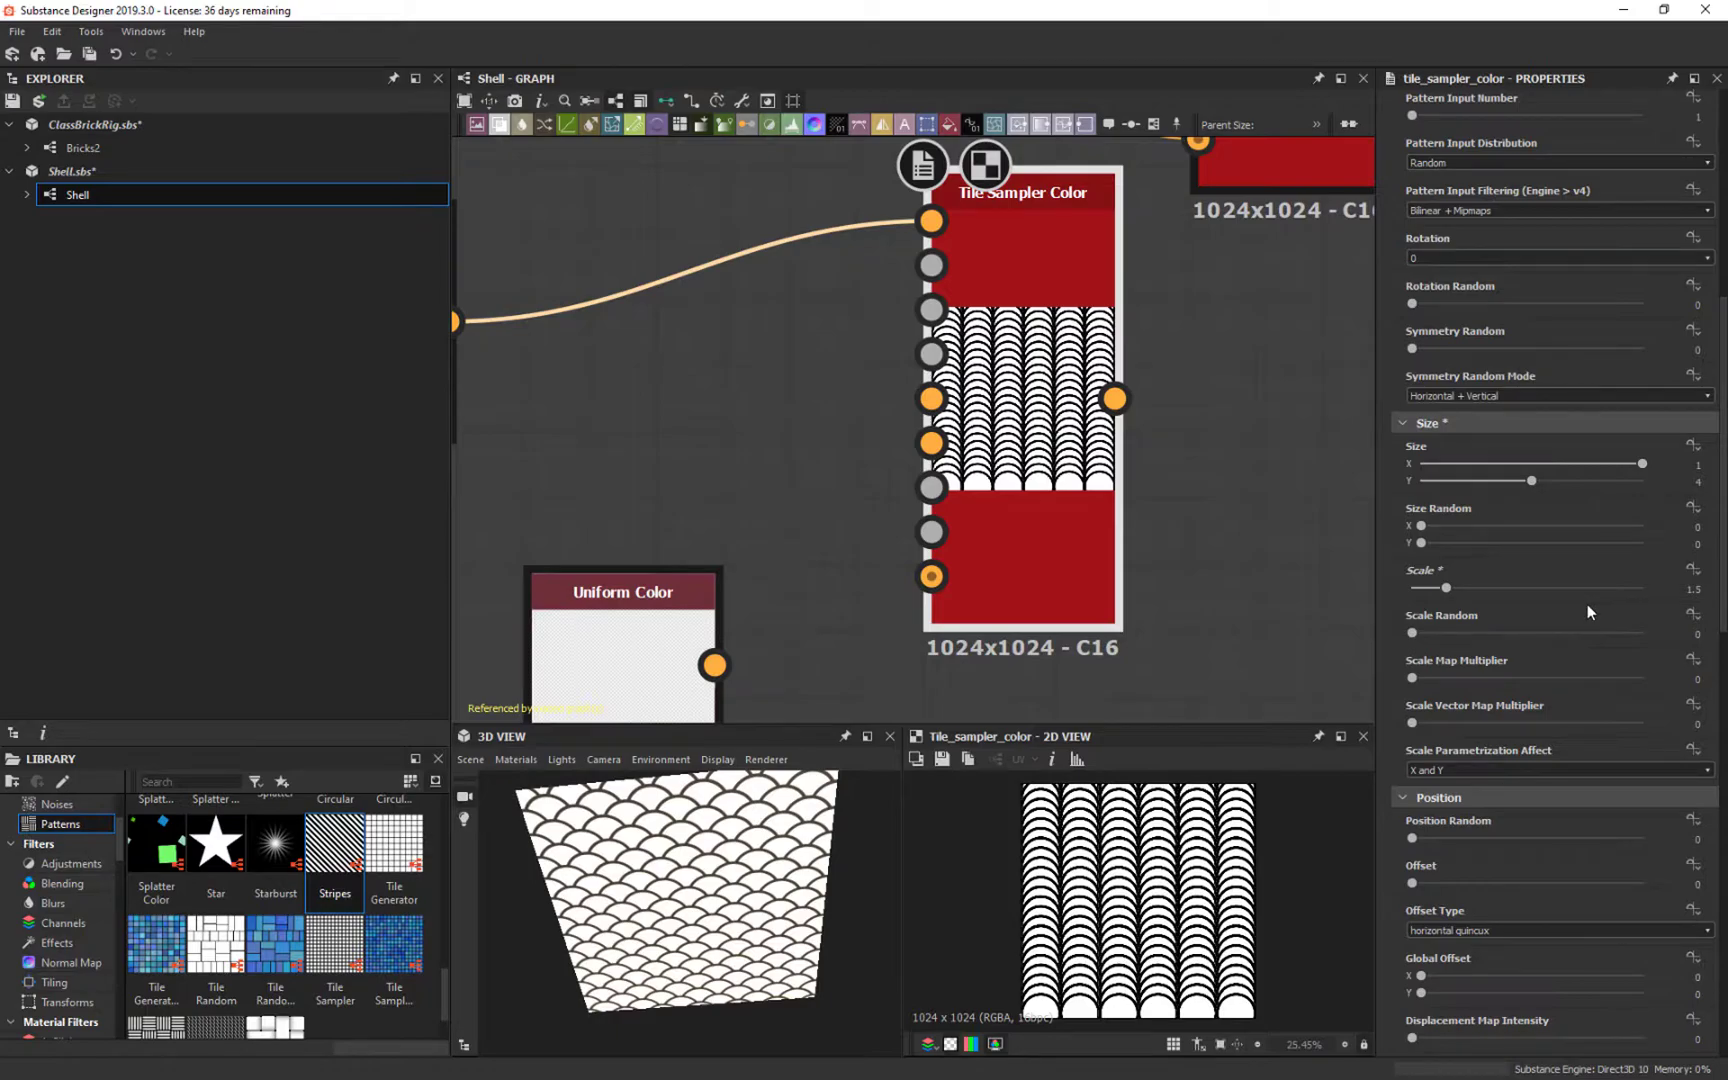
Step: Change the Position Offset from 0.44 to exactly 0.5 to stagger alternate rows
{"action": "left_click_drag", "start_coordinate": [1412, 884], "coordinate": [1514, 902]}
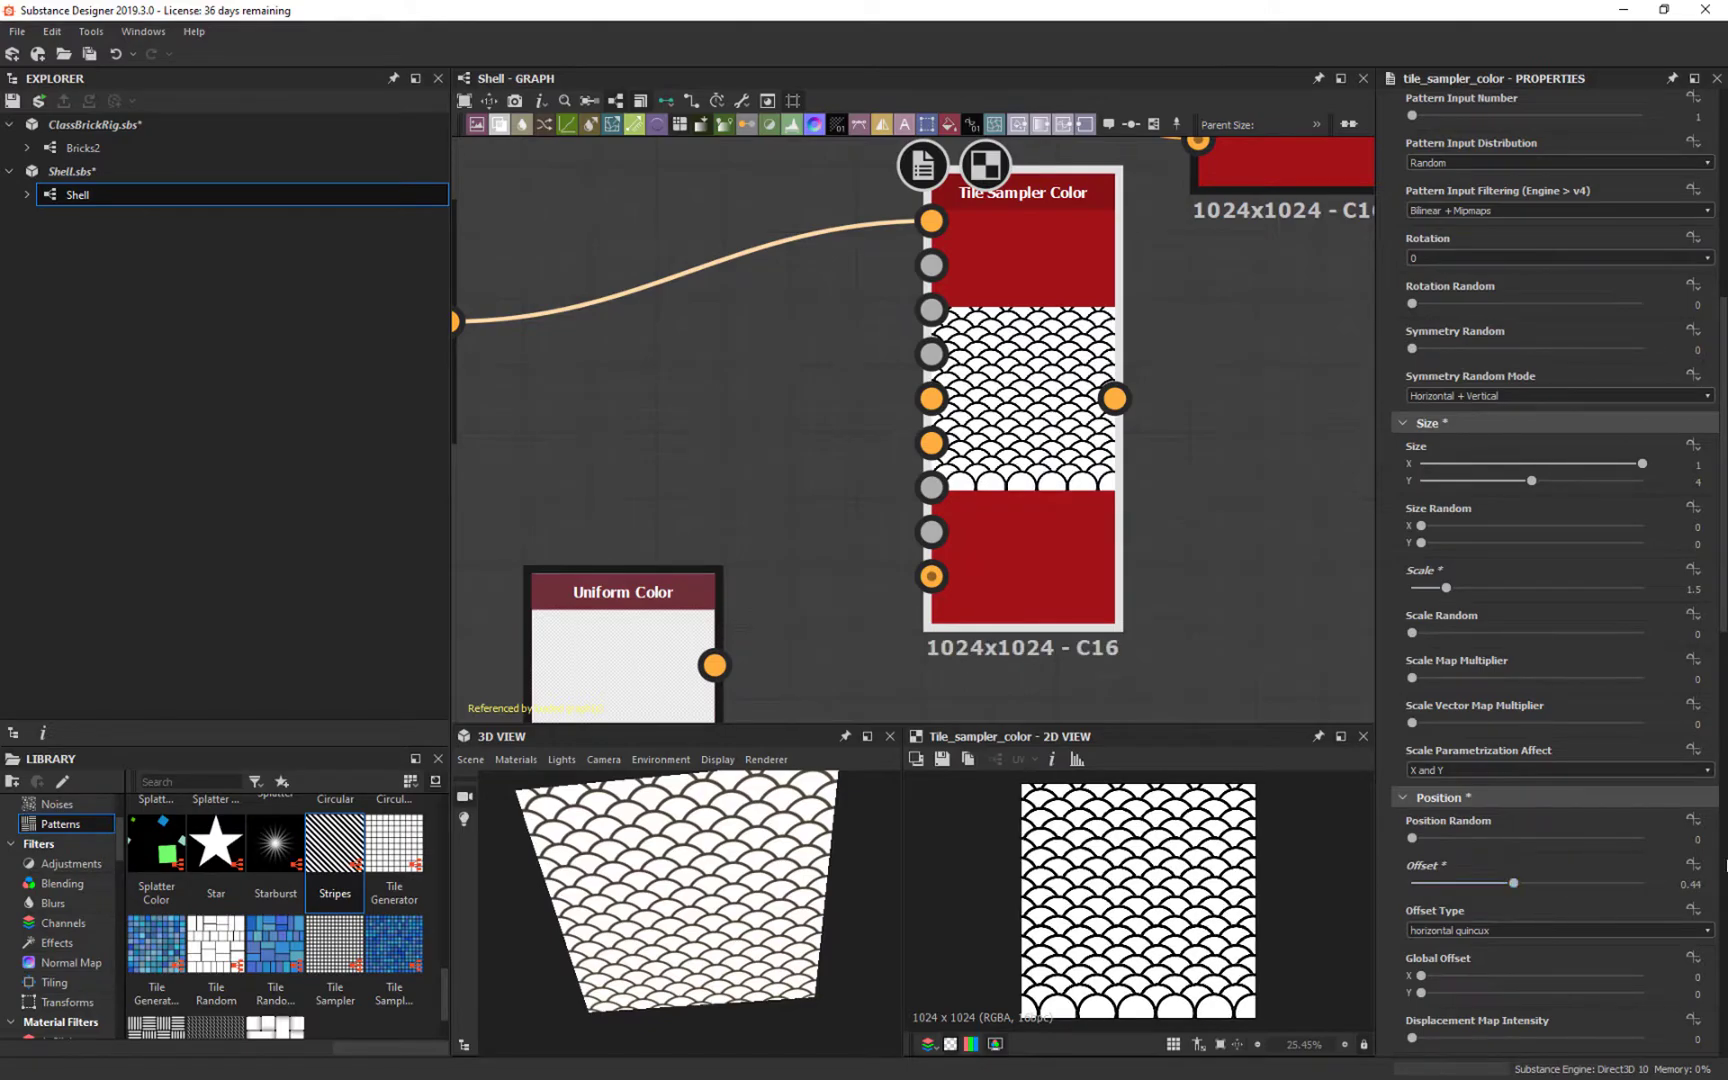
{"action": "double_click", "coordinate": [1690, 884]}
{"action": "key", "text": "BackSpace"}
{"action": "type", "text": ".5"}
{"action": "key", "text": "Return"}
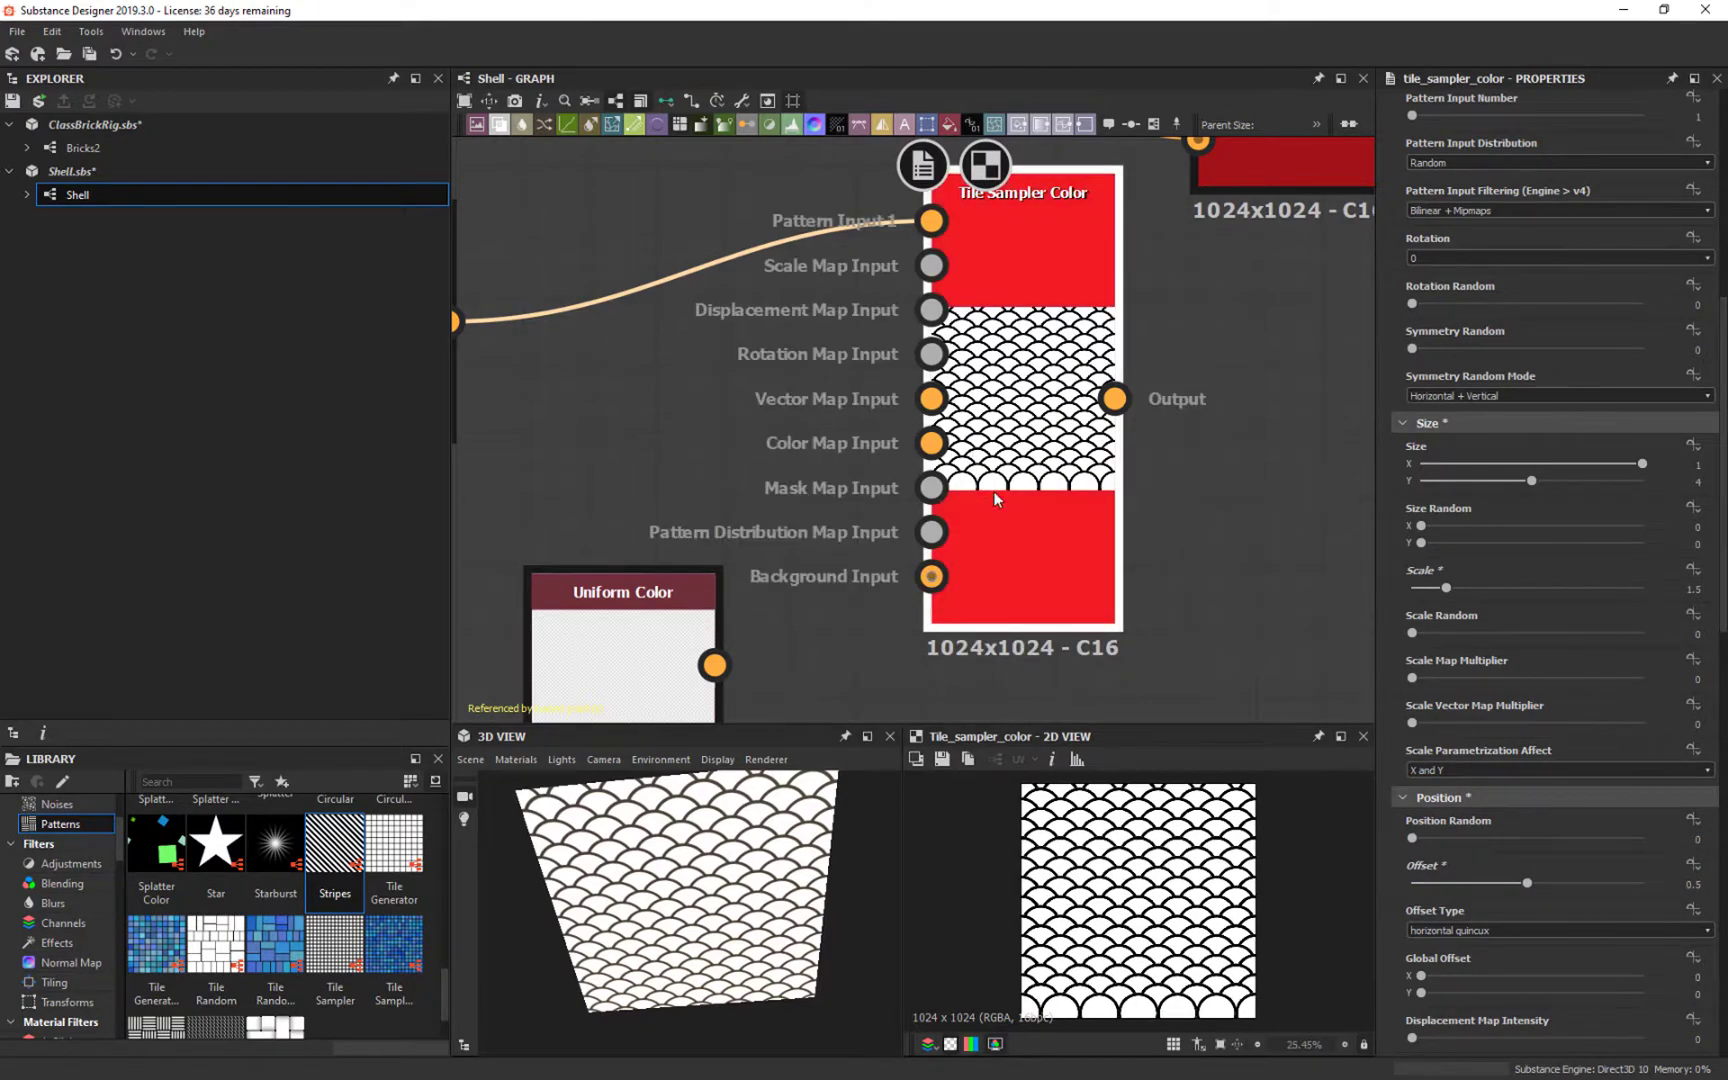
{"action": "scroll", "coordinate": [1120, 520], "scroll_direction": "up", "scroll_amount": 3}
{"action": "middle_click_drag", "start_coordinate": [1107, 258], "coordinate": [1085, 345]}
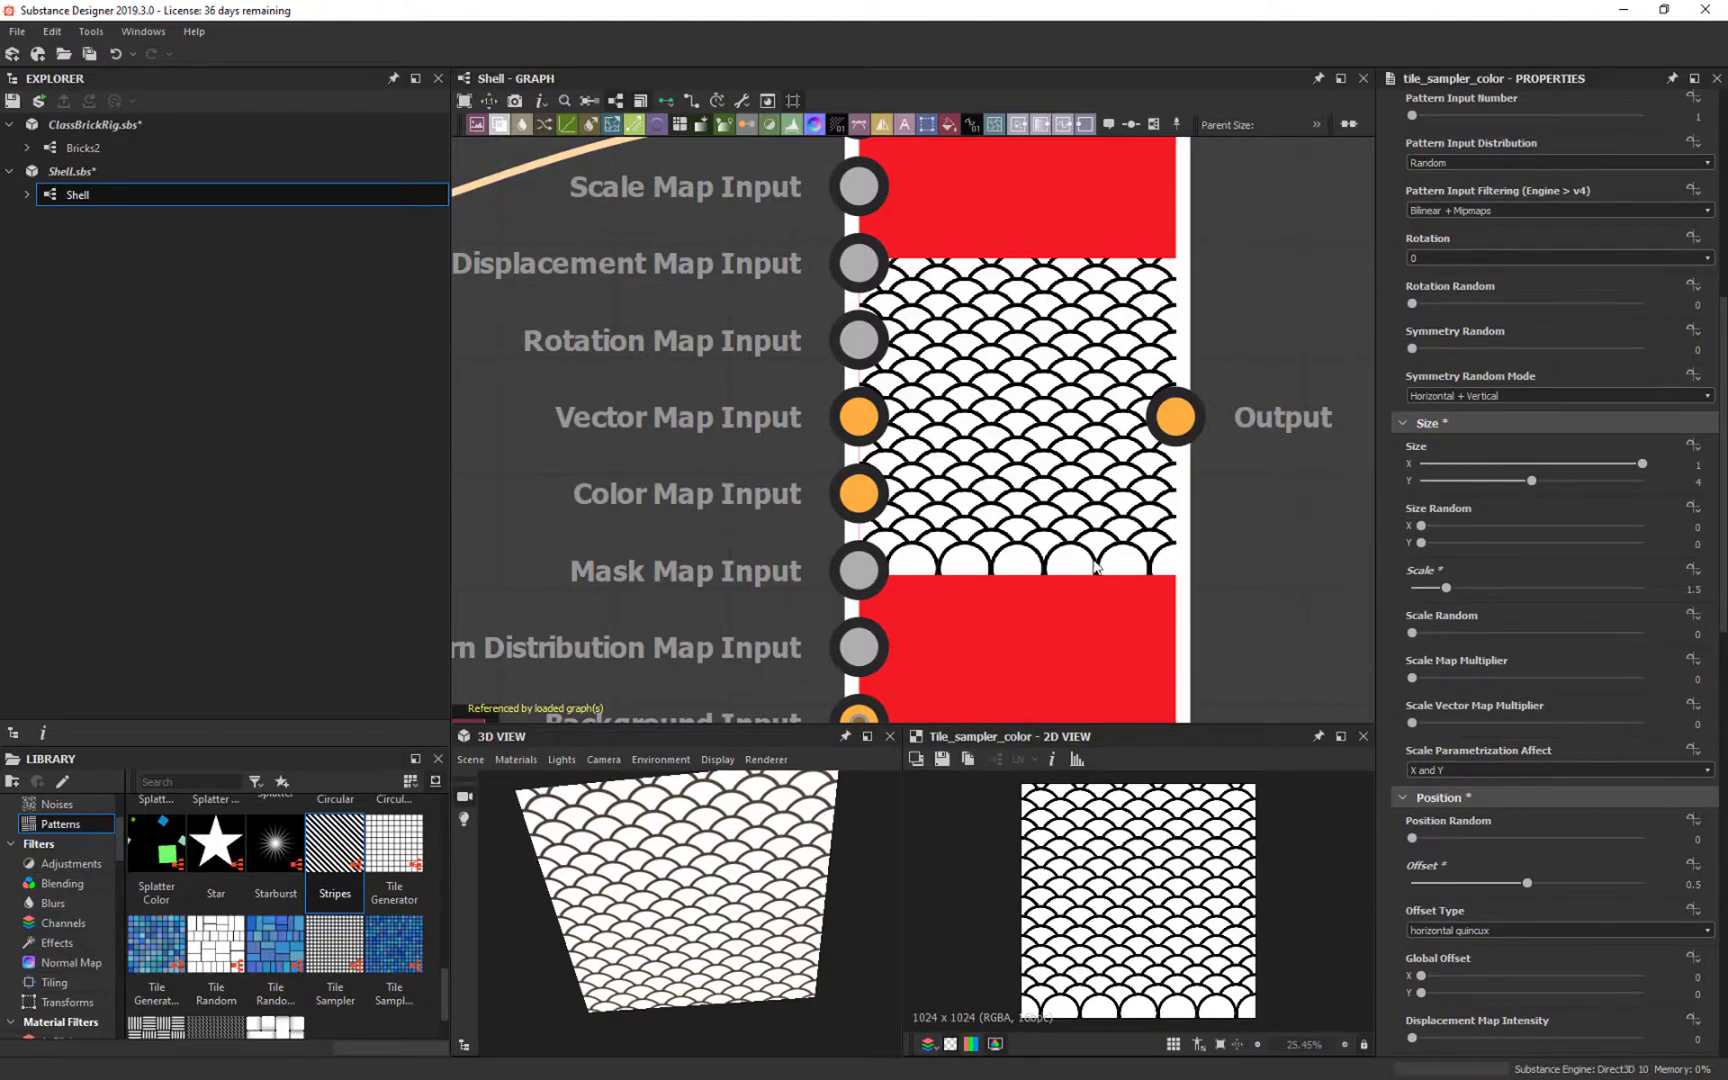
{"action": "scroll", "coordinate": [1094, 566], "scroll_direction": "down", "scroll_amount": 3}
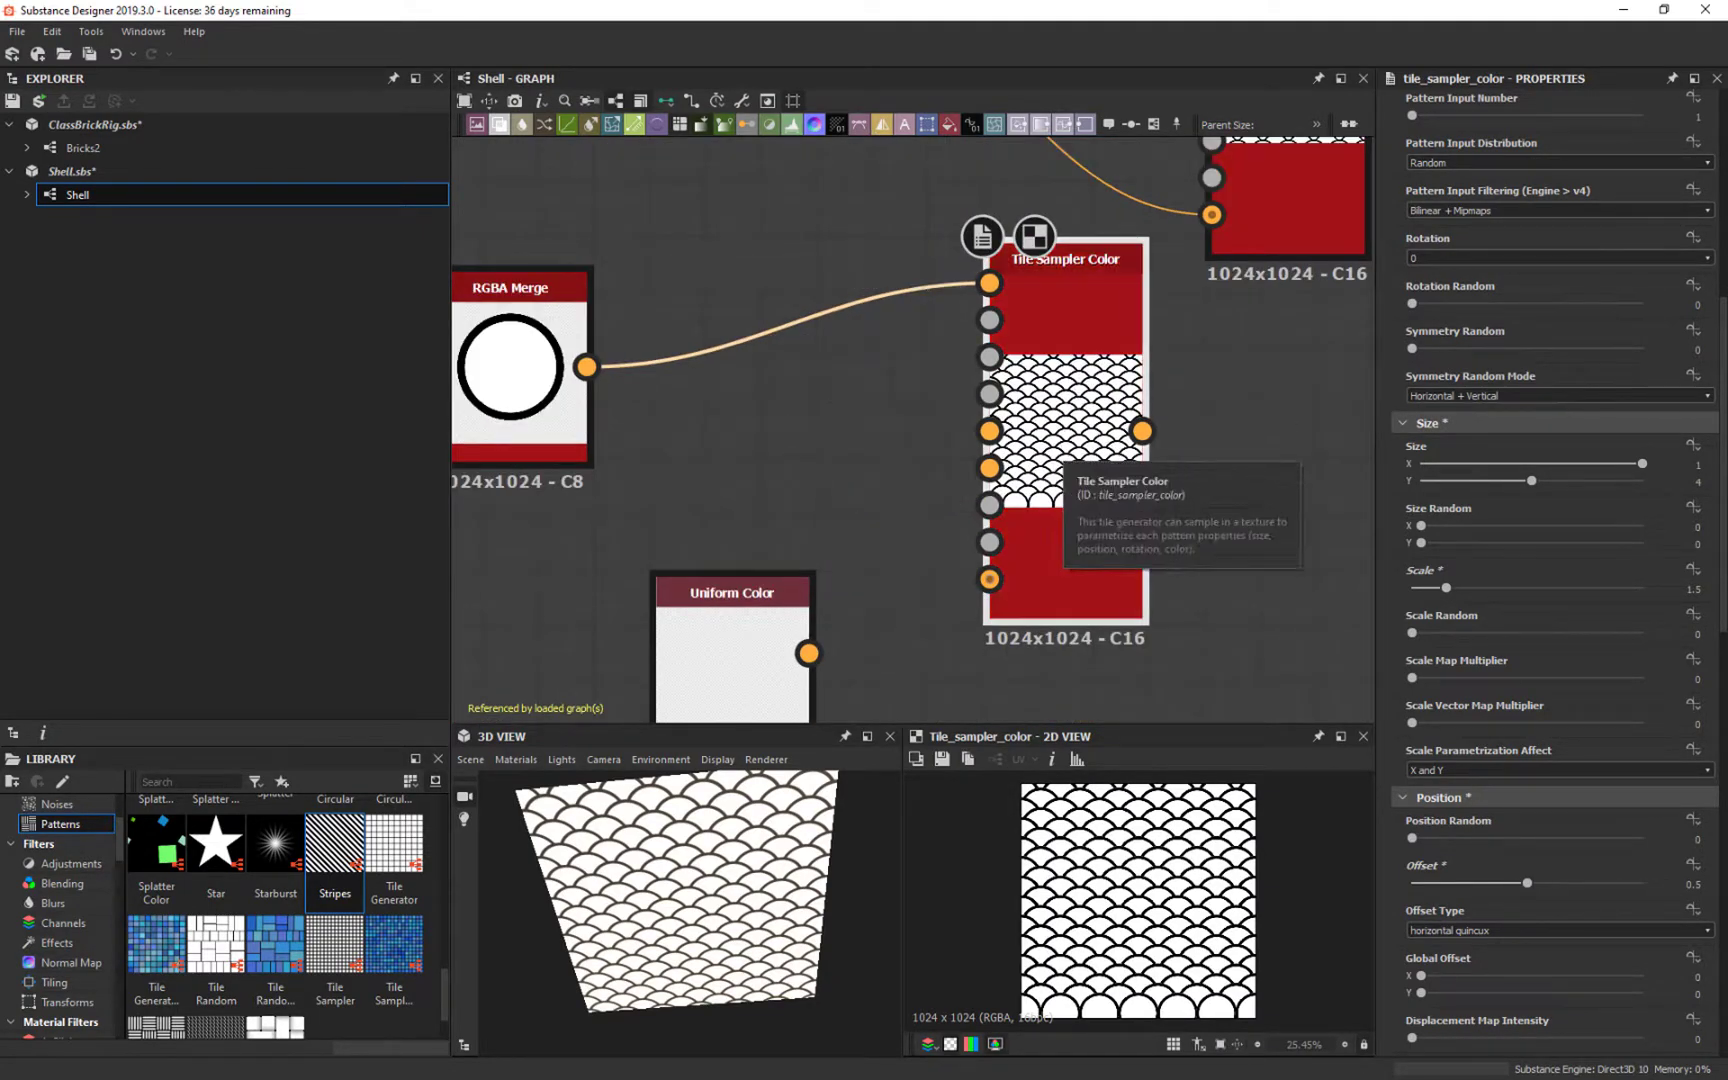
Step: Undo the last edit, then set Global Offset X to 1 and Global Offset Y to 2
{"action": "scroll", "coordinate": [1558, 605], "scroll_direction": "down", "scroll_amount": 2}
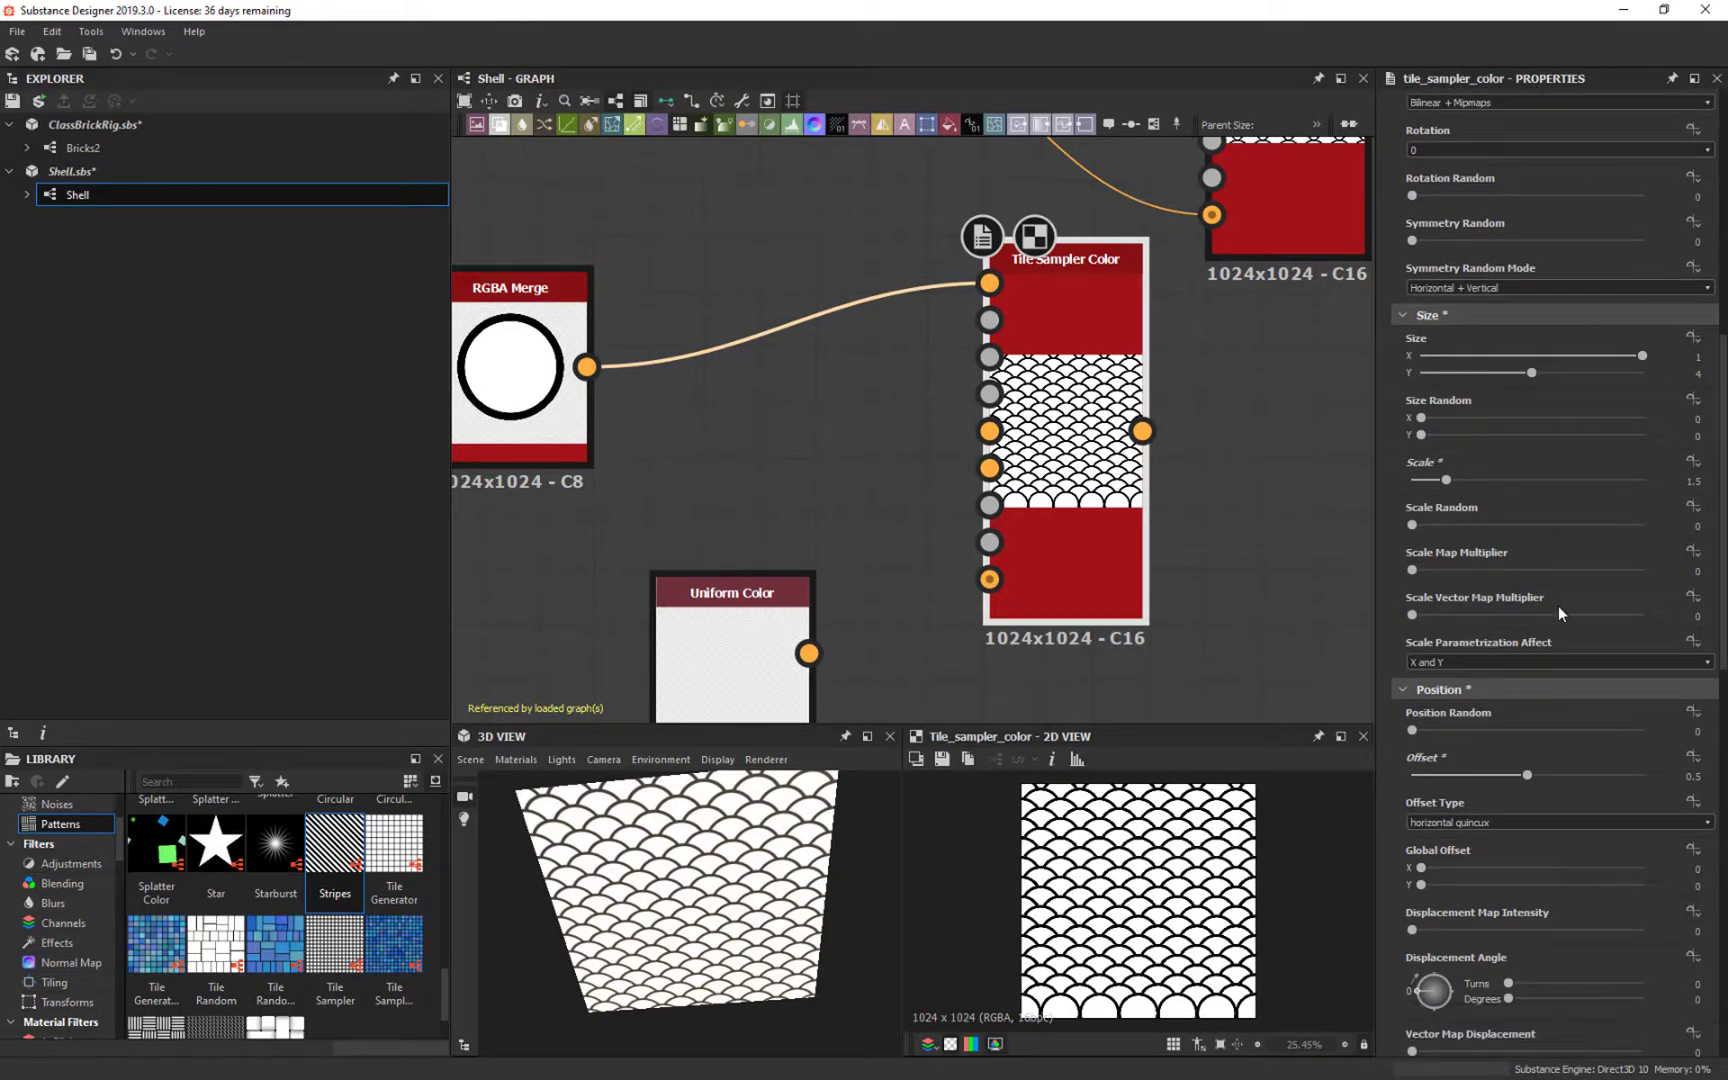
{"action": "scroll", "coordinate": [1558, 605], "scroll_direction": "down", "scroll_amount": 2}
{"action": "key", "text": "ctrl+z"}
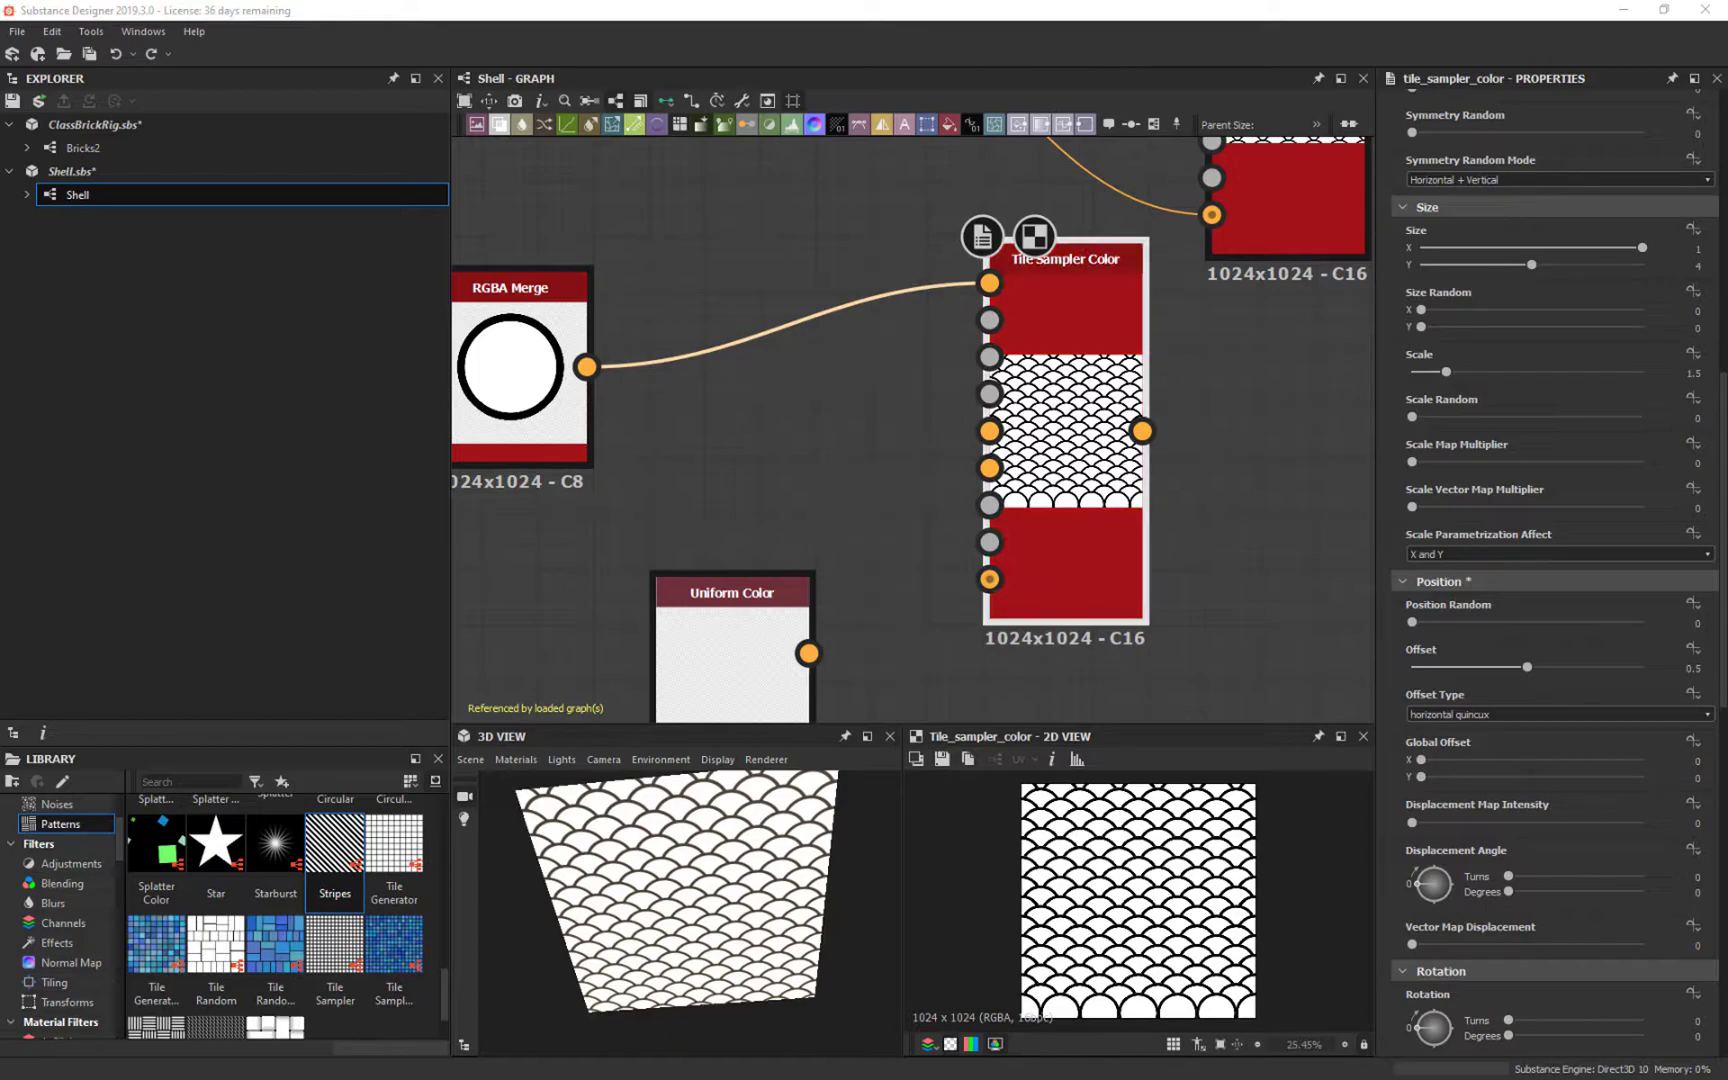
{"action": "left_click", "coordinate": [1697, 760]}
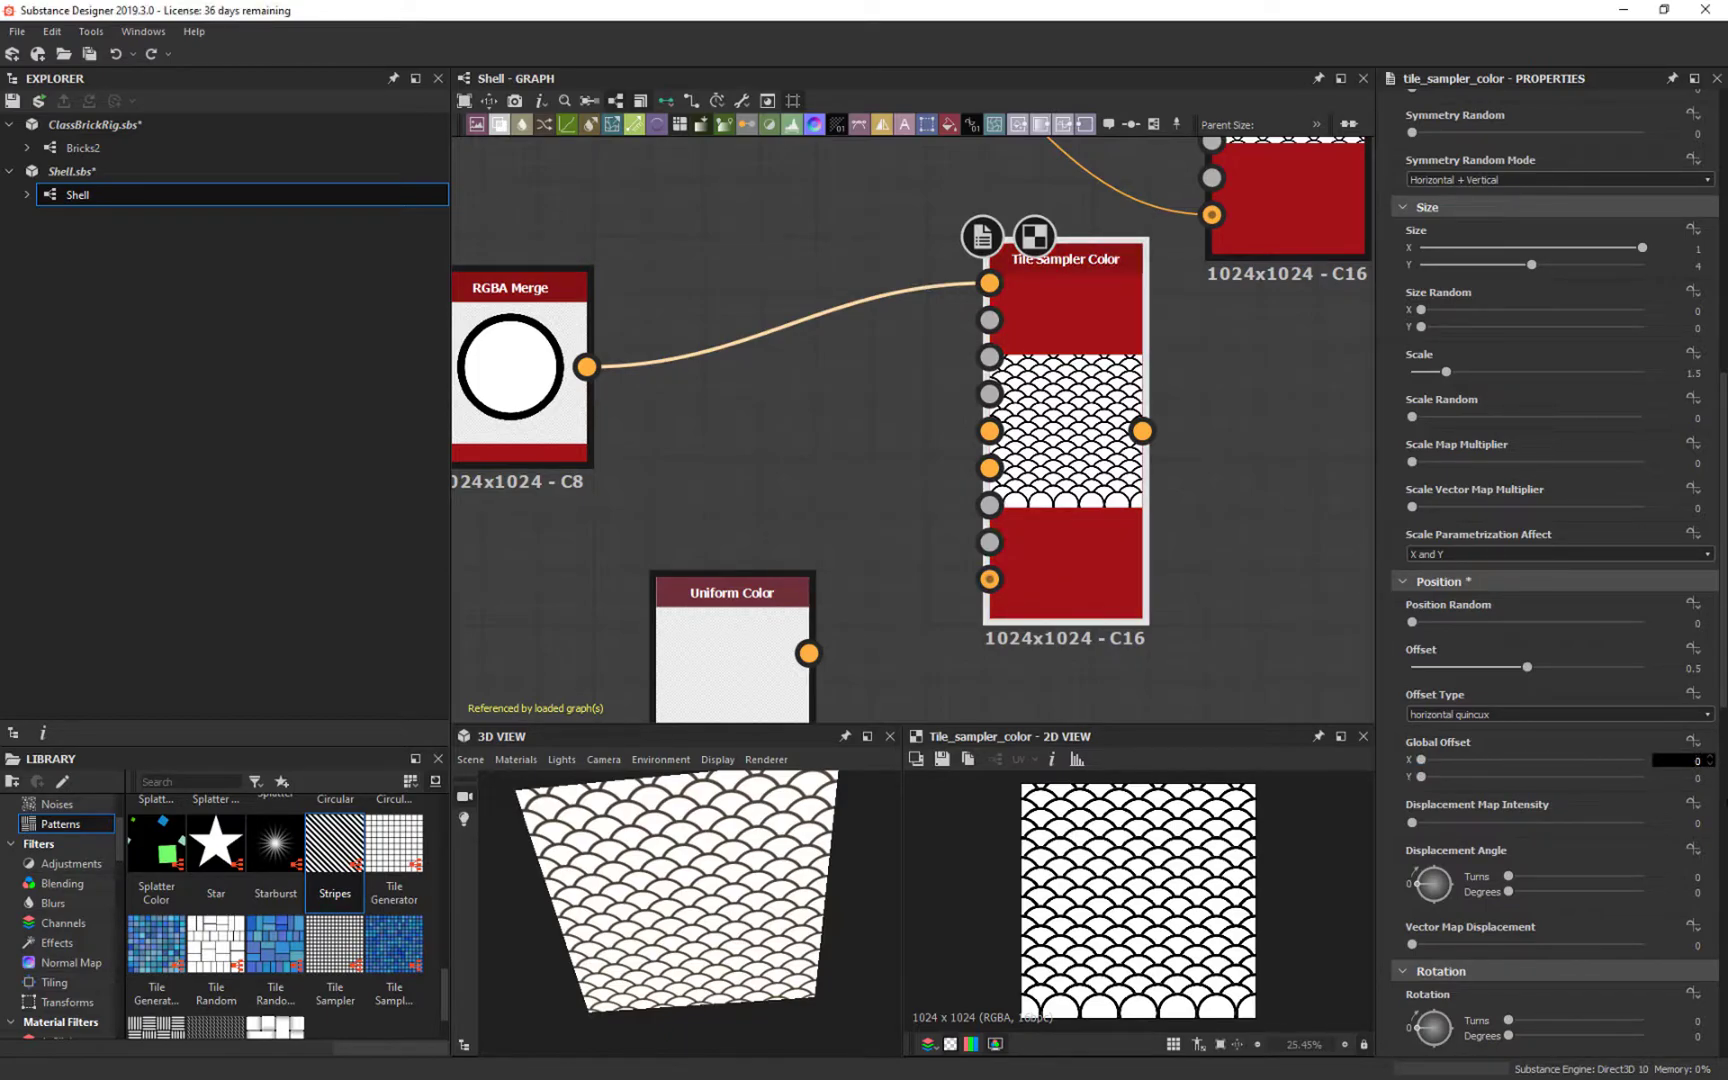
{"action": "key", "text": "Return"}
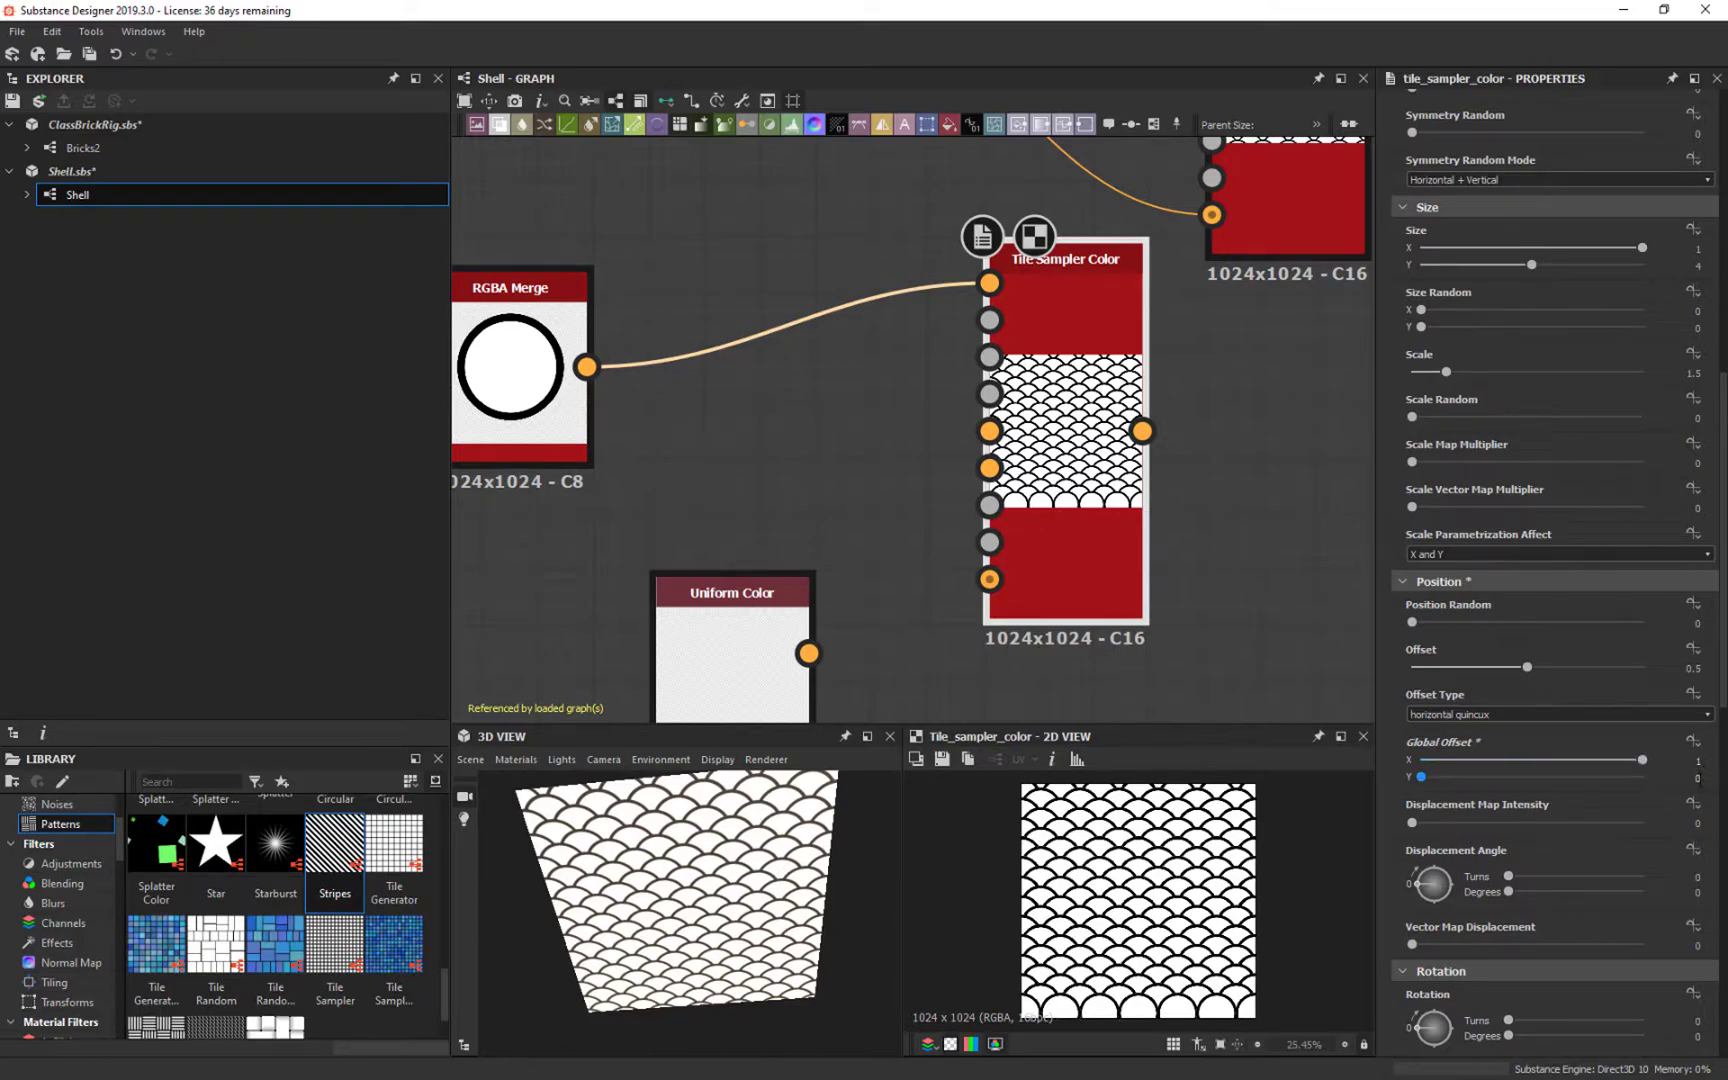
{"action": "left_click", "coordinate": [1697, 777]}
{"action": "type", "text": "2"}
{"action": "key", "text": "Return"}
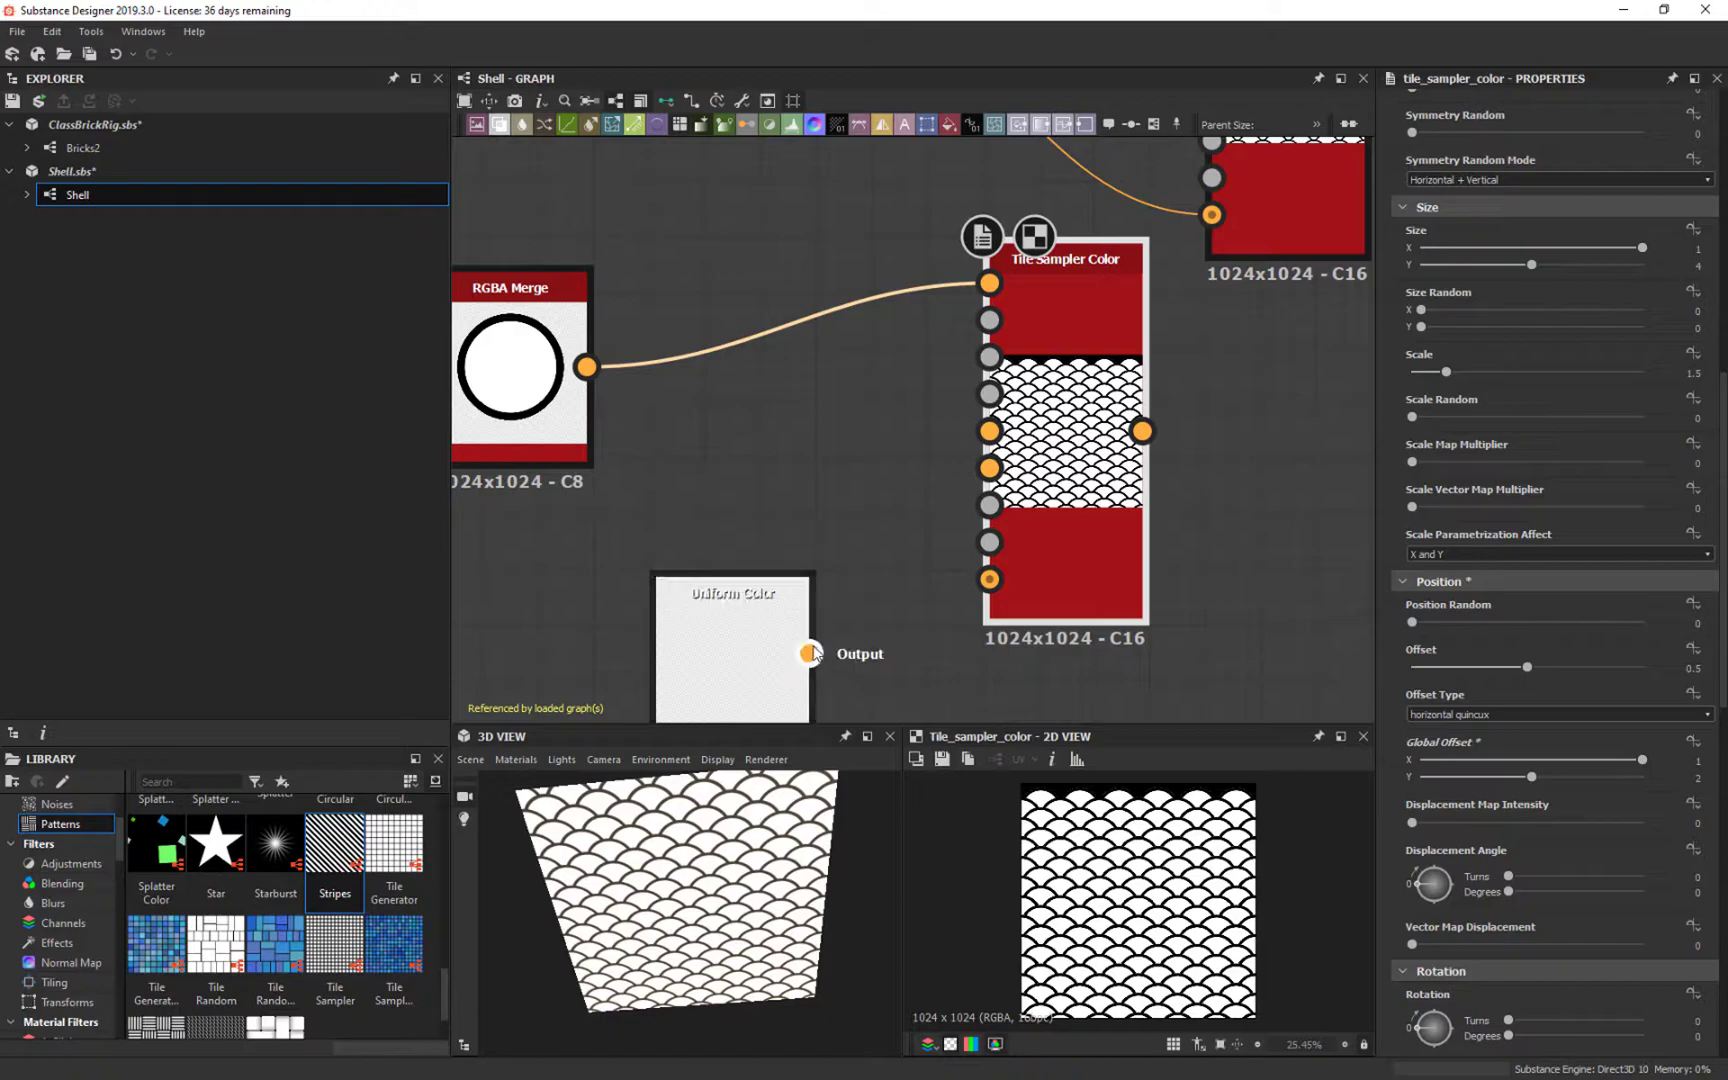
Step: Wire the transparent Uniform Color output into the Tile Sampler Color's Background Input
{"action": "left_click_drag", "start_coordinate": [809, 653], "coordinate": [991, 580]}
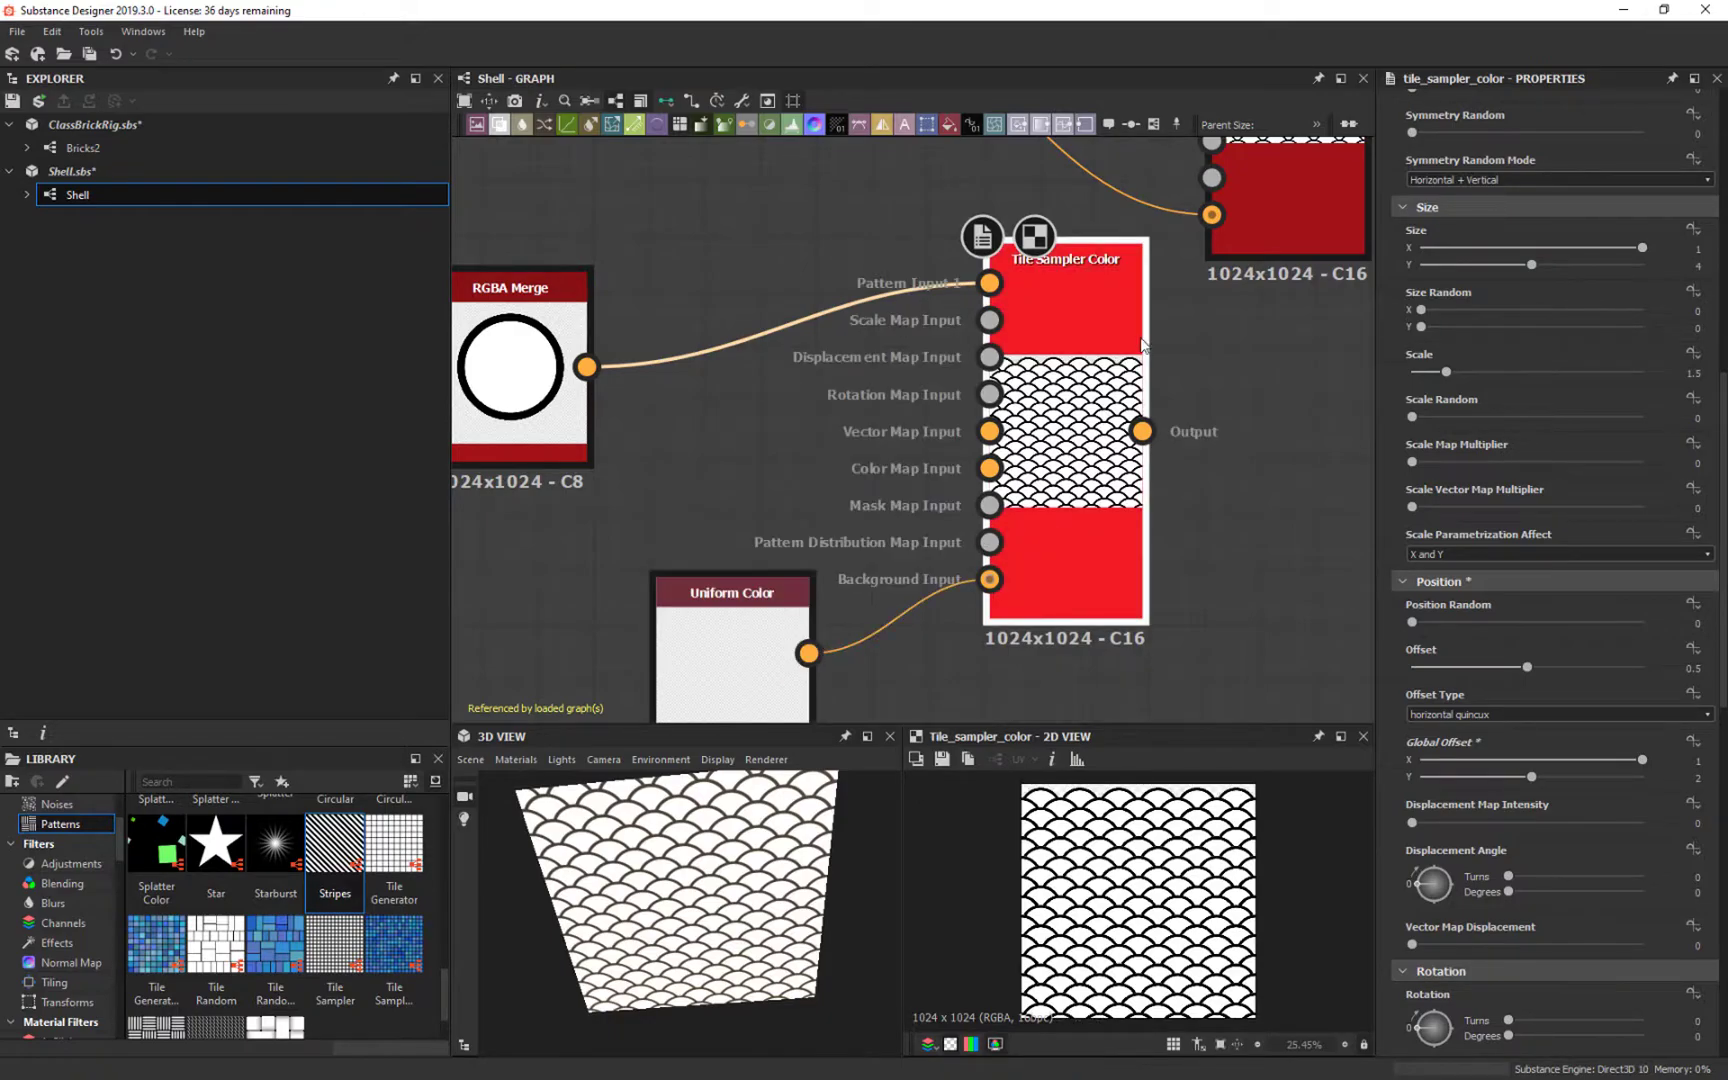
{"action": "scroll", "coordinate": [1180, 825], "scroll_direction": "up", "scroll_amount": 6}
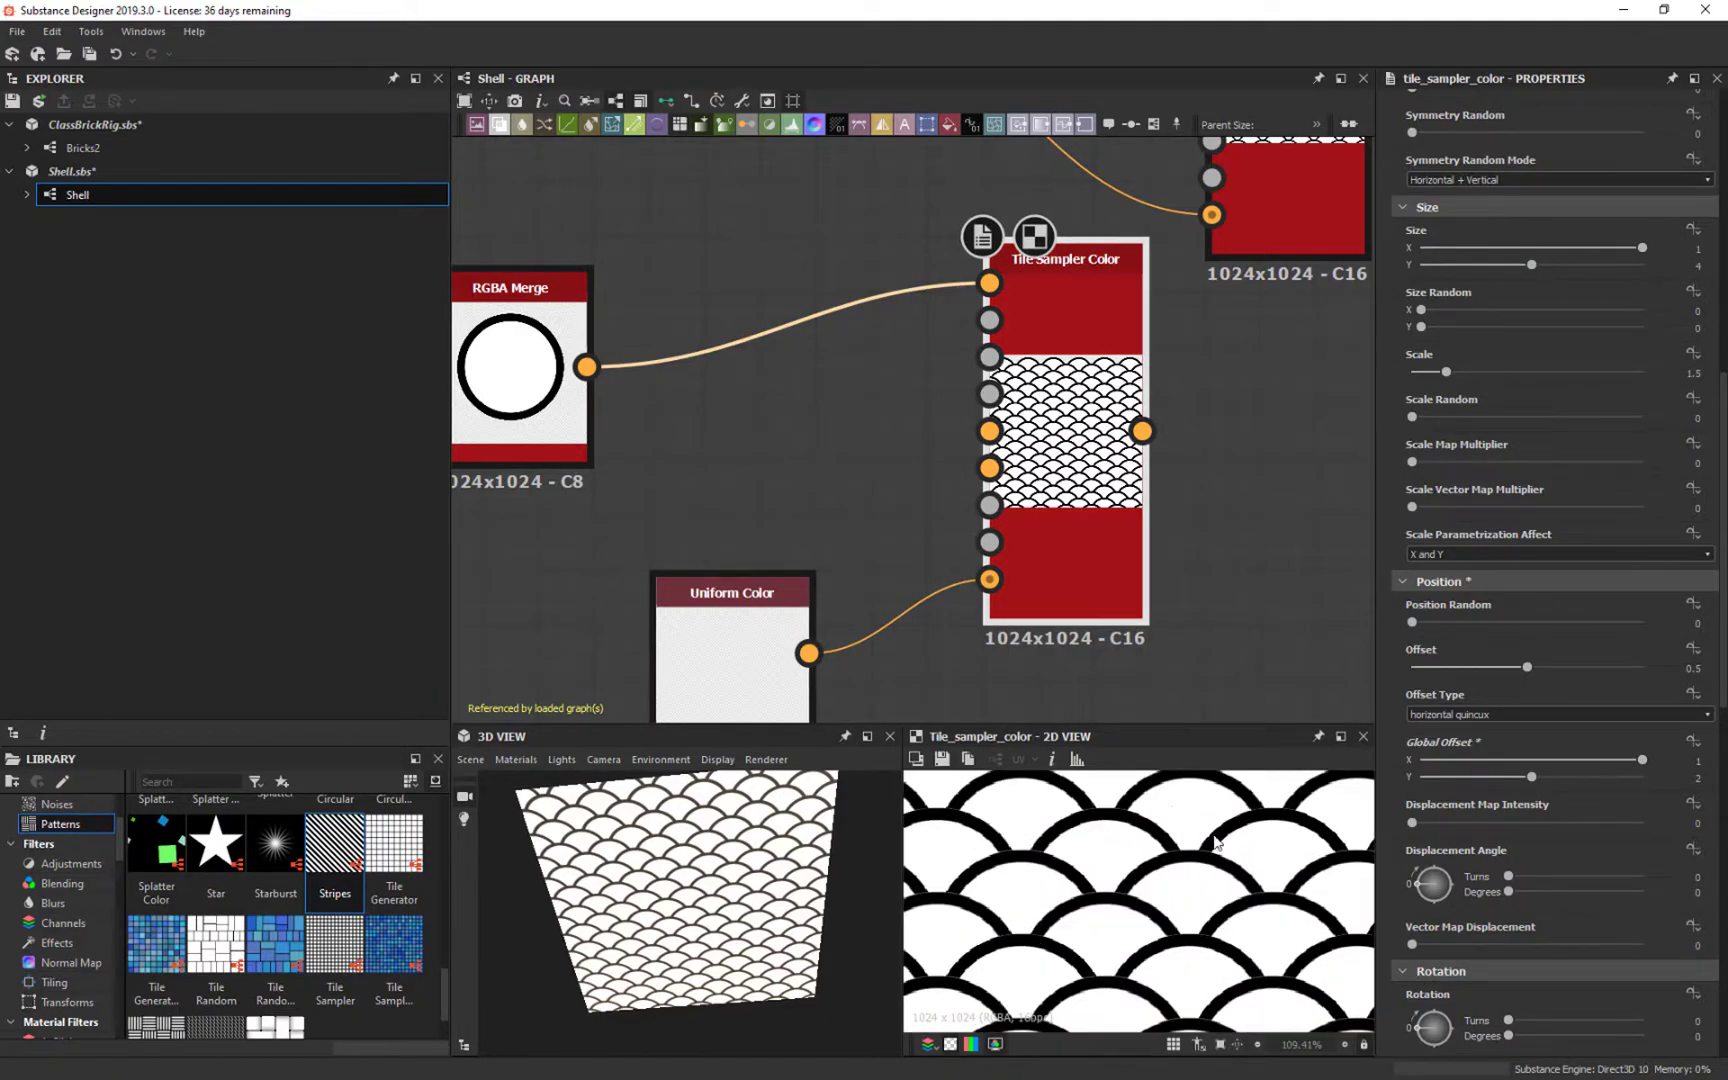
{"action": "scroll", "coordinate": [1220, 830], "scroll_direction": "down", "scroll_amount": 4}
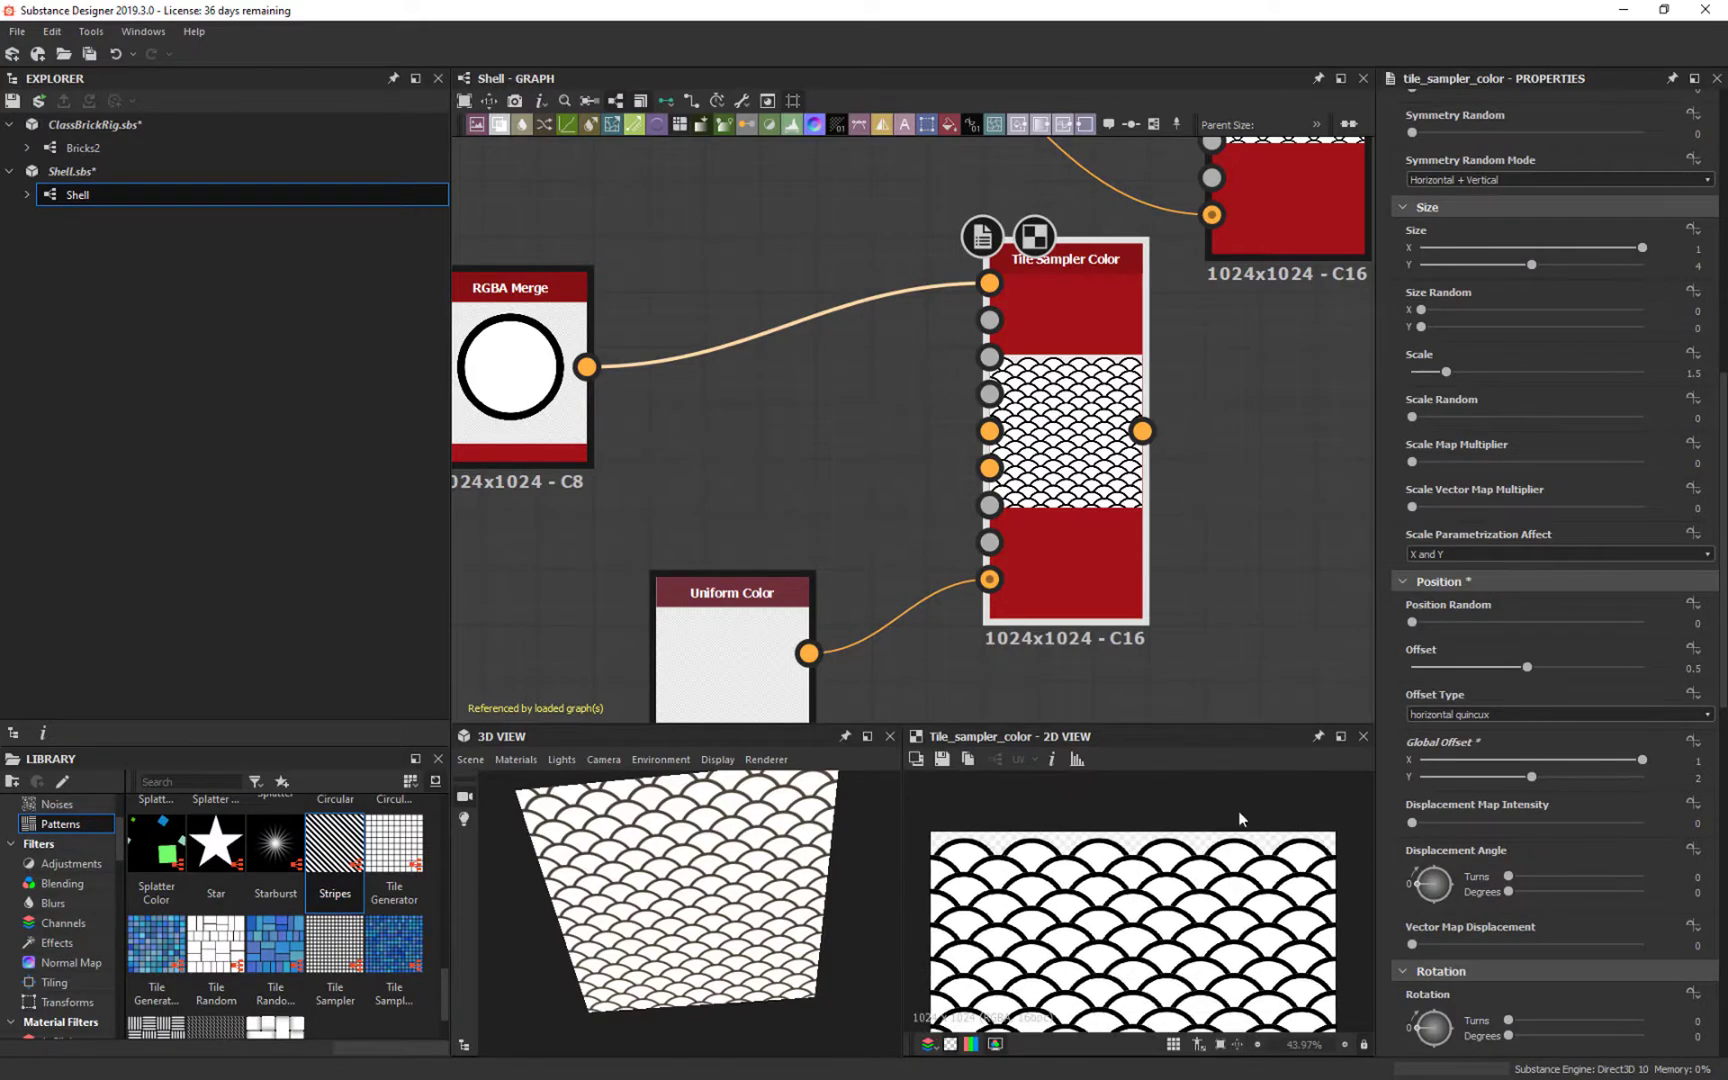
{"action": "scroll", "coordinate": [964, 336], "scroll_direction": "down", "scroll_amount": 4}
{"action": "middle_click_drag", "start_coordinate": [964, 336], "coordinate": [870, 345]}
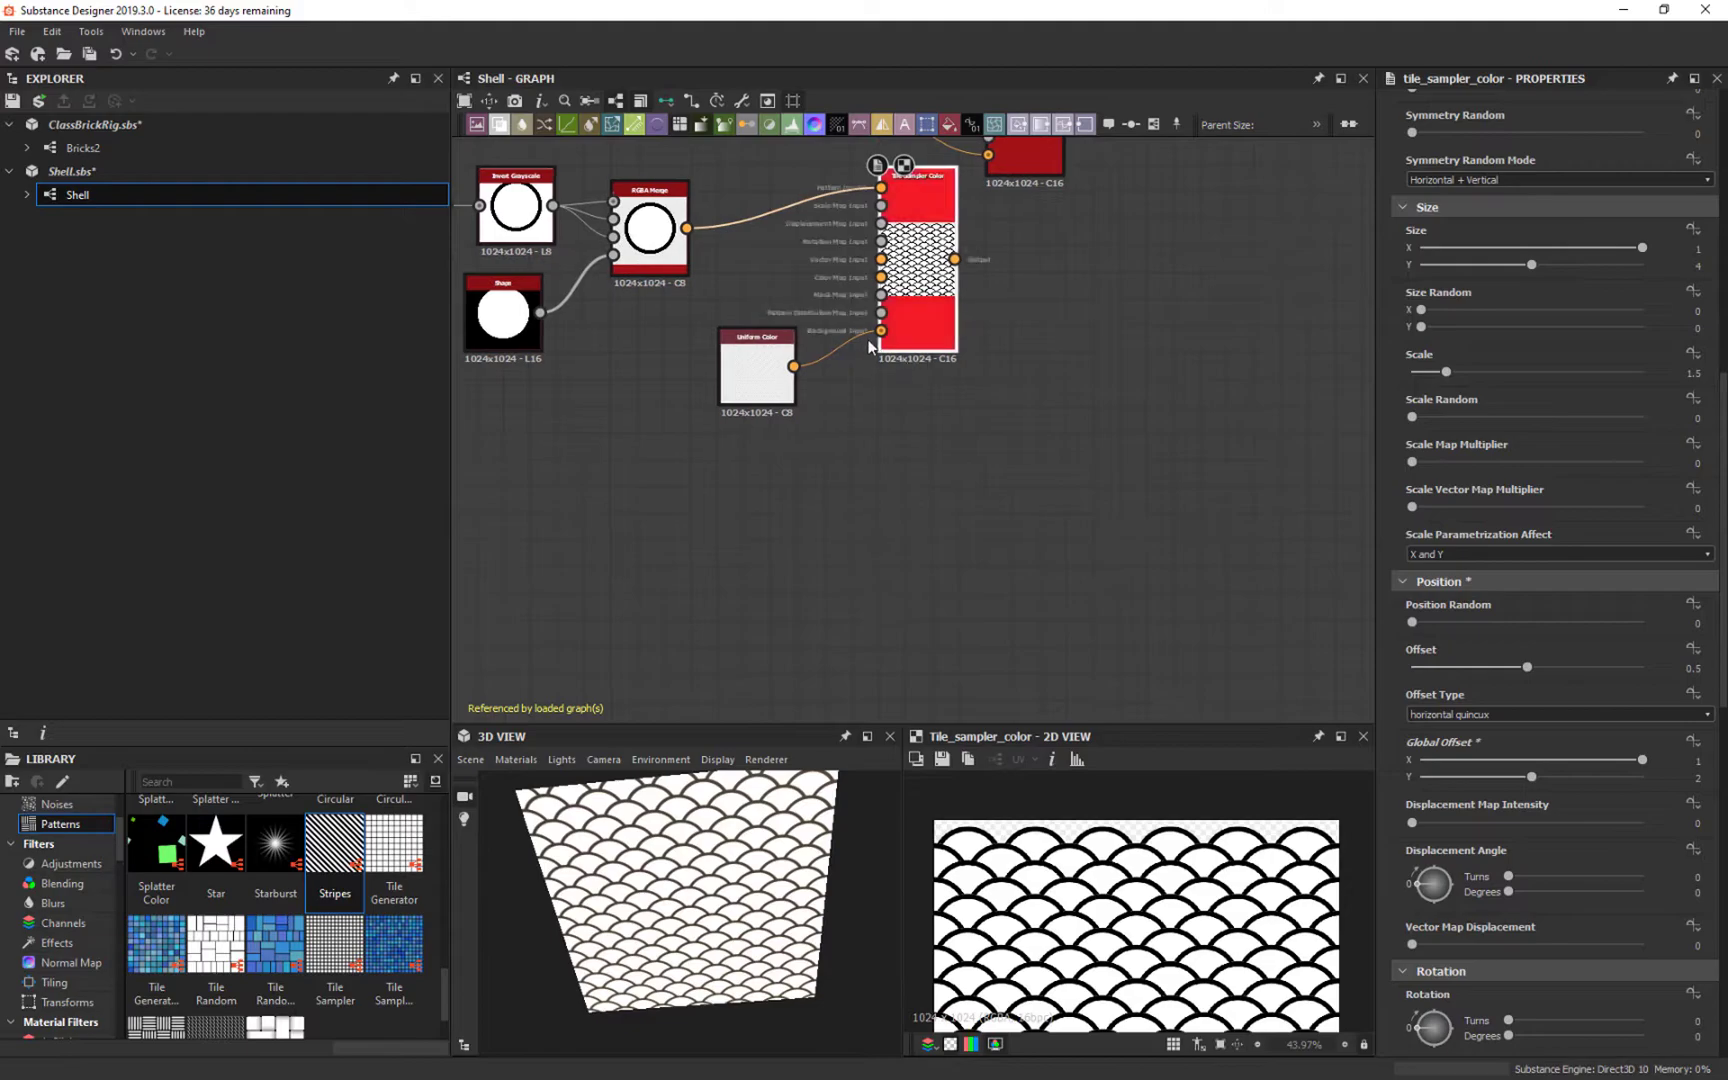
Step: Duplicate the Tile Sampler Color and Uniform Color nodes, placing copies just below the originals
{"action": "left_click_drag", "start_coordinate": [1037, 258], "coordinate": [786, 193]}
{"action": "key", "text": "ctrl+shift+d"}
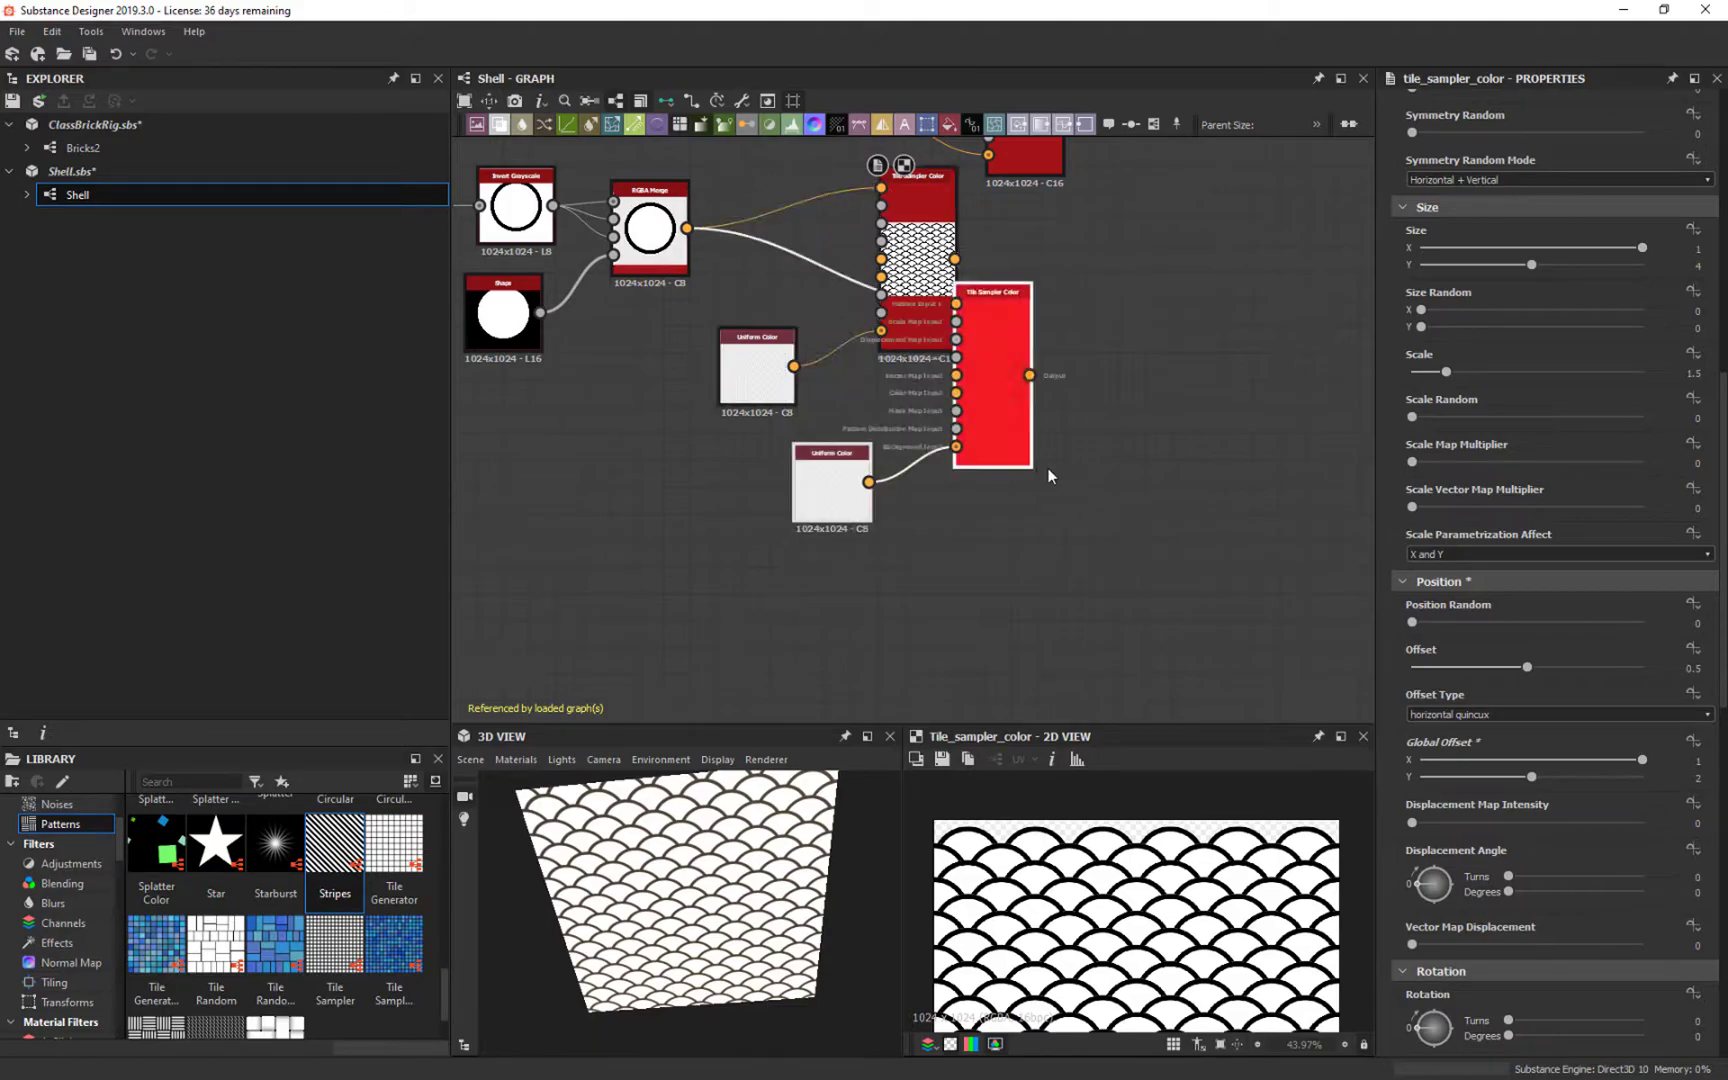
{"action": "left_click_drag", "start_coordinate": [900, 487], "coordinate": [900, 461]}
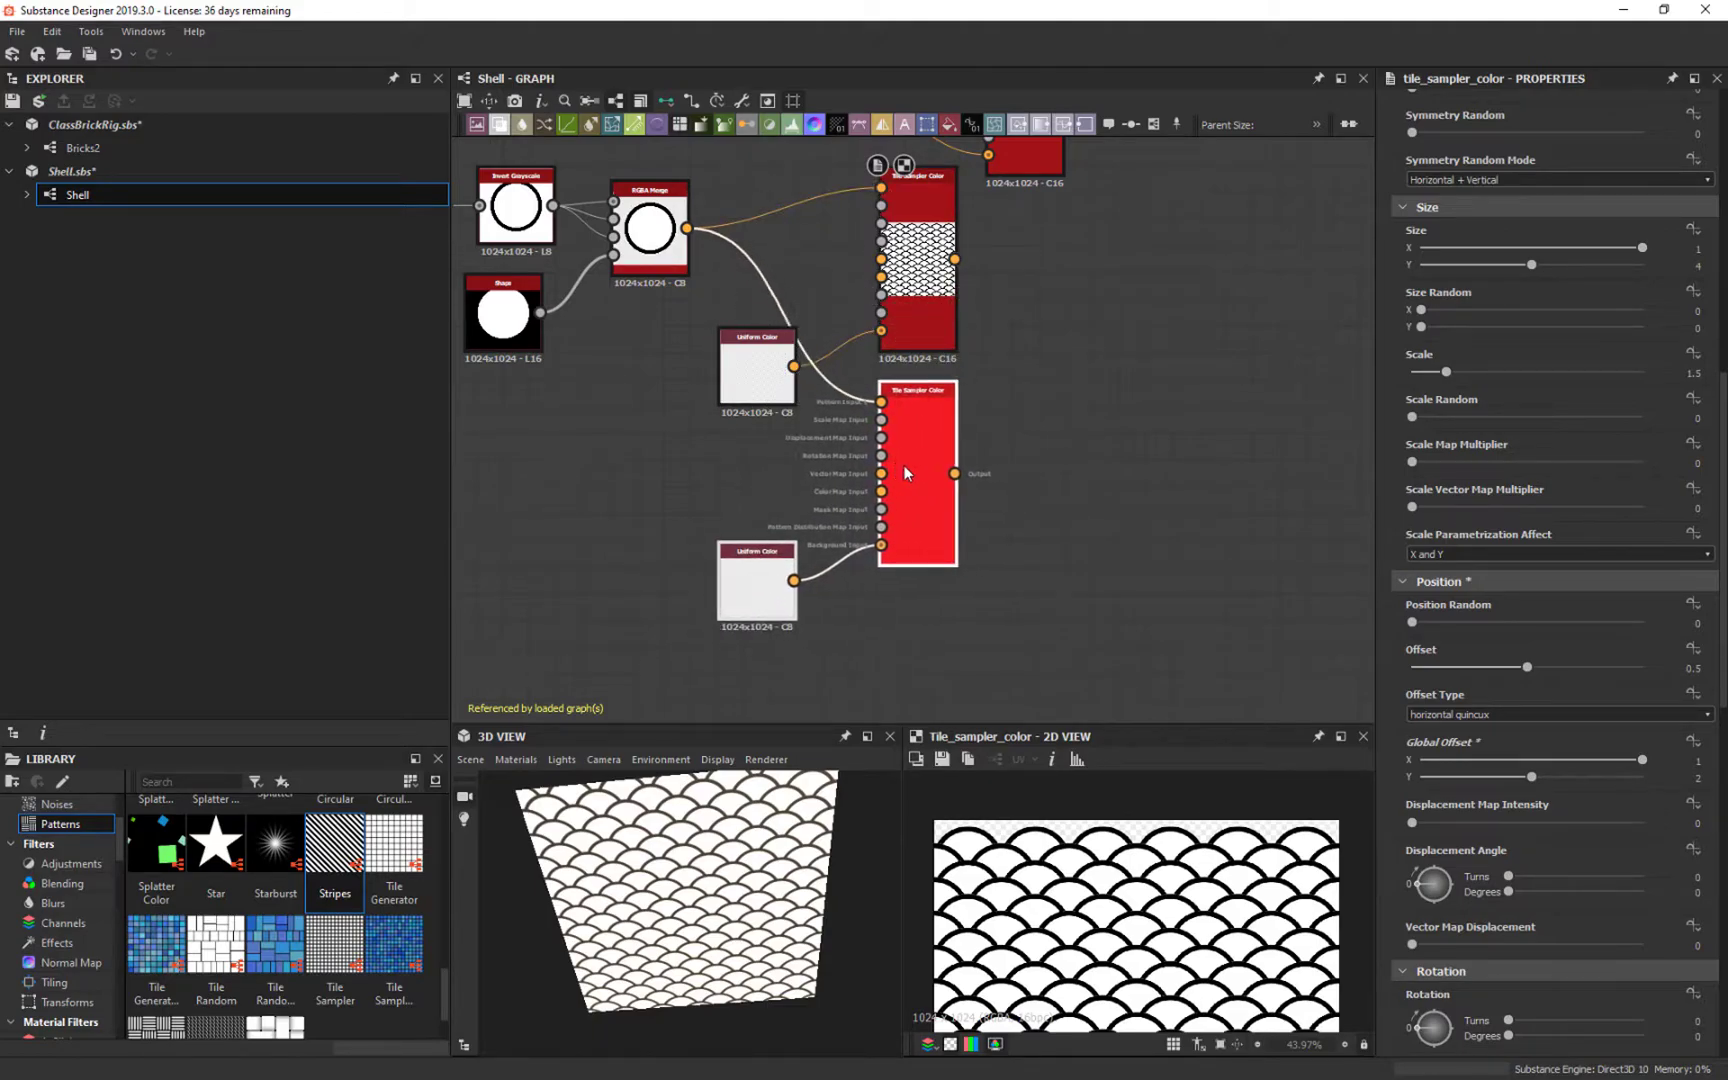
Step: Feed the shared Uniform Color into the lower sampler's background and select that sampler
{"action": "left_click", "coordinate": [768, 618]}
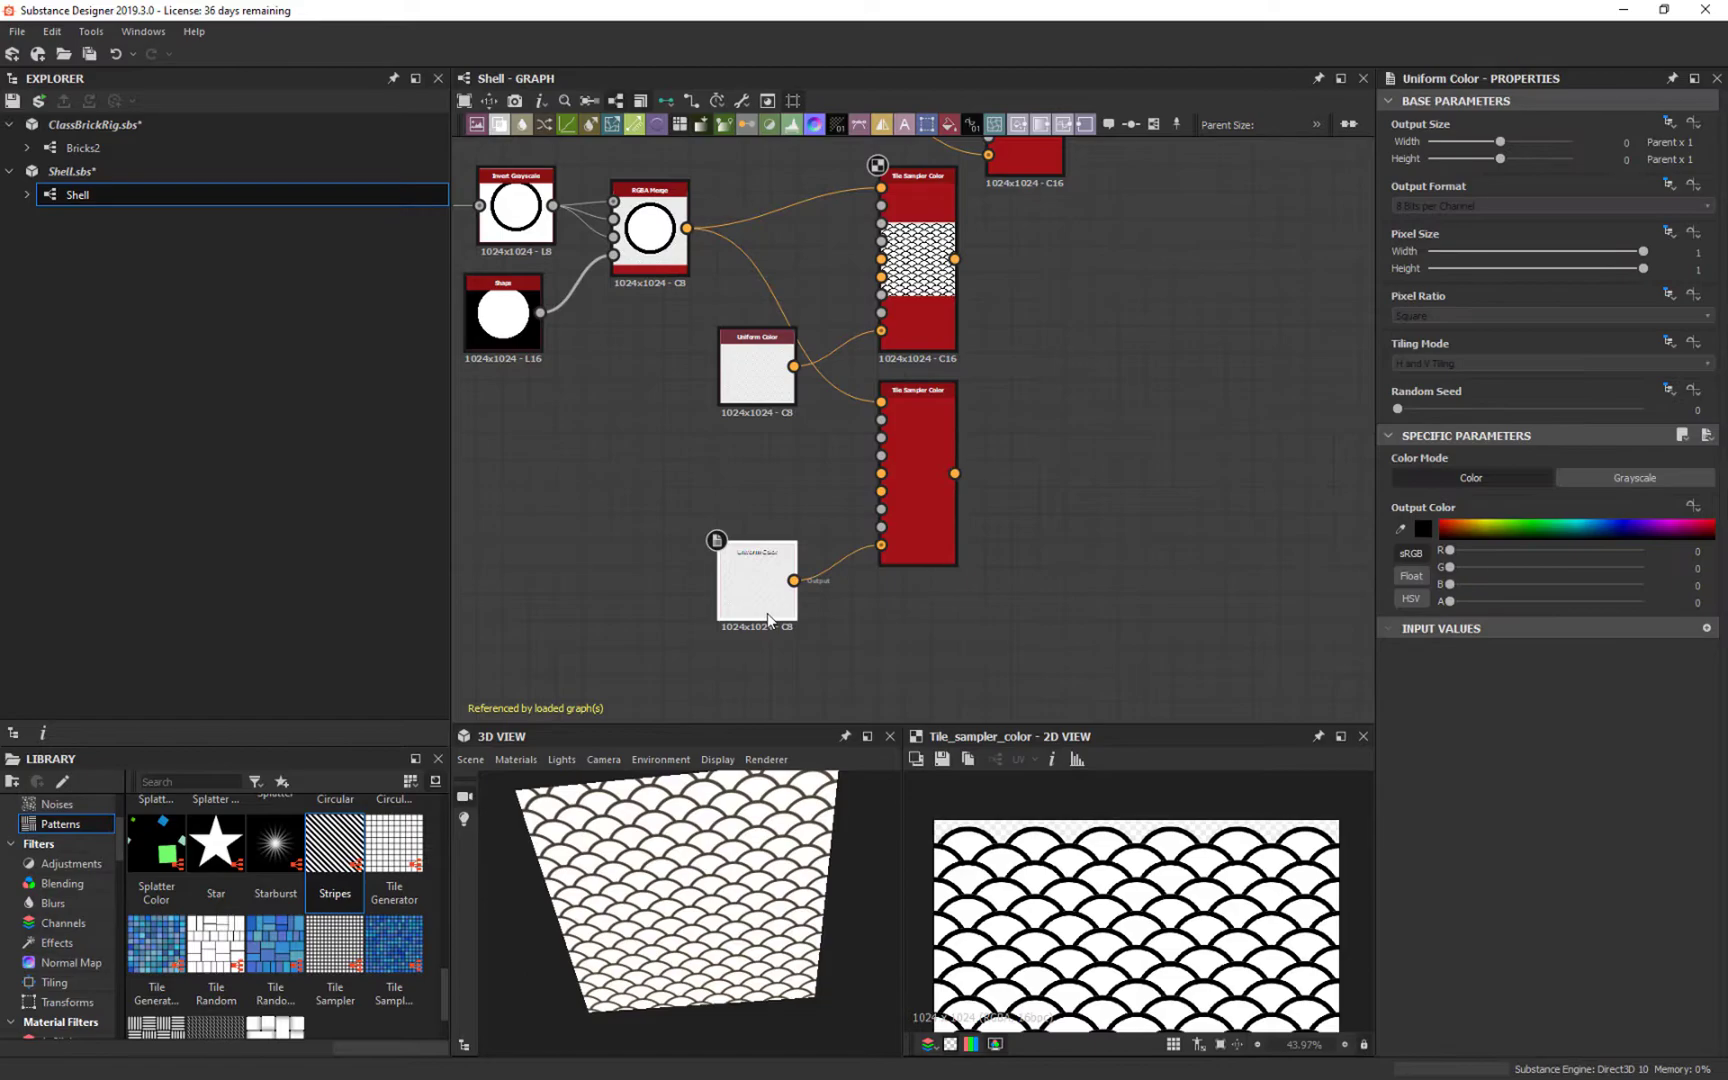
{"action": "left_click_drag", "start_coordinate": [768, 618], "coordinate": [787, 440]}
{"action": "left_click_drag", "start_coordinate": [866, 573], "coordinate": [881, 545]}
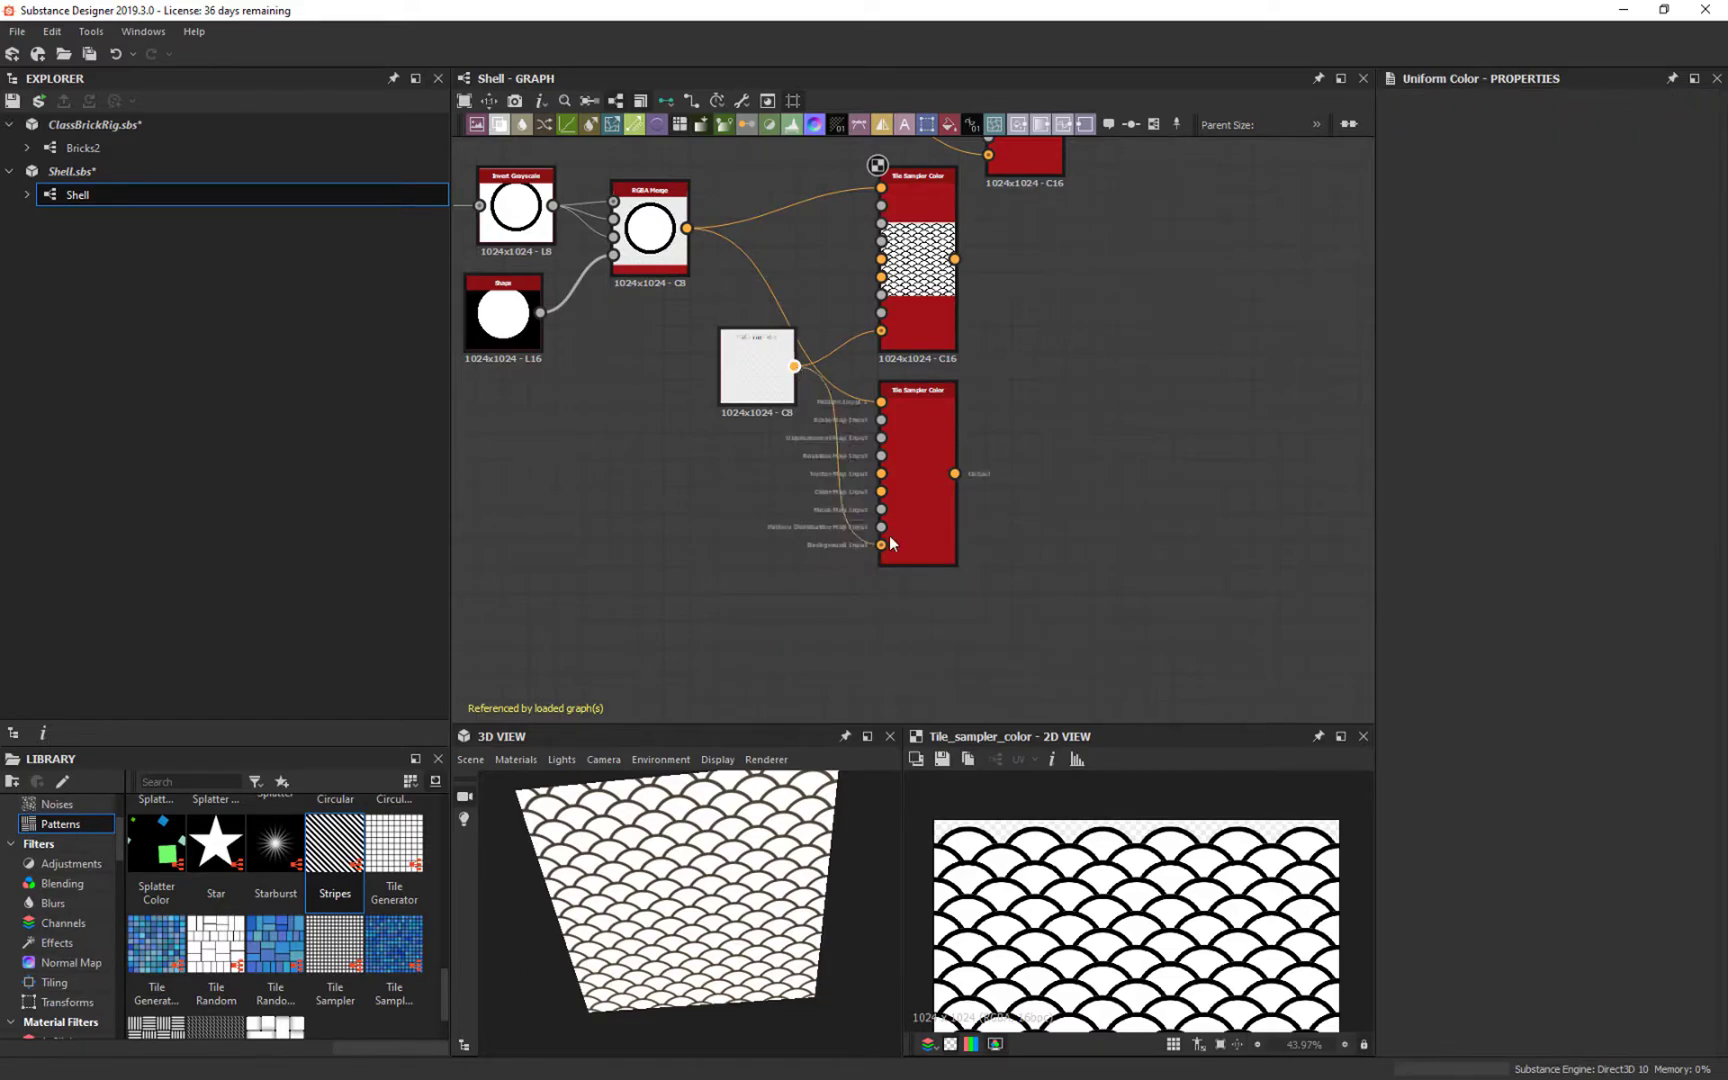
{"action": "left_click_drag", "start_coordinate": [757, 365], "coordinate": [730, 419]}
{"action": "left_click", "coordinate": [915, 423]}
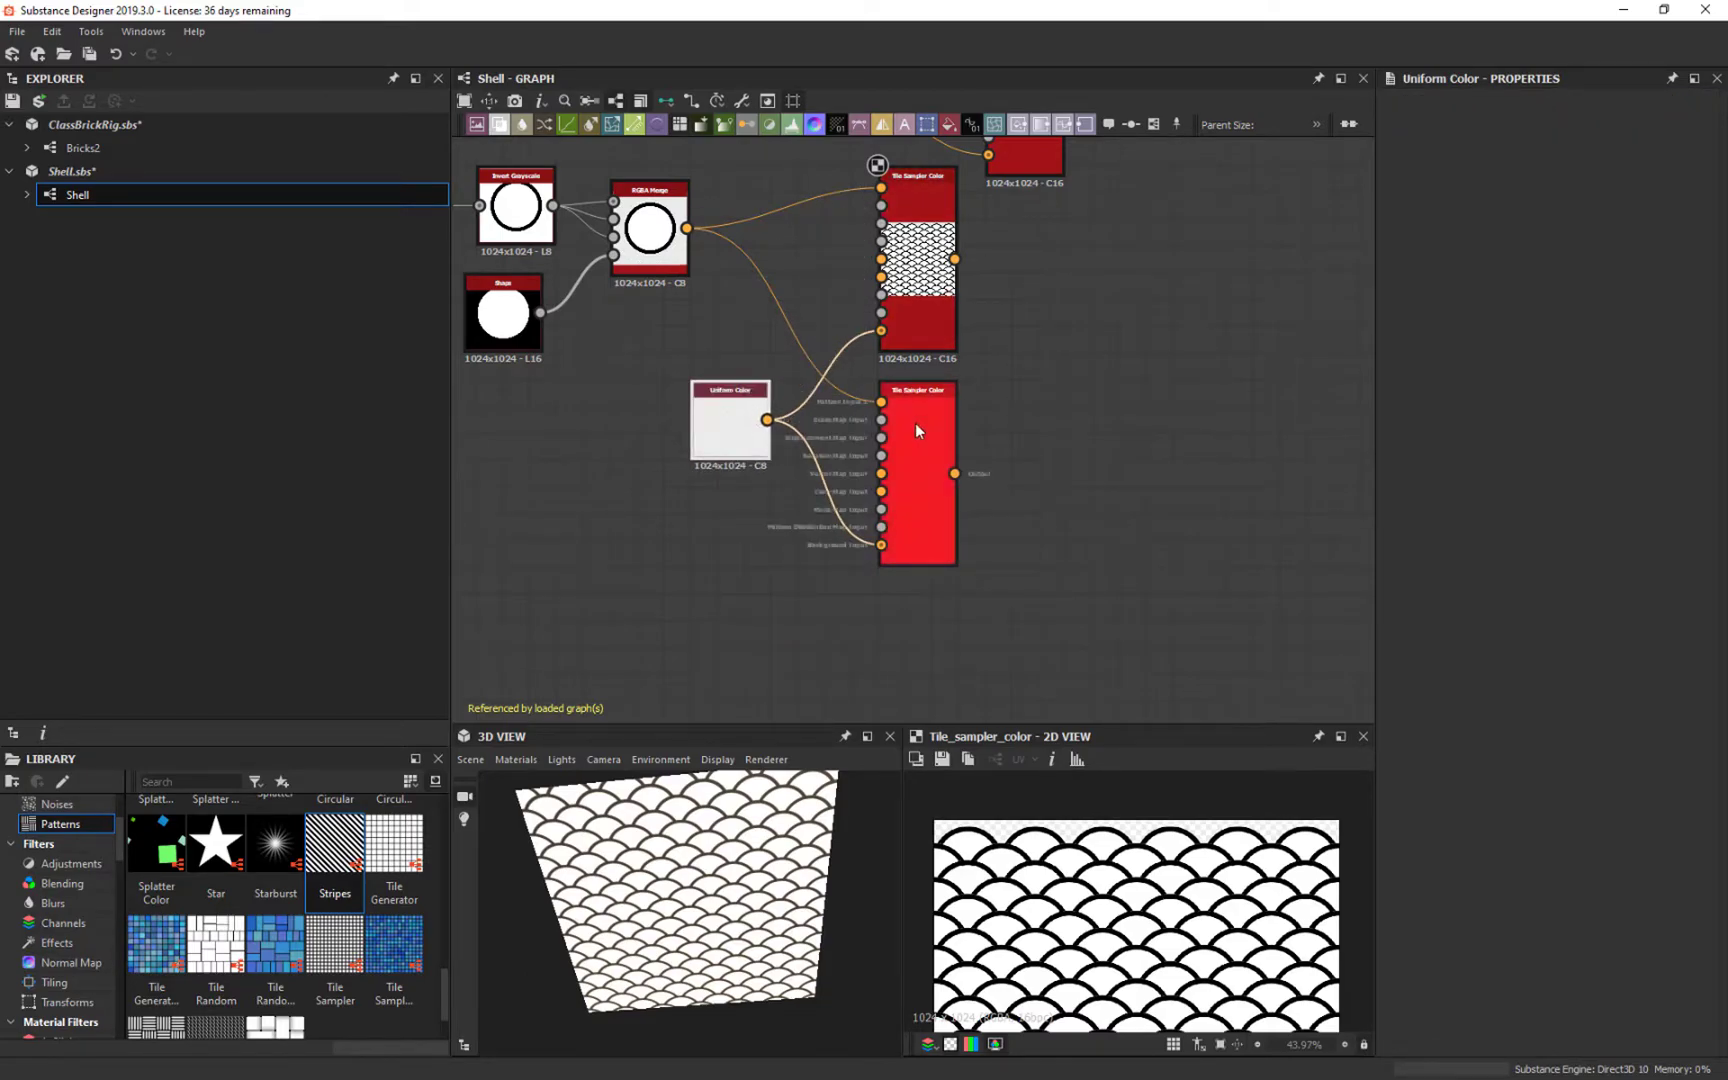
Step: Enlarge the preview panels and set the duplicate Tile Sampler's Global Offset to X 0, Y 0.5
{"action": "scroll", "coordinate": [1075, 851], "scroll_direction": "down", "scroll_amount": 2}
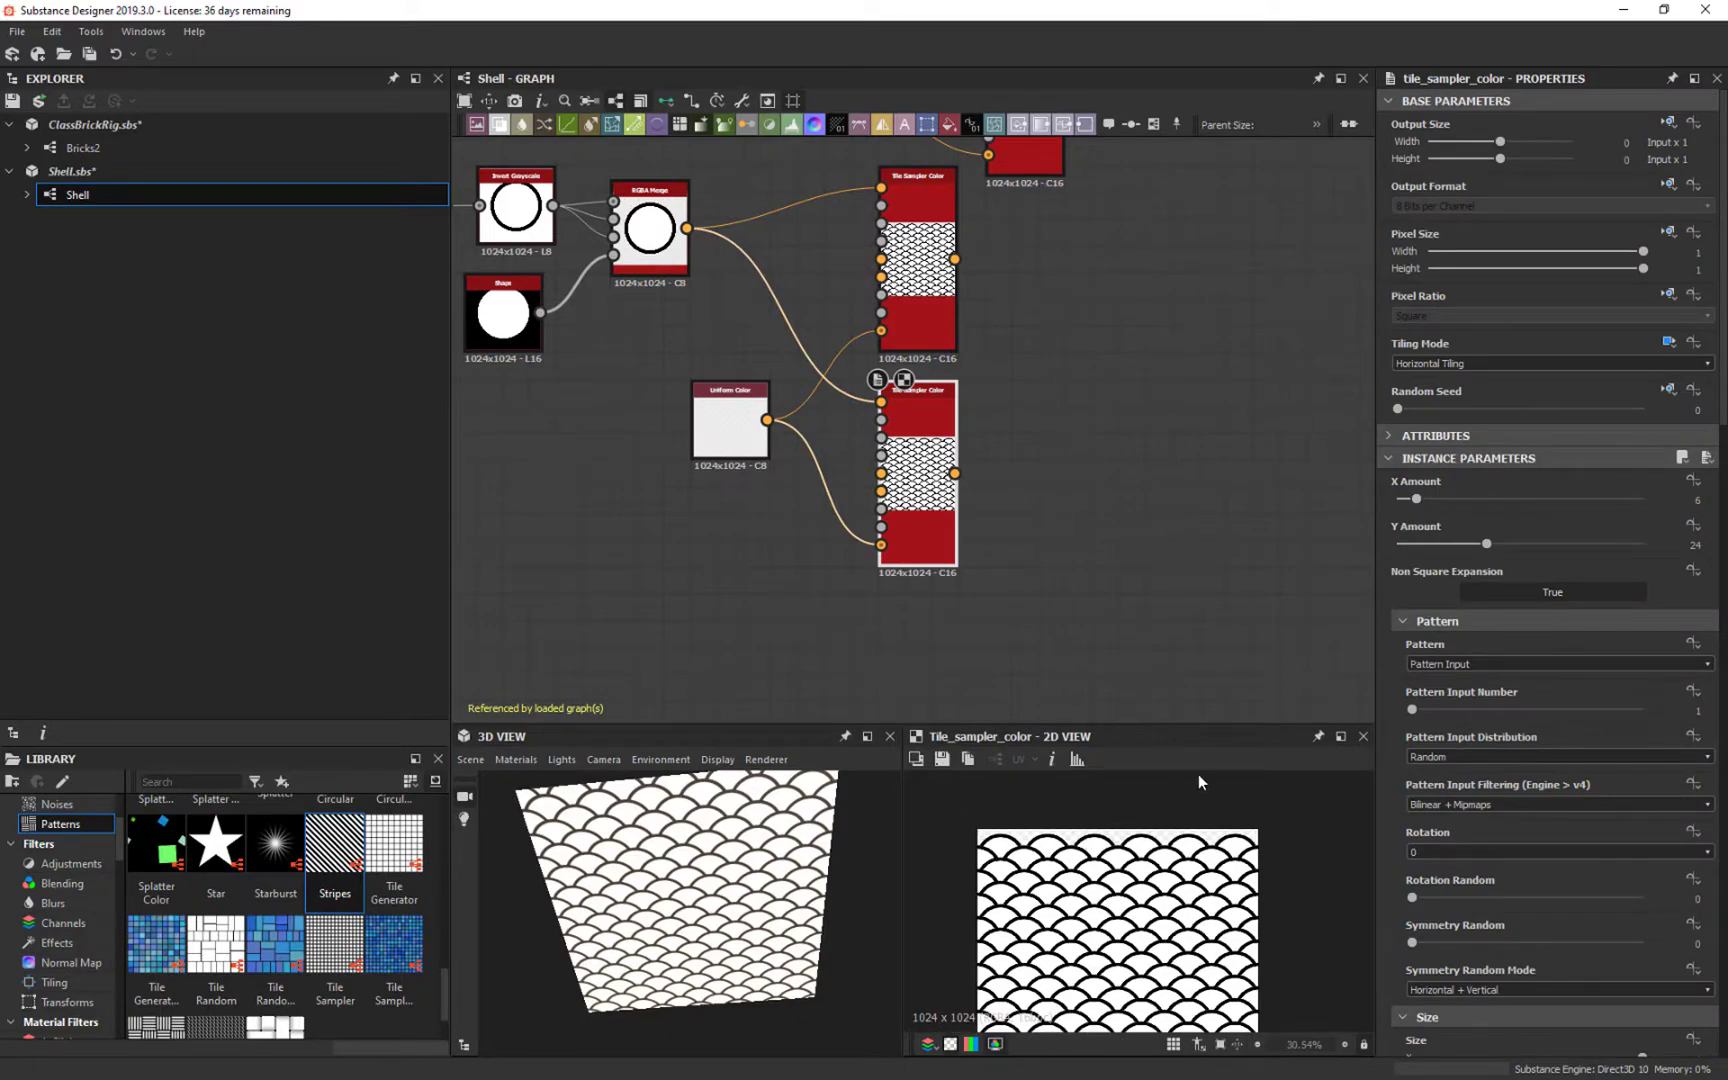
{"action": "left_click_drag", "start_coordinate": [1253, 731], "coordinate": [1263, 630]}
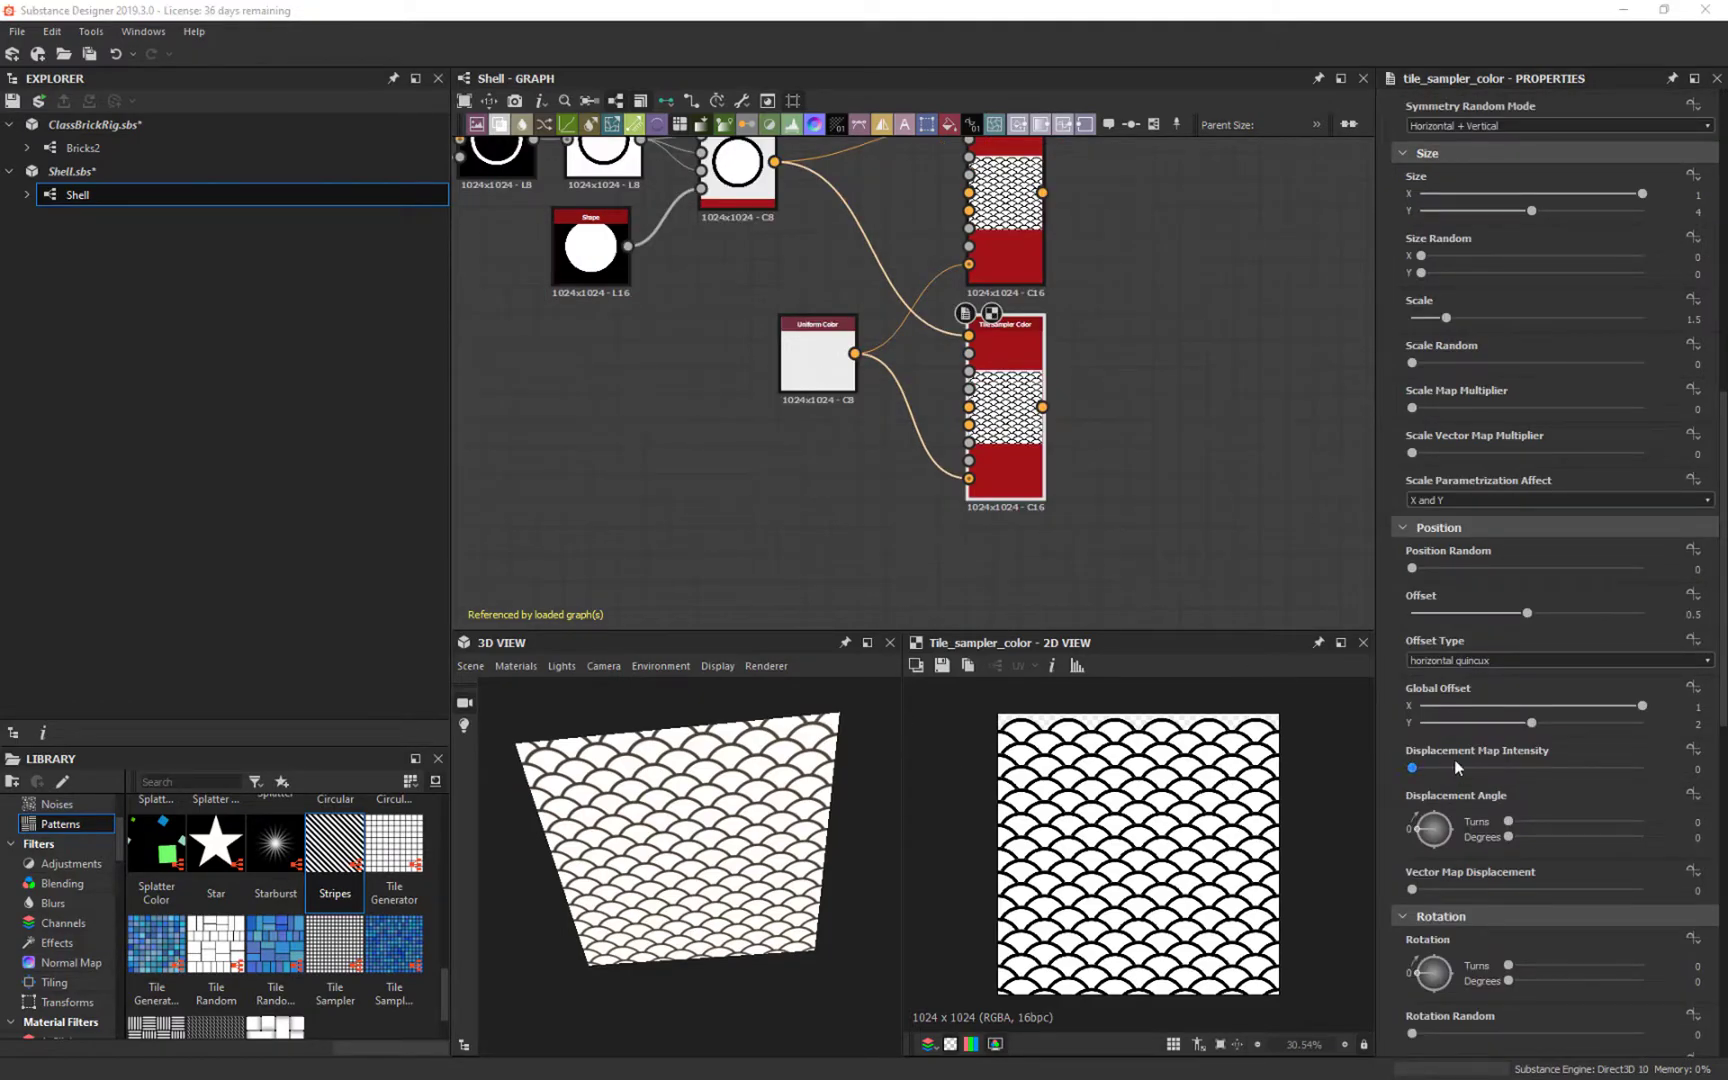
{"action": "left_click", "coordinate": [1698, 707]}
{"action": "type", "text": "0"}
{"action": "key", "text": "Return"}
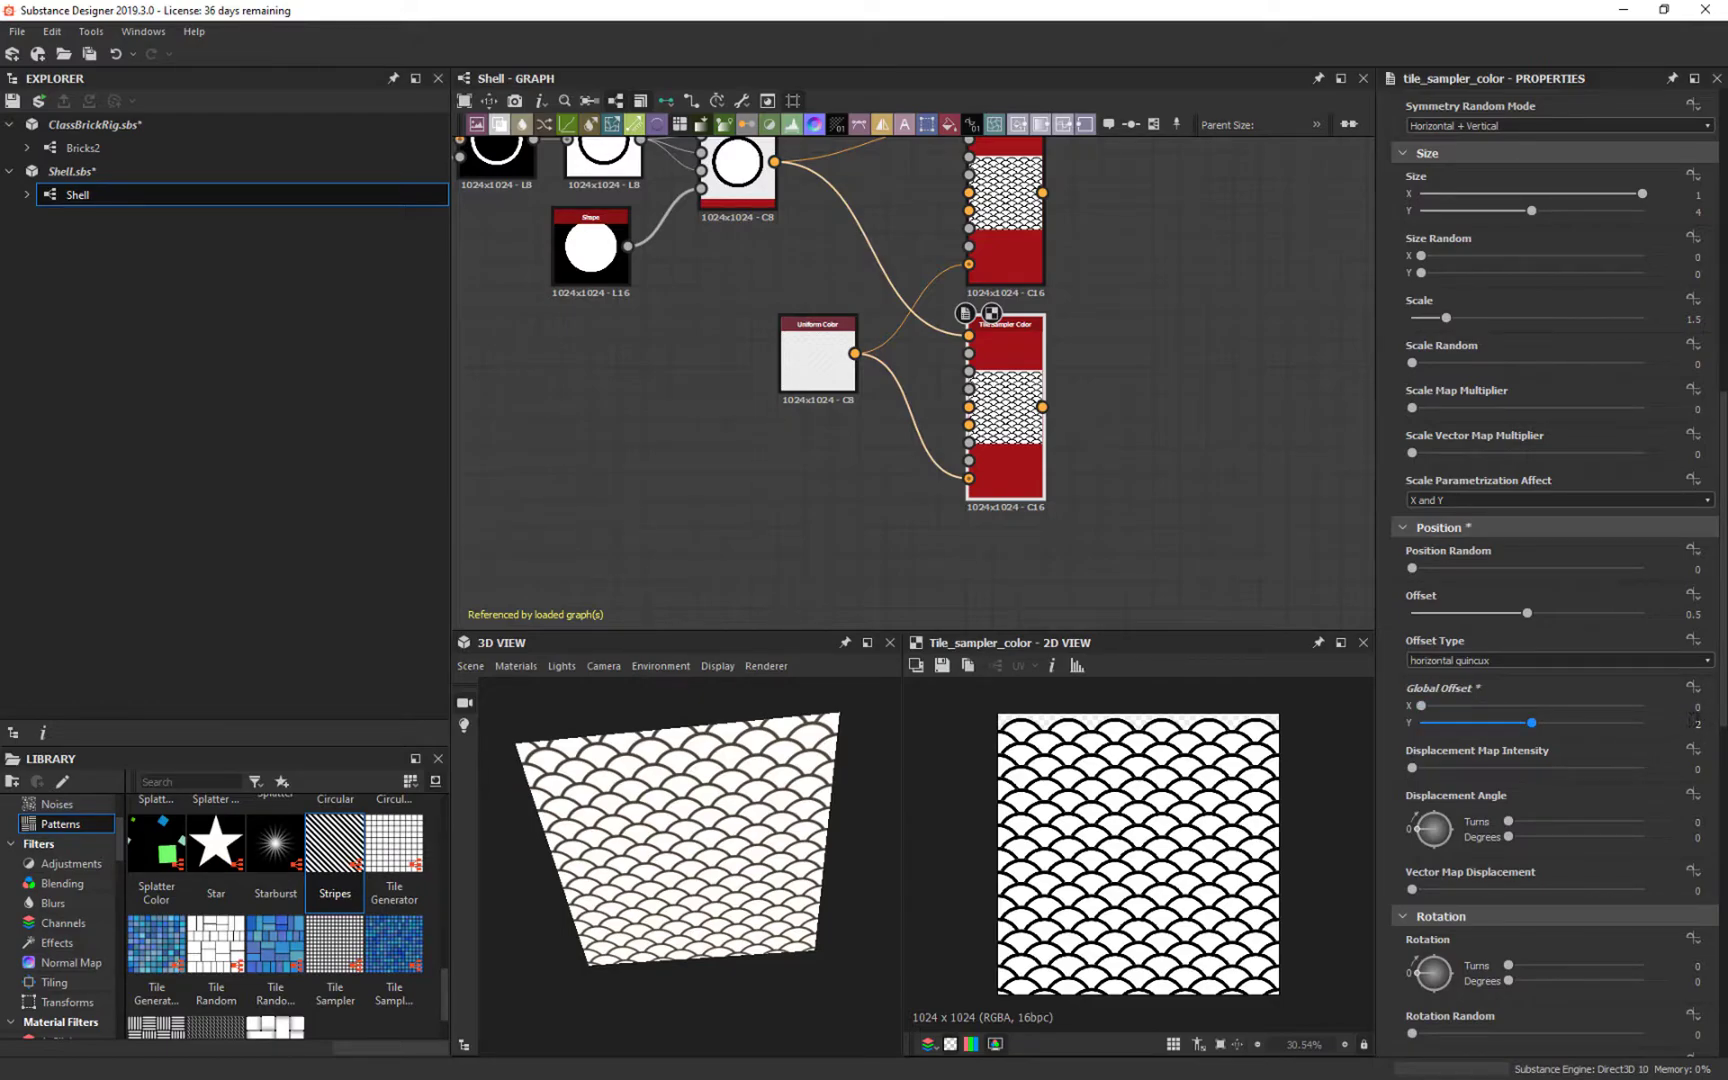
{"action": "left_click", "coordinate": [1698, 723]}
{"action": "type", "text": "0.5"}
{"action": "key", "text": "Return"}
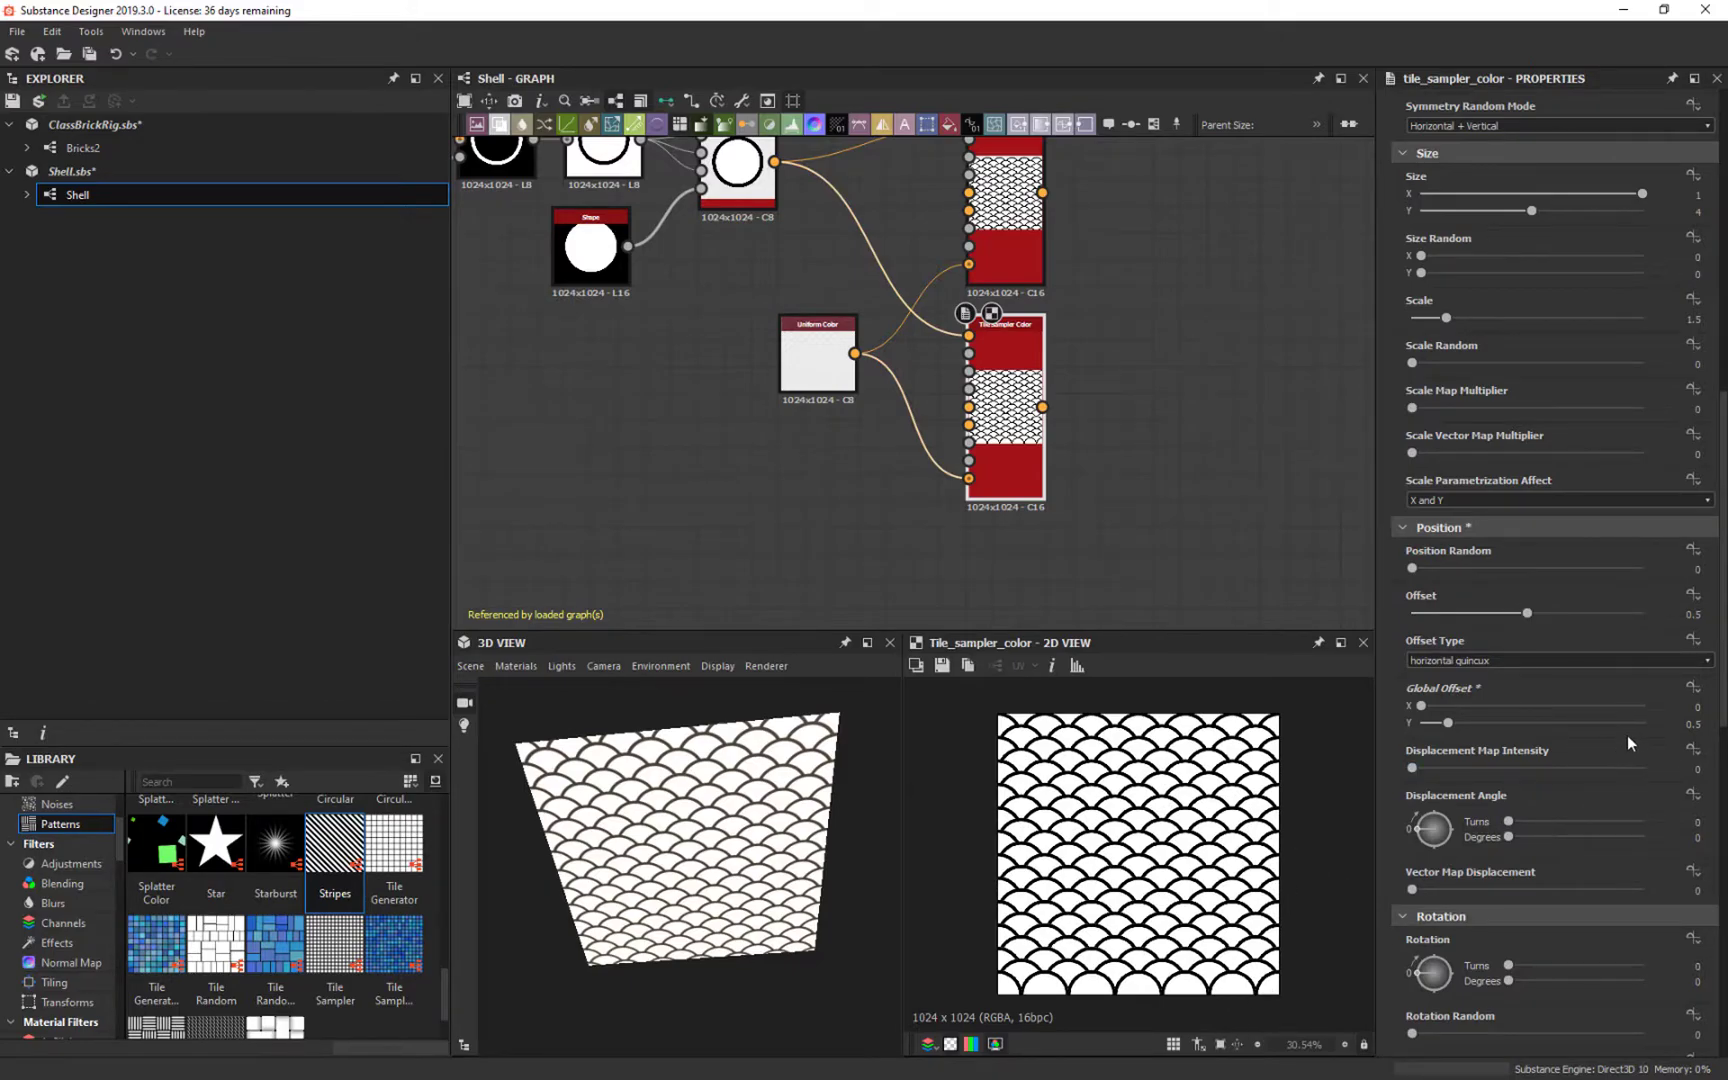
Step: Select another Tile Sampler to compare settings and bring the Blend and Invert Grayscale nodes into view
{"action": "middle_click_drag", "start_coordinate": [1237, 236], "coordinate": [1130, 565]}
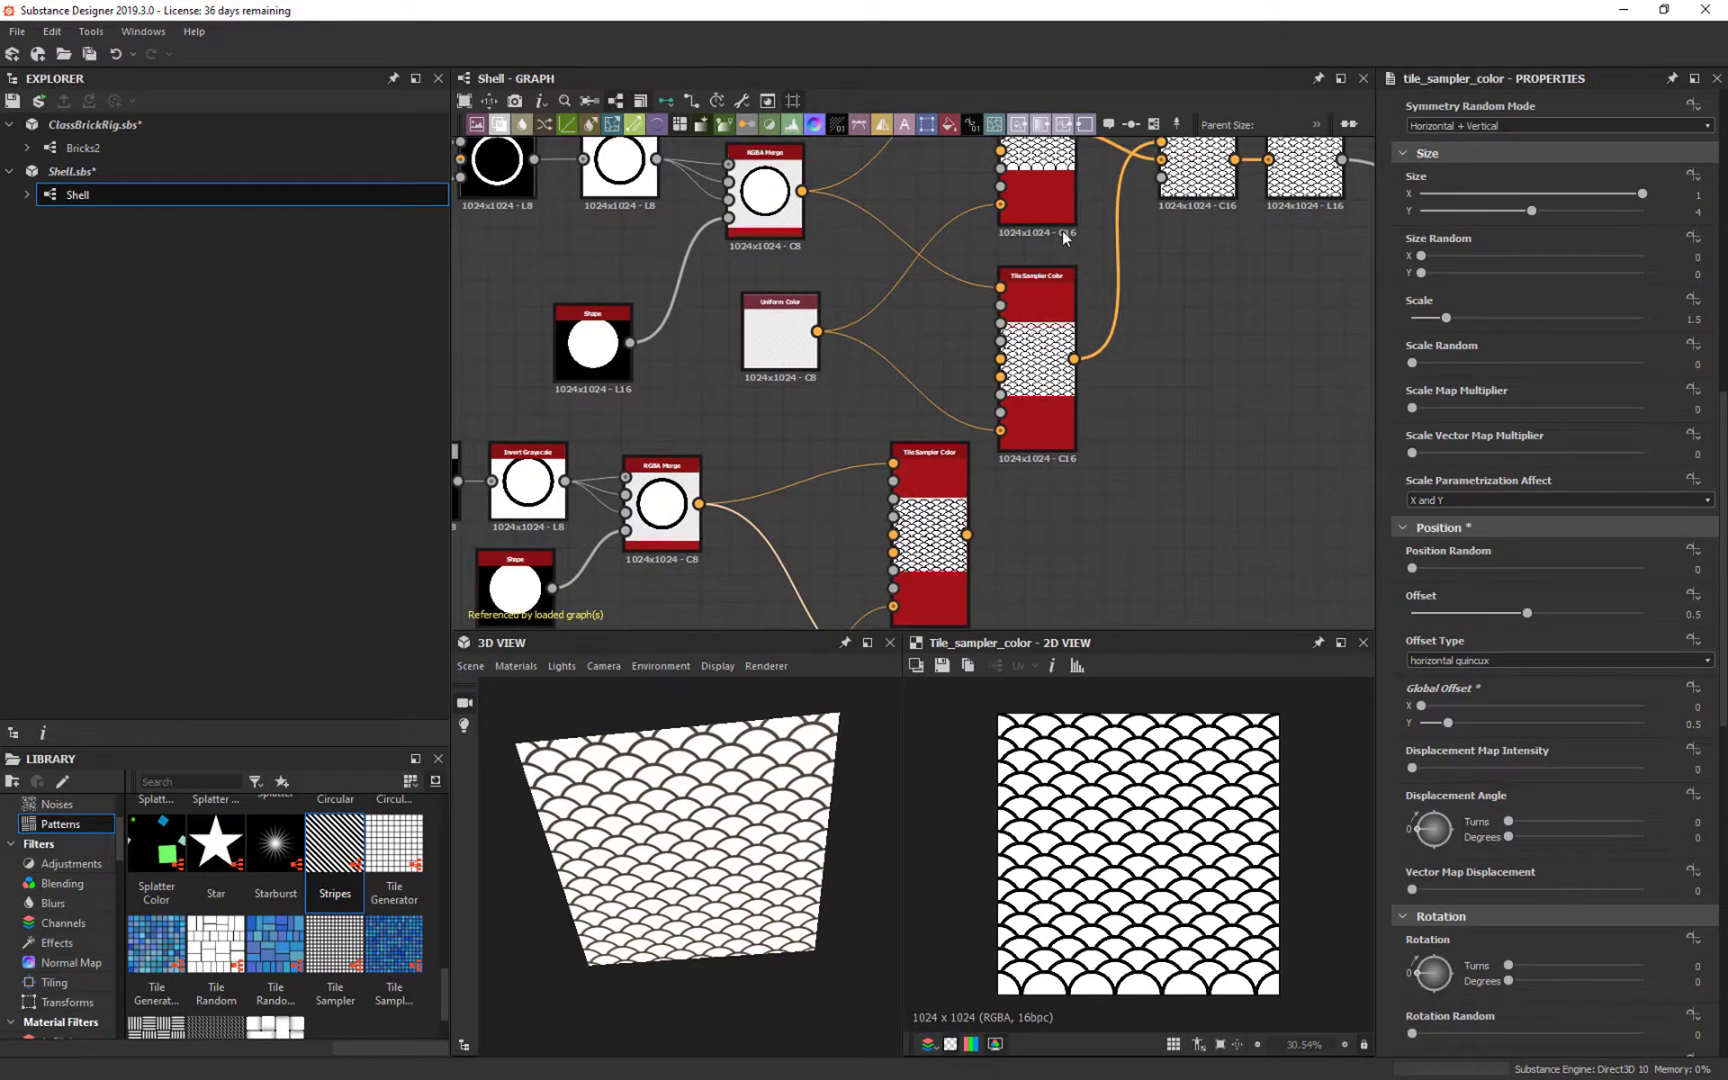
{"action": "left_click", "coordinate": [1694, 687]}
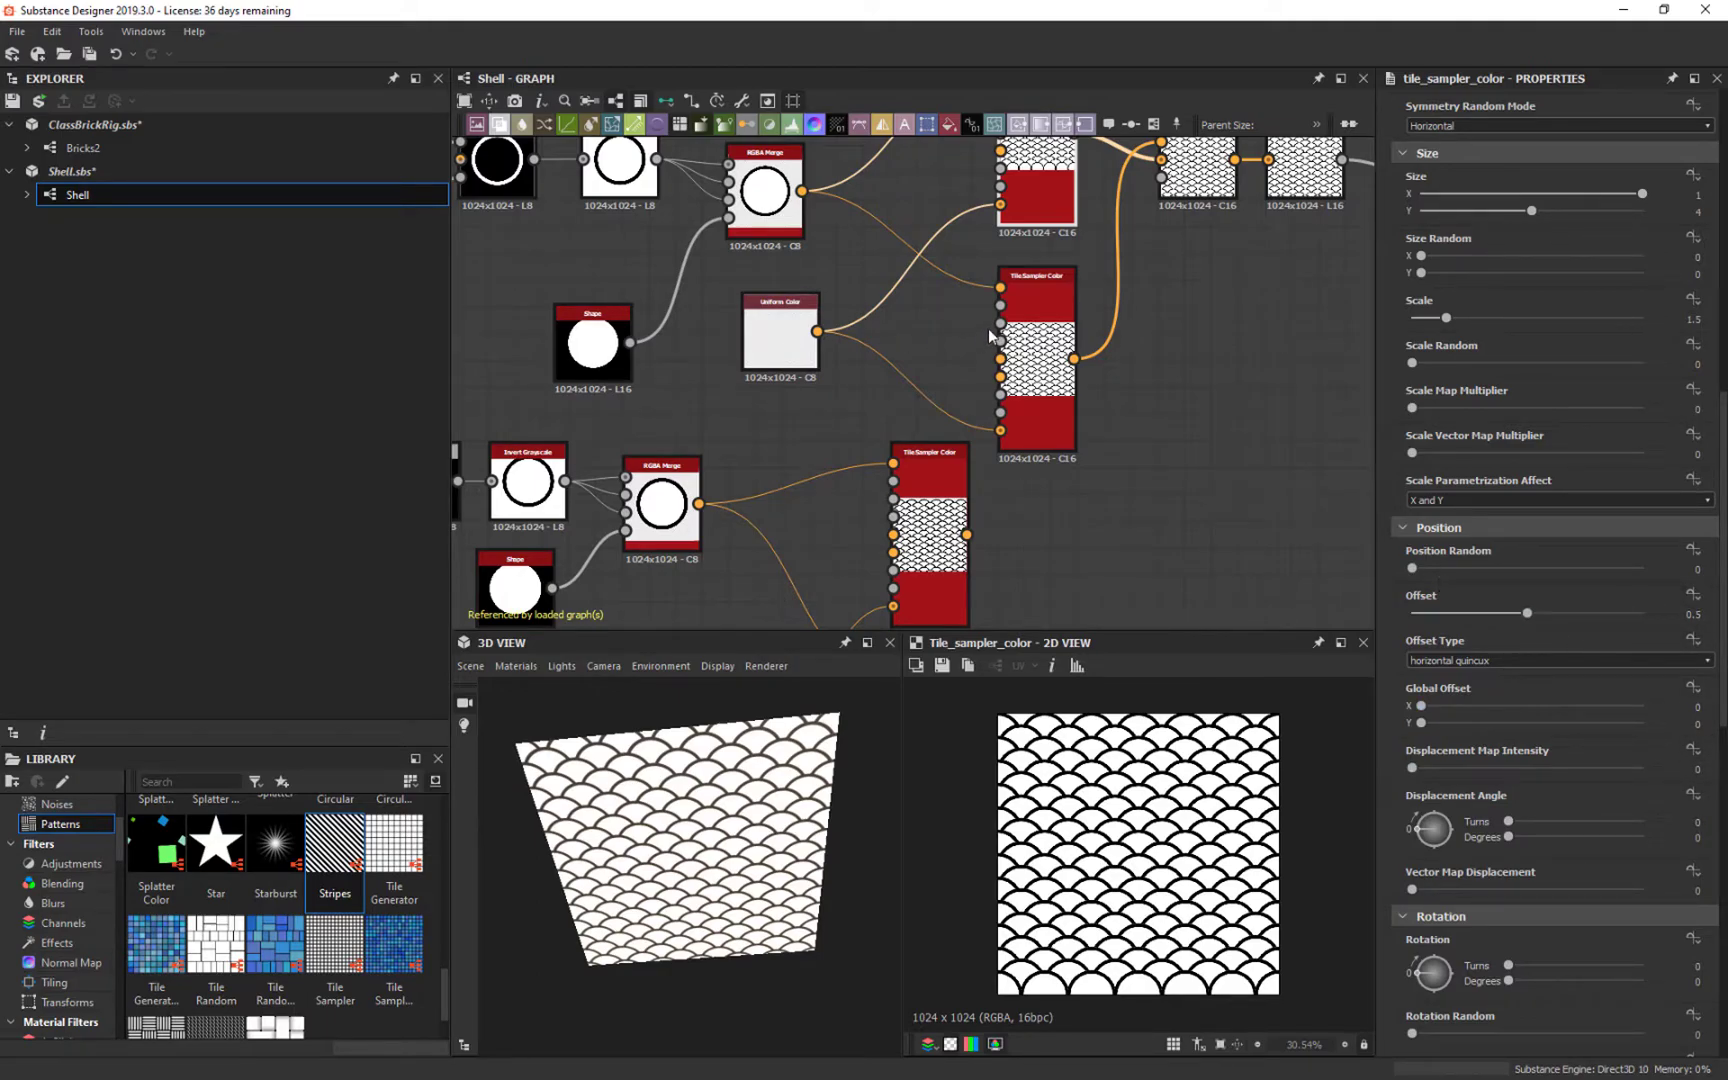
{"action": "middle_click_drag", "start_coordinate": [1001, 257], "coordinate": [1110, 437]}
{"action": "scroll", "coordinate": [1056, 414], "scroll_direction": "up", "scroll_amount": 4}
{"action": "scroll", "coordinate": [1066, 387], "scroll_direction": "down", "scroll_amount": 4}
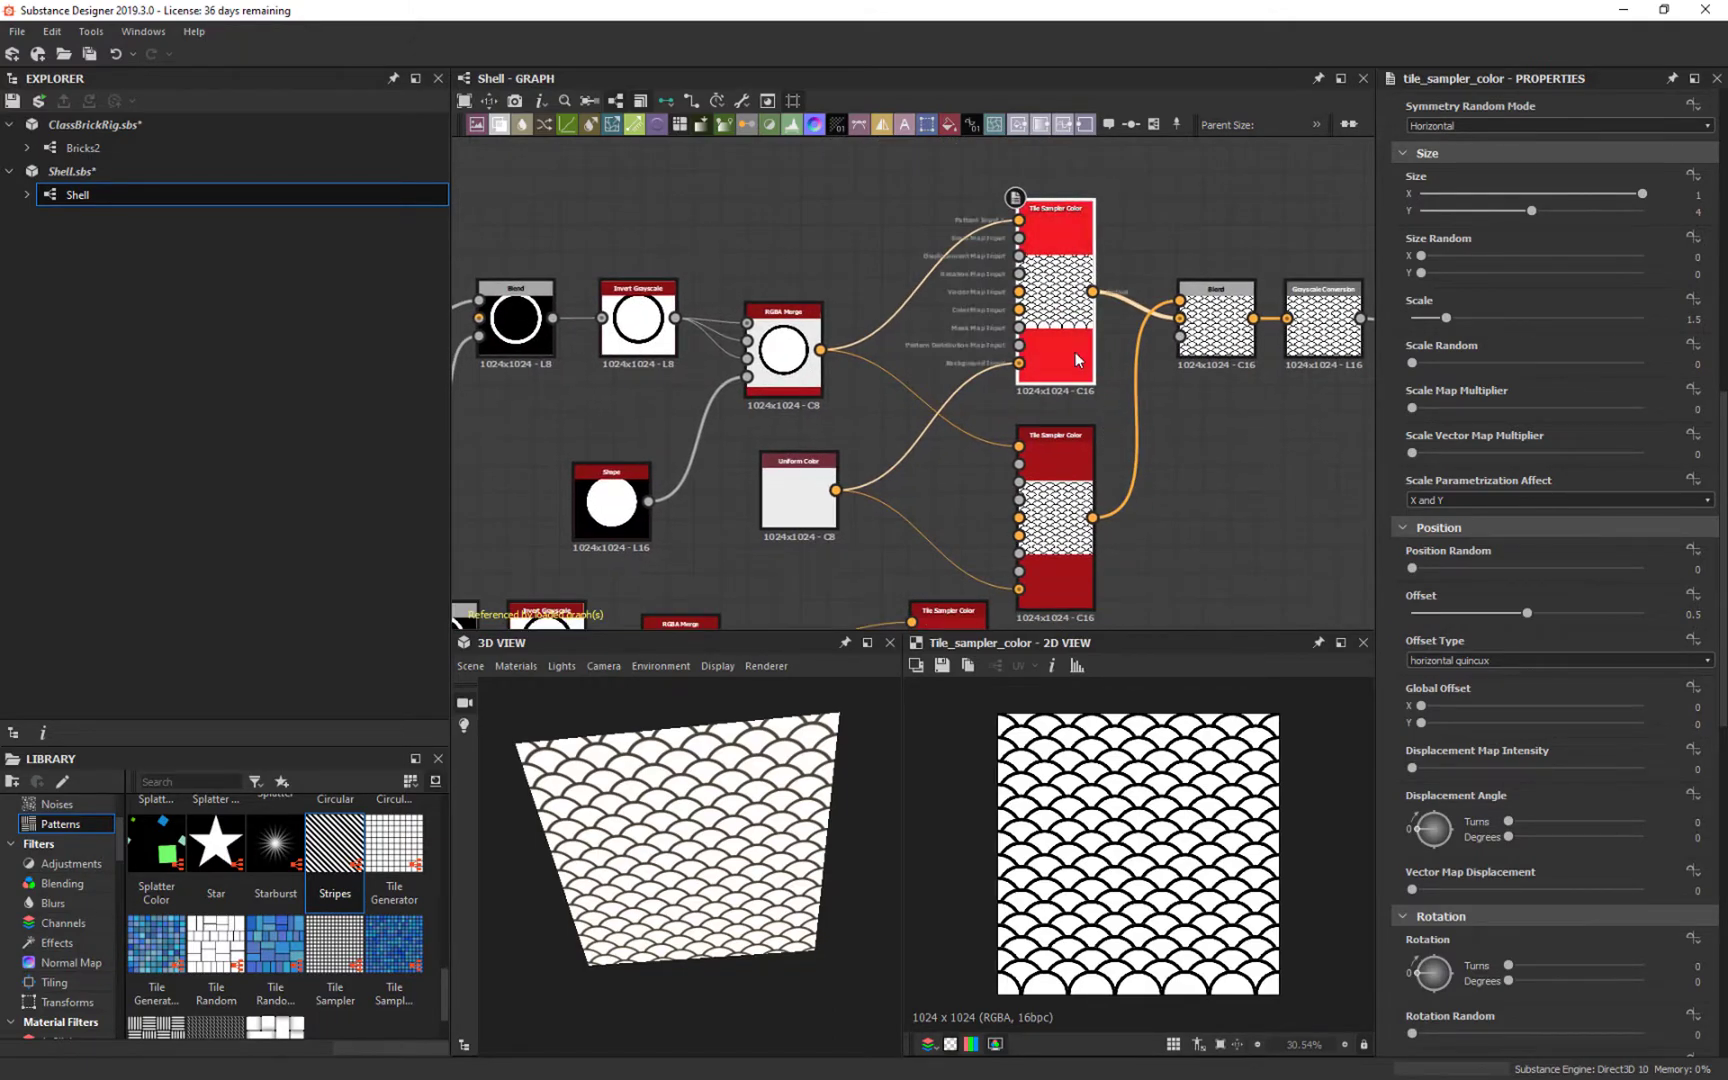
{"action": "scroll", "coordinate": [1081, 352], "scroll_direction": "down", "scroll_amount": 1}
{"action": "scroll", "coordinate": [1230, 559], "scroll_direction": "down", "scroll_amount": 5}
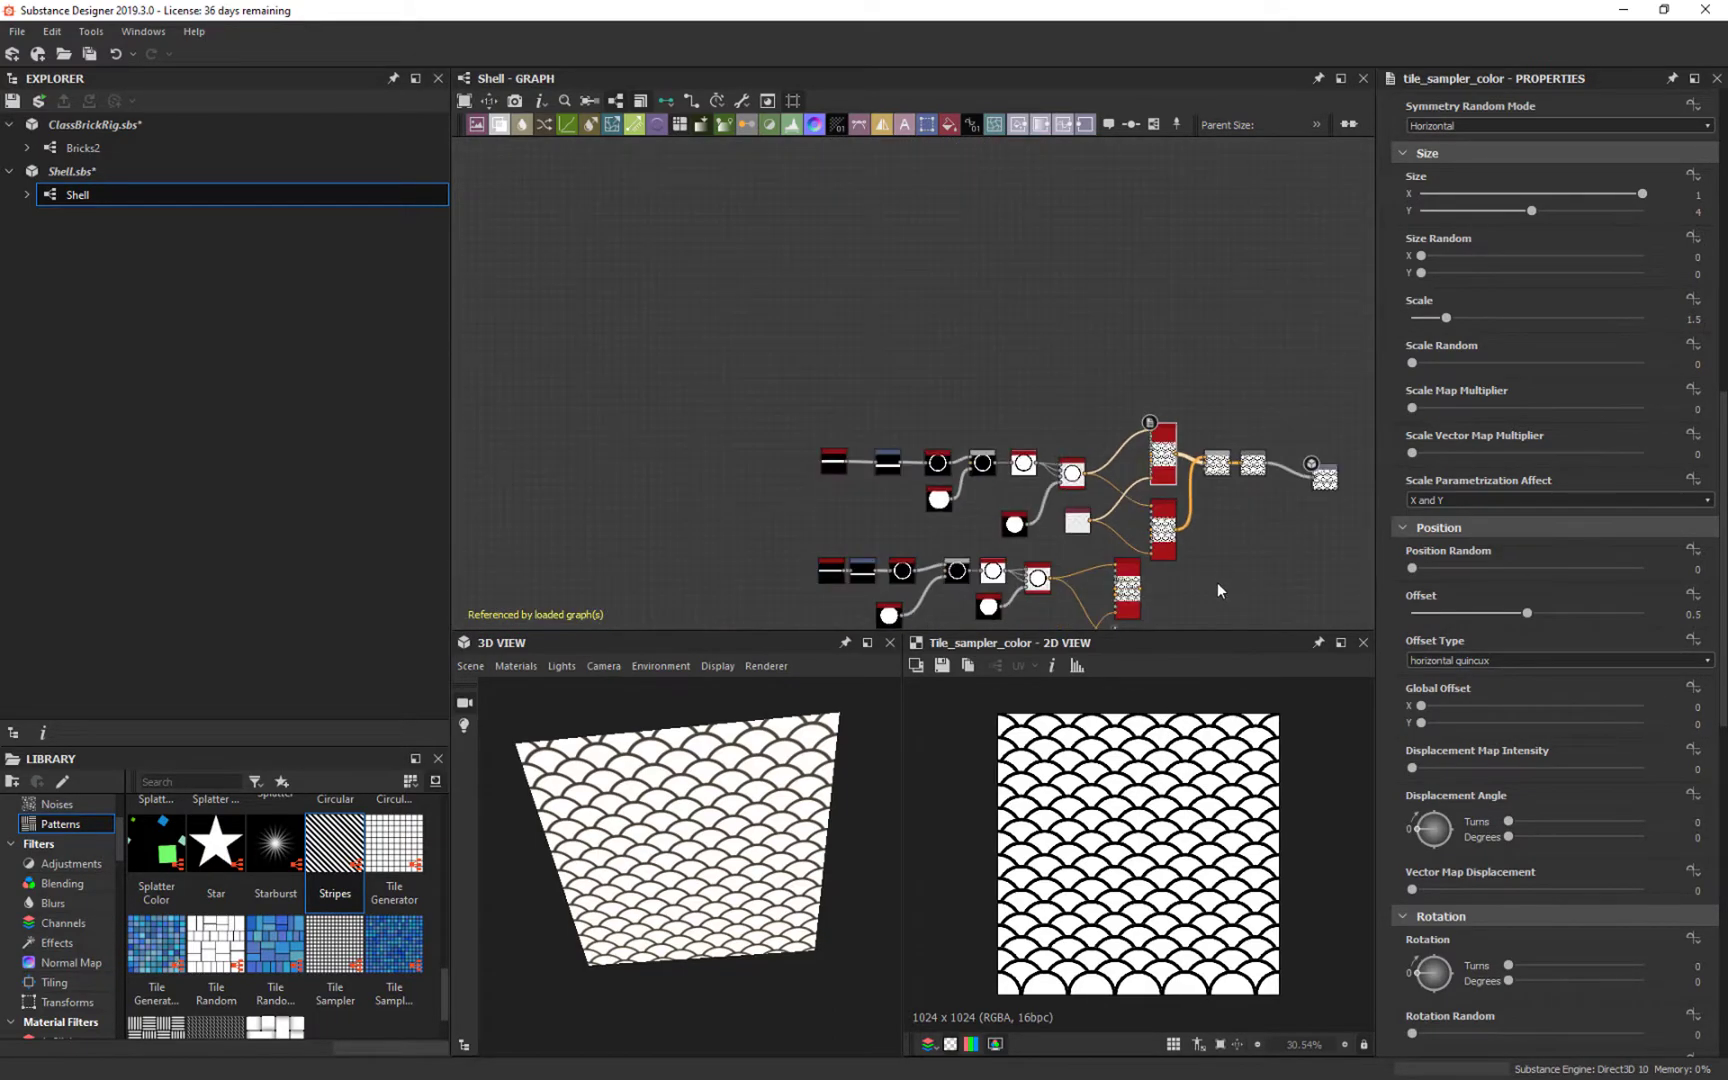
{"action": "scroll", "coordinate": [1198, 800], "scroll_direction": "up", "scroll_amount": 4}
{"action": "middle_click_drag", "start_coordinate": [1233, 557], "coordinate": [1225, 790]}
{"action": "middle_click_drag", "start_coordinate": [1190, 150], "coordinate": [1176, 315]}
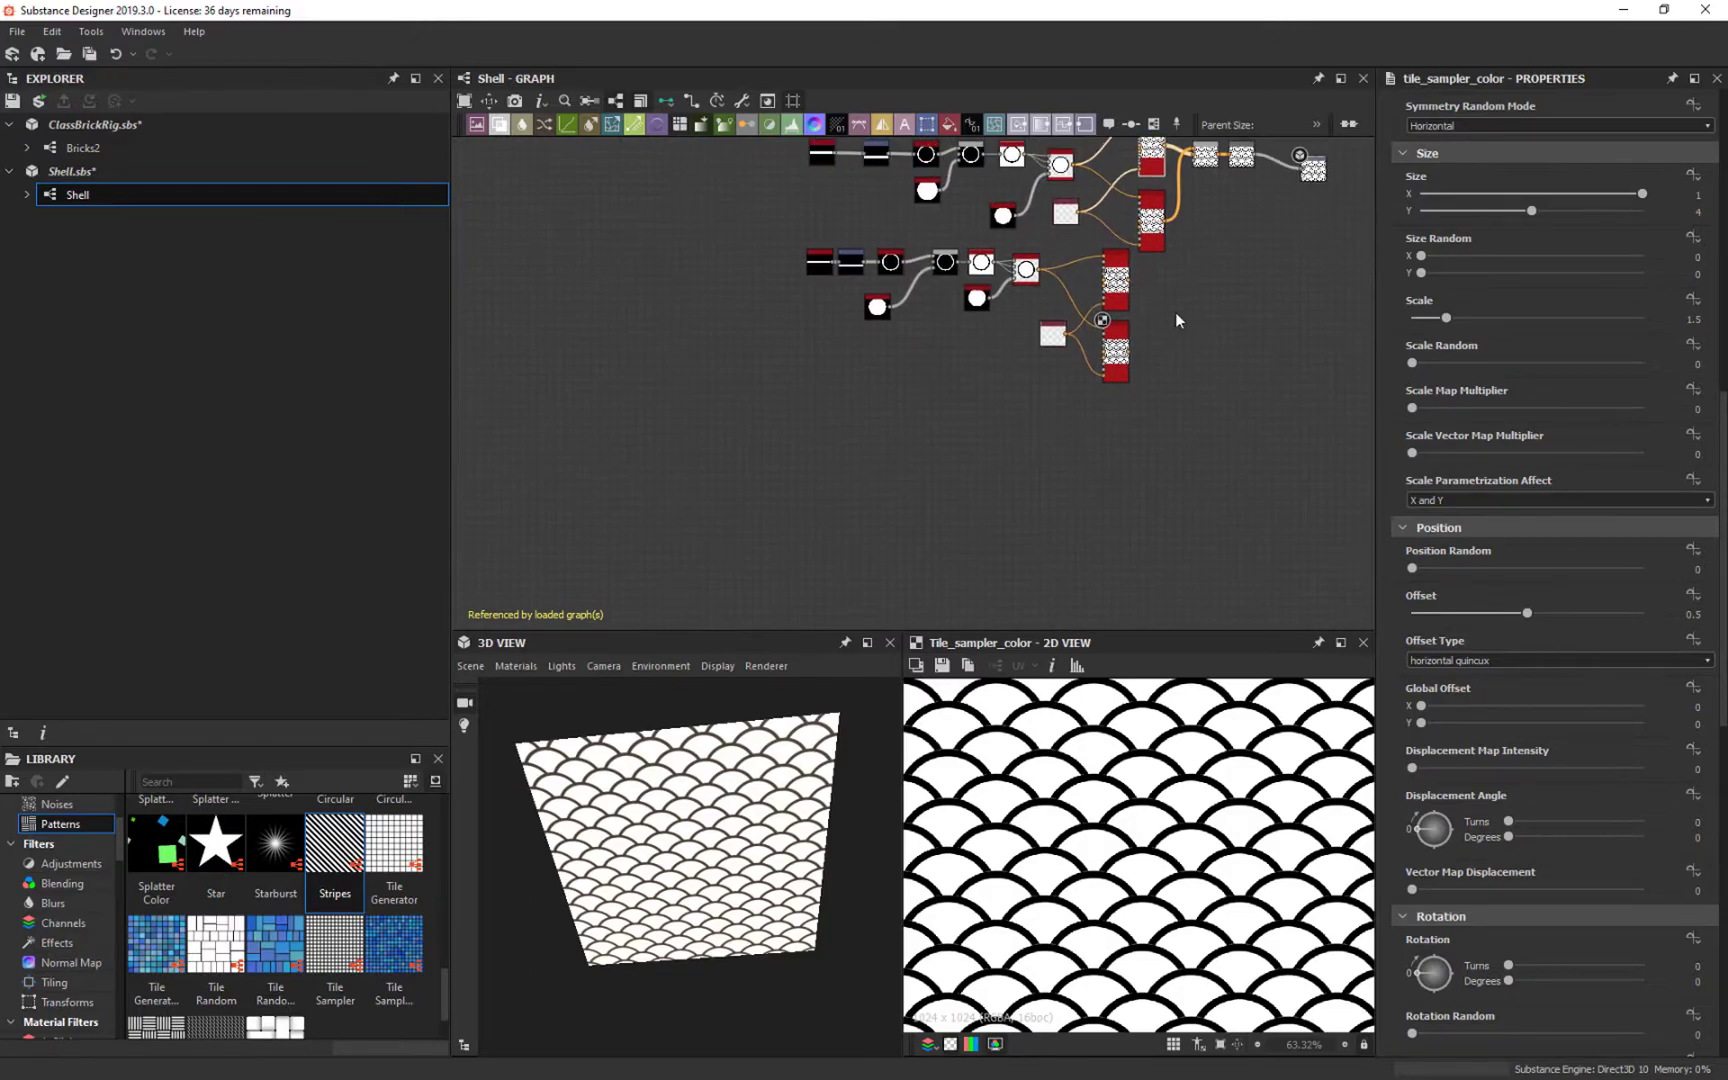
{"action": "double_click", "coordinate": [1115, 352]}
{"action": "scroll", "coordinate": [1160, 780], "scroll_direction": "down", "scroll_amount": 4}
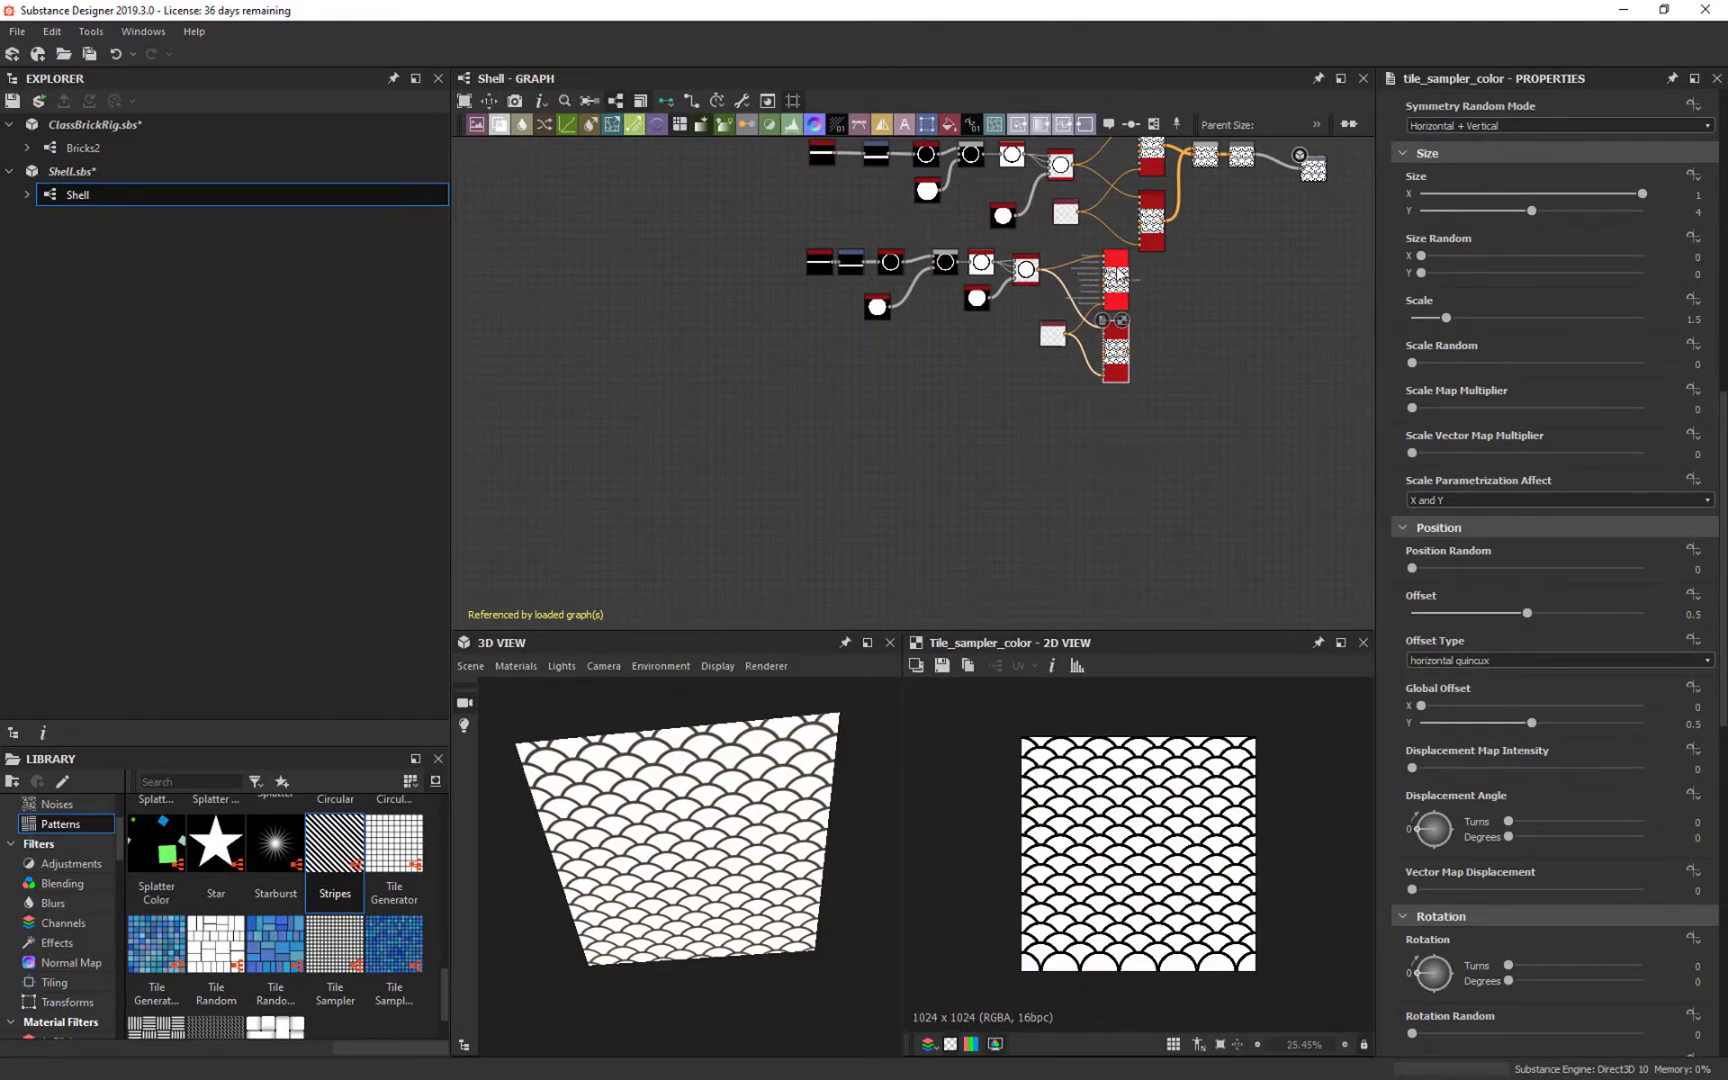
{"action": "left_click", "coordinate": [1120, 277]}
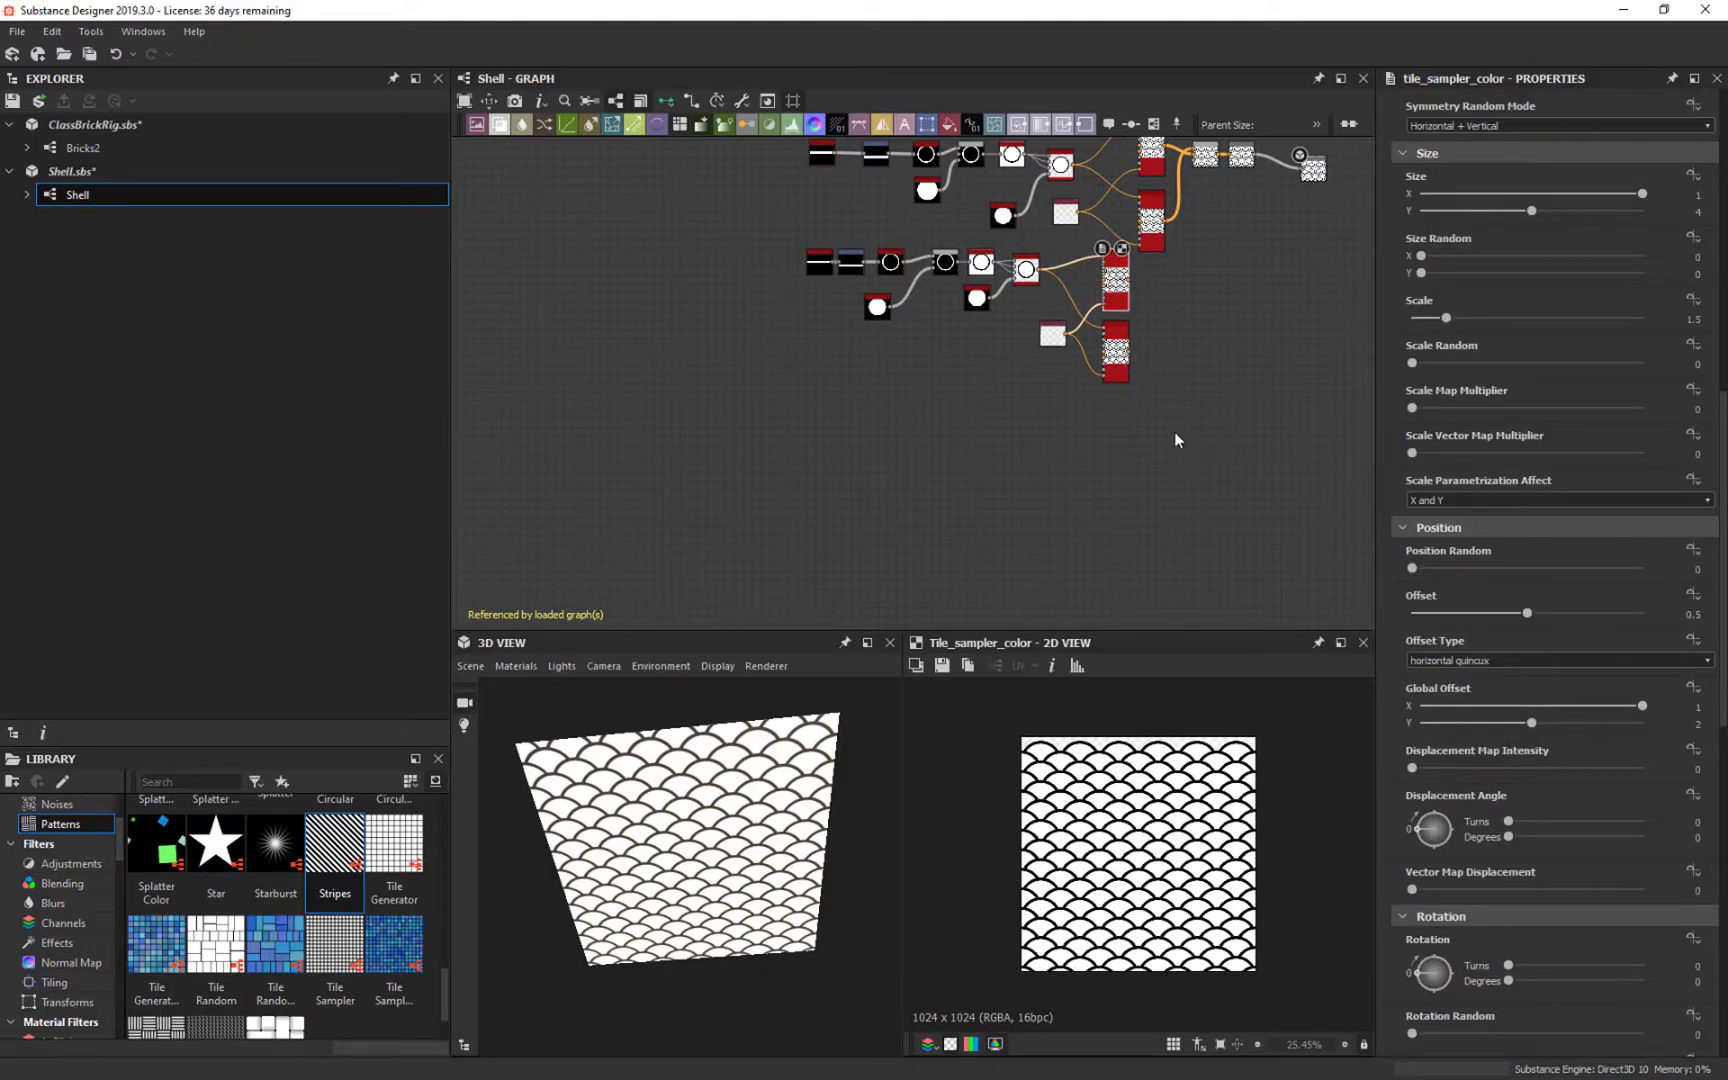
{"action": "left_click", "coordinate": [1119, 355]}
{"action": "middle_click_drag", "start_coordinate": [1190, 318], "coordinate": [950, 528]}
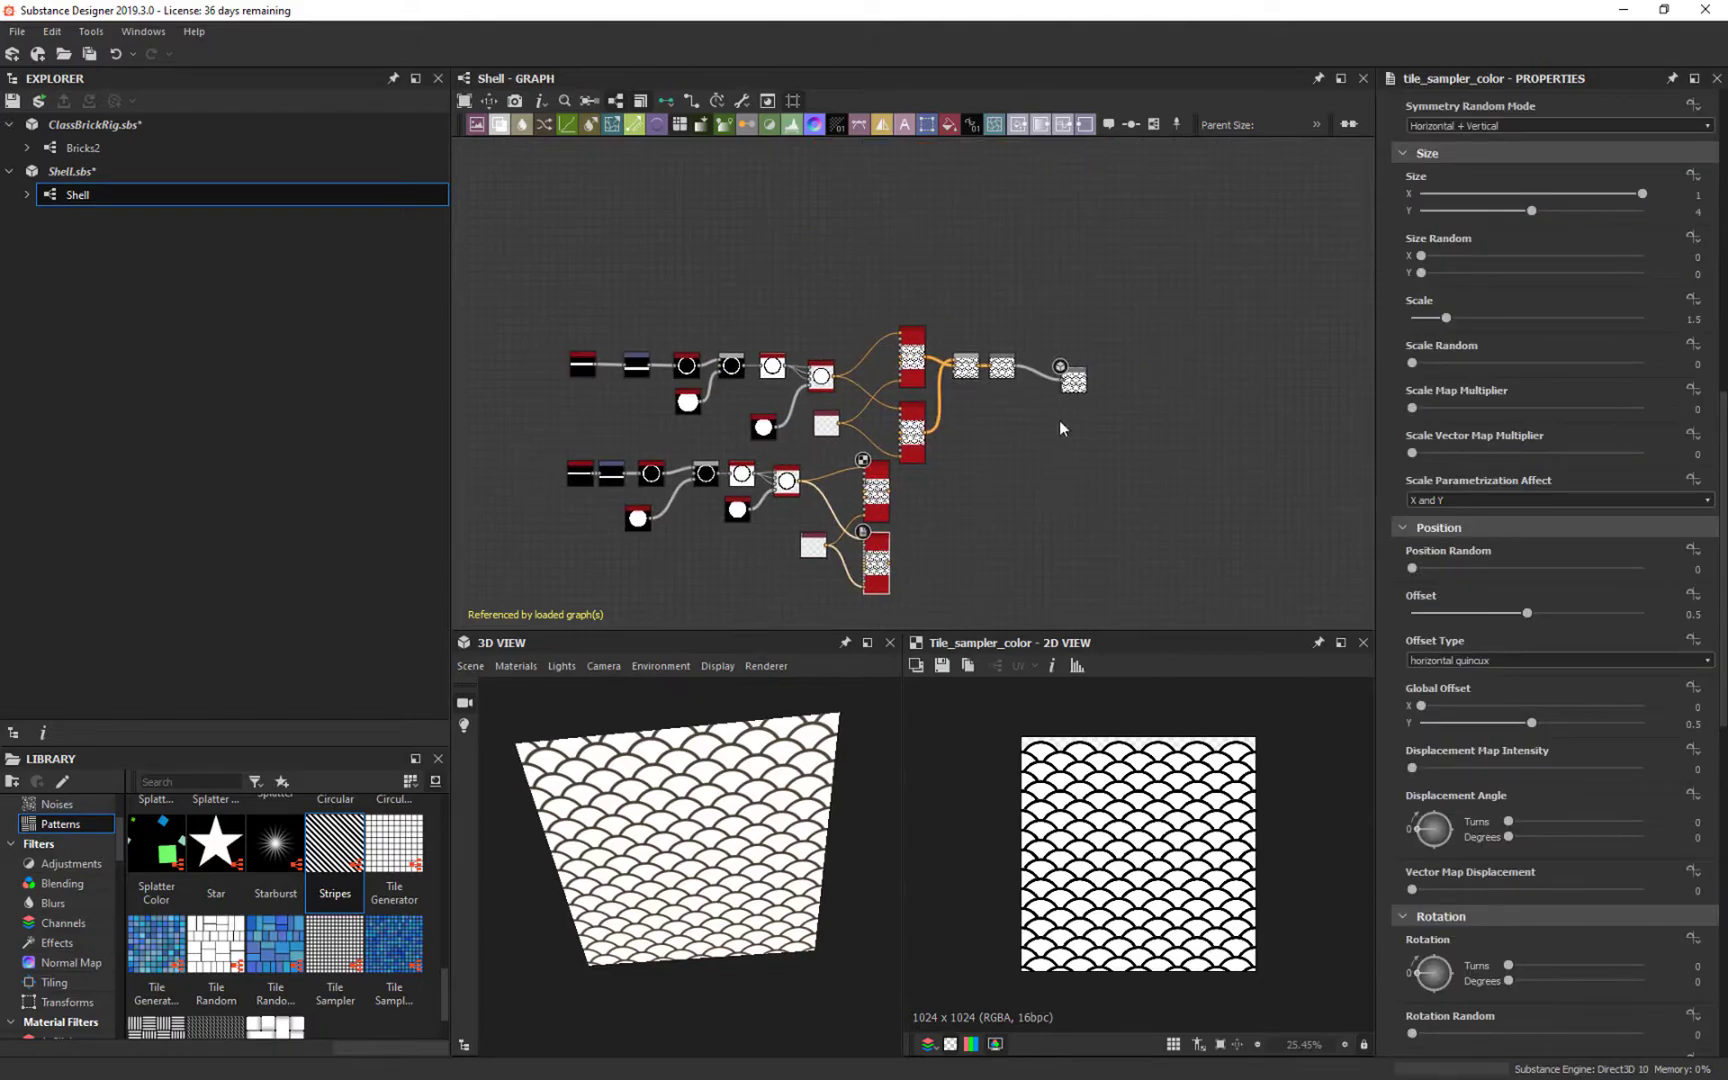
{"action": "scroll", "coordinate": [1000, 365], "scroll_direction": "up", "scroll_amount": 5}
Step: Add a Blend node fed by the upper Tile Sampler and wire the lower sampler into its second input
{"action": "middle_click_drag", "start_coordinate": [957, 427], "coordinate": [1036, 241]}
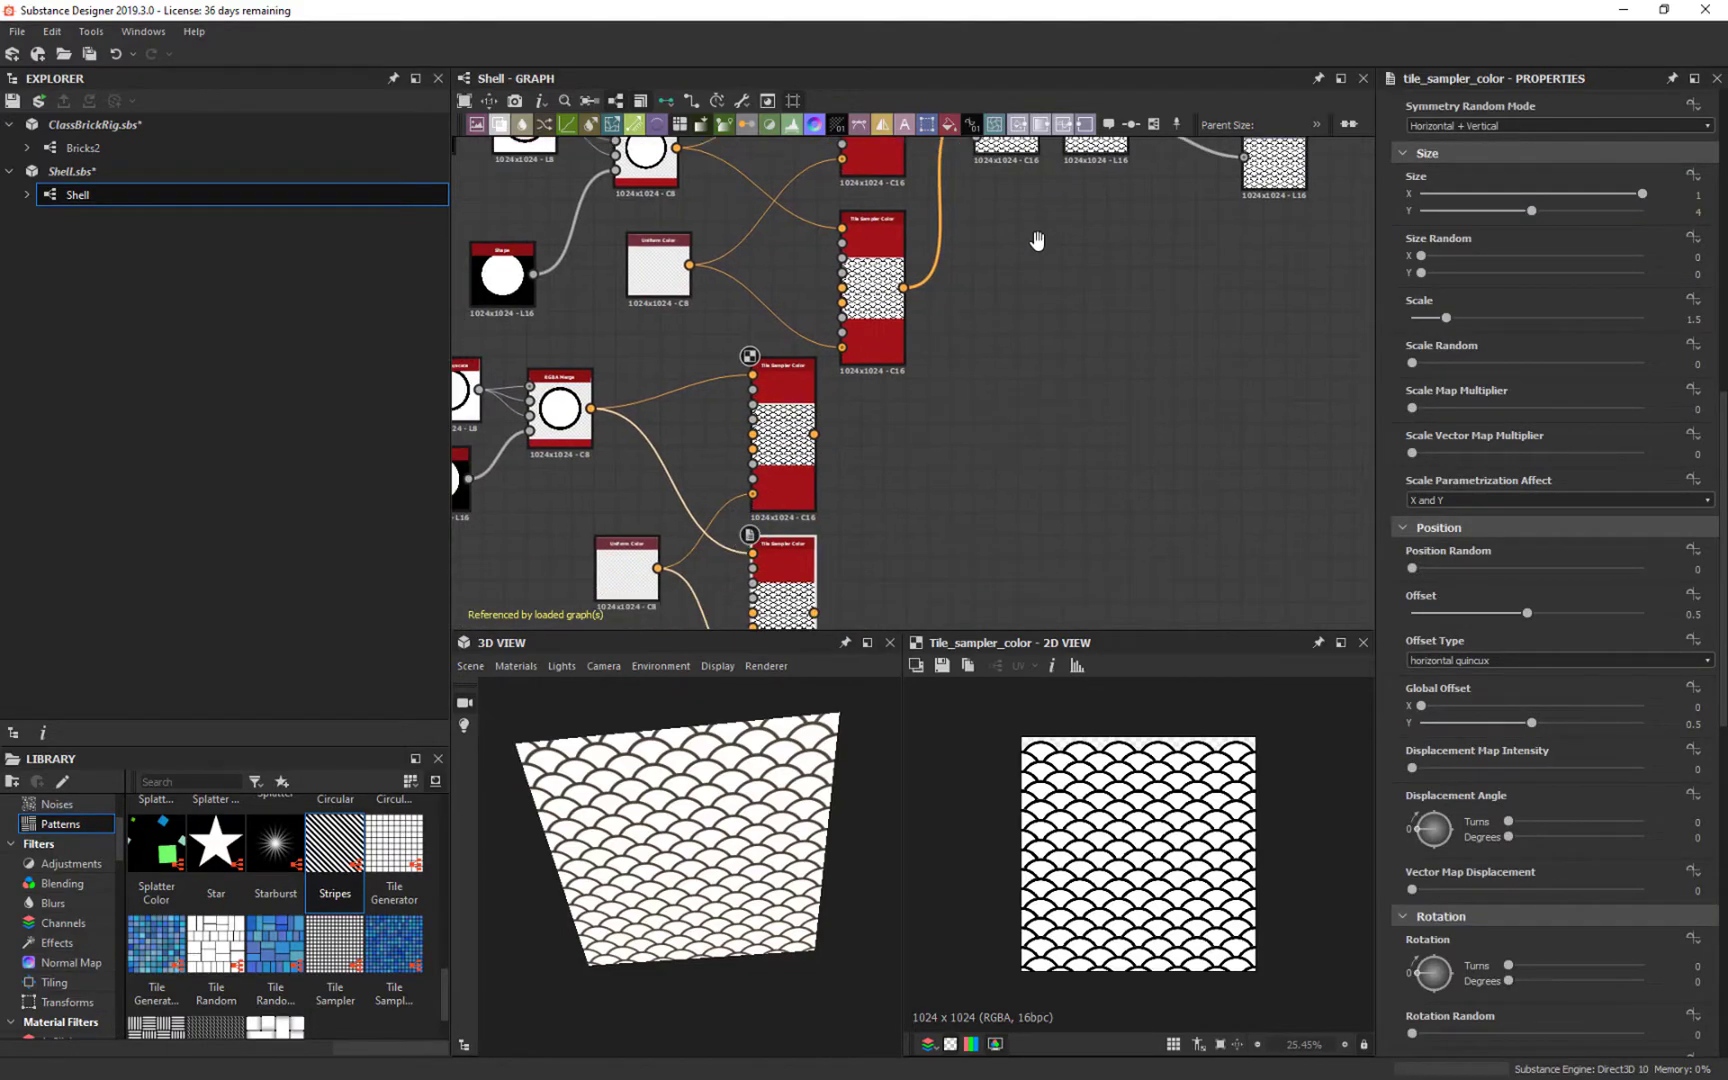
{"action": "left_click_drag", "start_coordinate": [815, 435], "coordinate": [968, 520]}
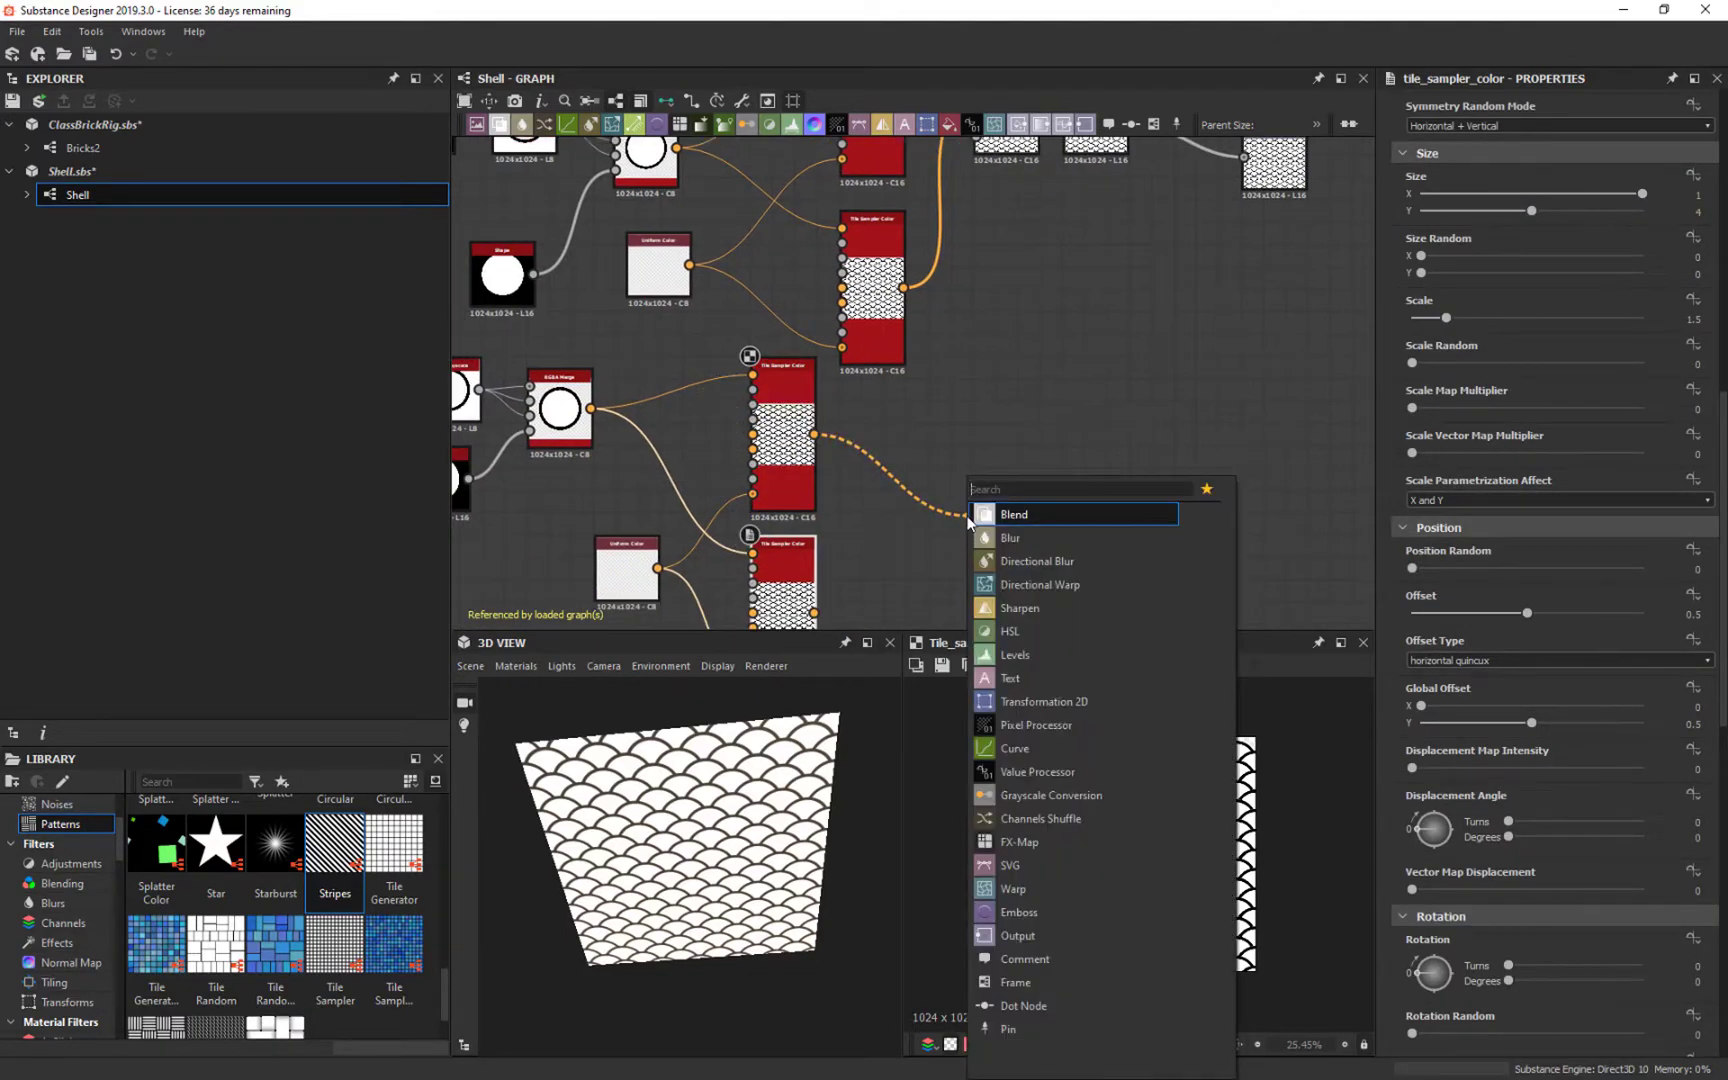
{"action": "left_click", "coordinate": [1012, 514]}
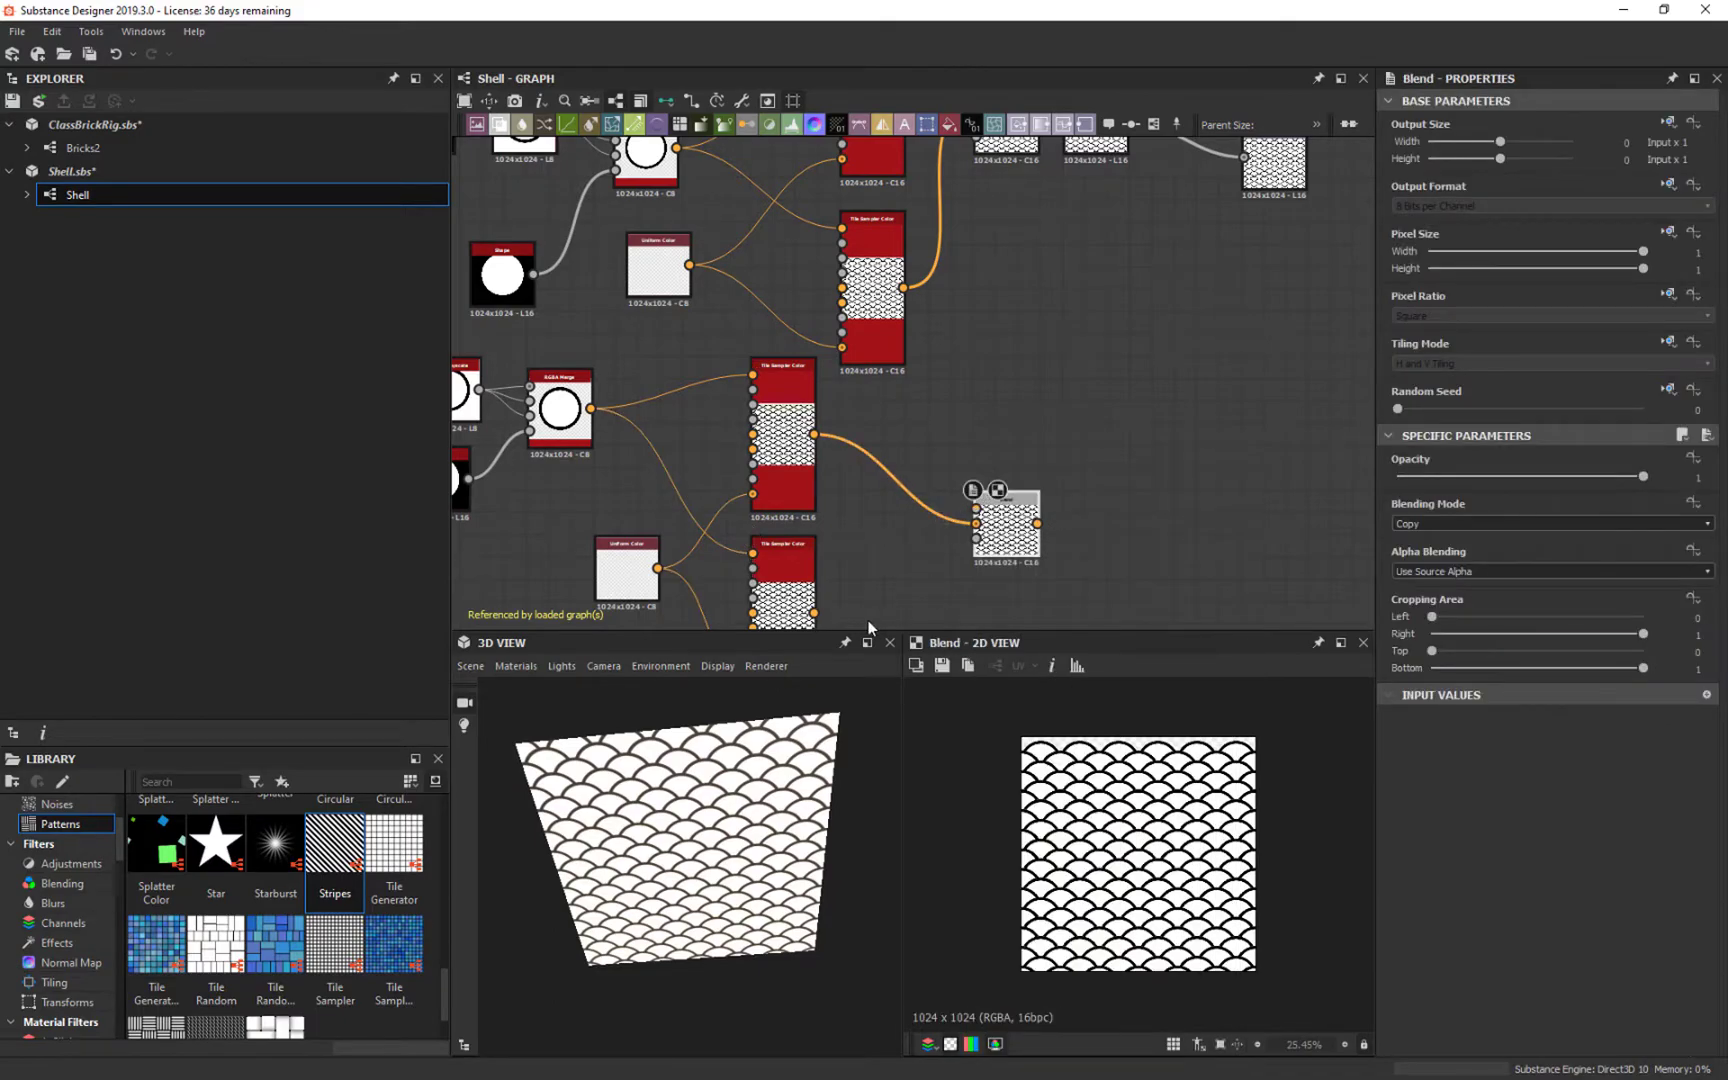
{"action": "left_click_drag", "start_coordinate": [814, 612], "coordinate": [976, 522]}
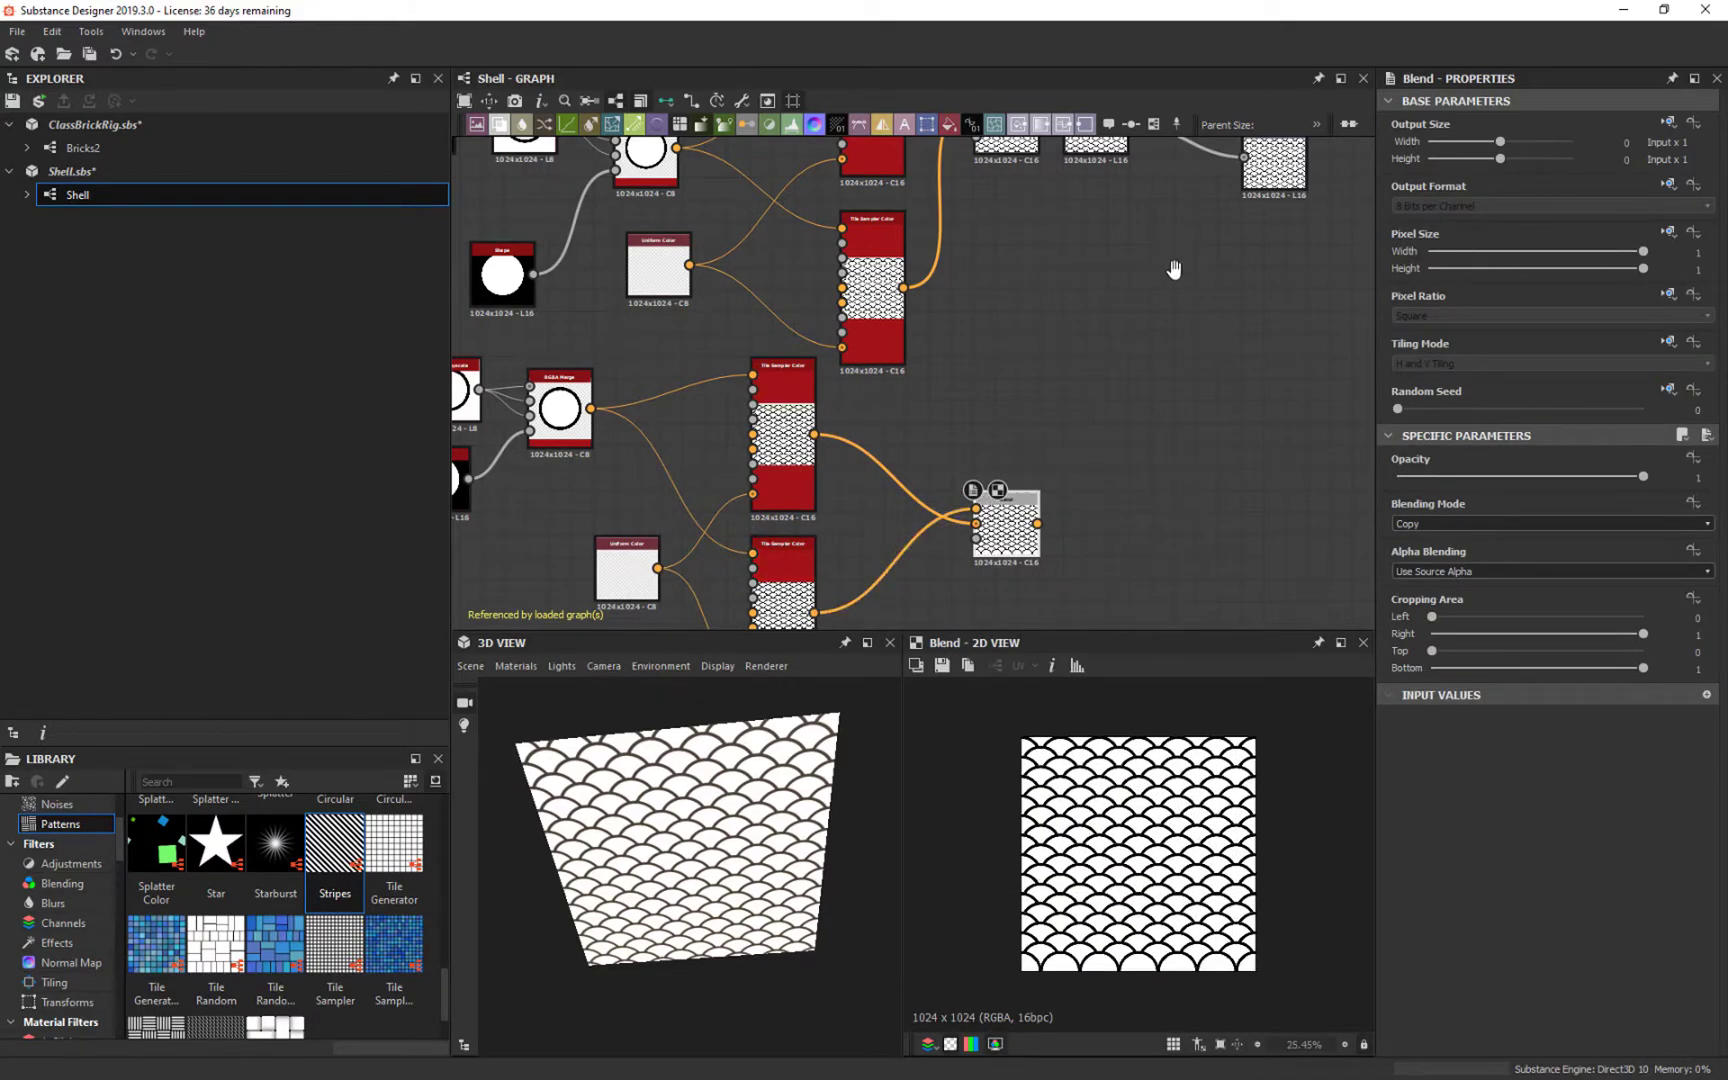
{"action": "middle_click_drag", "start_coordinate": [1166, 265], "coordinate": [1255, 129]}
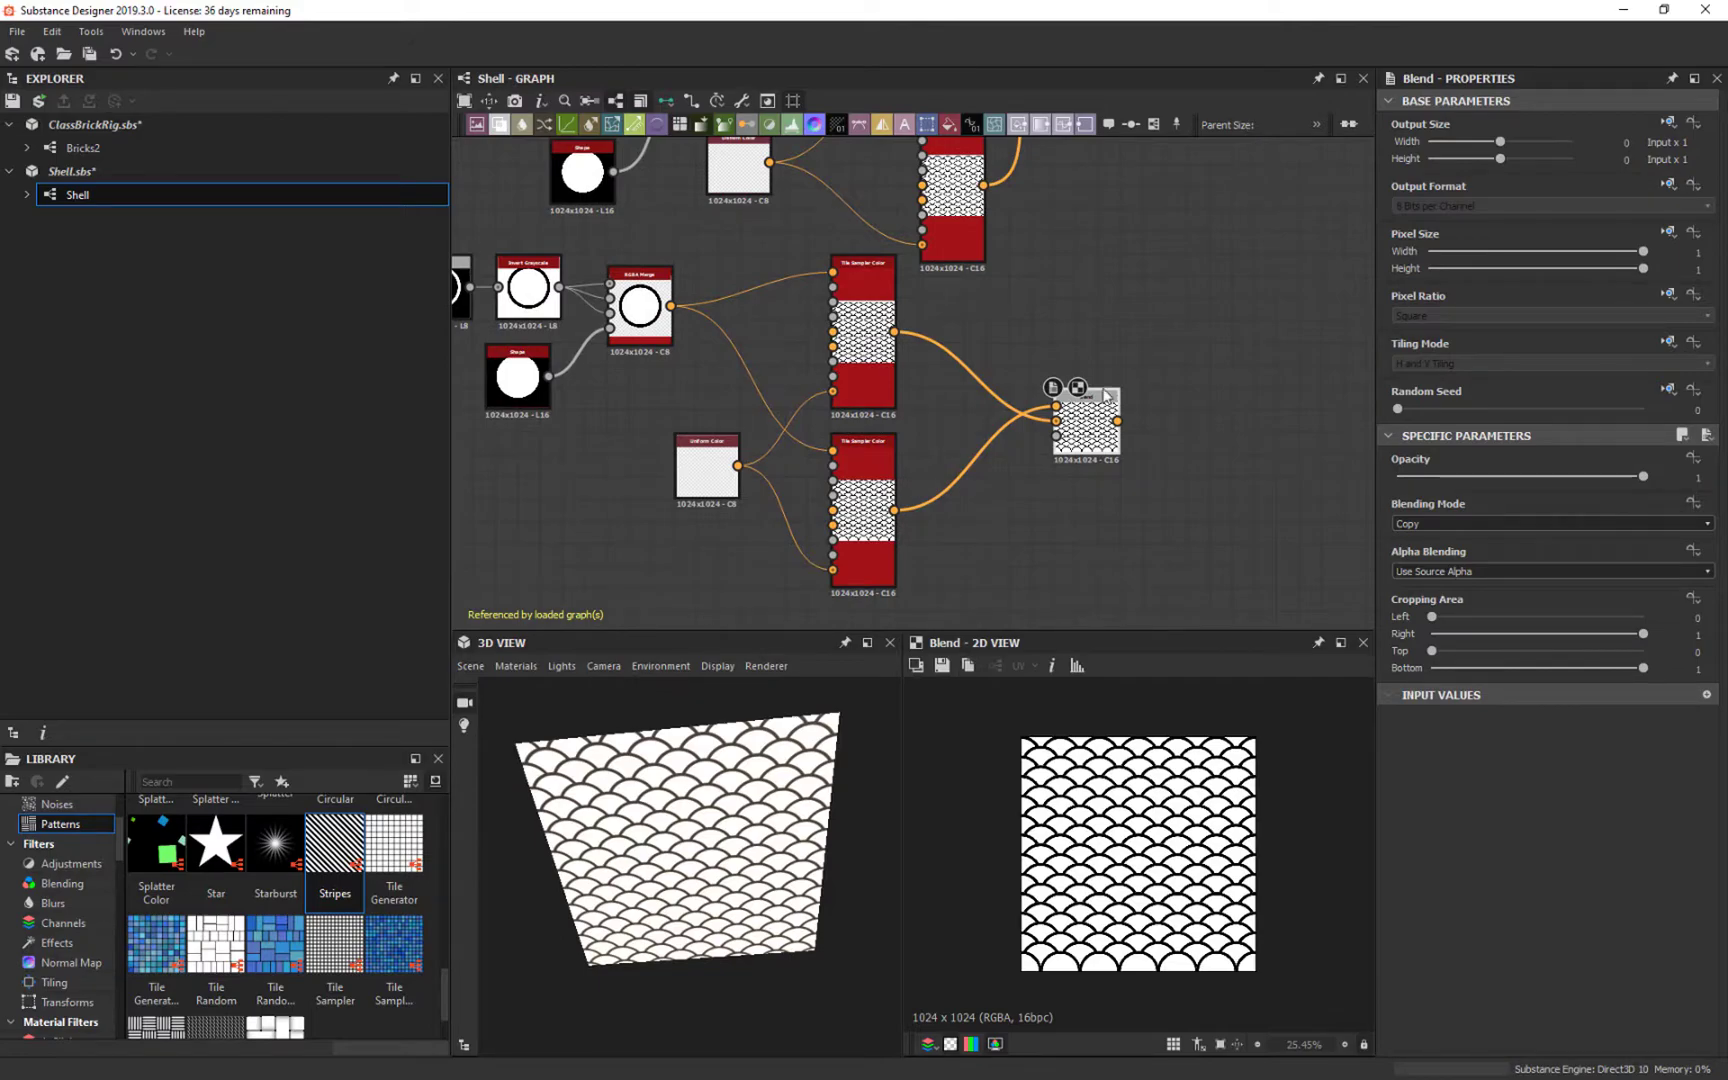
Step: Check the Blend's two input wires and pull a wire from the Blend output
{"action": "left_click_drag", "start_coordinate": [1020, 372], "coordinate": [1028, 460]}
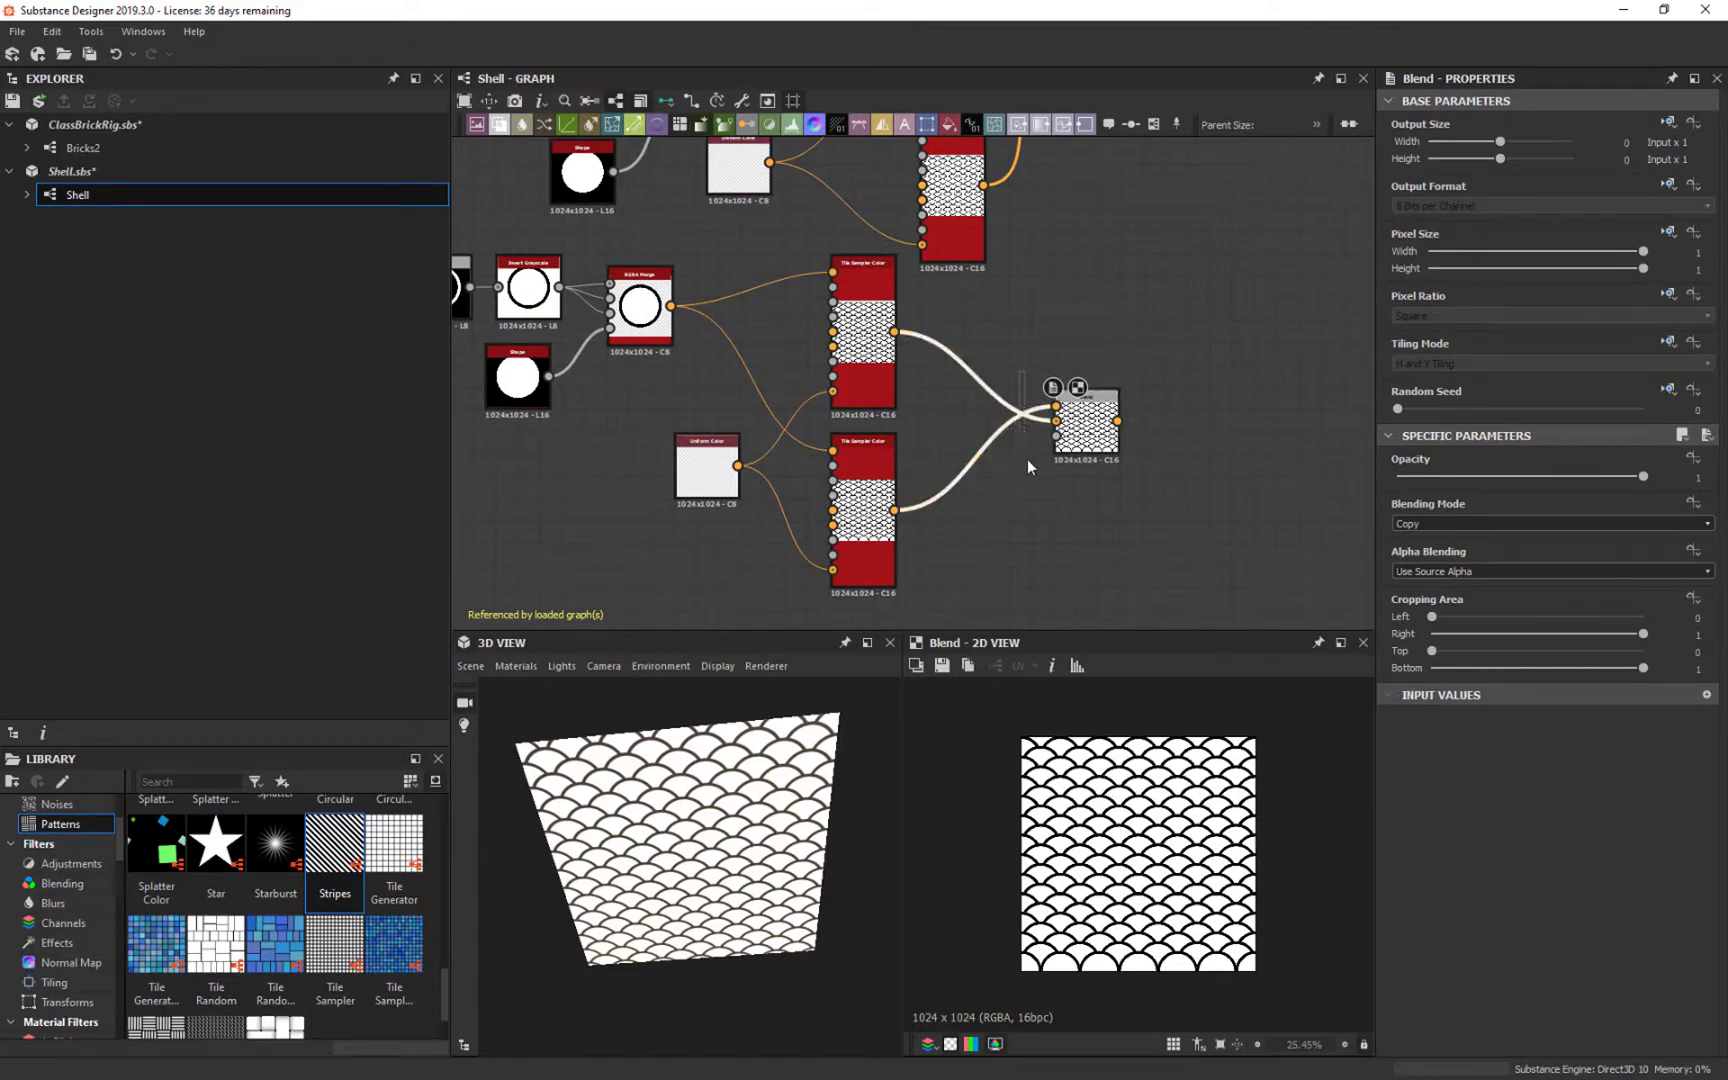
{"action": "right_click", "coordinate": [1241, 333]}
{"action": "left_click", "coordinate": [1149, 234]}
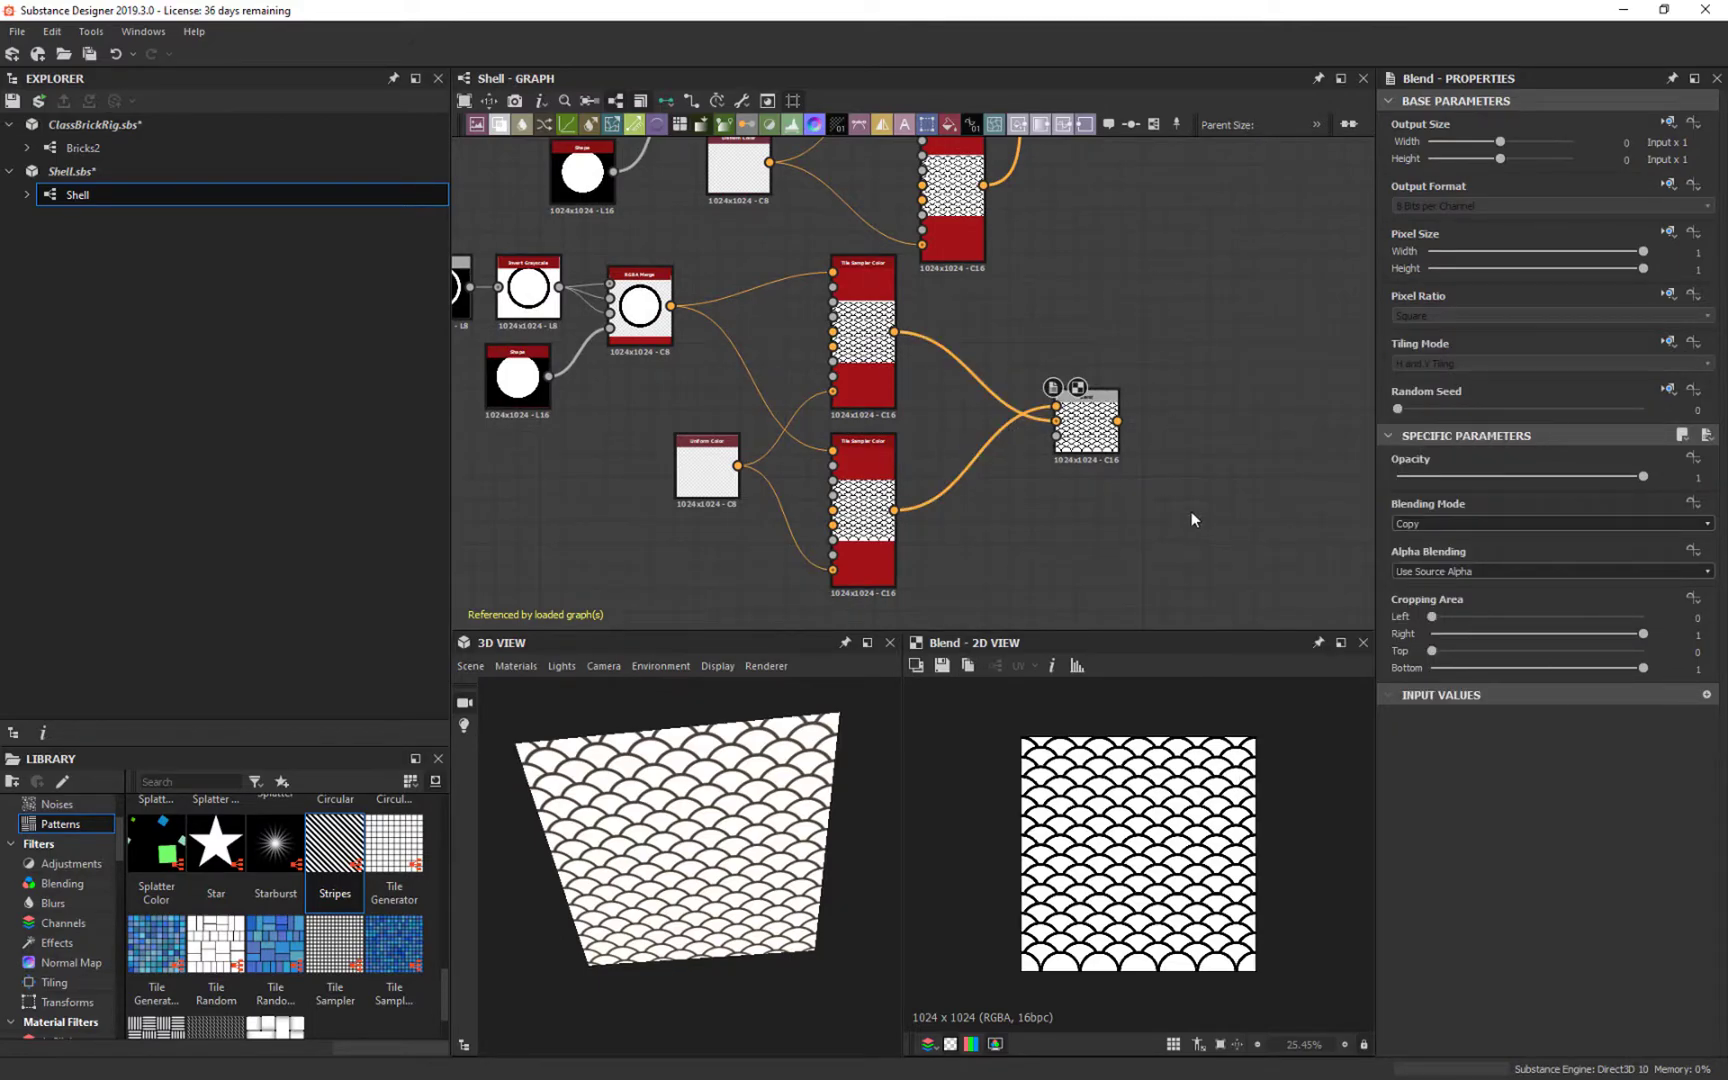
{"action": "left_click_drag", "start_coordinate": [996, 380], "coordinate": [1030, 460]}
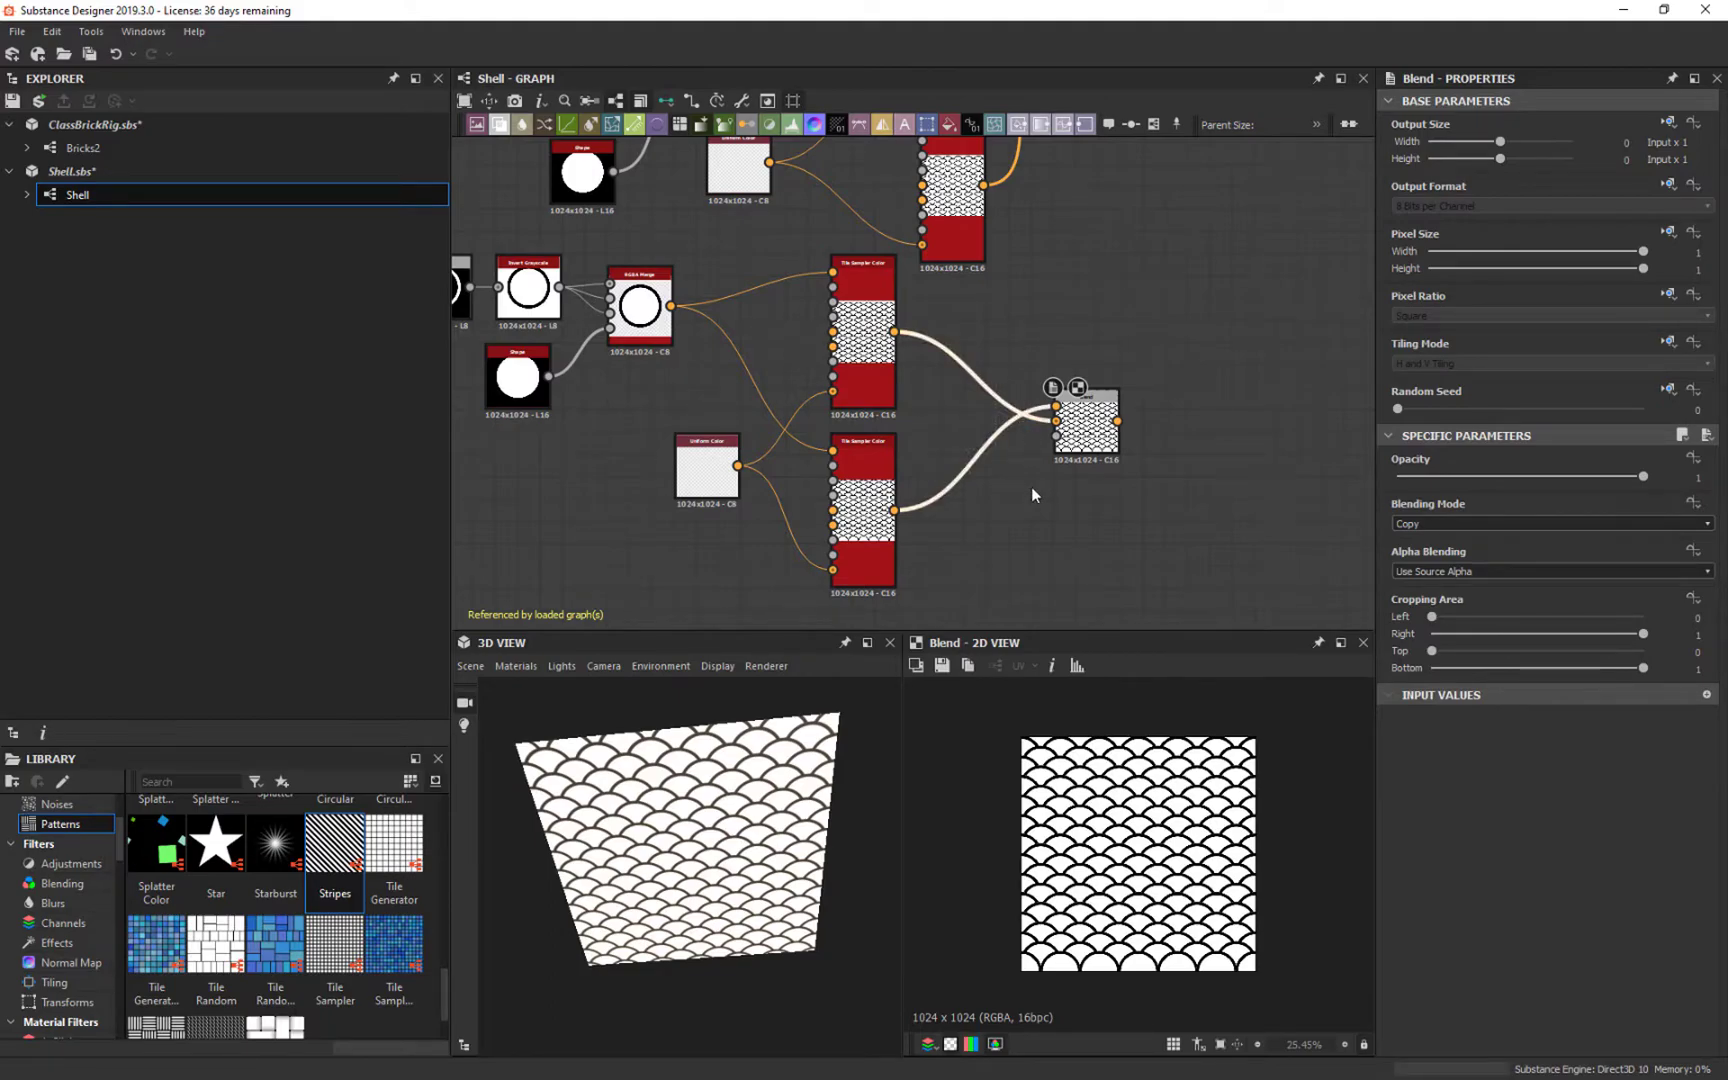
{"action": "middle_click_drag", "start_coordinate": [1170, 378], "coordinate": [1115, 388]}
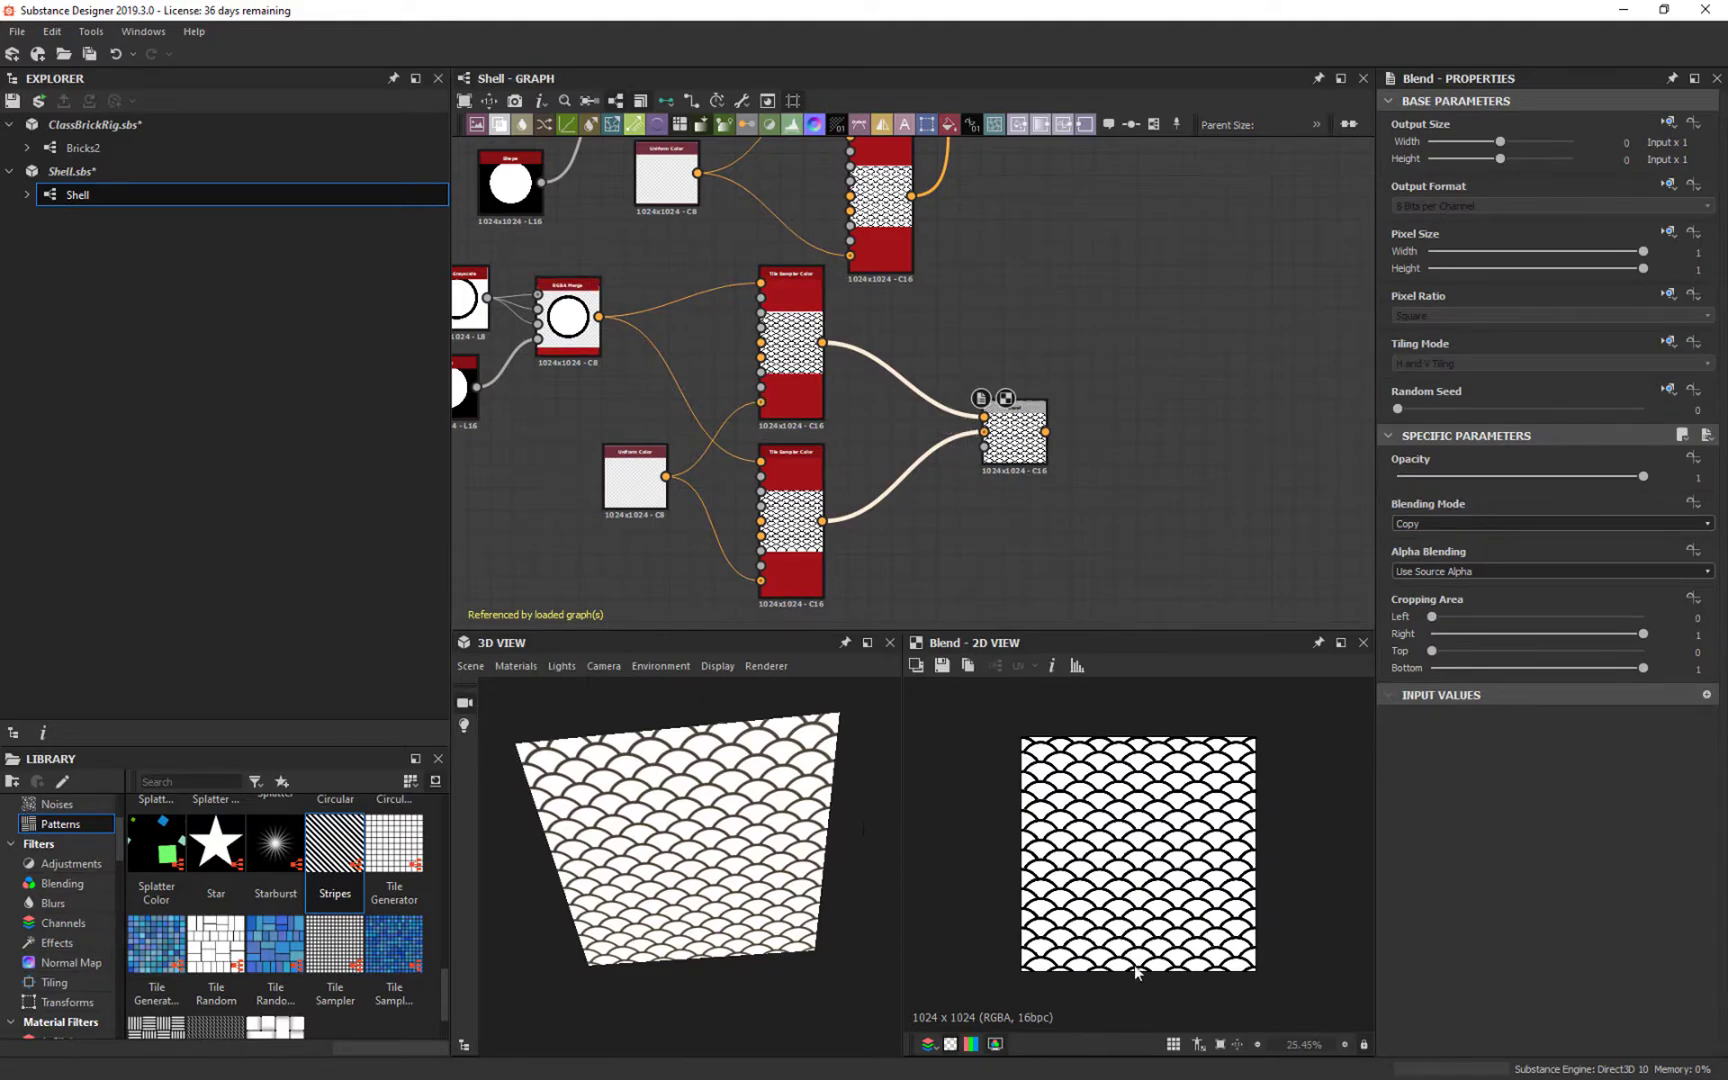
{"action": "left_click_drag", "start_coordinate": [1045, 432], "coordinate": [1148, 440]}
{"action": "middle_click_drag", "start_coordinate": [1189, 336], "coordinate": [1135, 322]}
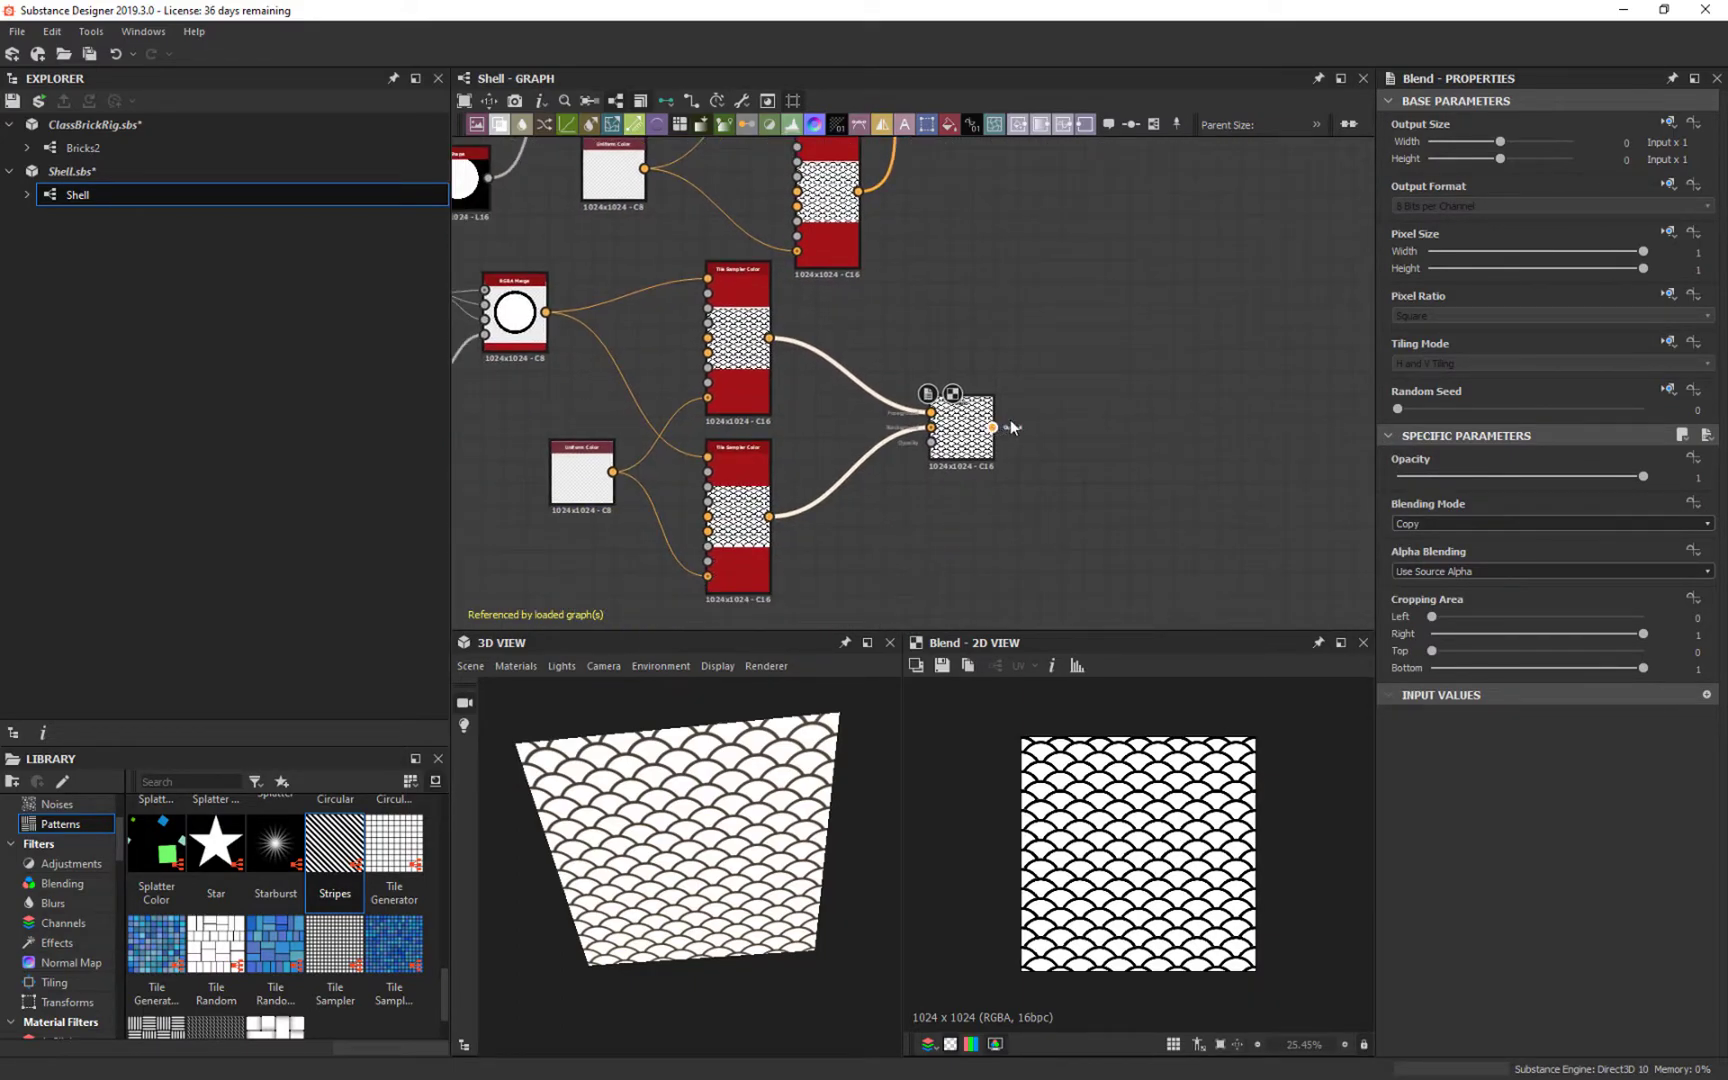
Step: Add an Output node wired to the Blend result and locate the original output node
{"action": "left_click_drag", "start_coordinate": [992, 427], "coordinate": [1107, 425]}
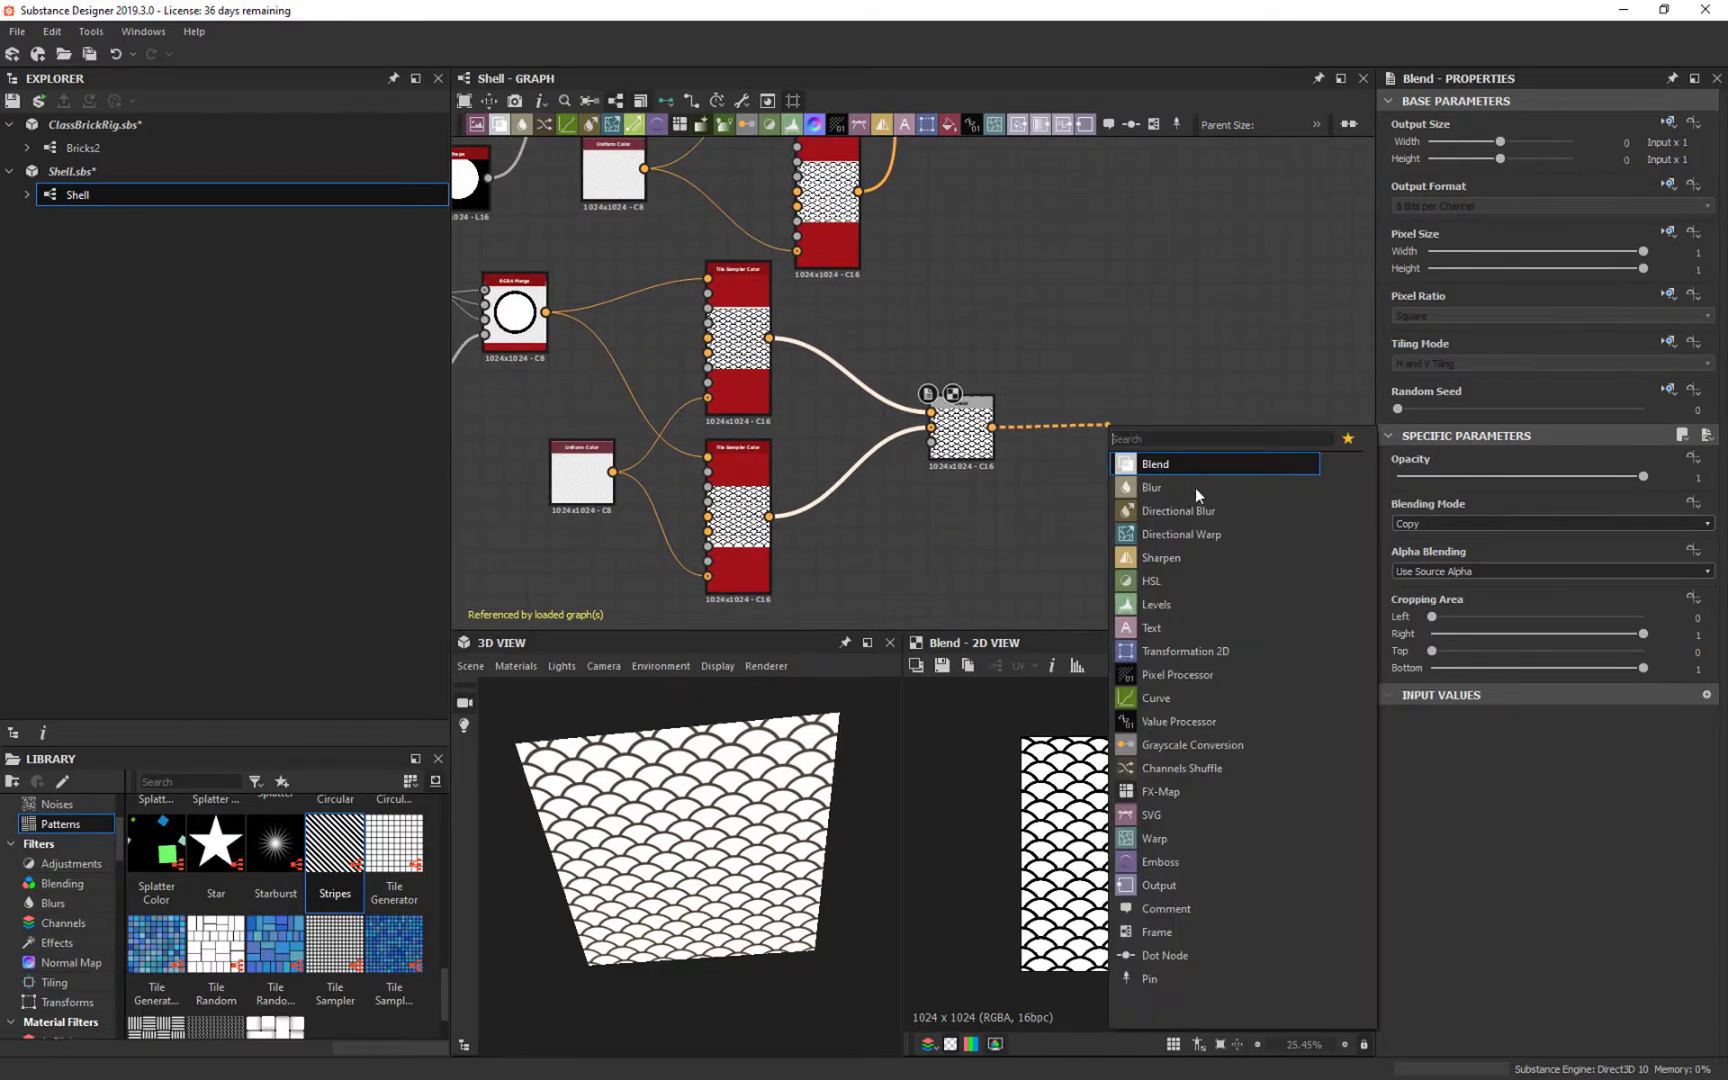
{"action": "left_click", "coordinate": [1158, 885]}
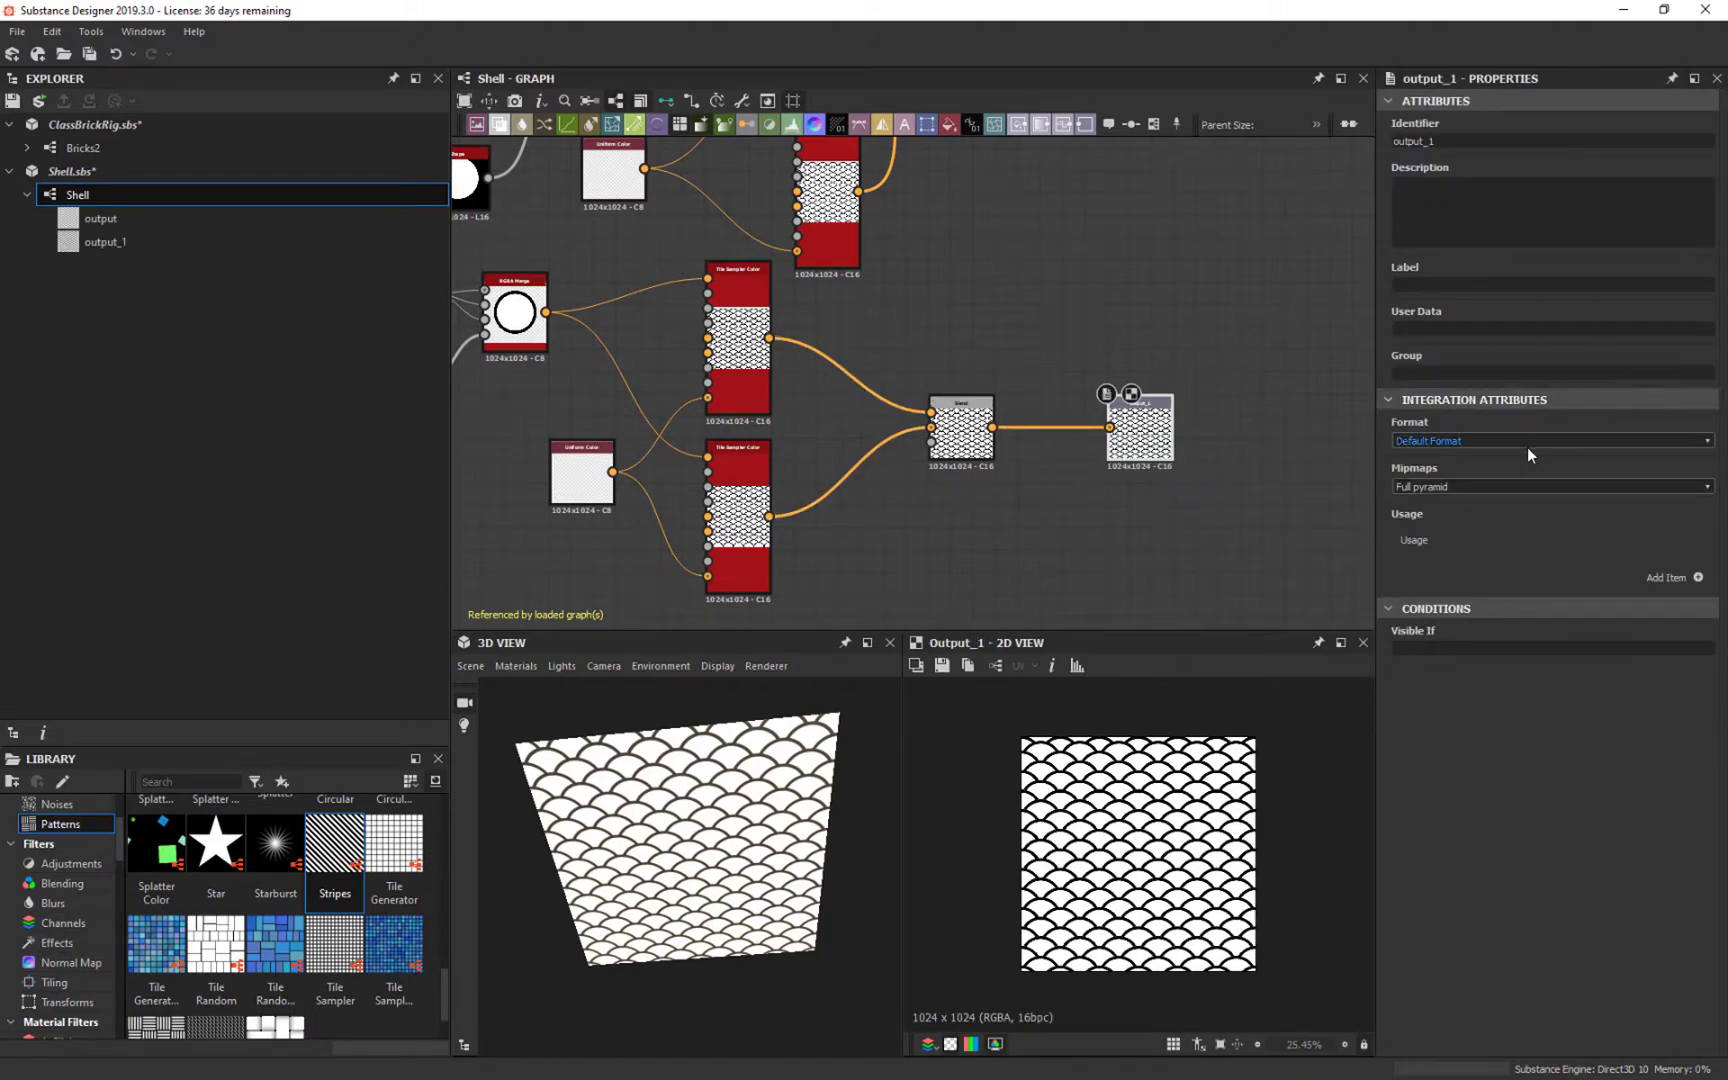
{"action": "middle_click_drag", "start_coordinate": [1193, 237], "coordinate": [1143, 420]}
{"action": "left_click", "coordinate": [1181, 260]}
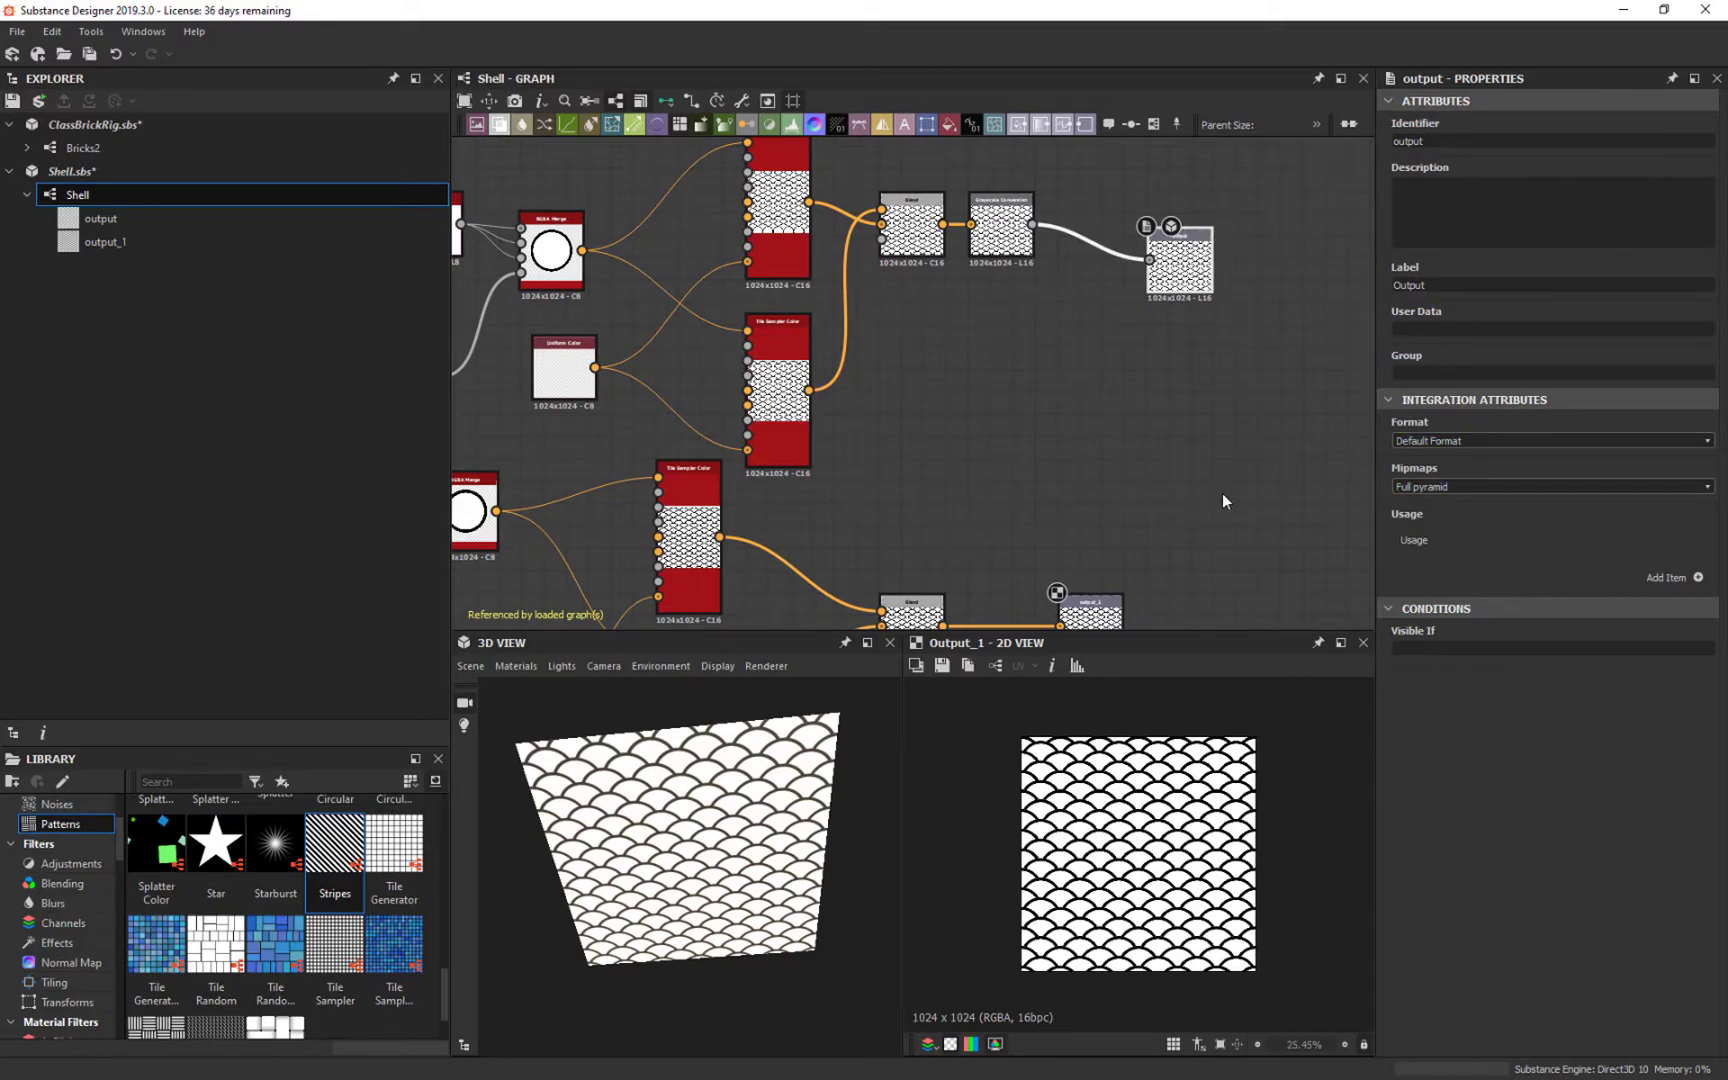
{"action": "middle_click_drag", "start_coordinate": [1197, 528], "coordinate": [1221, 268]}
Step: Move the new output node slightly right beside the Blend and select it for renaming
{"action": "scroll", "coordinate": [1163, 380], "scroll_direction": "up", "scroll_amount": 3}
{"action": "scroll", "coordinate": [1125, 375], "scroll_direction": "down", "scroll_amount": 4}
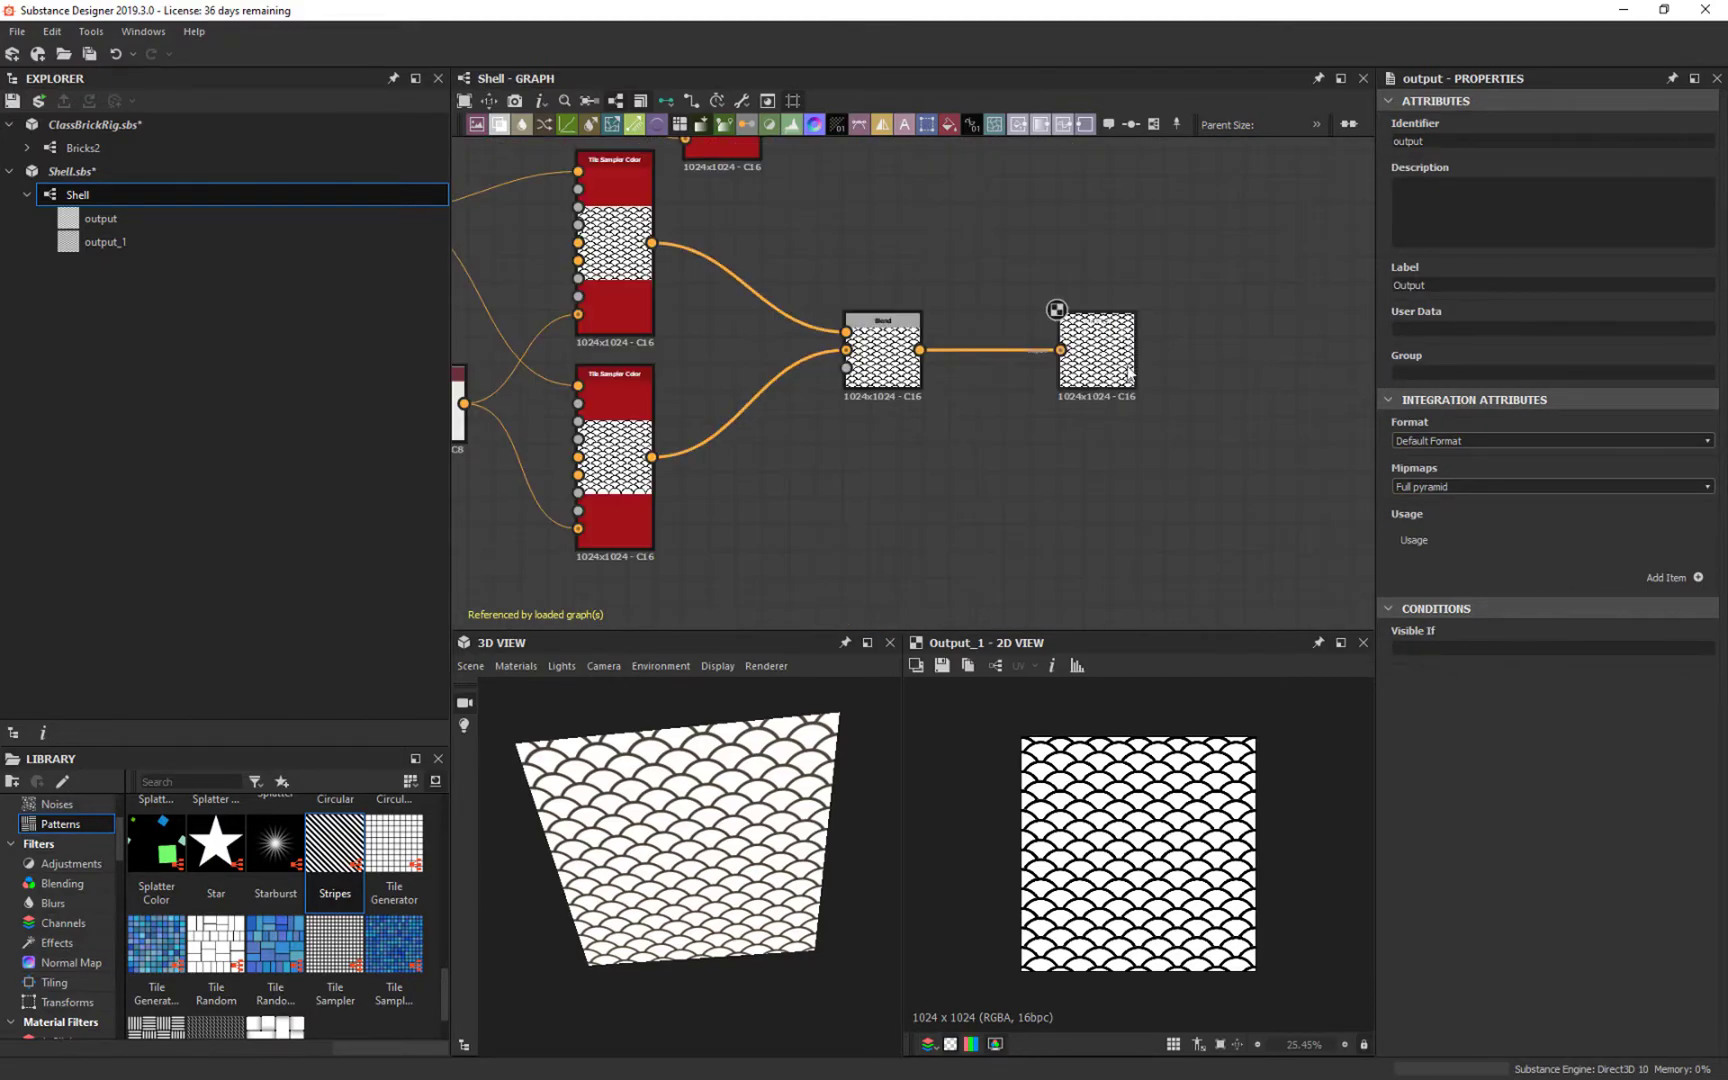
{"action": "middle_click_drag", "start_coordinate": [1061, 316], "coordinate": [1095, 513]}
{"action": "middle_click_drag", "start_coordinate": [1117, 416], "coordinate": [1157, 272]}
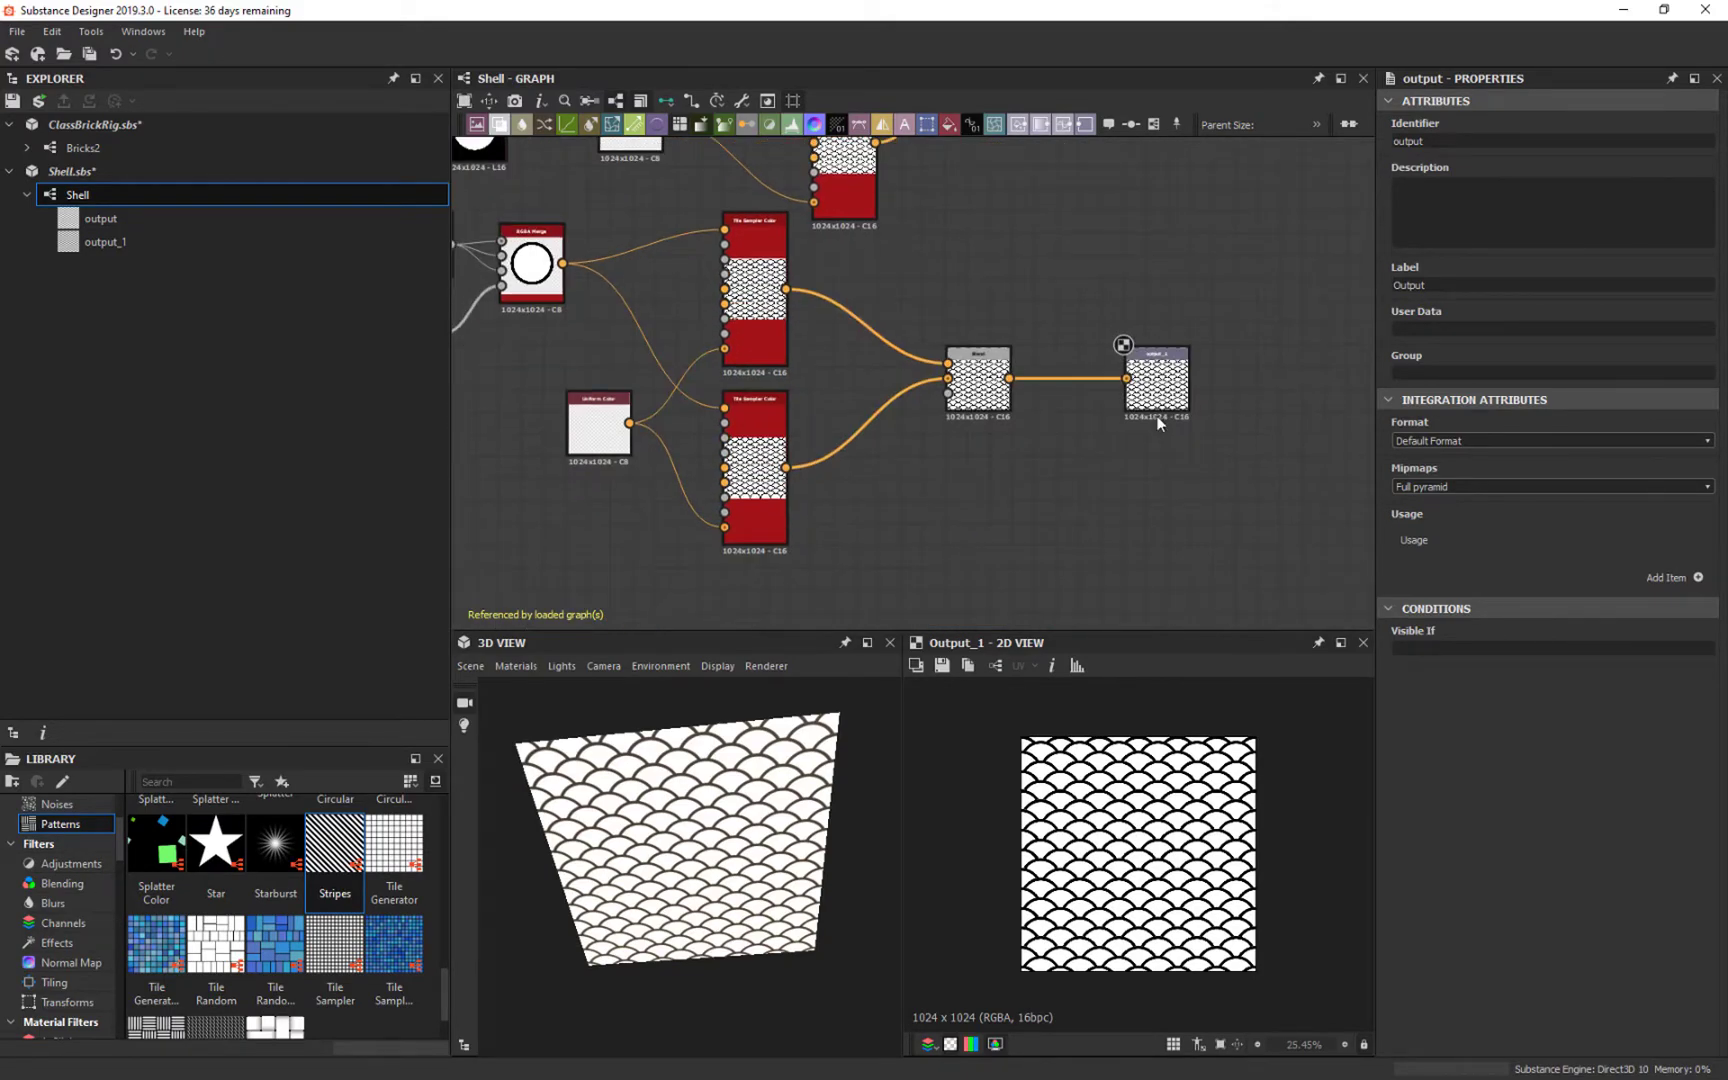
{"action": "left_click_drag", "start_coordinate": [1157, 394], "coordinate": [1205, 397]}
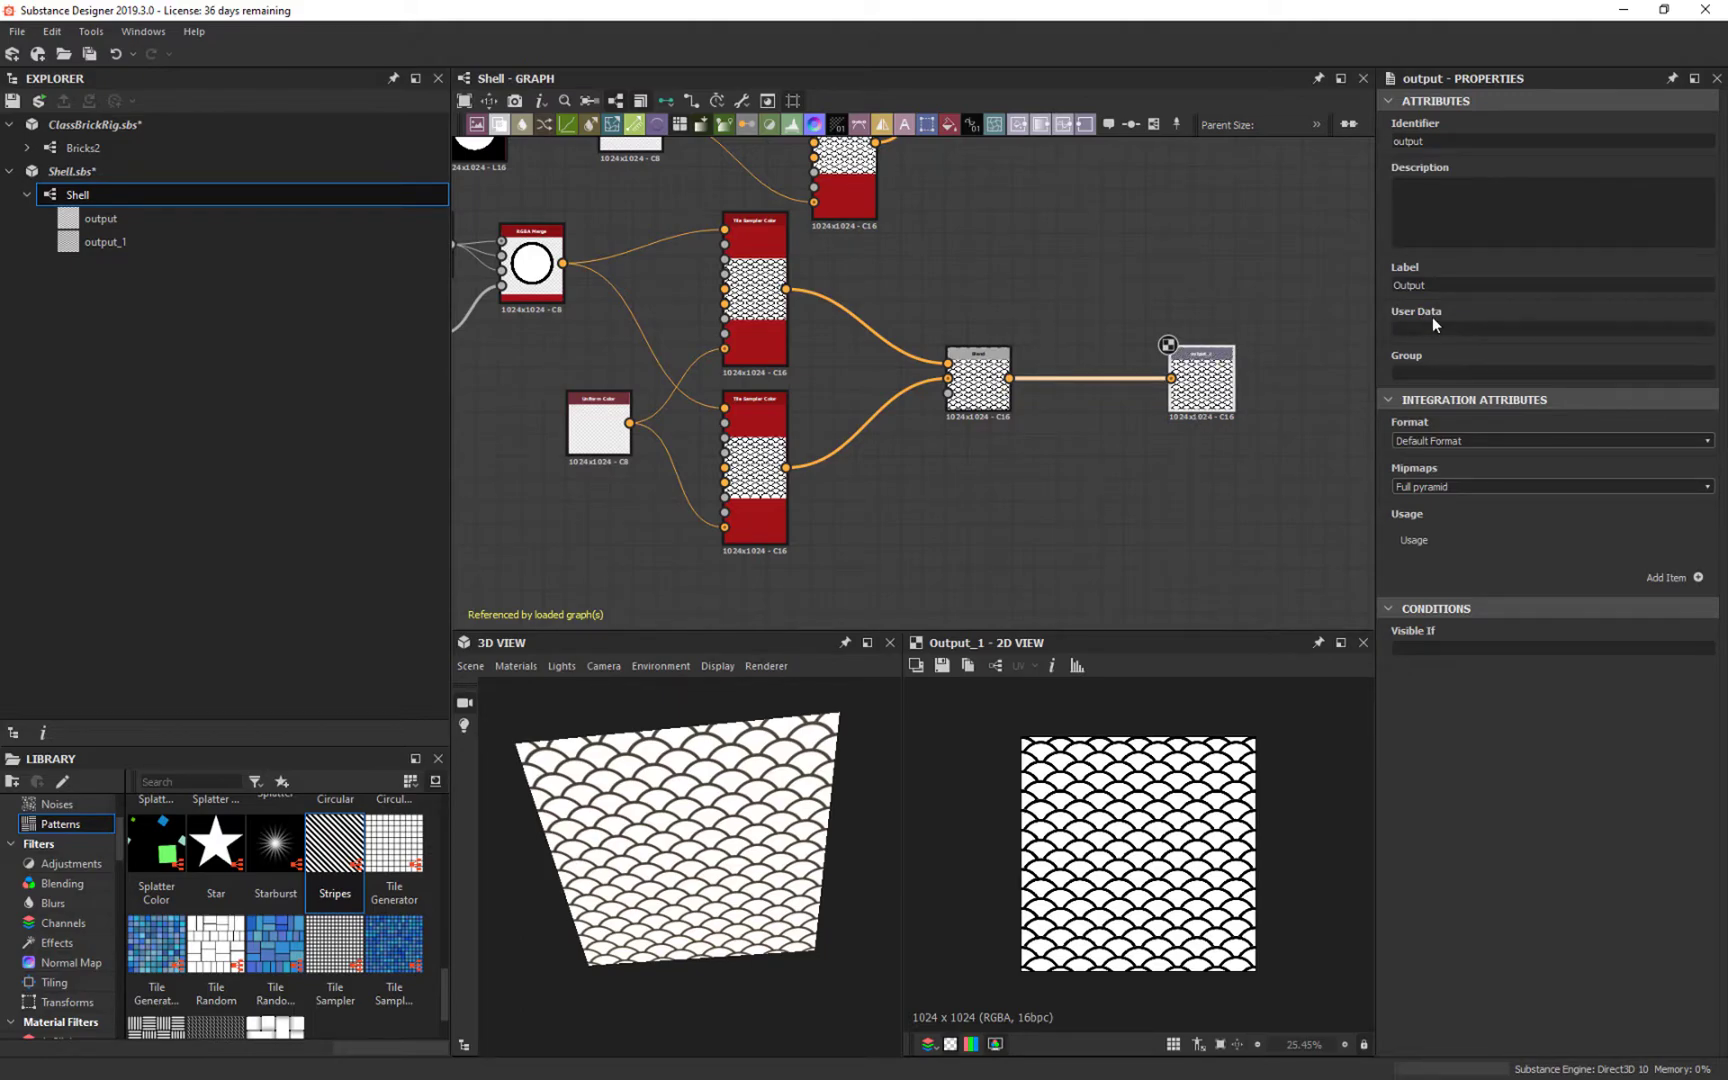
{"action": "left_click", "coordinate": [1195, 360]}
{"action": "middle_click_drag", "start_coordinate": [1231, 215], "coordinate": [1133, 372]}
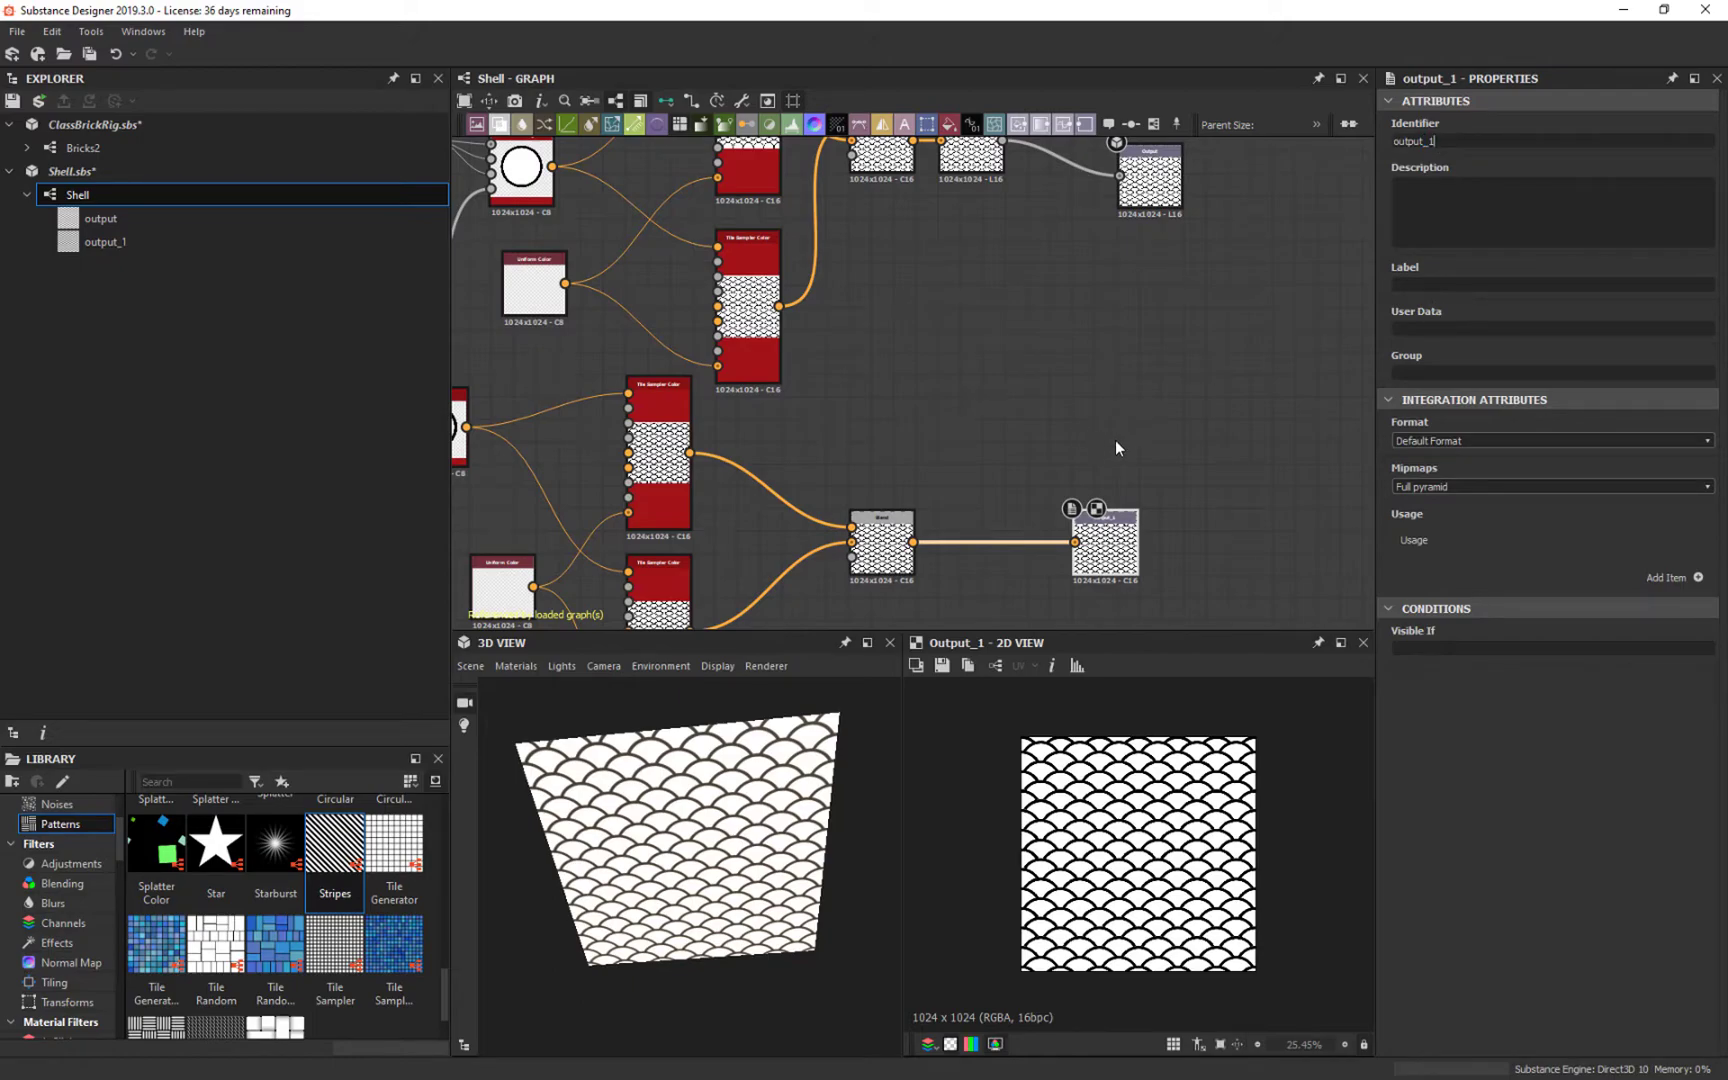
{"action": "middle_click_drag", "start_coordinate": [1150, 421], "coordinate": [1161, 351]}
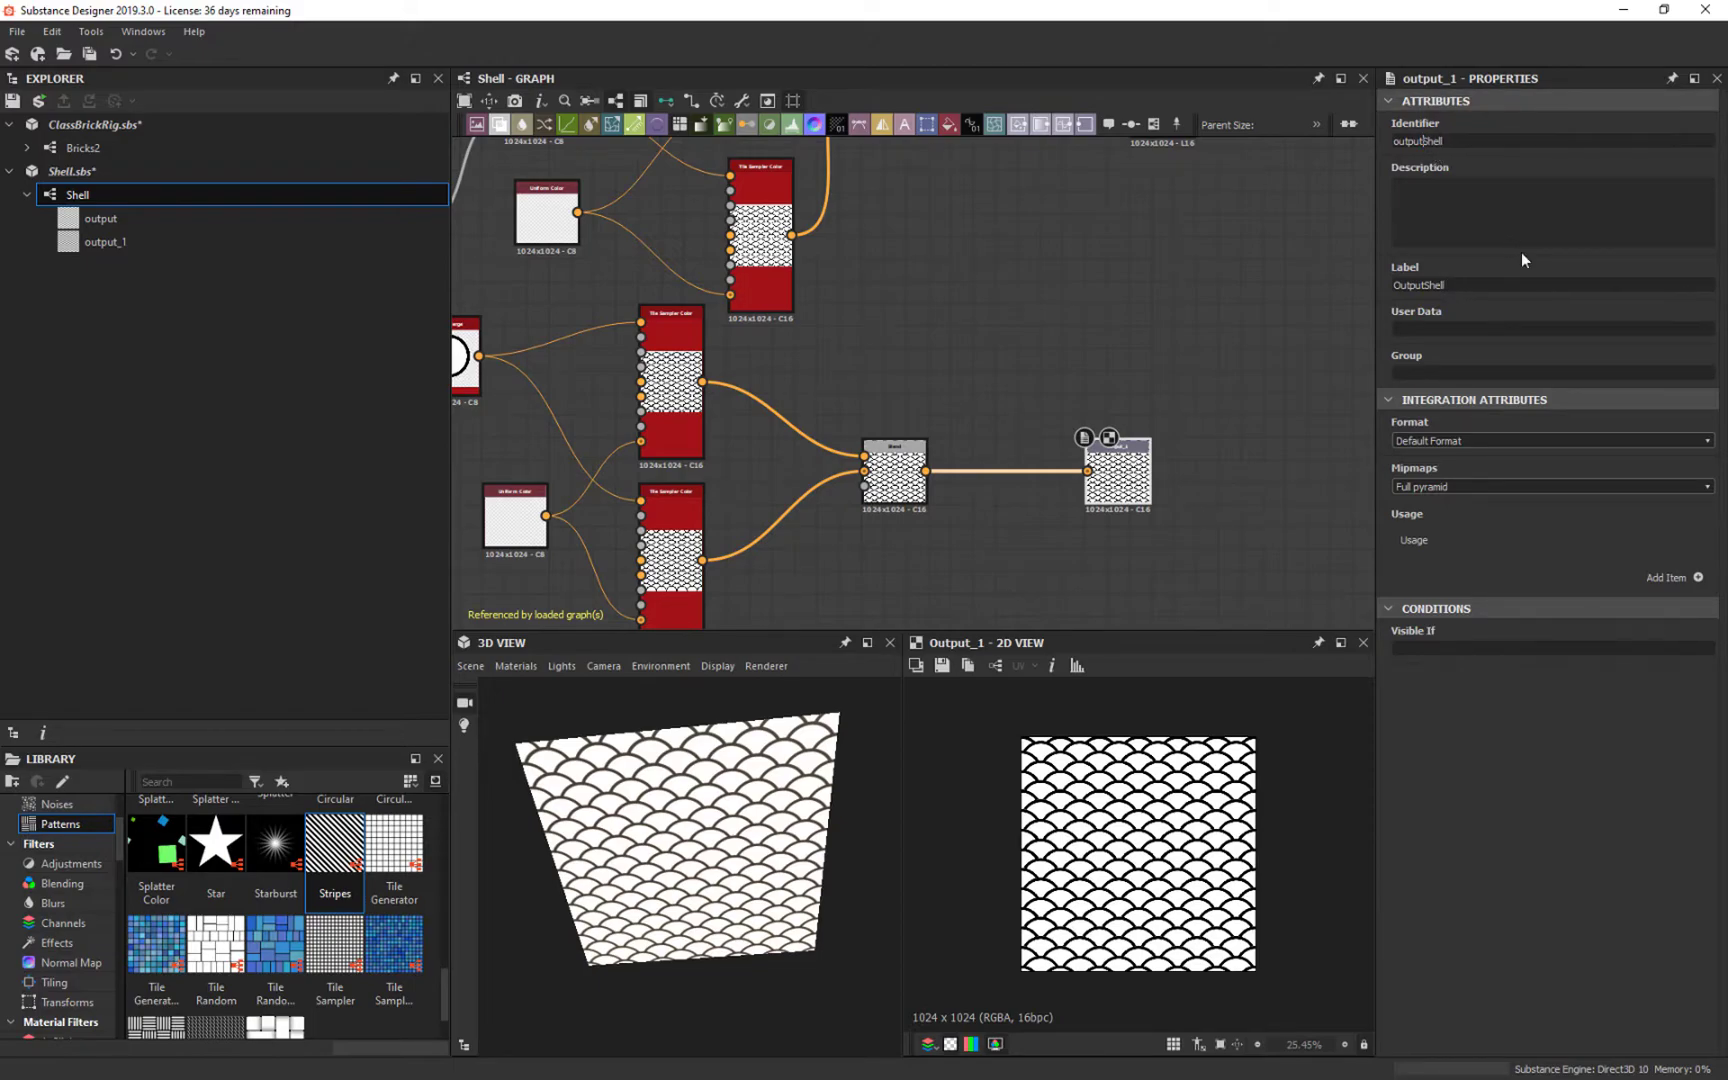
Step: Frame the Blend and output nodes and select the link between them
{"action": "middle_click_drag", "start_coordinate": [1173, 458], "coordinate": [1172, 412]}
{"action": "scroll", "coordinate": [1068, 461], "scroll_direction": "up", "scroll_amount": 4}
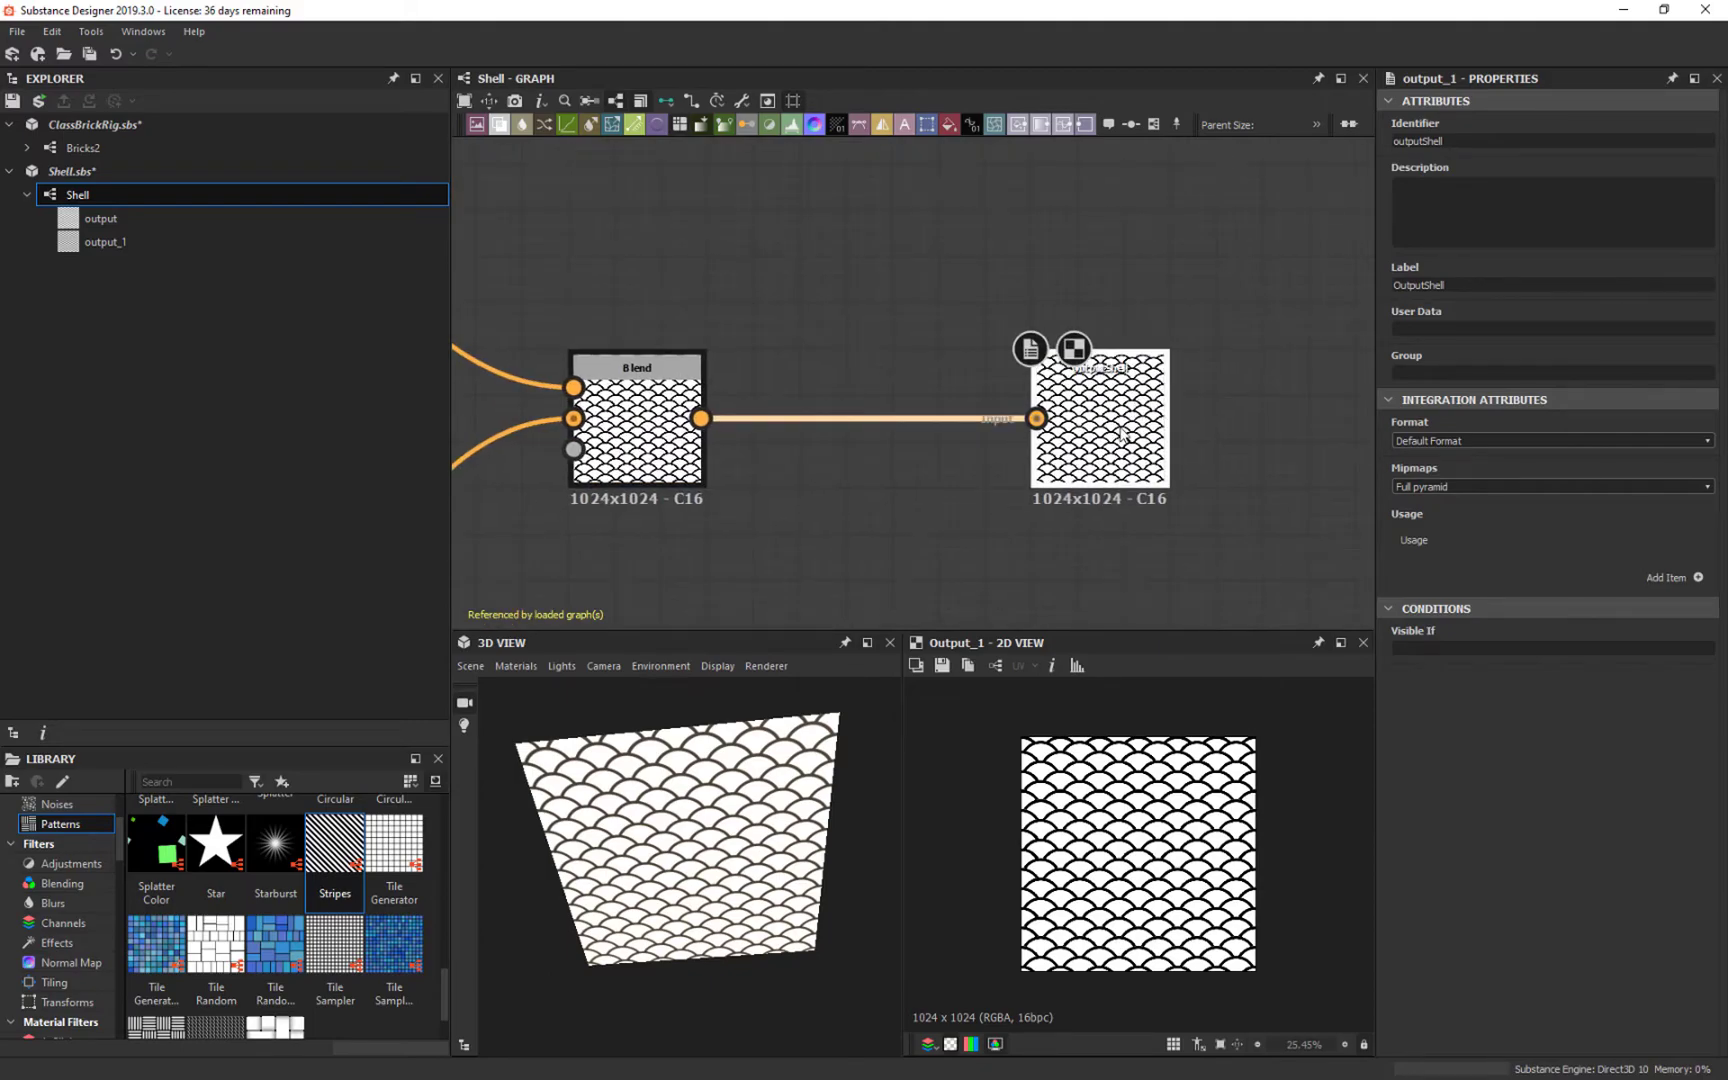
{"action": "scroll", "coordinate": [1065, 378], "scroll_direction": "up", "scroll_amount": 3}
{"action": "scroll", "coordinate": [1005, 408], "scroll_direction": "down", "scroll_amount": 4}
{"action": "middle_click_drag", "start_coordinate": [988, 435], "coordinate": [1093, 363]}
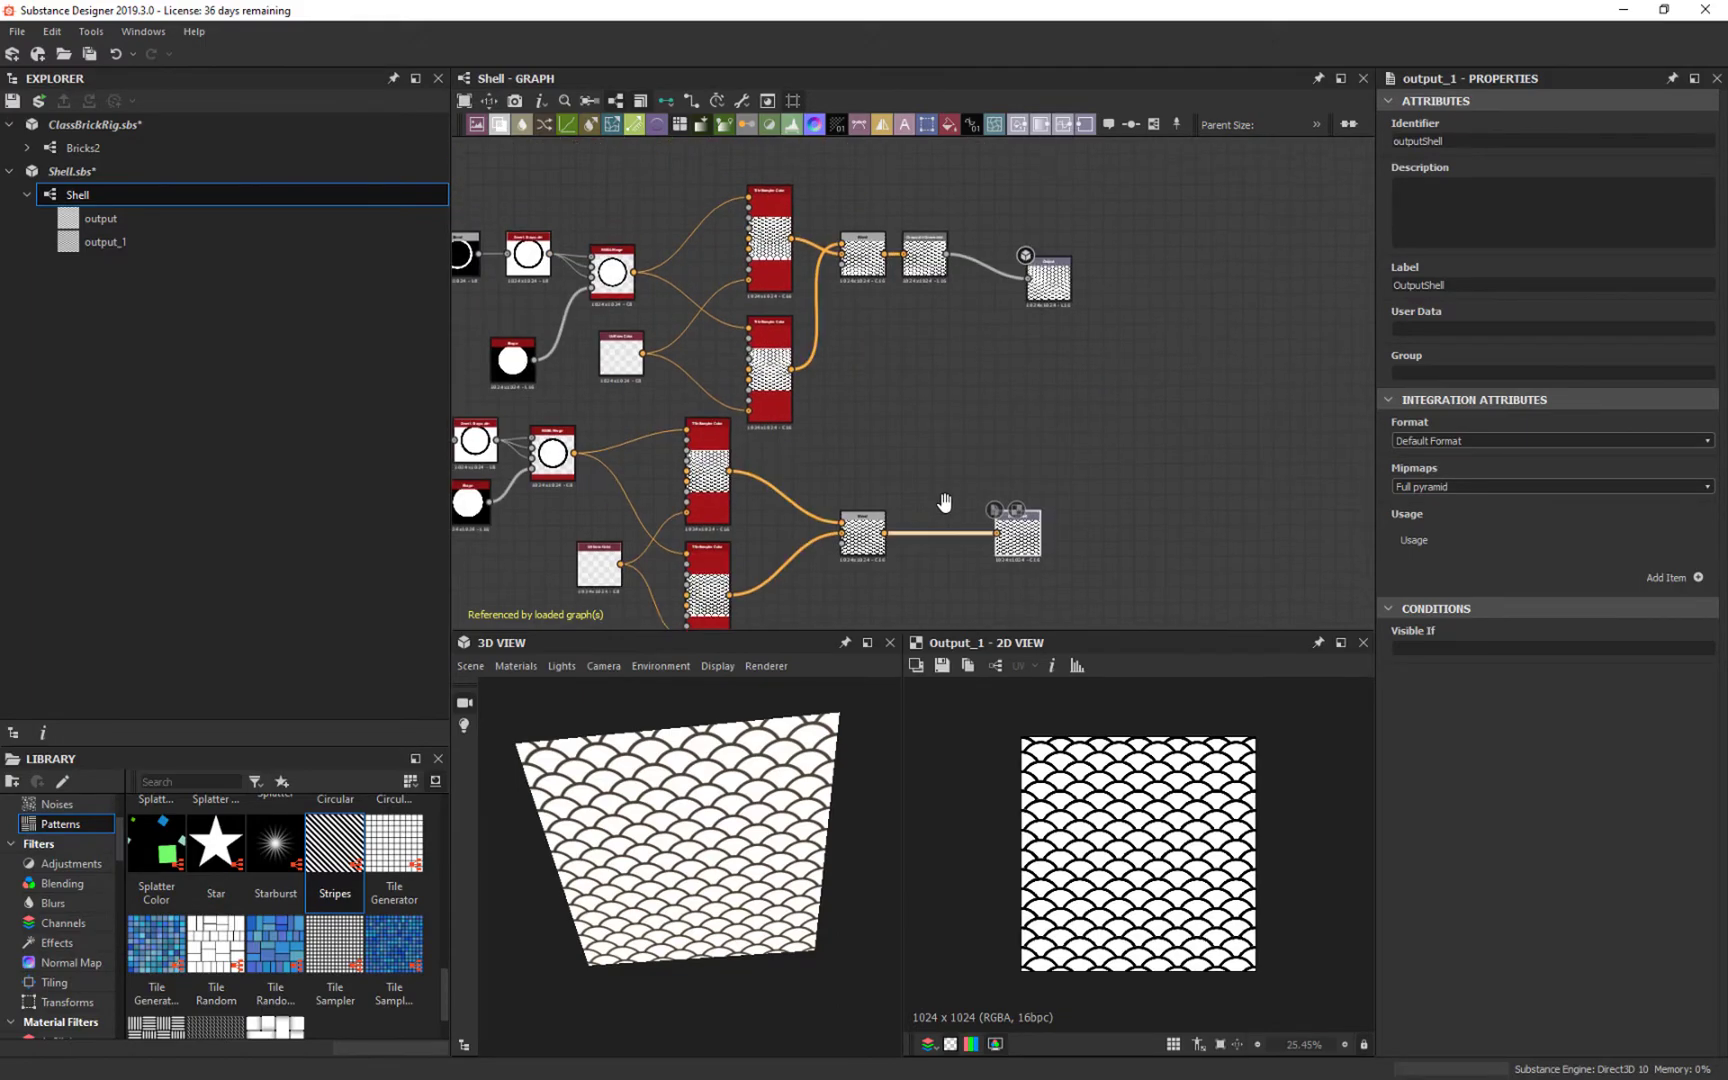
{"action": "scroll", "coordinate": [945, 275], "scroll_direction": "up", "scroll_amount": 4}
{"action": "scroll", "coordinate": [942, 218], "scroll_direction": "up", "scroll_amount": 1}
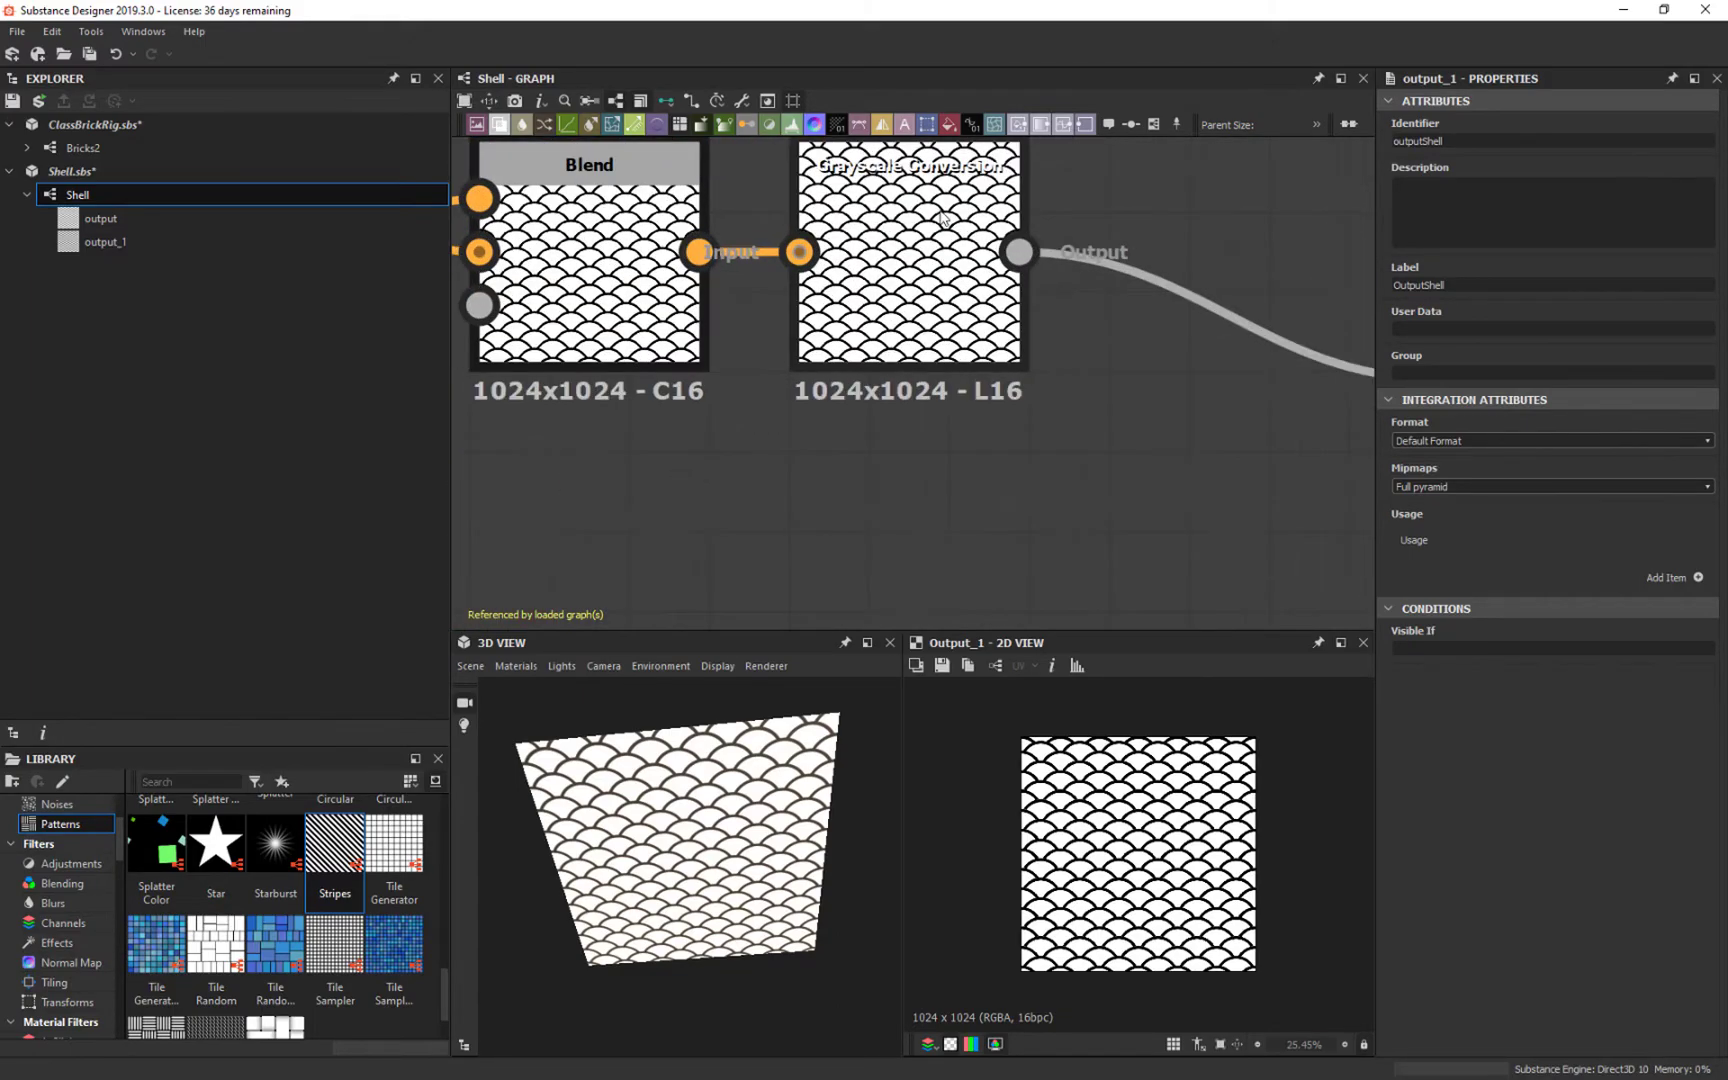
{"action": "scroll", "coordinate": [990, 455], "scroll_direction": "down", "scroll_amount": 4}
{"action": "middle_click_drag", "start_coordinate": [999, 454], "coordinate": [986, 200]}
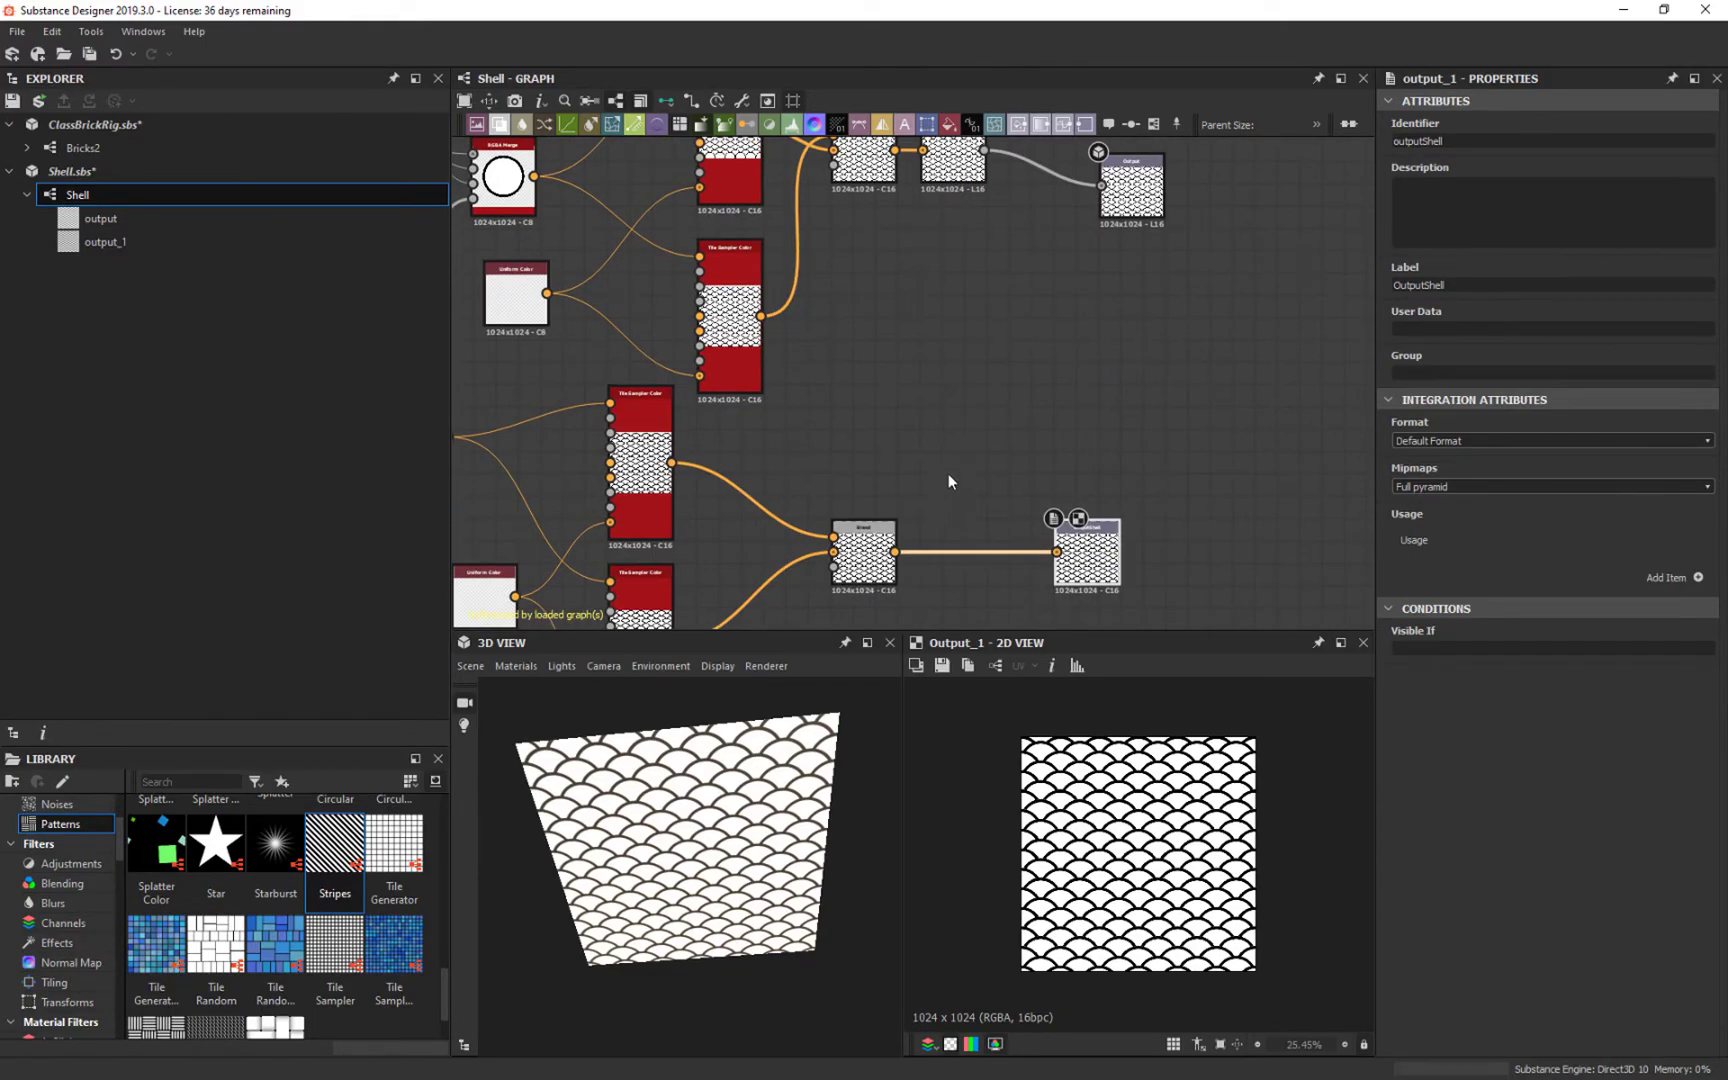
{"action": "left_click_drag", "start_coordinate": [948, 475], "coordinate": [1017, 598]}
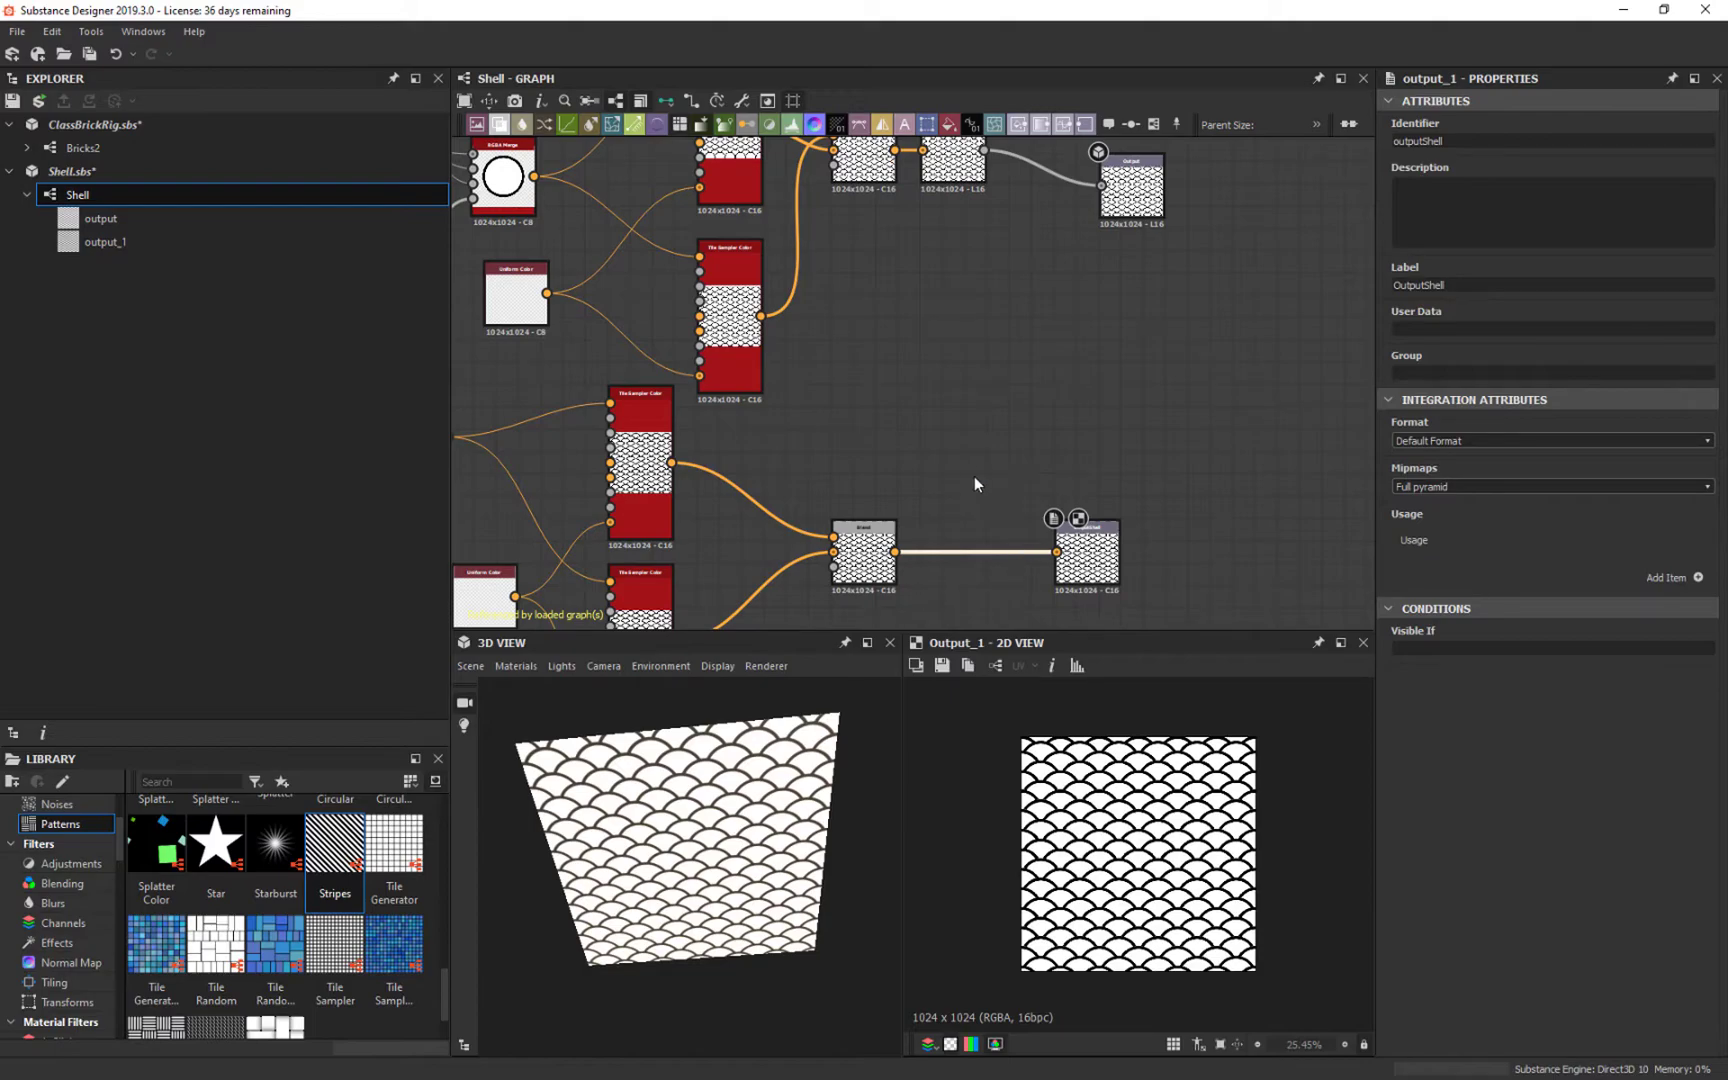
{"action": "right_click", "coordinate": [994, 455]}
{"action": "left_click", "coordinate": [933, 433]}
Step: Insert a Grayscale Conversion node on that link via the 'gr' search and preview outputShell in 2D
{"action": "key", "text": "space"}
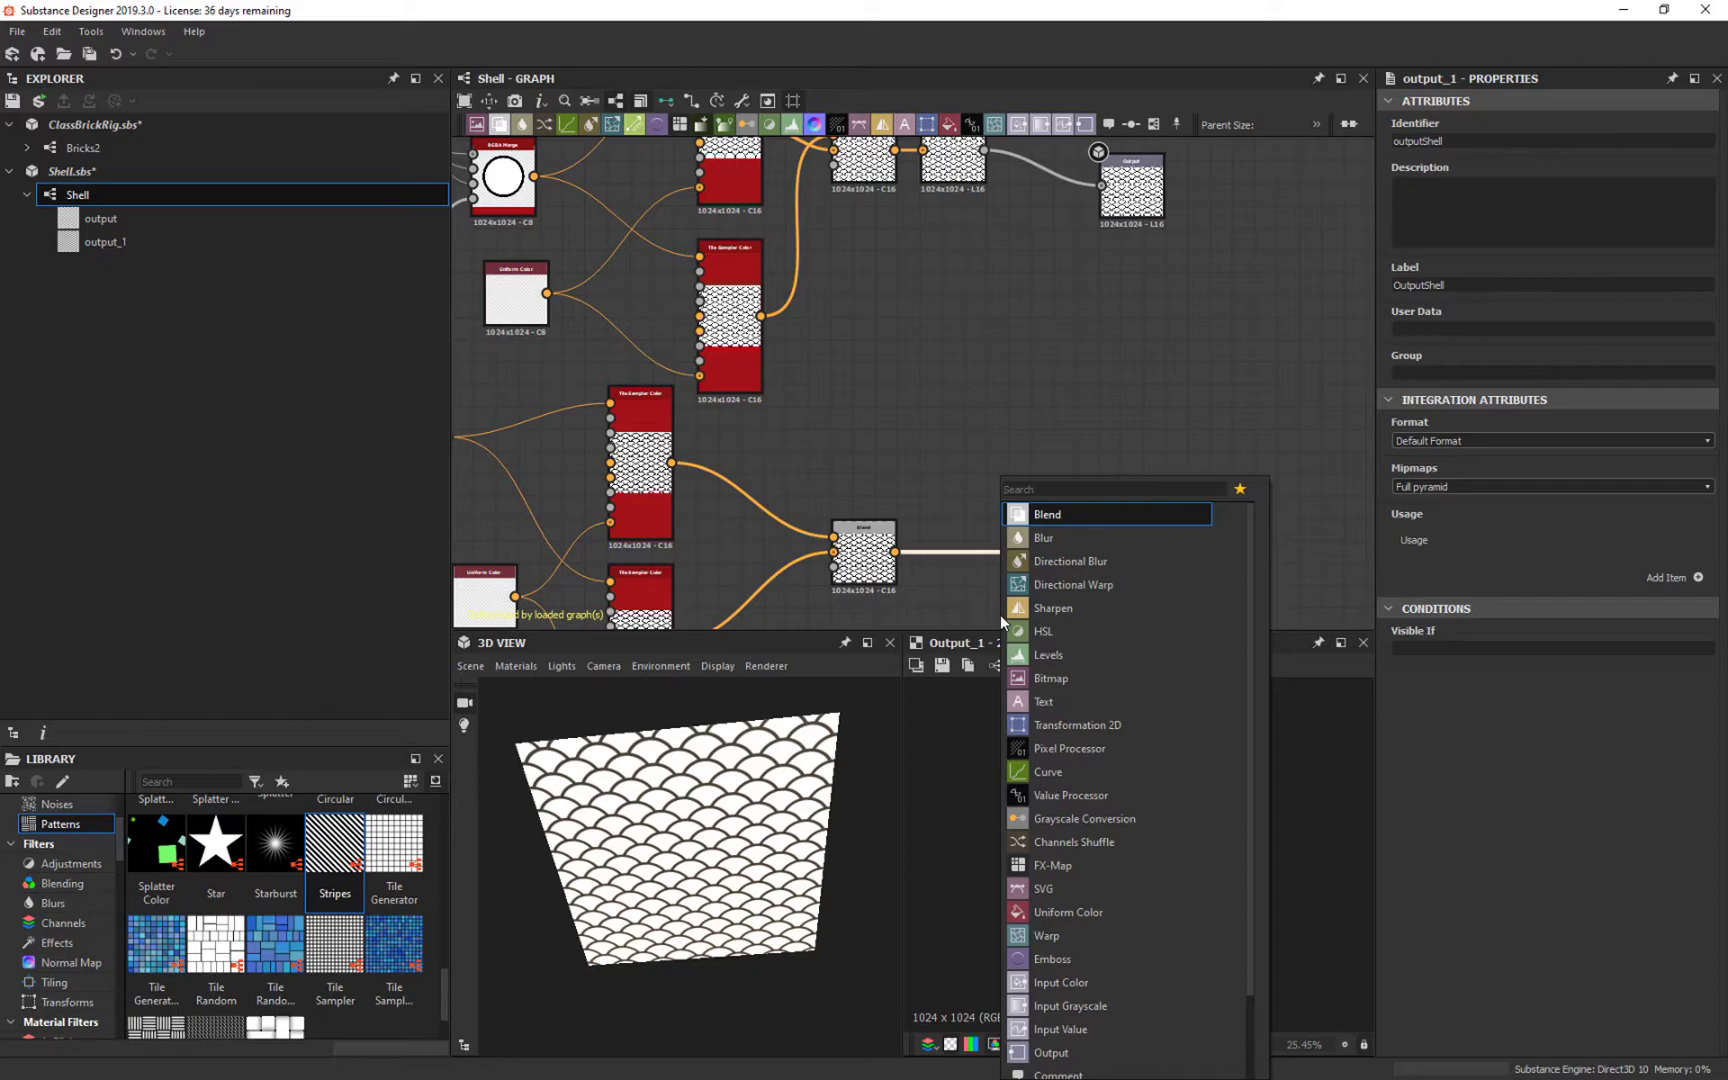
{"action": "type", "text": "gr"}
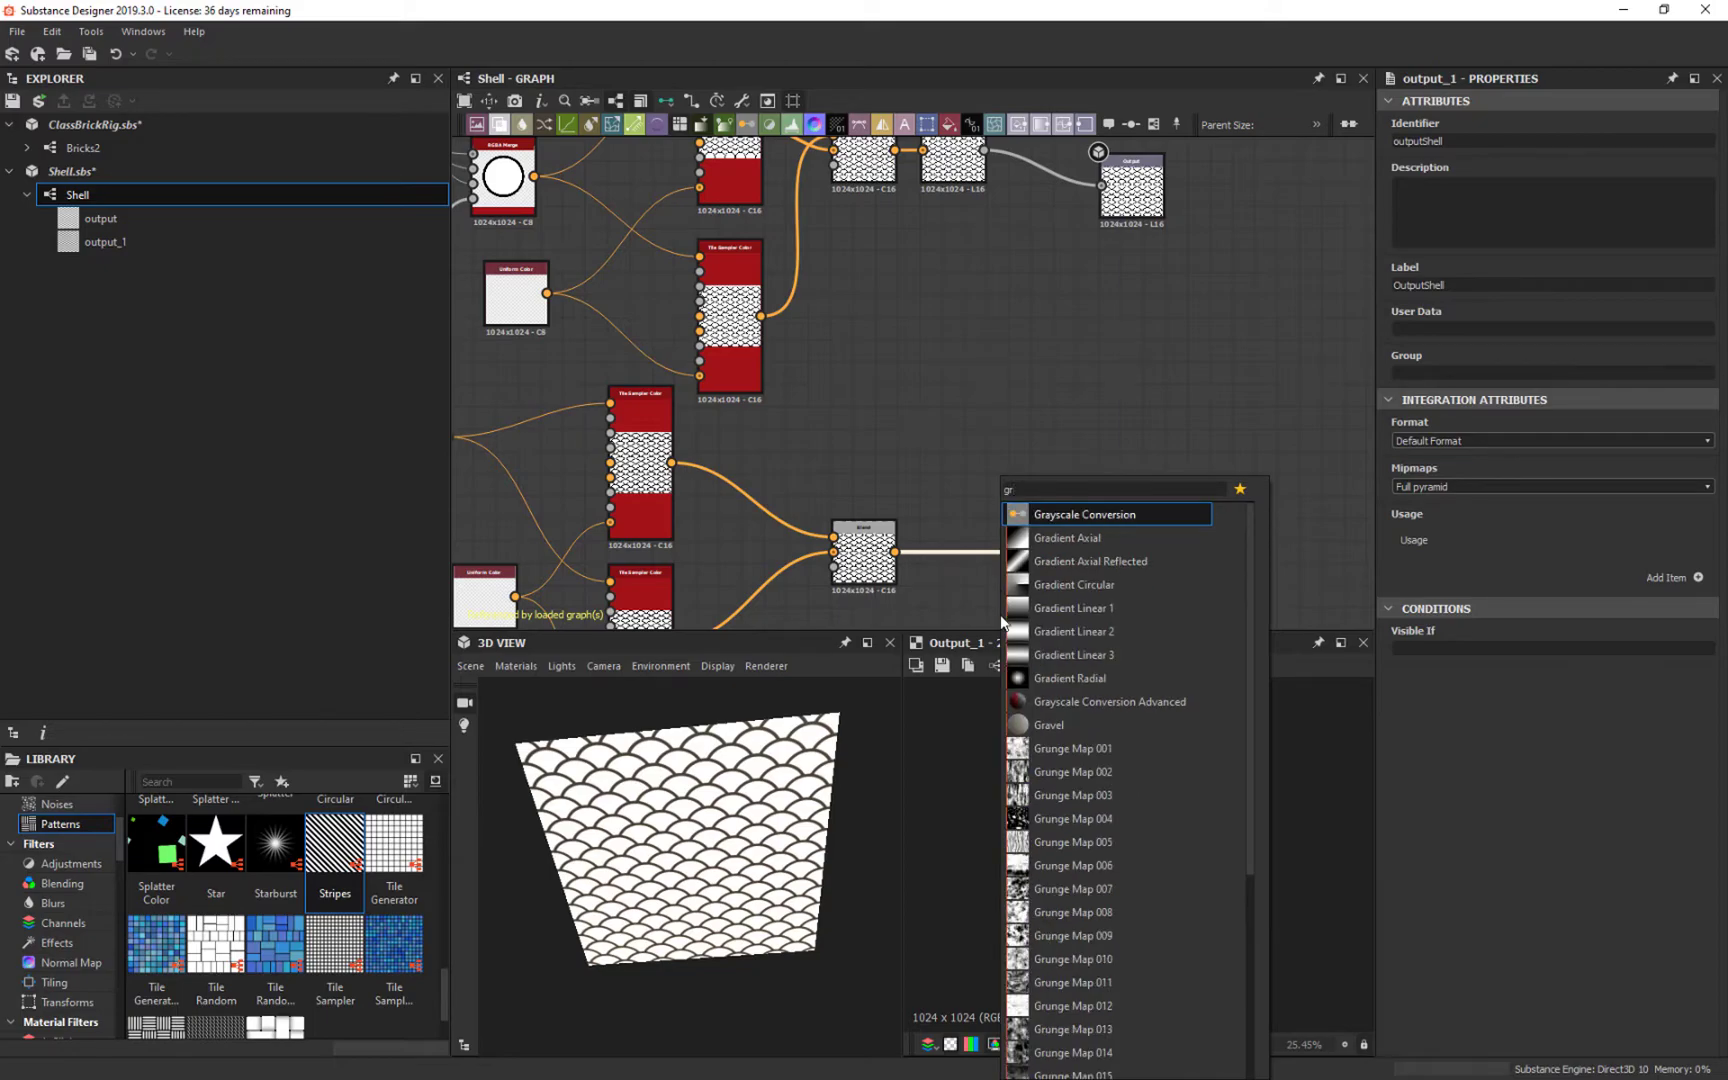
{"action": "left_click", "coordinate": [1095, 516]}
{"action": "left_click", "coordinate": [1097, 572]}
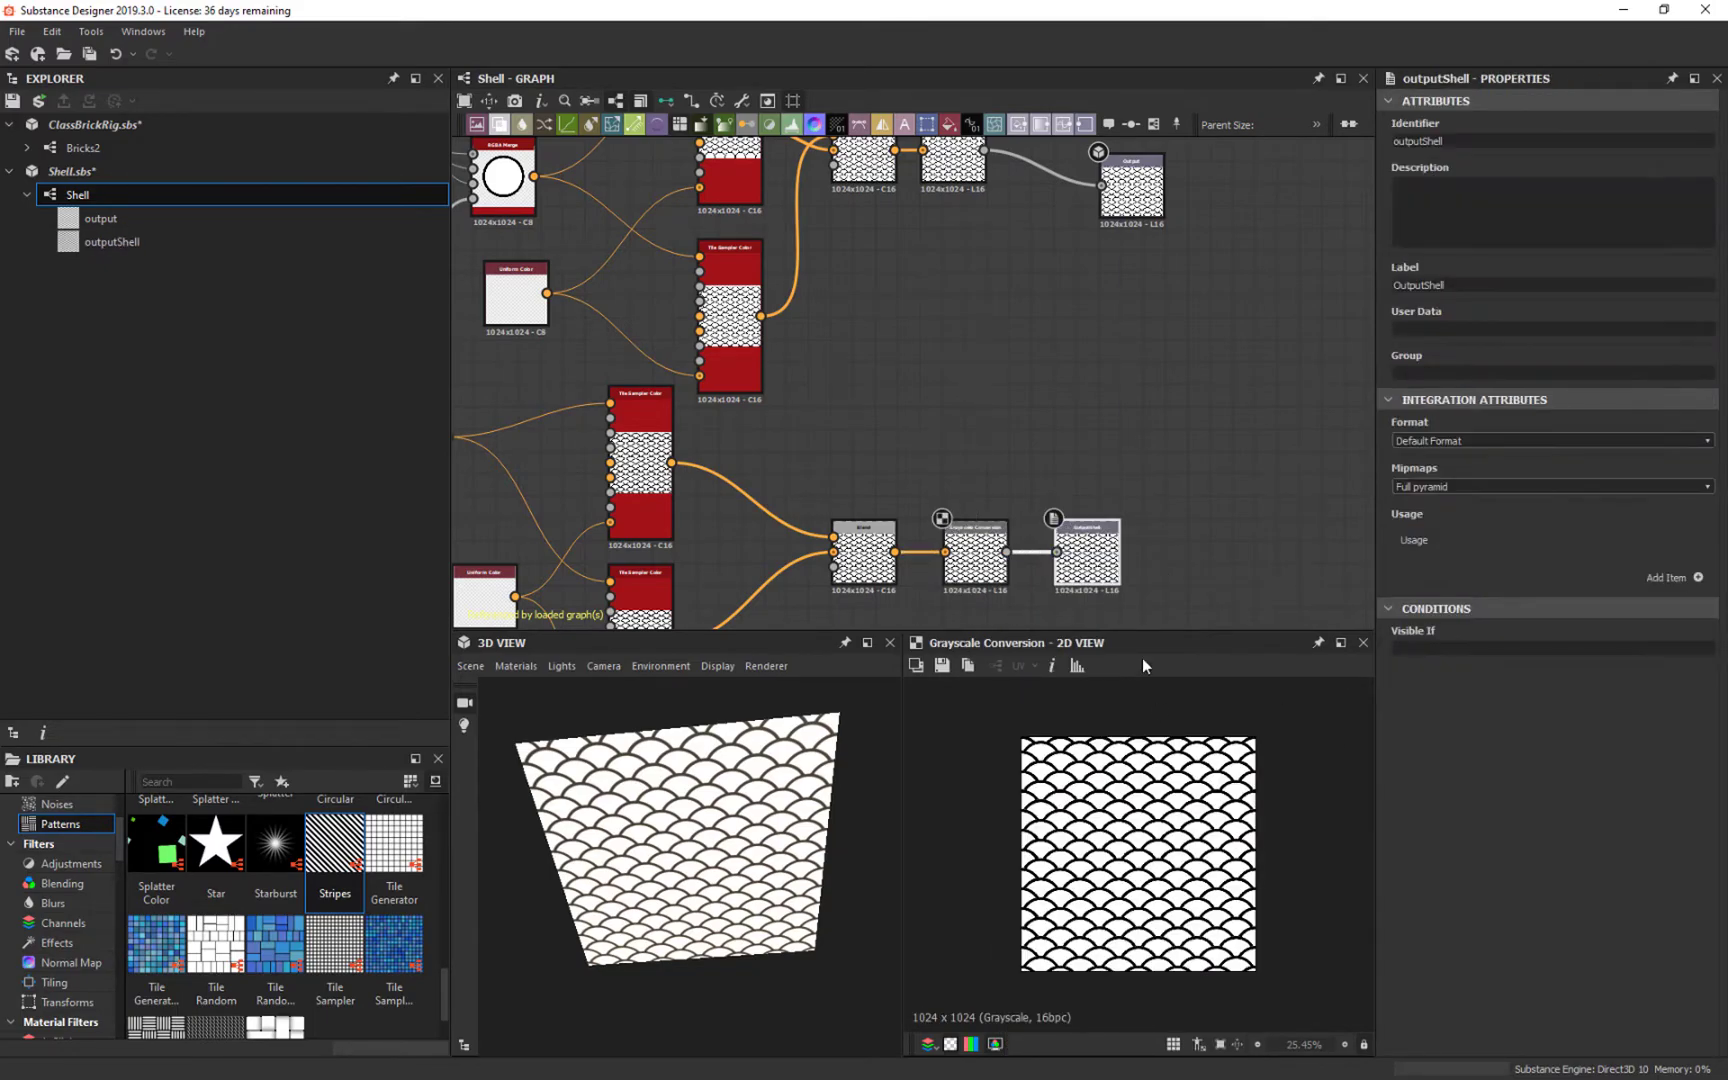
{"action": "double_click", "coordinate": [1108, 566]}
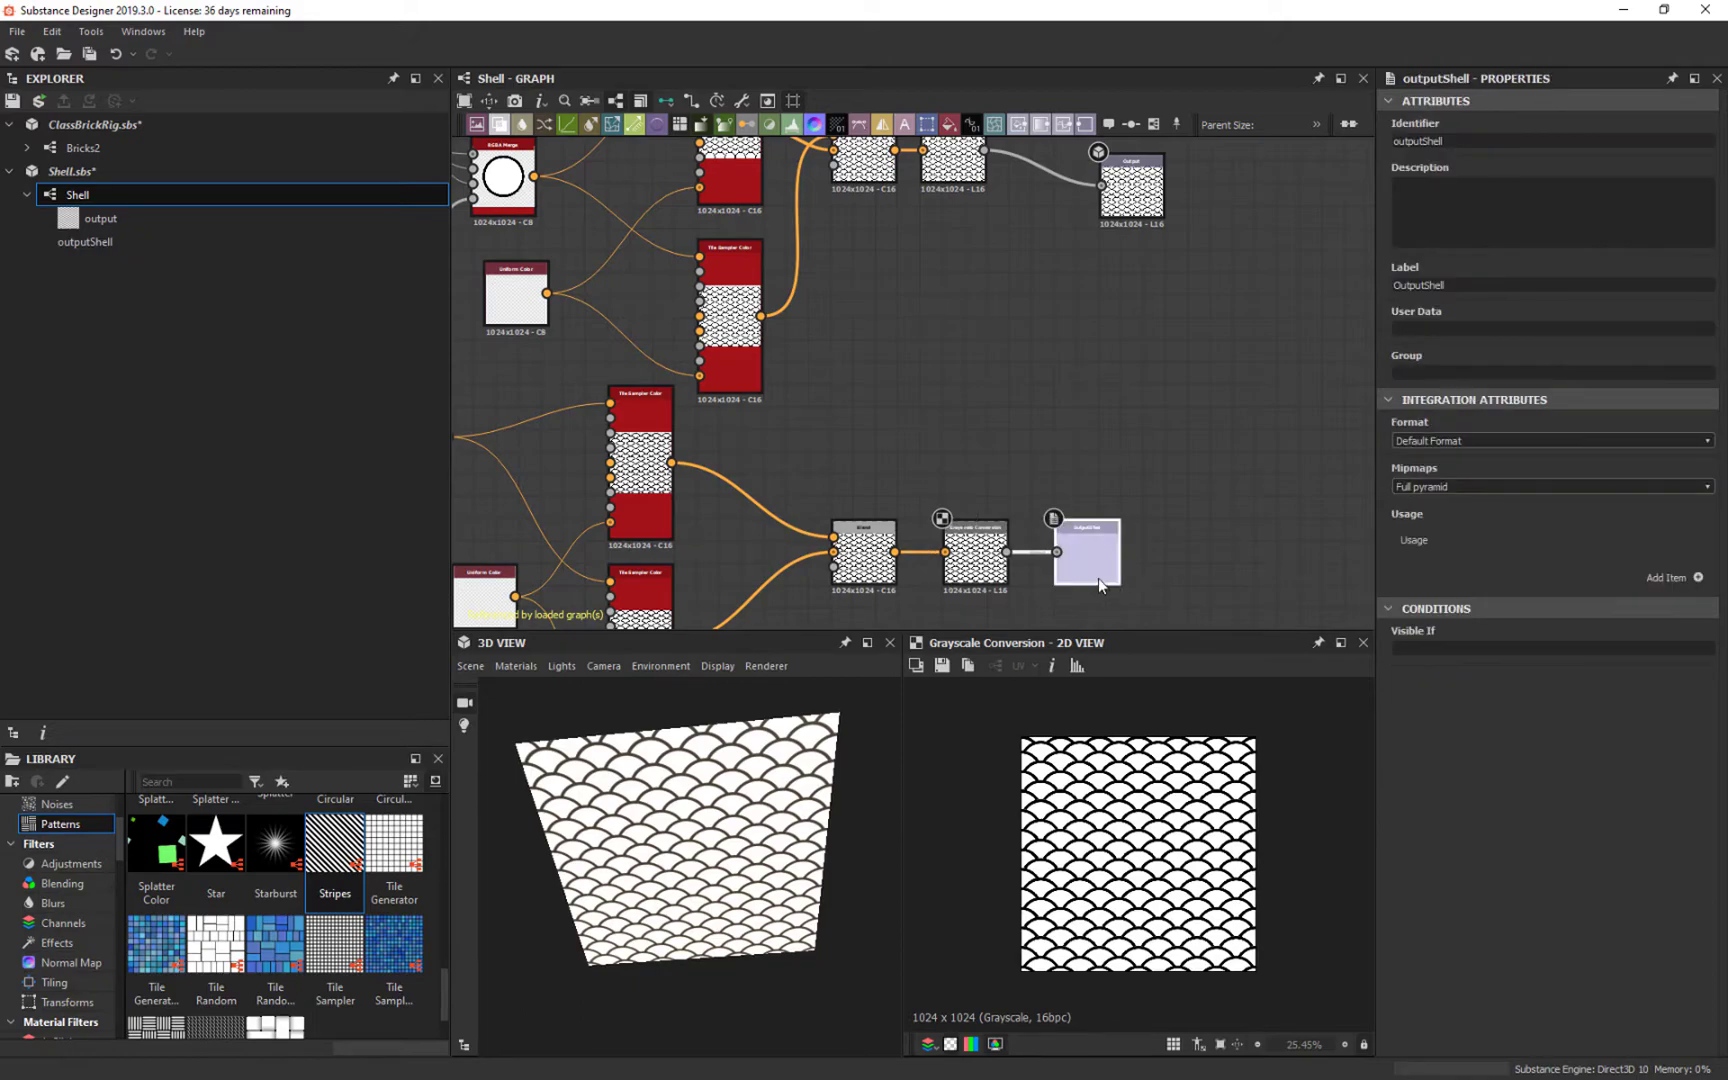
{"action": "middle_click_drag", "start_coordinate": [1220, 600], "coordinate": [1193, 496]}
{"action": "scroll", "coordinate": [1130, 512], "scroll_direction": "up", "scroll_amount": 3}
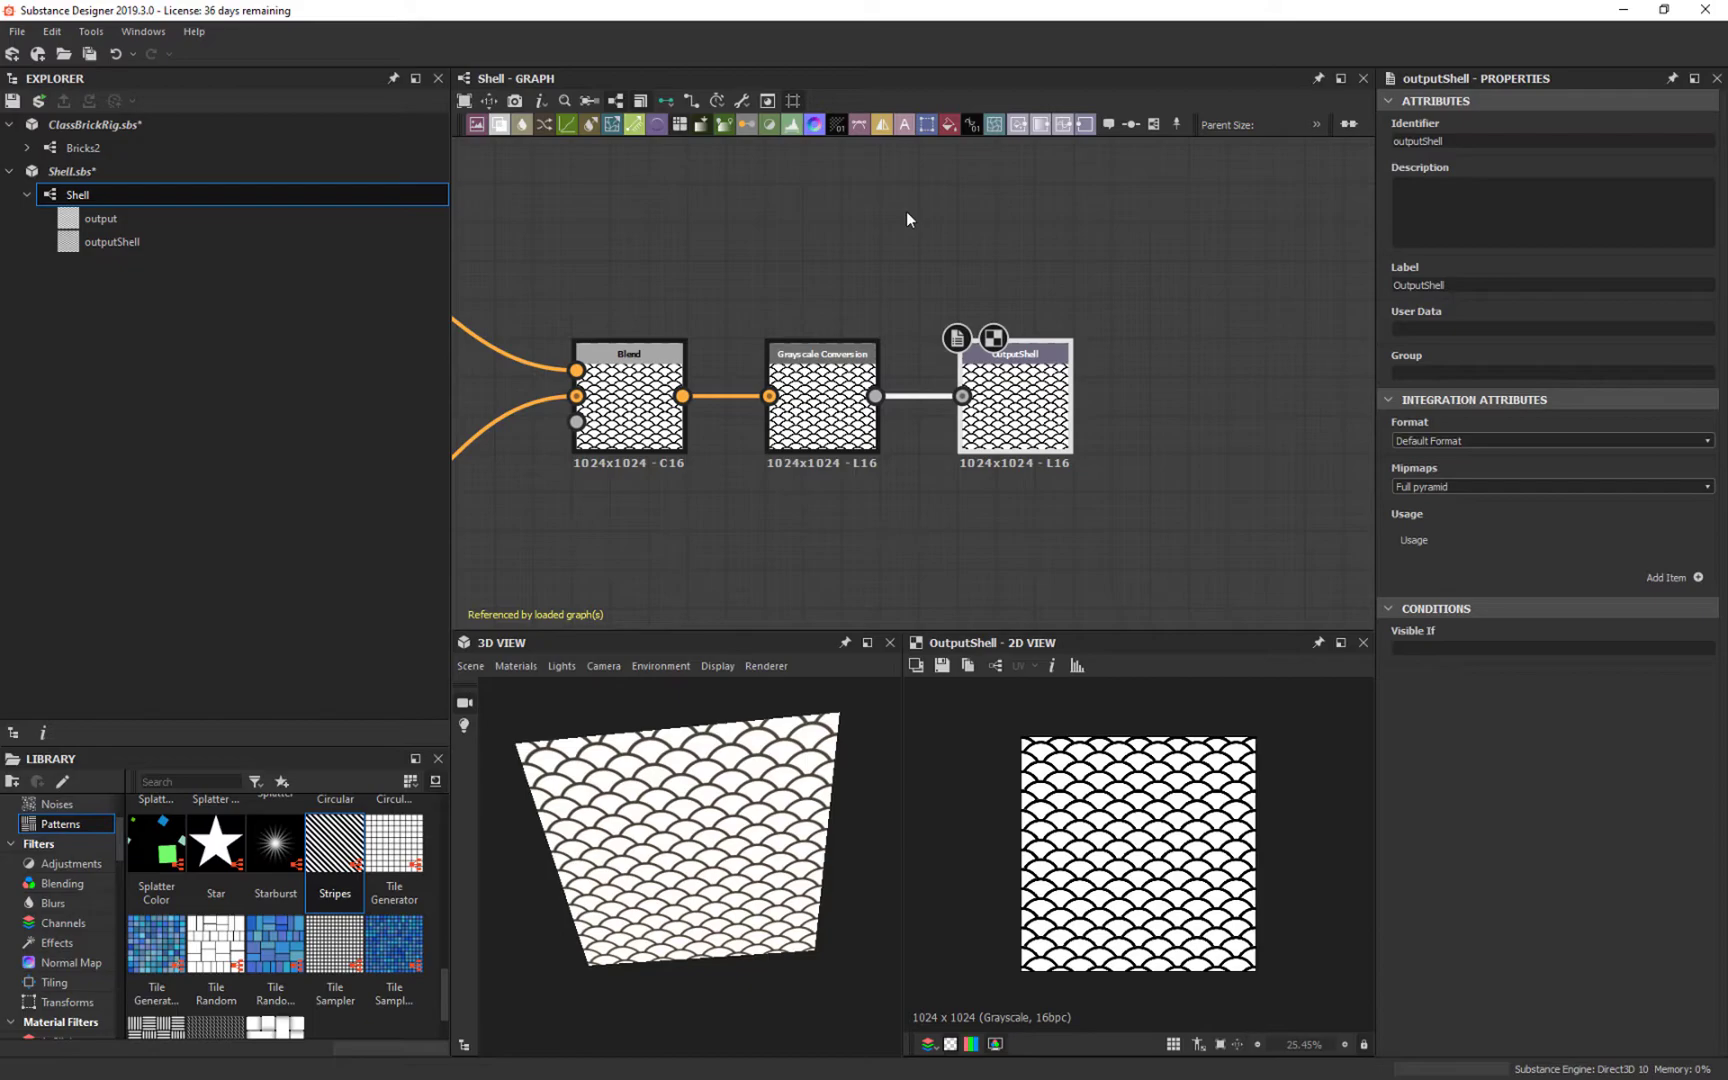
Step: Navigate to the Stripes and Transformation 2D chain and select the Transformation 2D node
{"action": "middle_click_drag", "start_coordinate": [480, 552], "coordinate": [823, 238]}
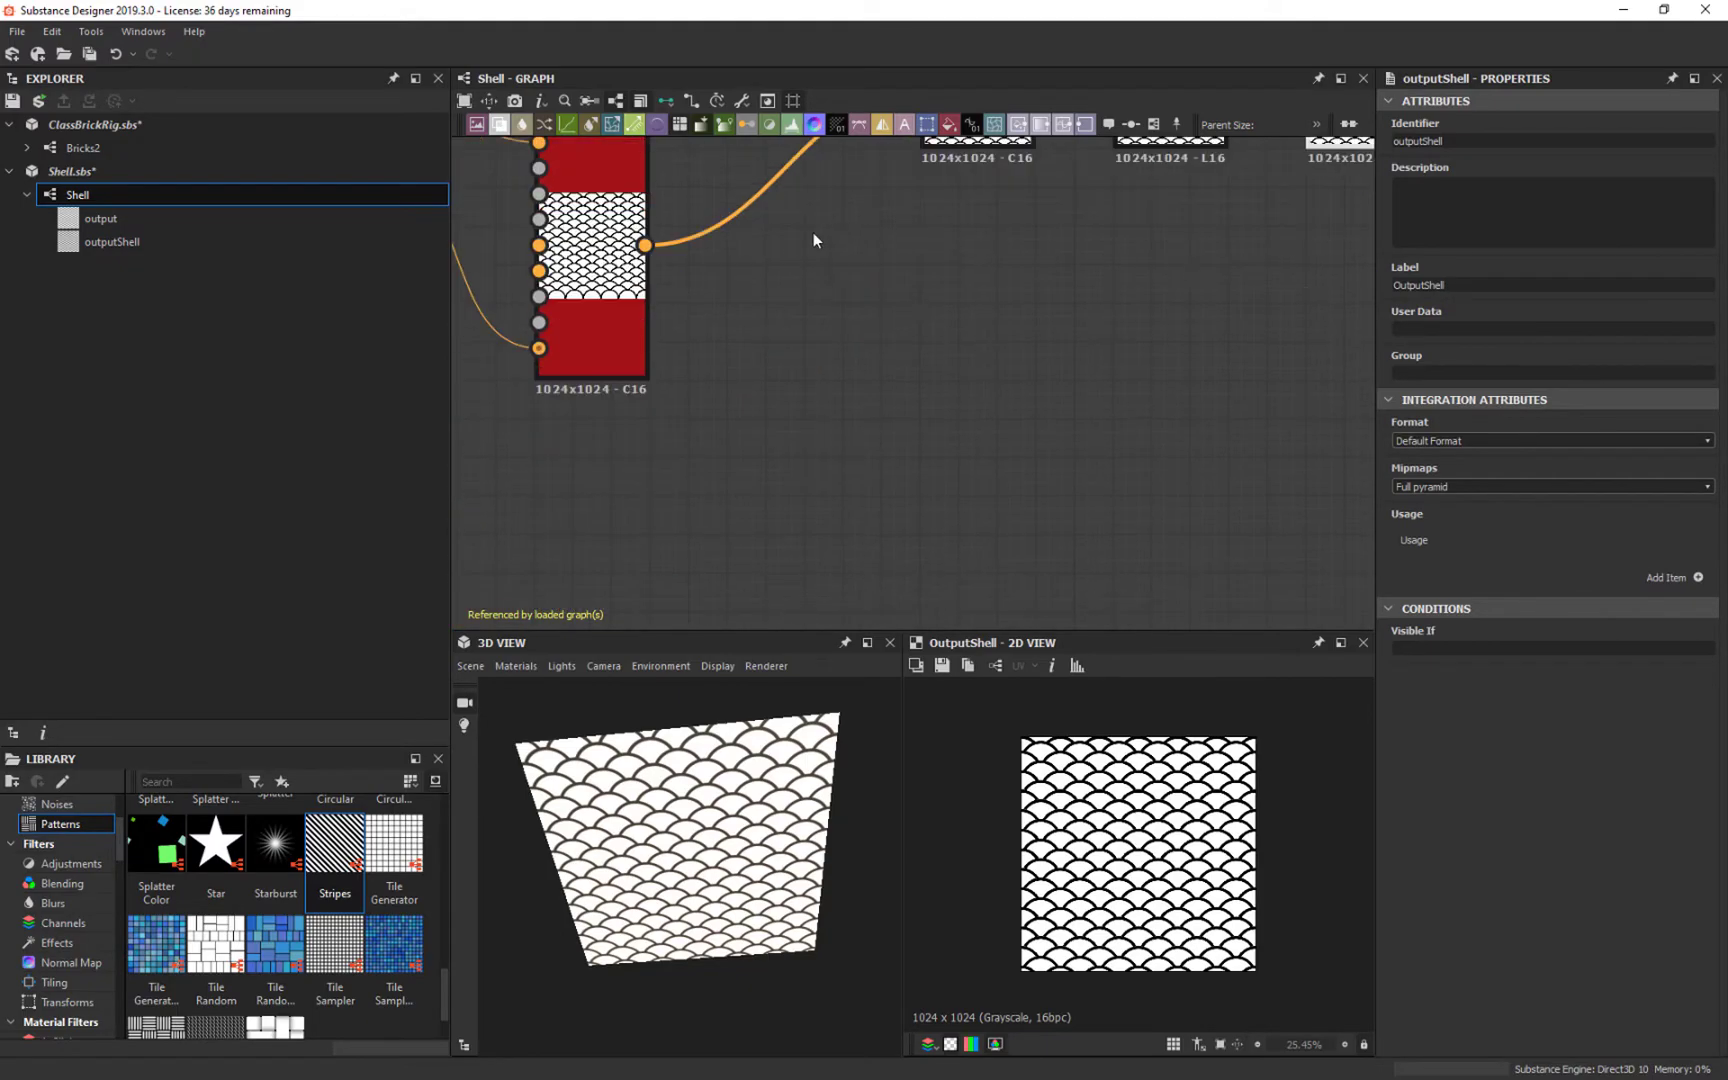
{"action": "middle_click_drag", "start_coordinate": [475, 218], "coordinate": [1089, 549]}
{"action": "scroll", "coordinate": [767, 264], "scroll_direction": "down", "scroll_amount": 4}
{"action": "middle_click_drag", "start_coordinate": [810, 363], "coordinate": [1026, 386]}
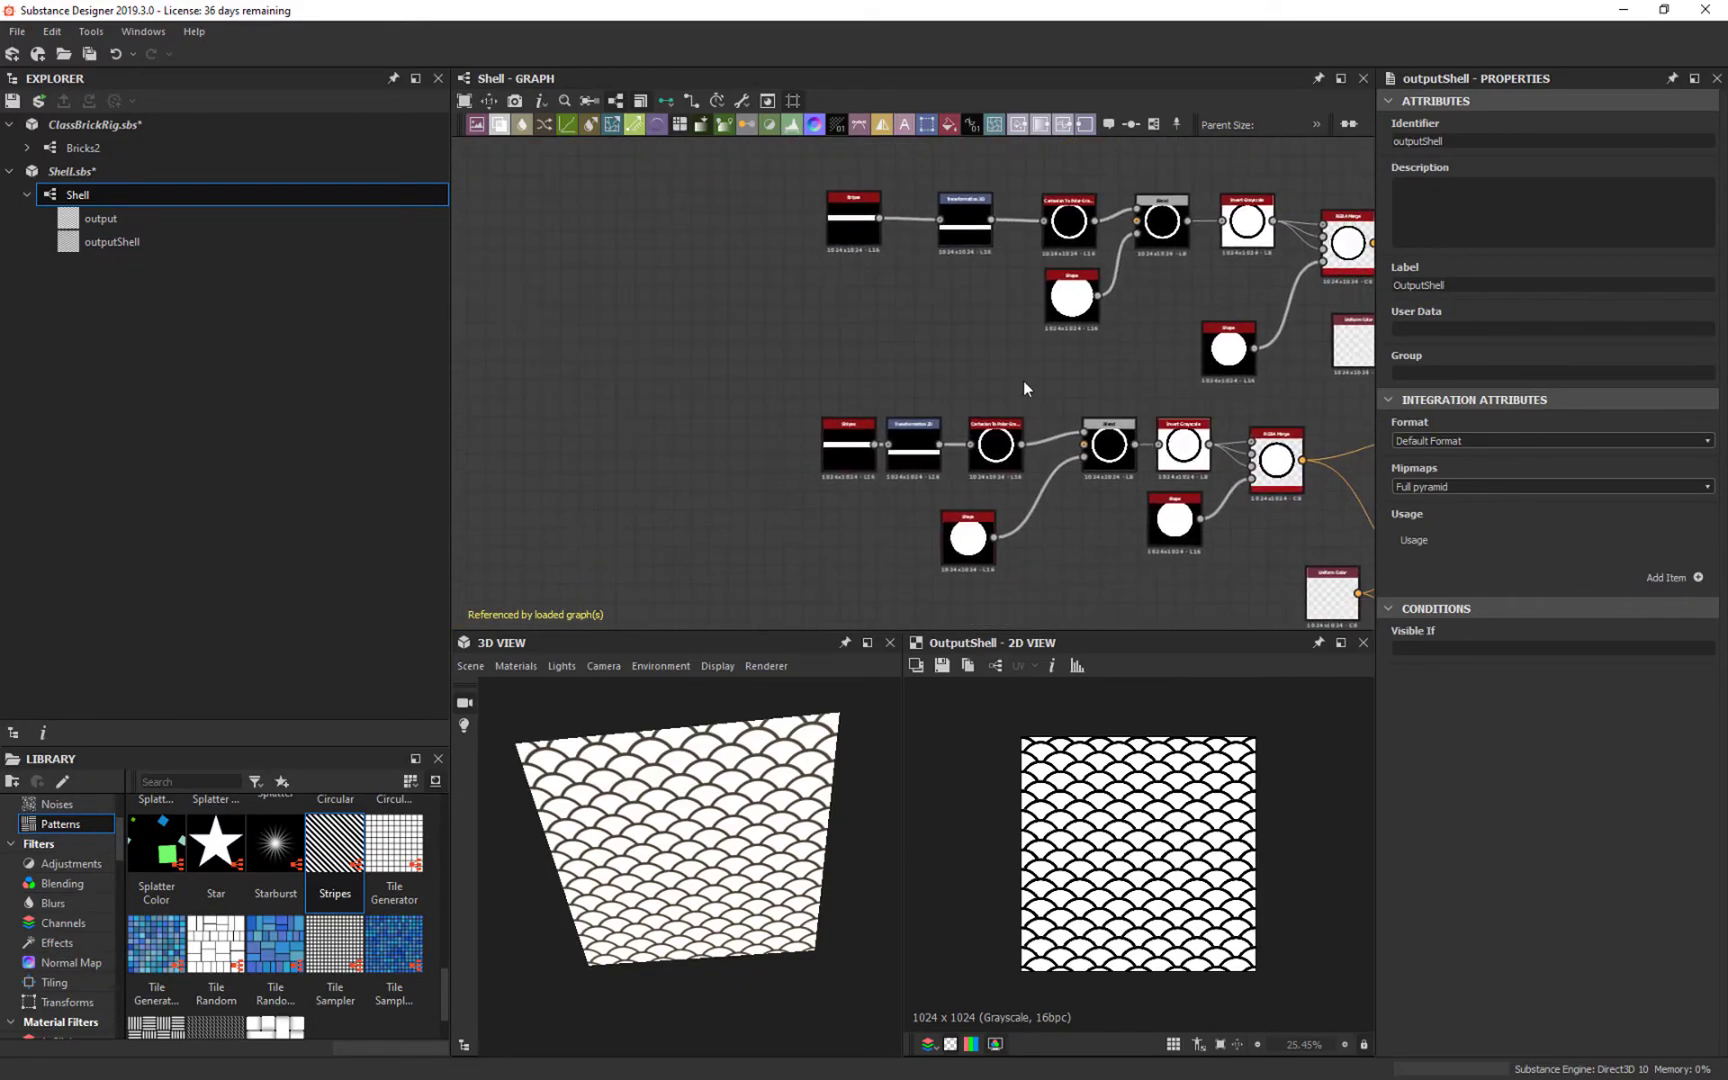
{"action": "scroll", "coordinate": [1050, 420], "scroll_direction": "up", "scroll_amount": 3}
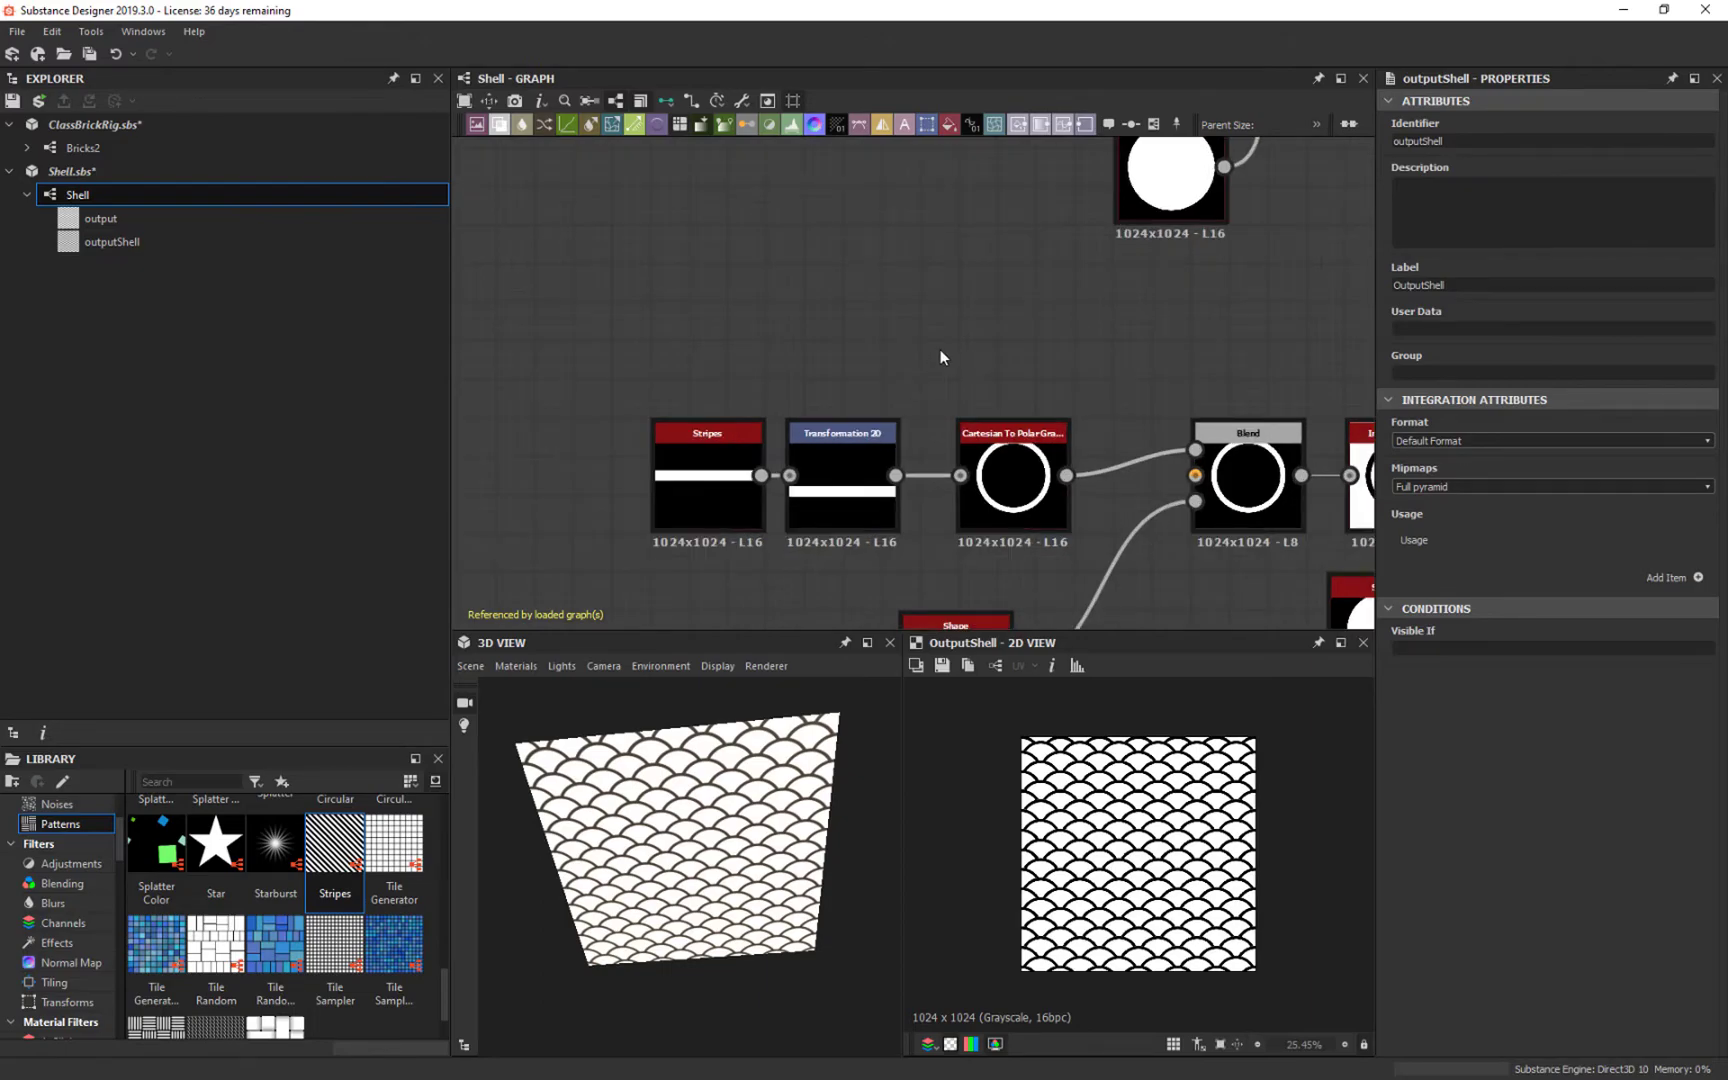
{"action": "middle_click_drag", "start_coordinate": [940, 357], "coordinate": [838, 210]}
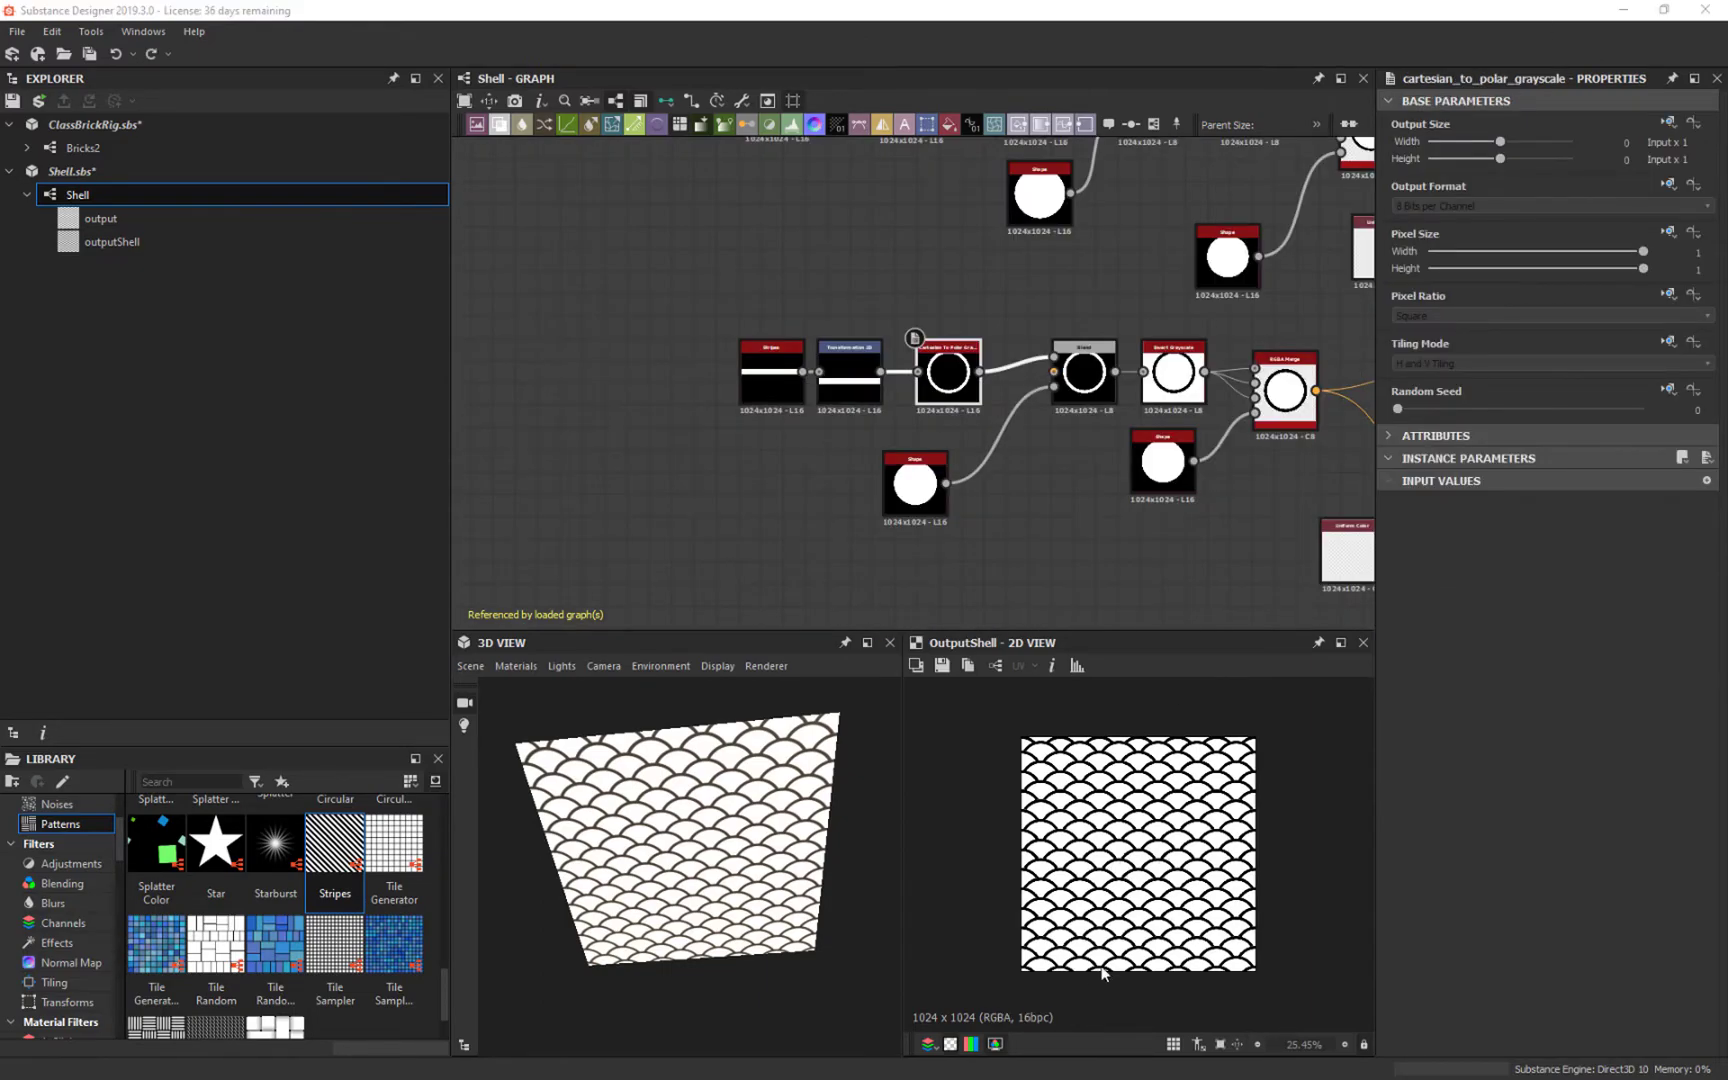
{"action": "middle_click_drag", "start_coordinate": [1015, 418], "coordinate": [456, 366]}
{"action": "middle_click_drag", "start_coordinate": [1309, 433], "coordinate": [967, 443]}
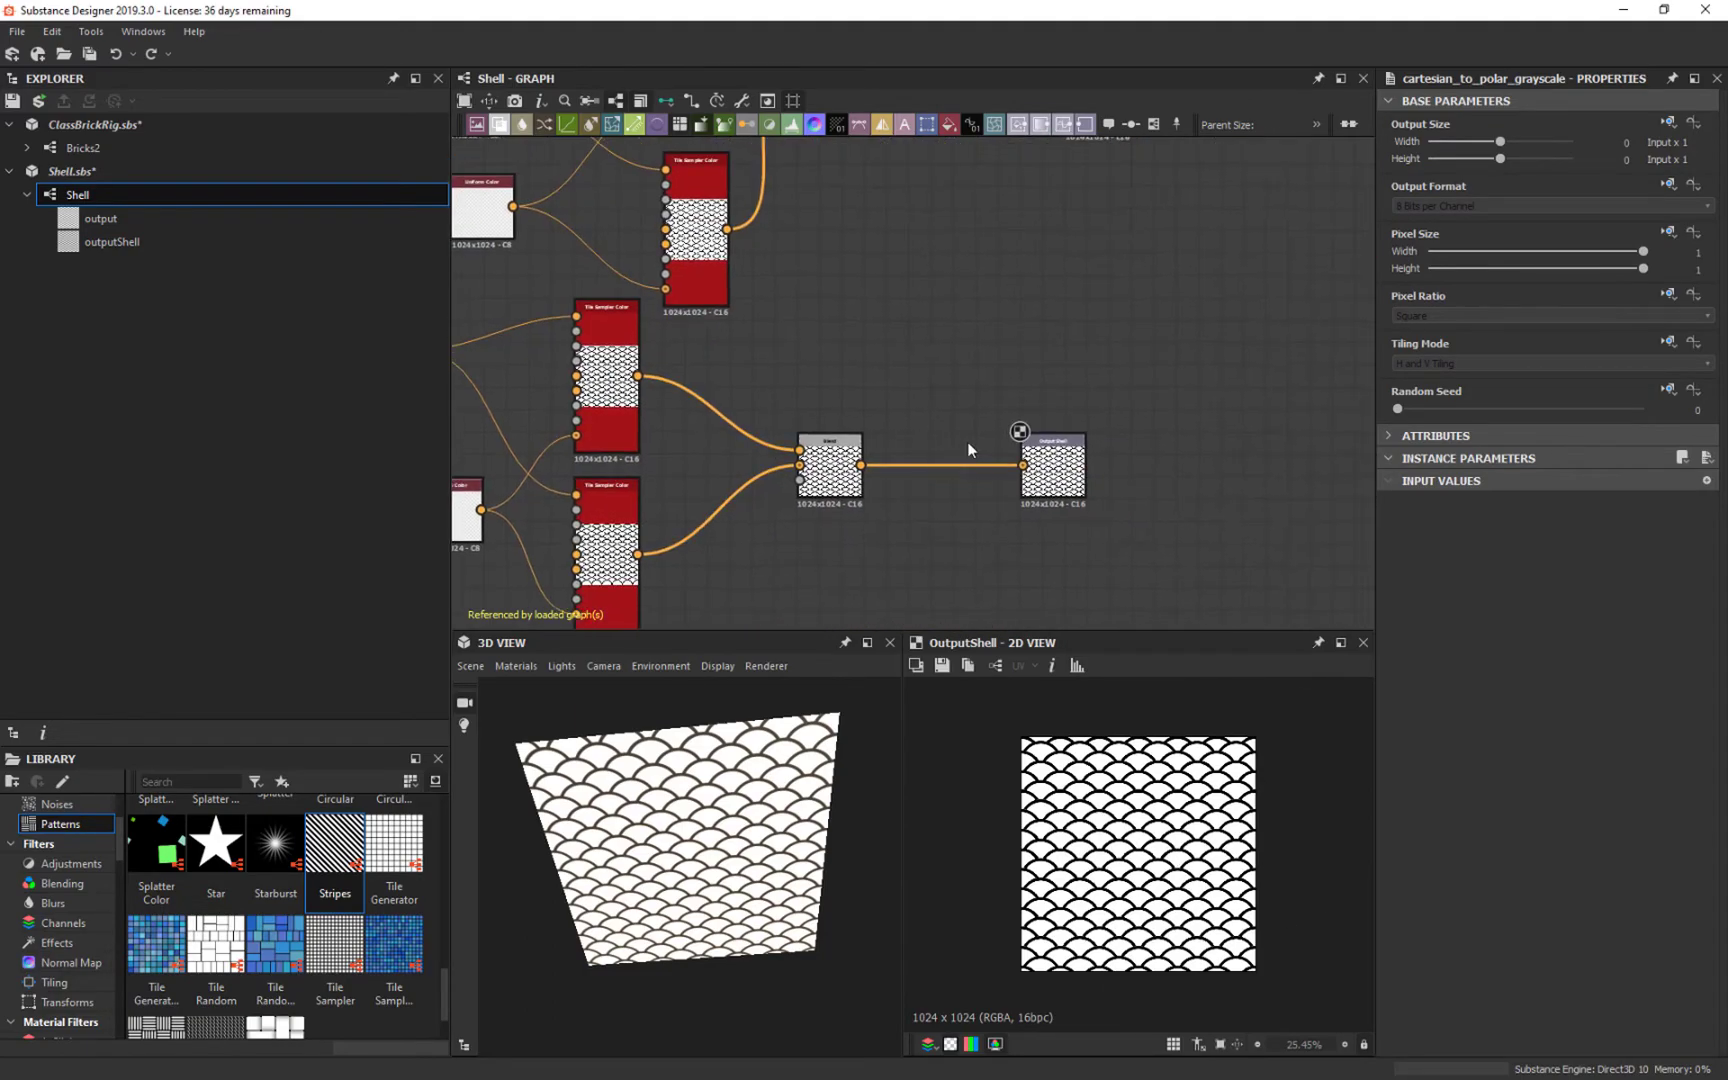
{"action": "left_click", "coordinate": [1058, 465]}
{"action": "middle_click_drag", "start_coordinate": [855, 533], "coordinate": [1471, 537]}
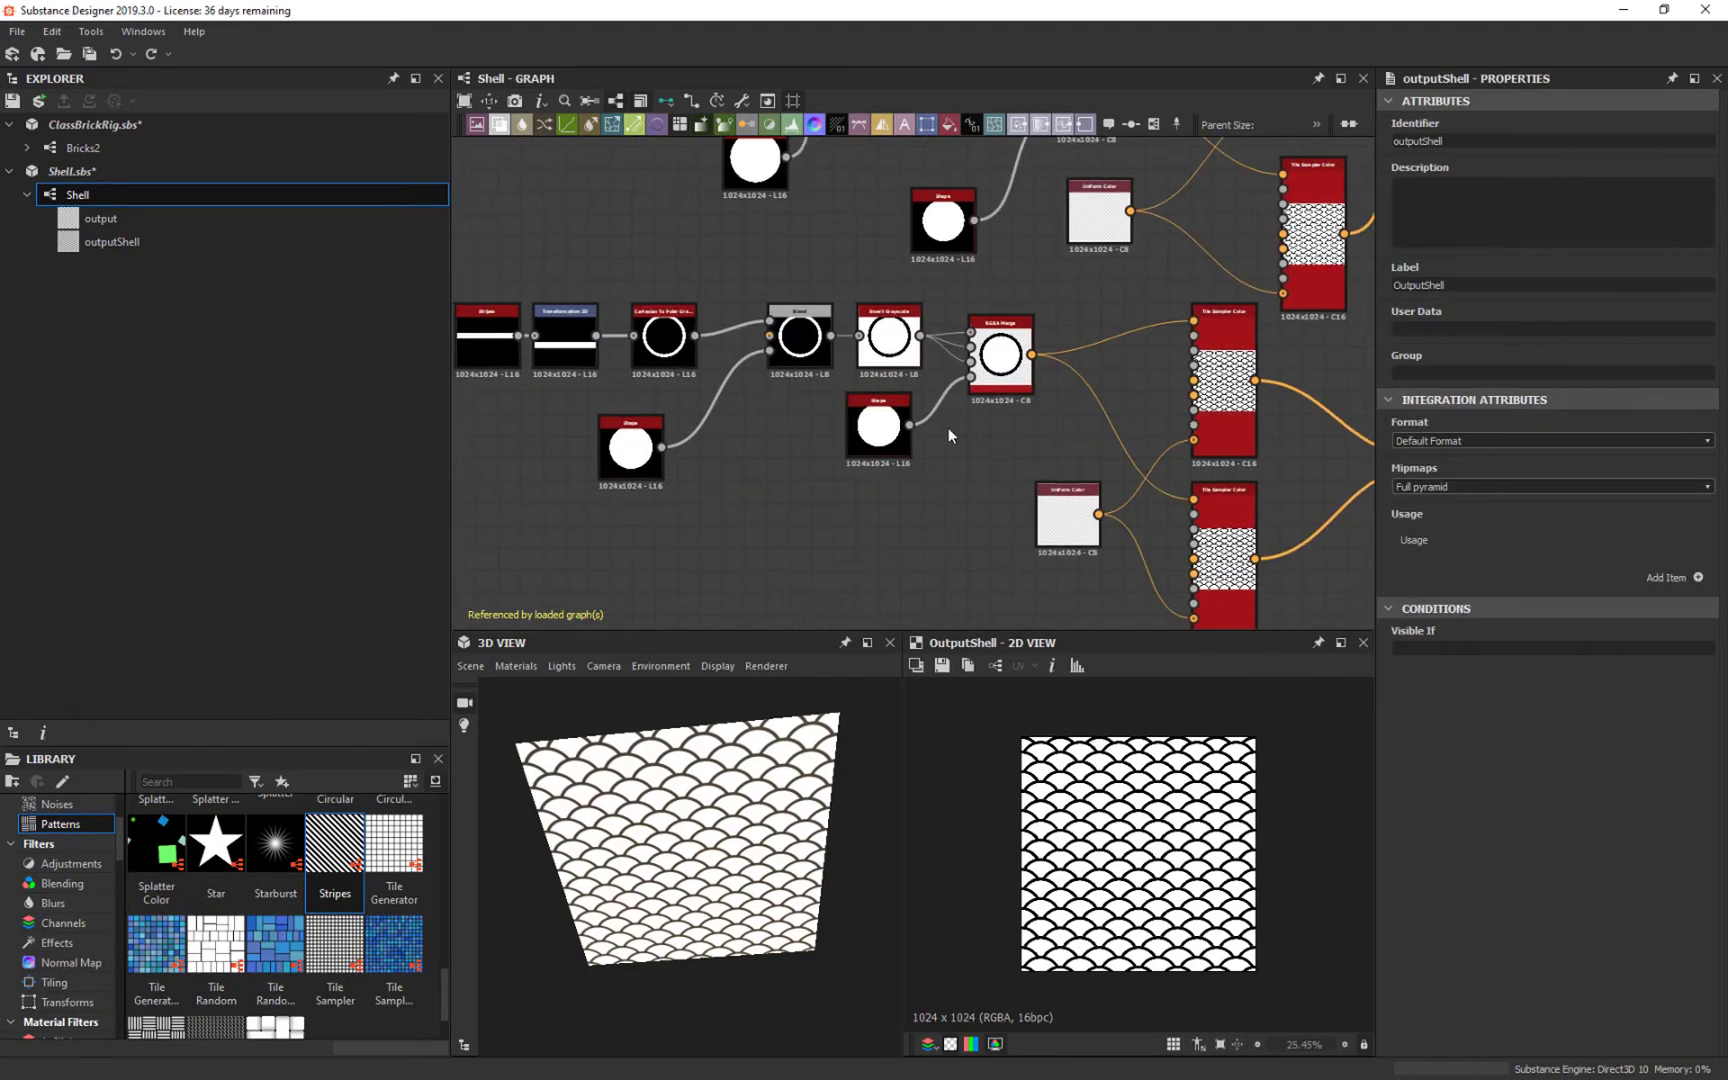
{"action": "middle_click_drag", "start_coordinate": [948, 427], "coordinate": [486, 402]}
{"action": "middle_click_drag", "start_coordinate": [620, 440], "coordinate": [1334, 465]}
{"action": "left_click", "coordinate": [815, 340]}
Step: Drag the Transformation 2D offset gizmo to try denser scale patterns
{"action": "scroll", "coordinate": [800, 420], "scroll_direction": "up", "scroll_amount": 3}
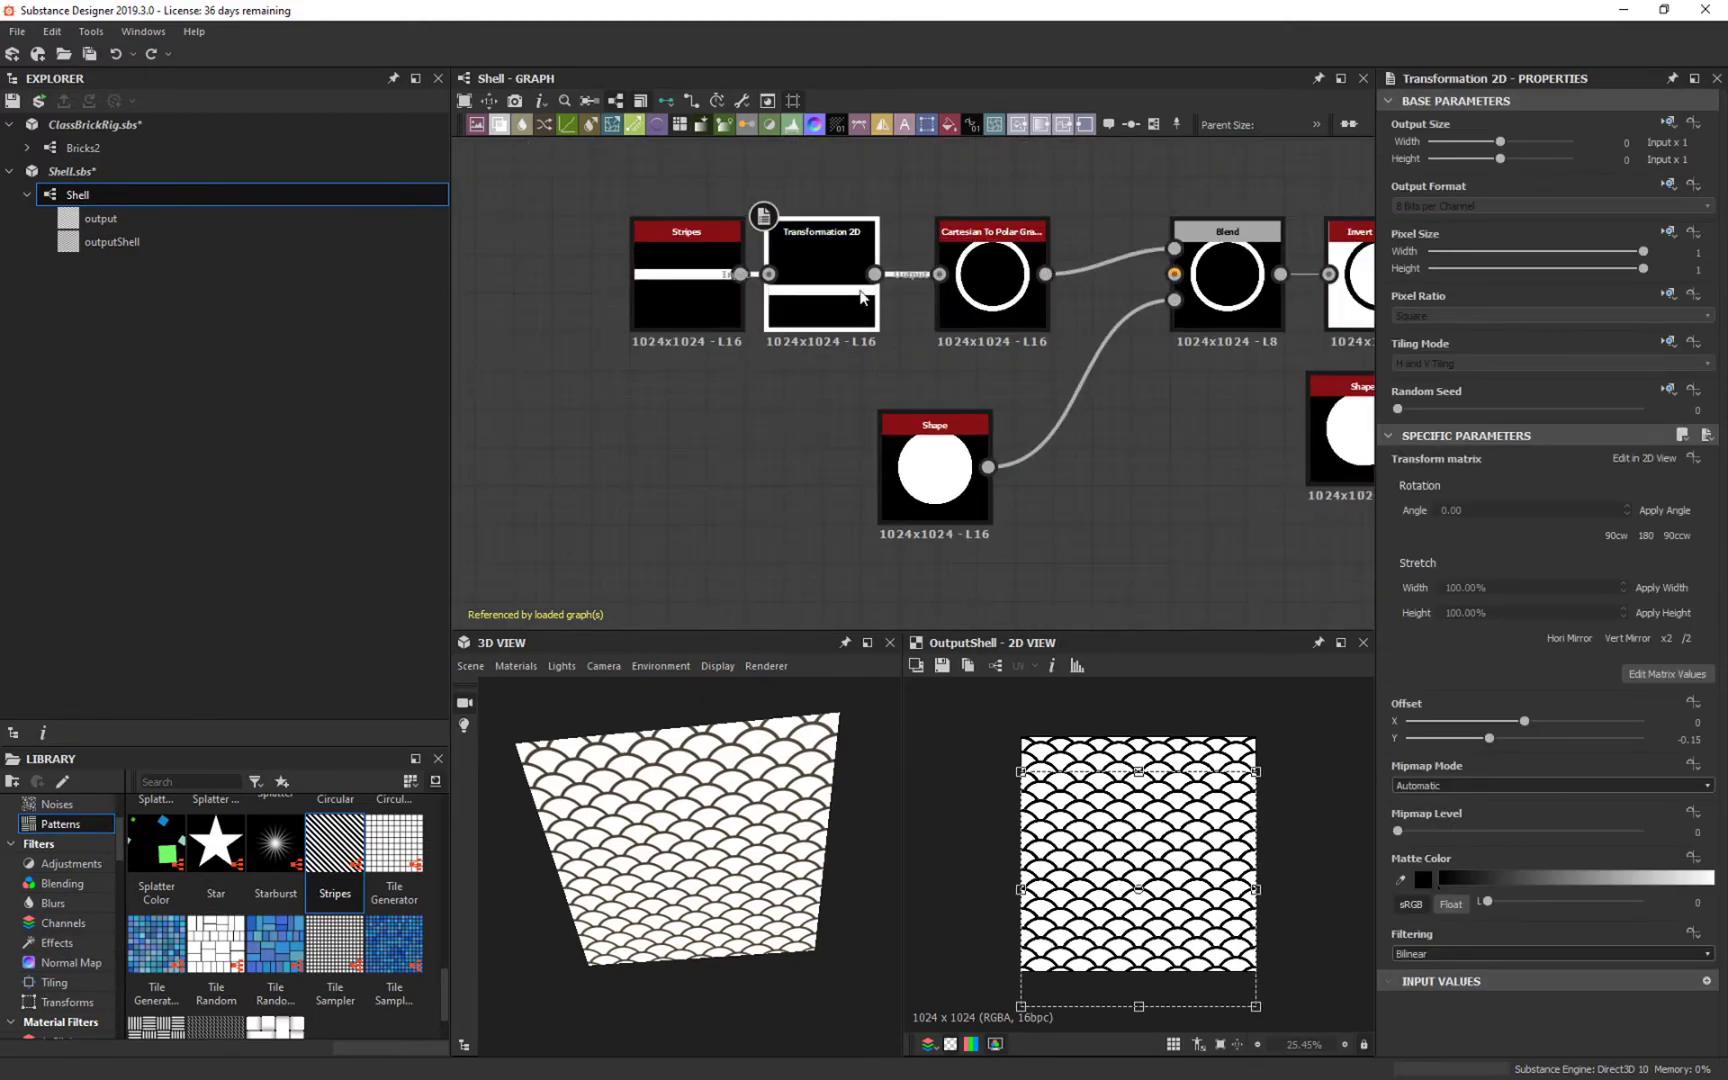
{"action": "scroll", "coordinate": [753, 237], "scroll_direction": "up", "scroll_amount": 2}
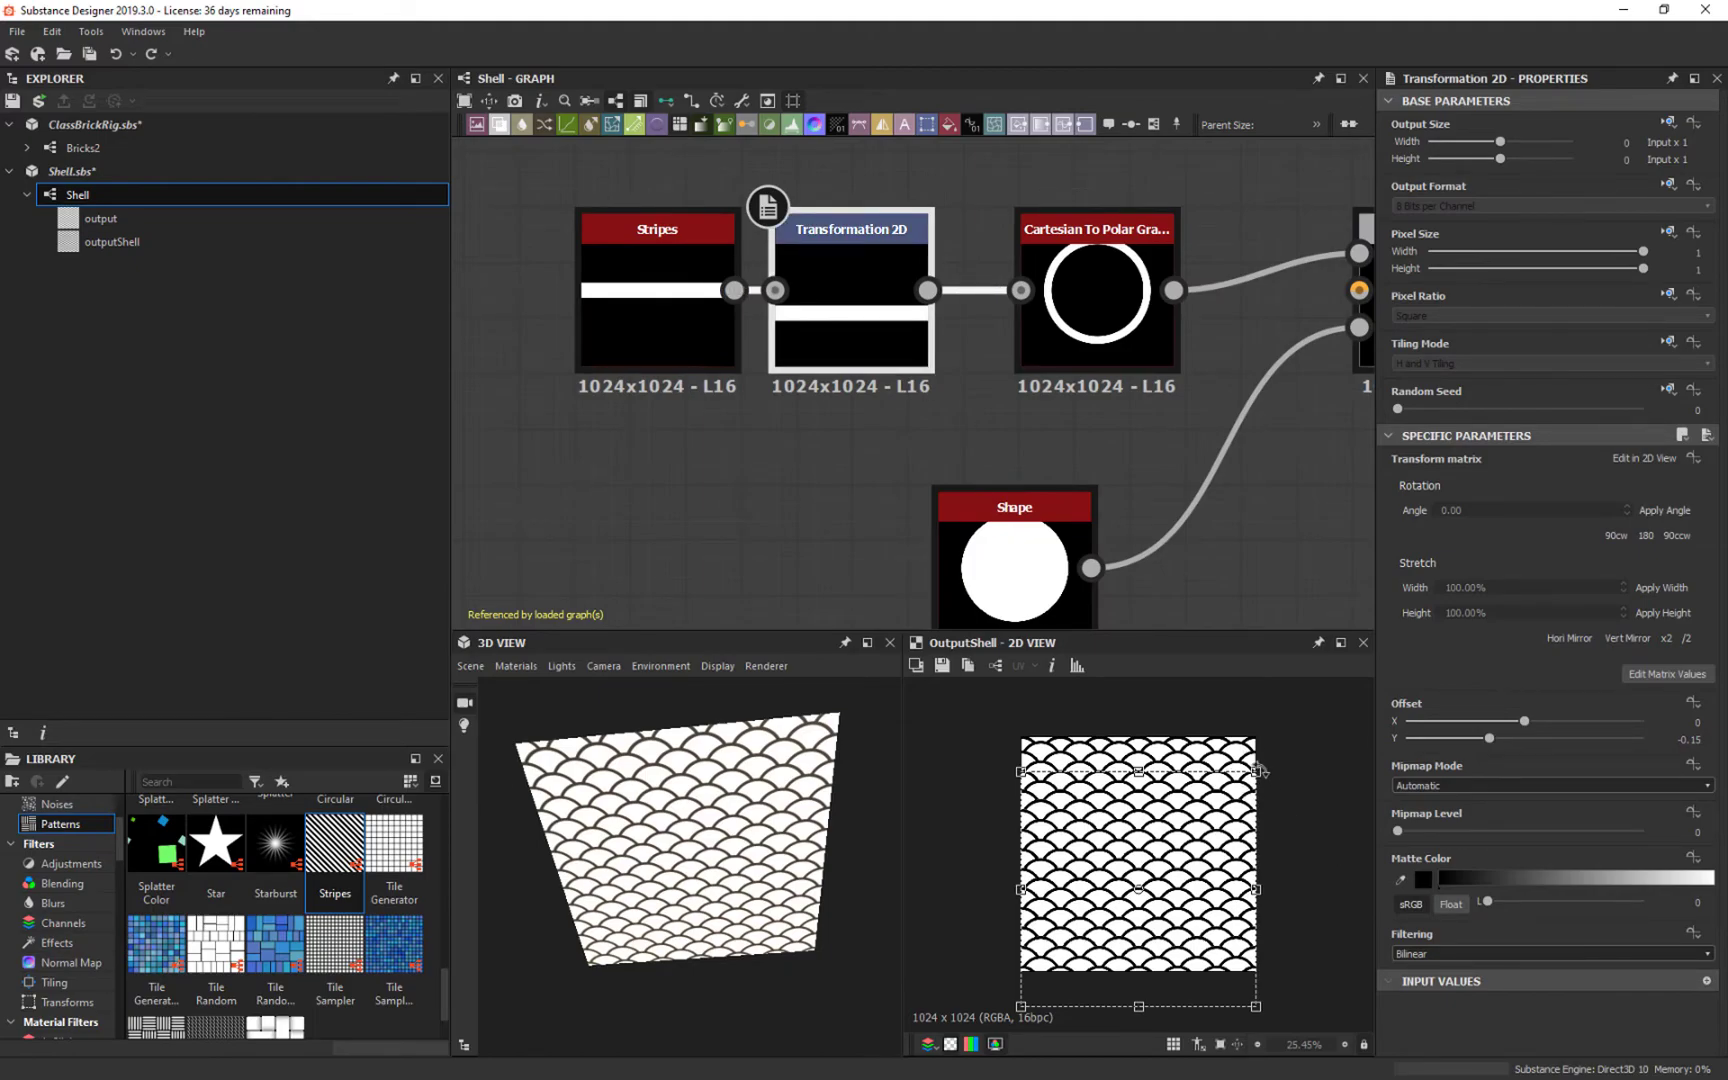
{"action": "left_click_drag", "start_coordinate": [1257, 771], "coordinate": [1180, 836]}
{"action": "left_click_drag", "start_coordinate": [1141, 859], "coordinate": [1052, 912]}
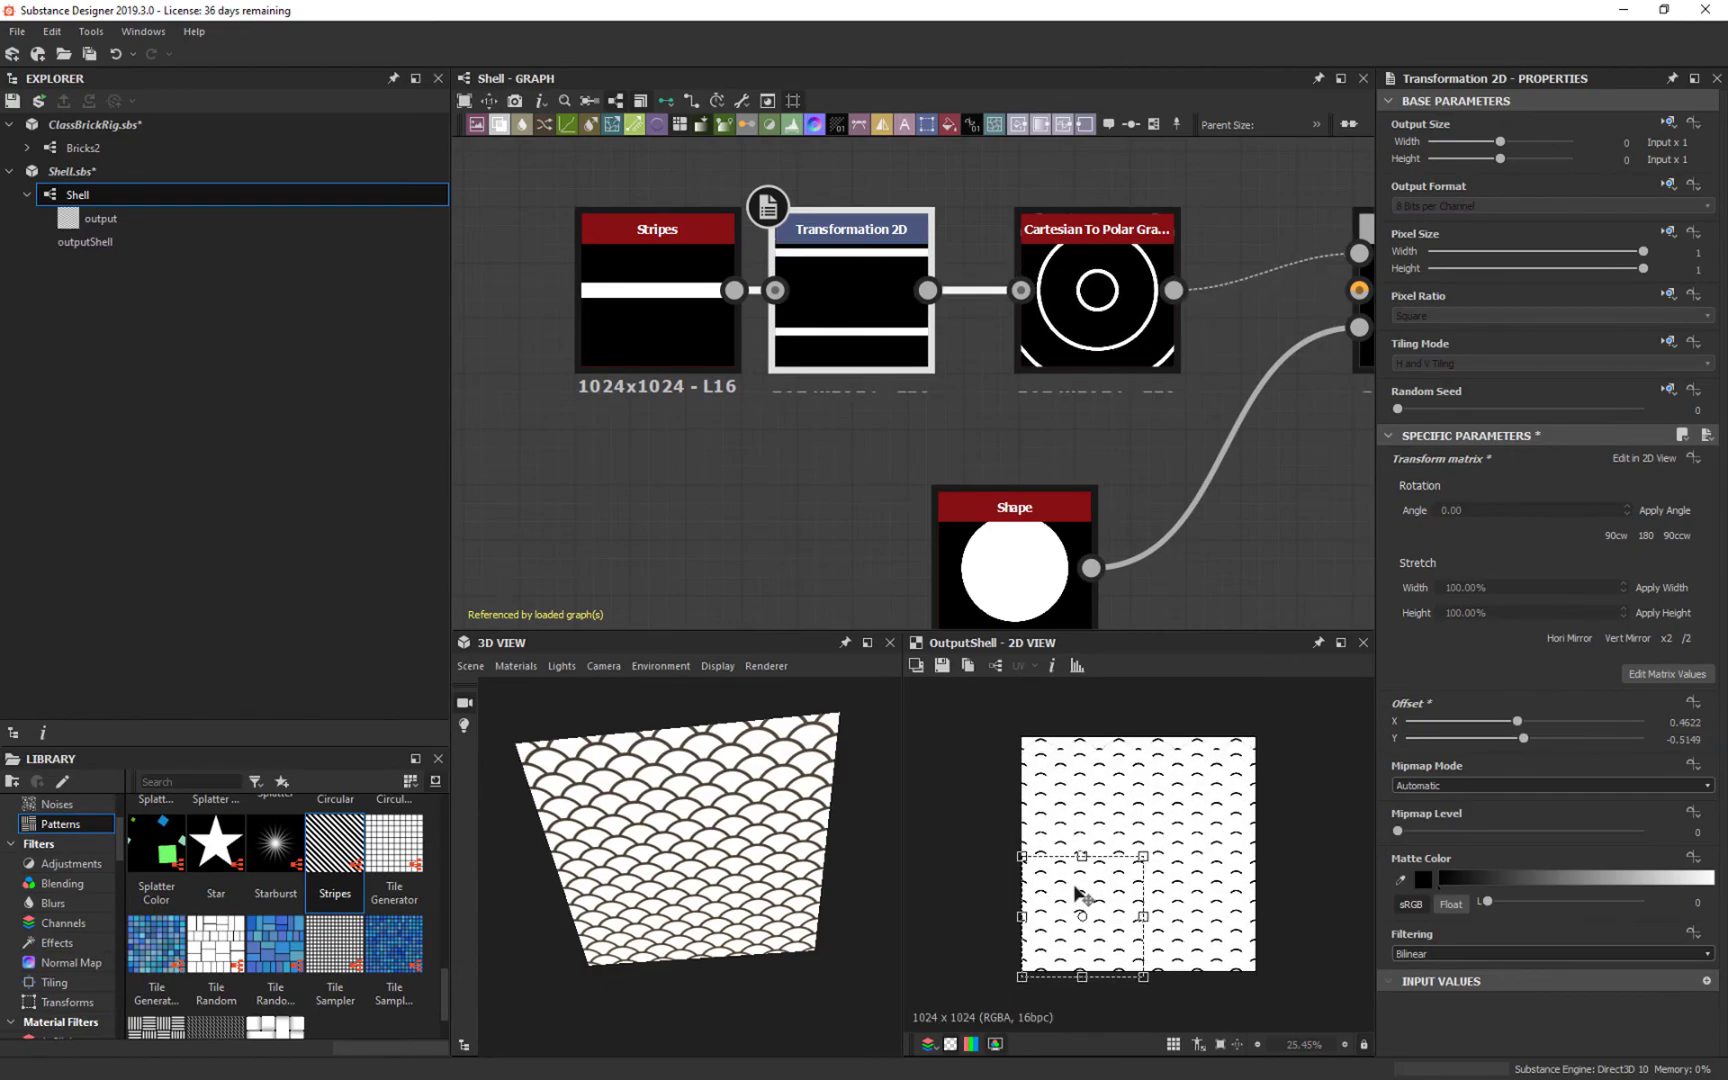
{"action": "key", "text": "ctrl+z"}
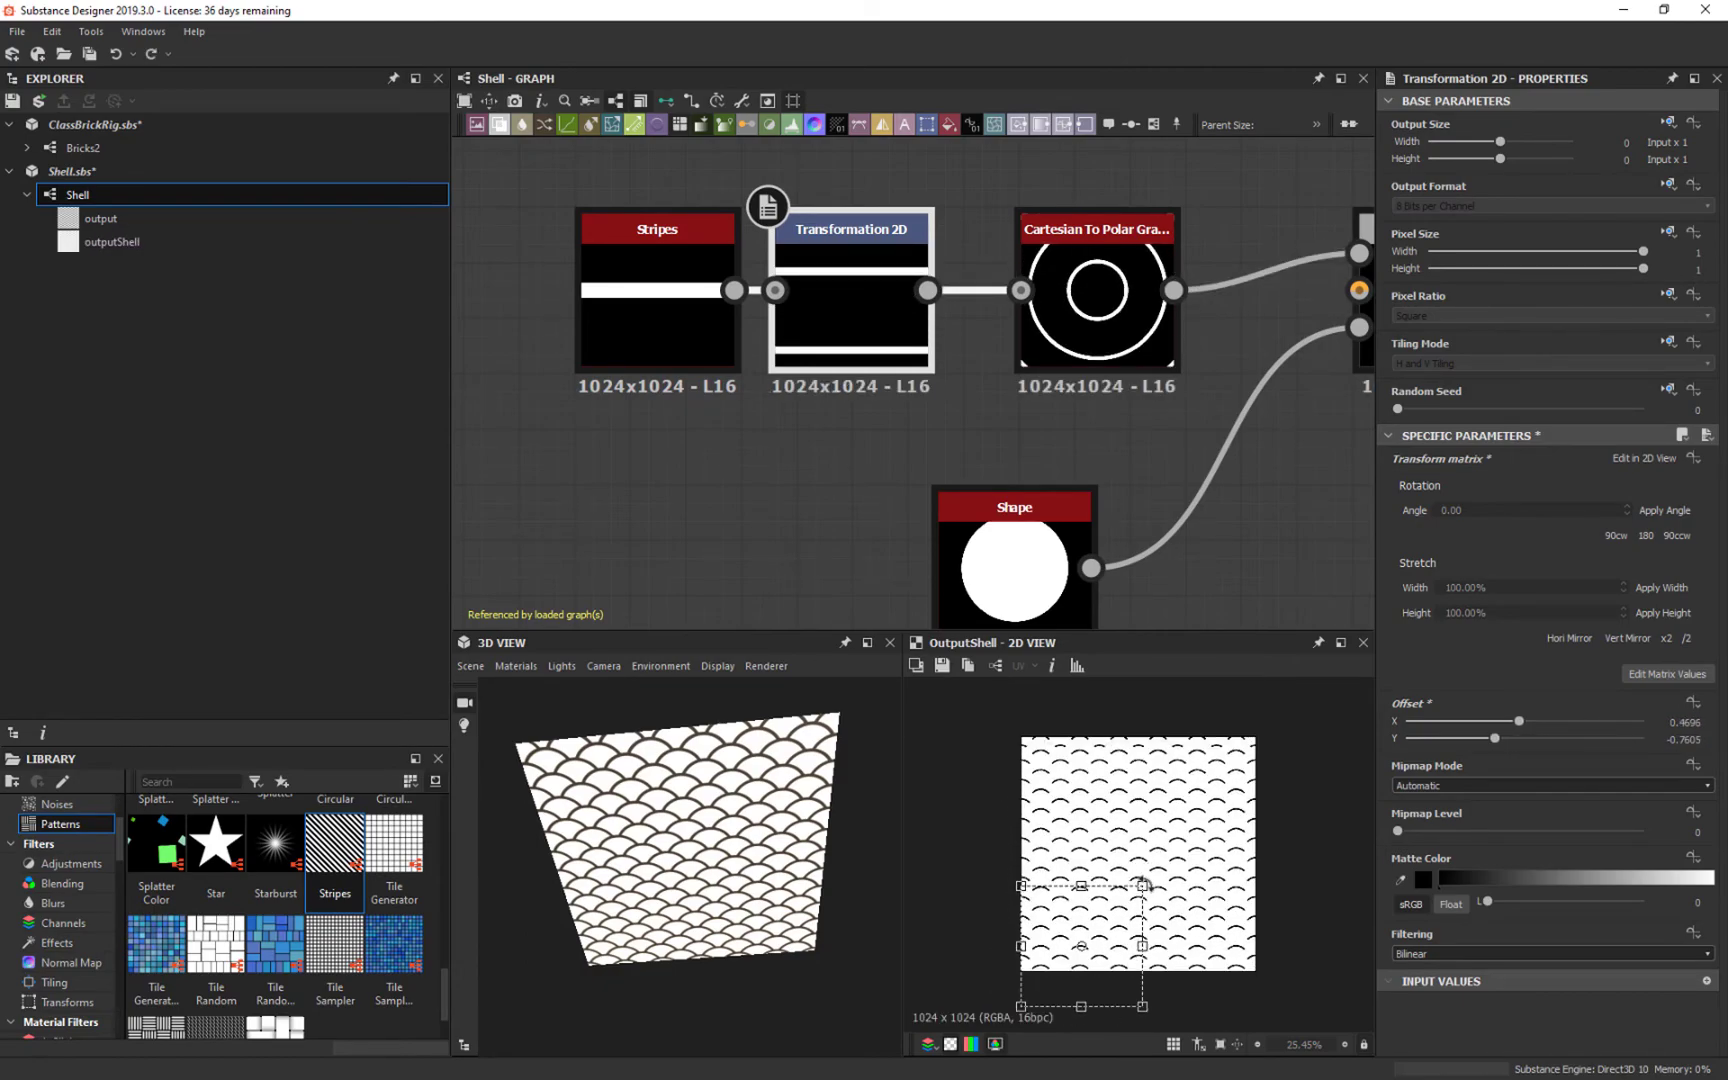
{"action": "left_click_drag", "start_coordinate": [1143, 886], "coordinate": [1068, 931]}
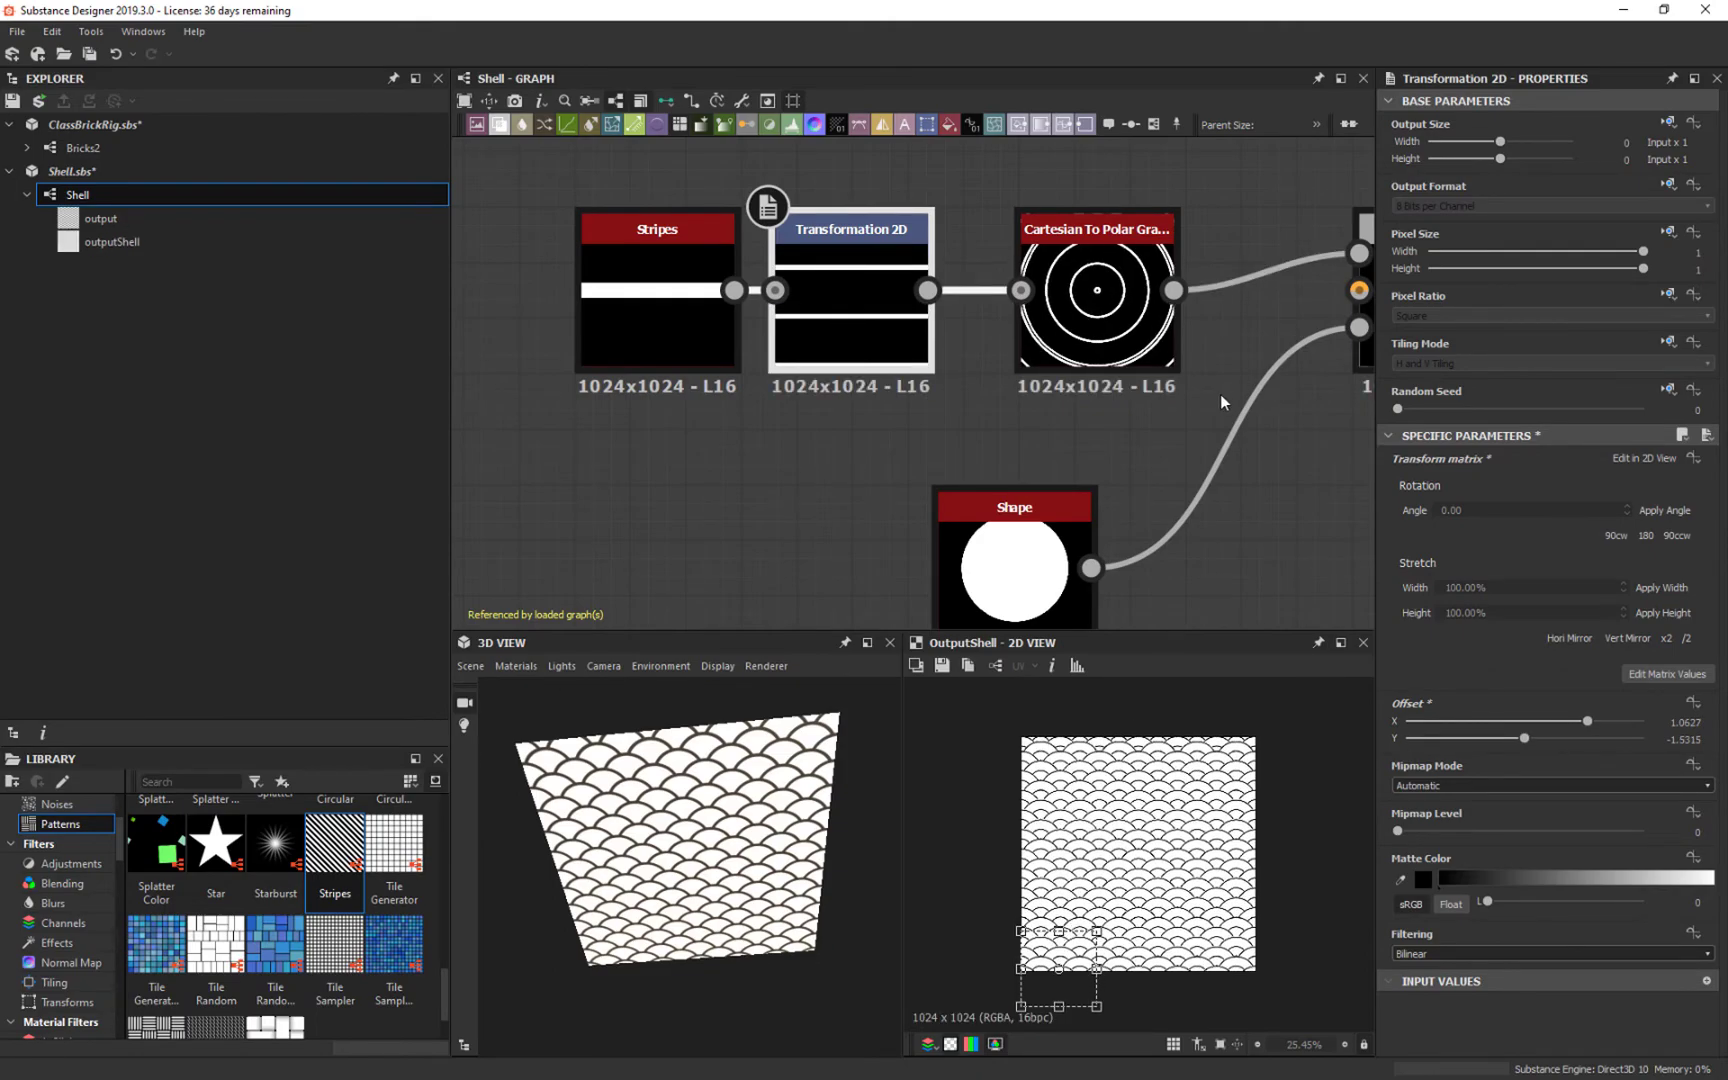
Step: Try a smaller offset, then undo back to the original 0 / -0.15 offset
{"action": "middle_click_drag", "start_coordinate": [1221, 402], "coordinate": [979, 319]}
{"action": "scroll", "coordinate": [1187, 997], "scroll_direction": "up", "scroll_amount": 6}
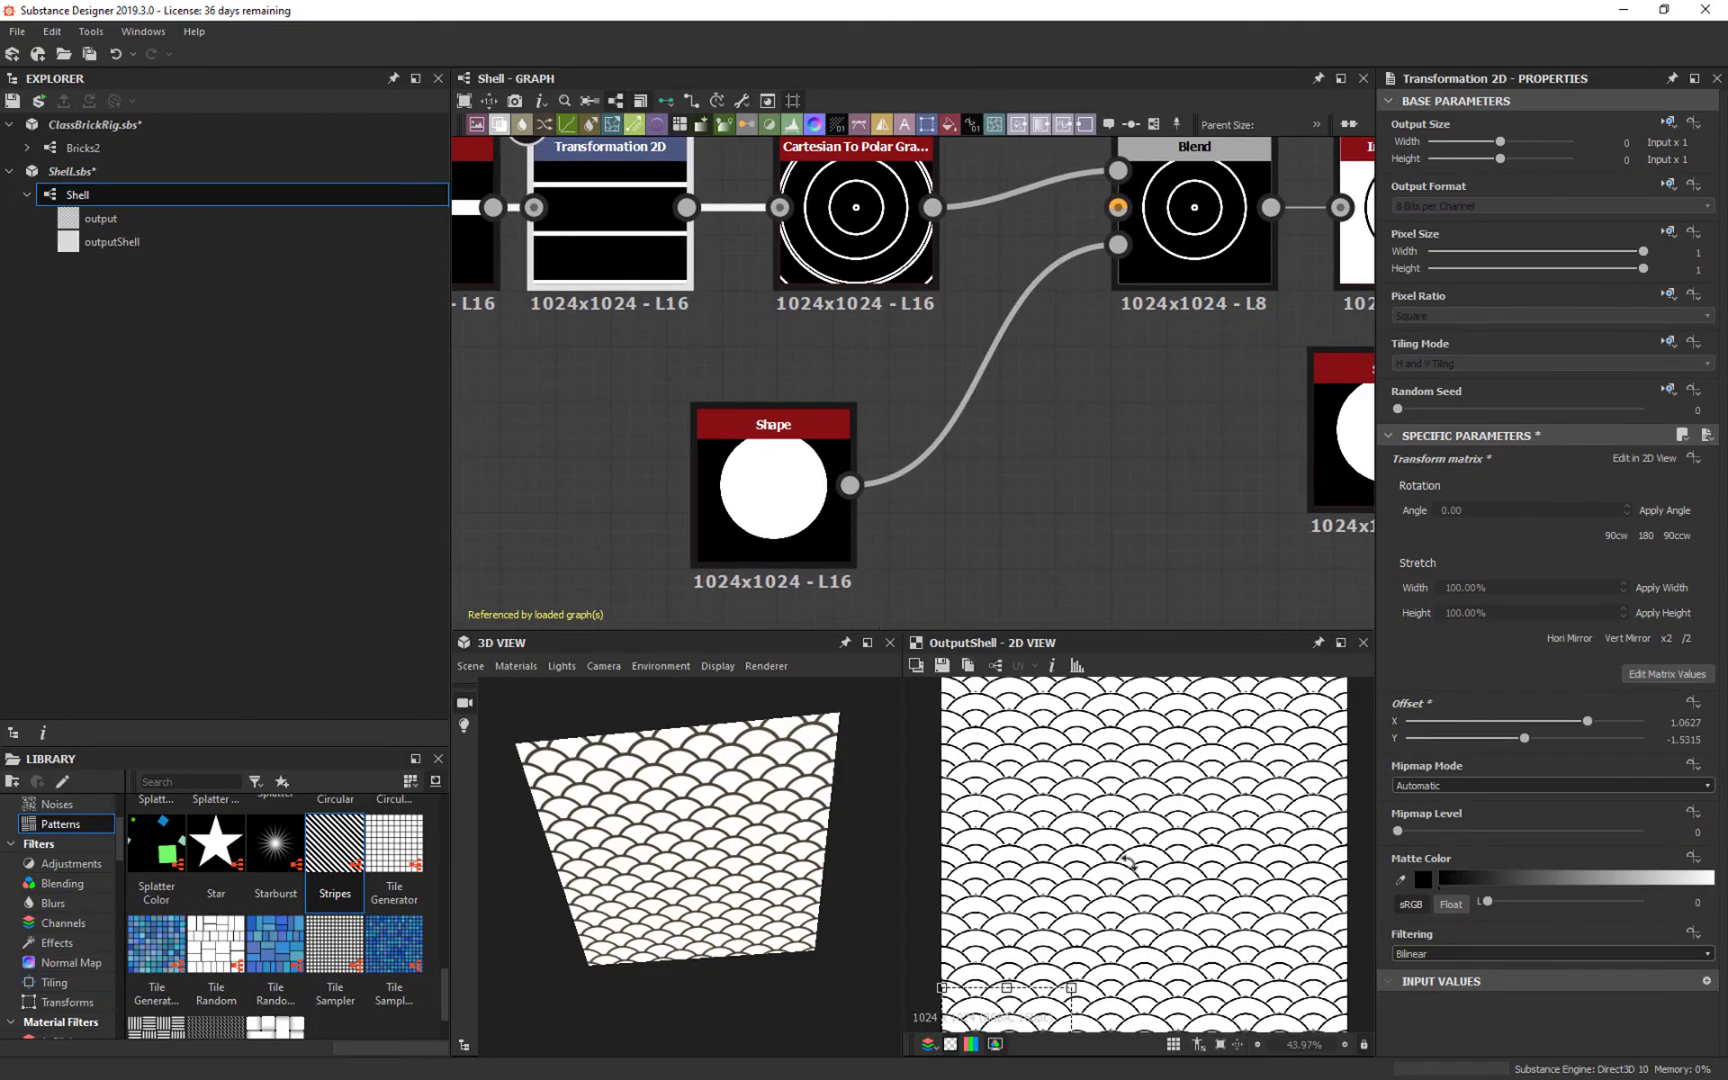
{"action": "scroll", "coordinate": [1008, 238], "scroll_direction": "down", "scroll_amount": 3}
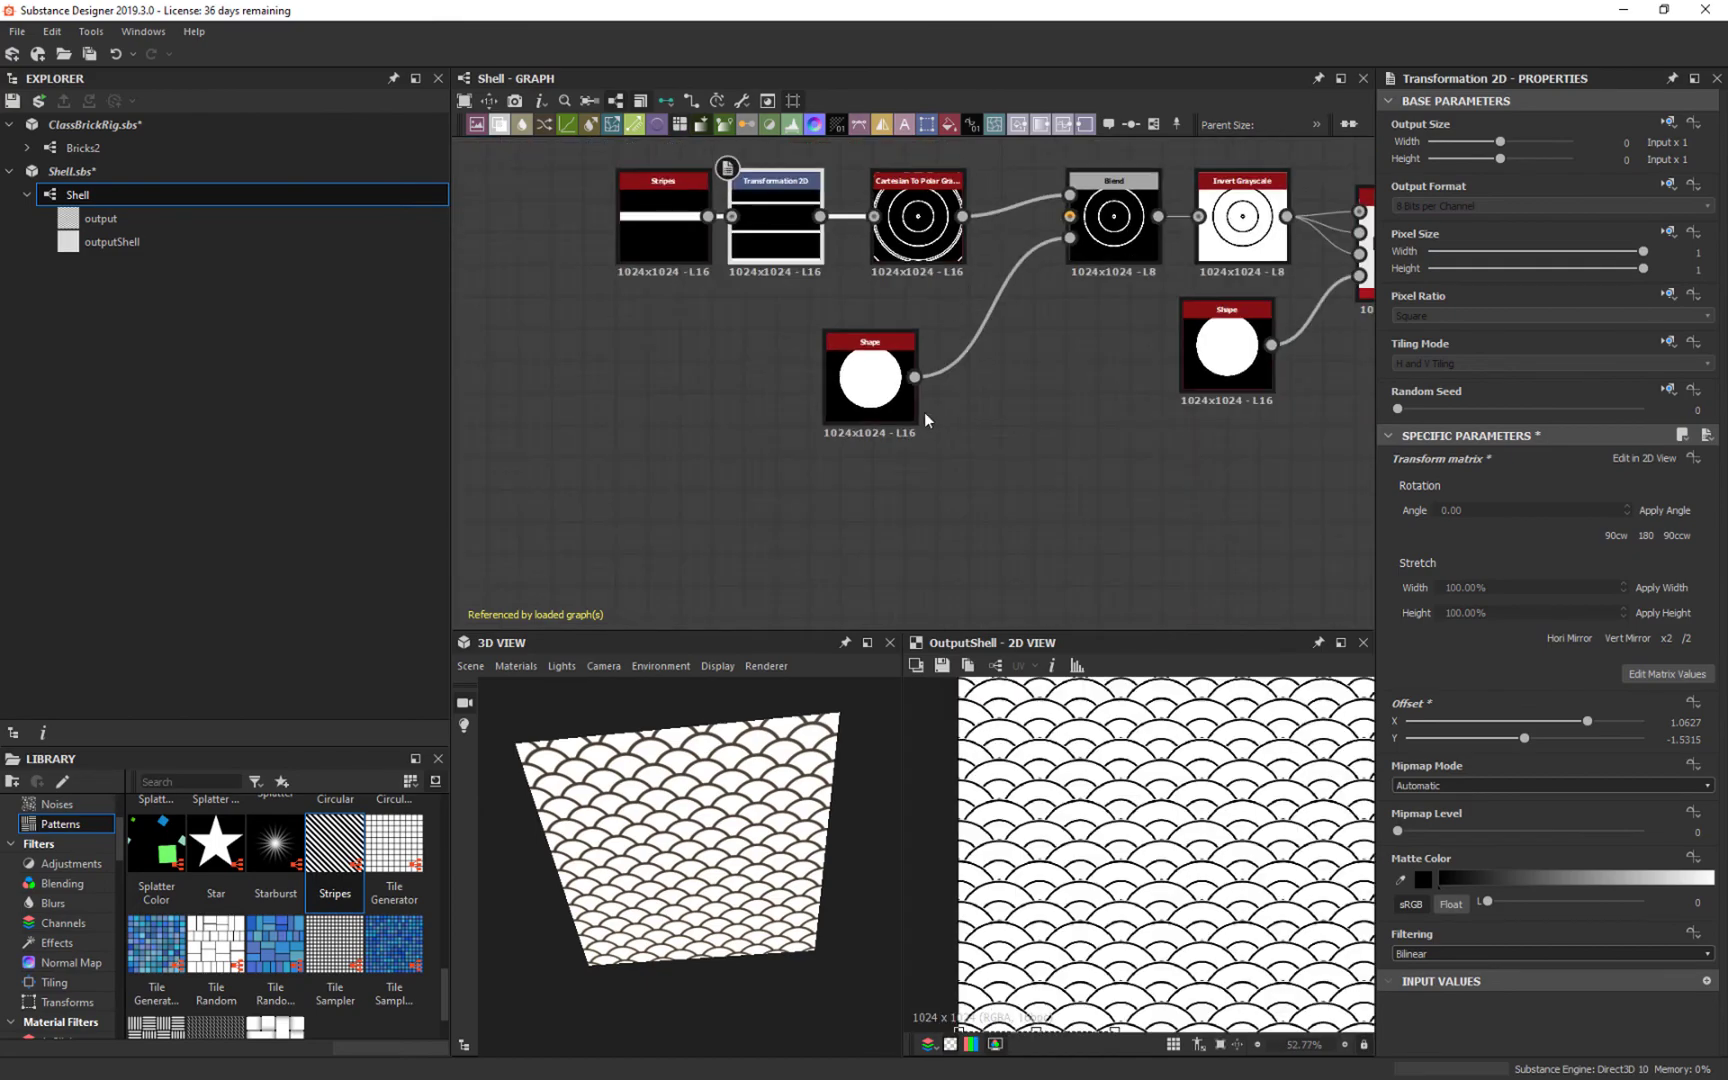
{"action": "middle_click_drag", "start_coordinate": [832, 321], "coordinate": [880, 418]}
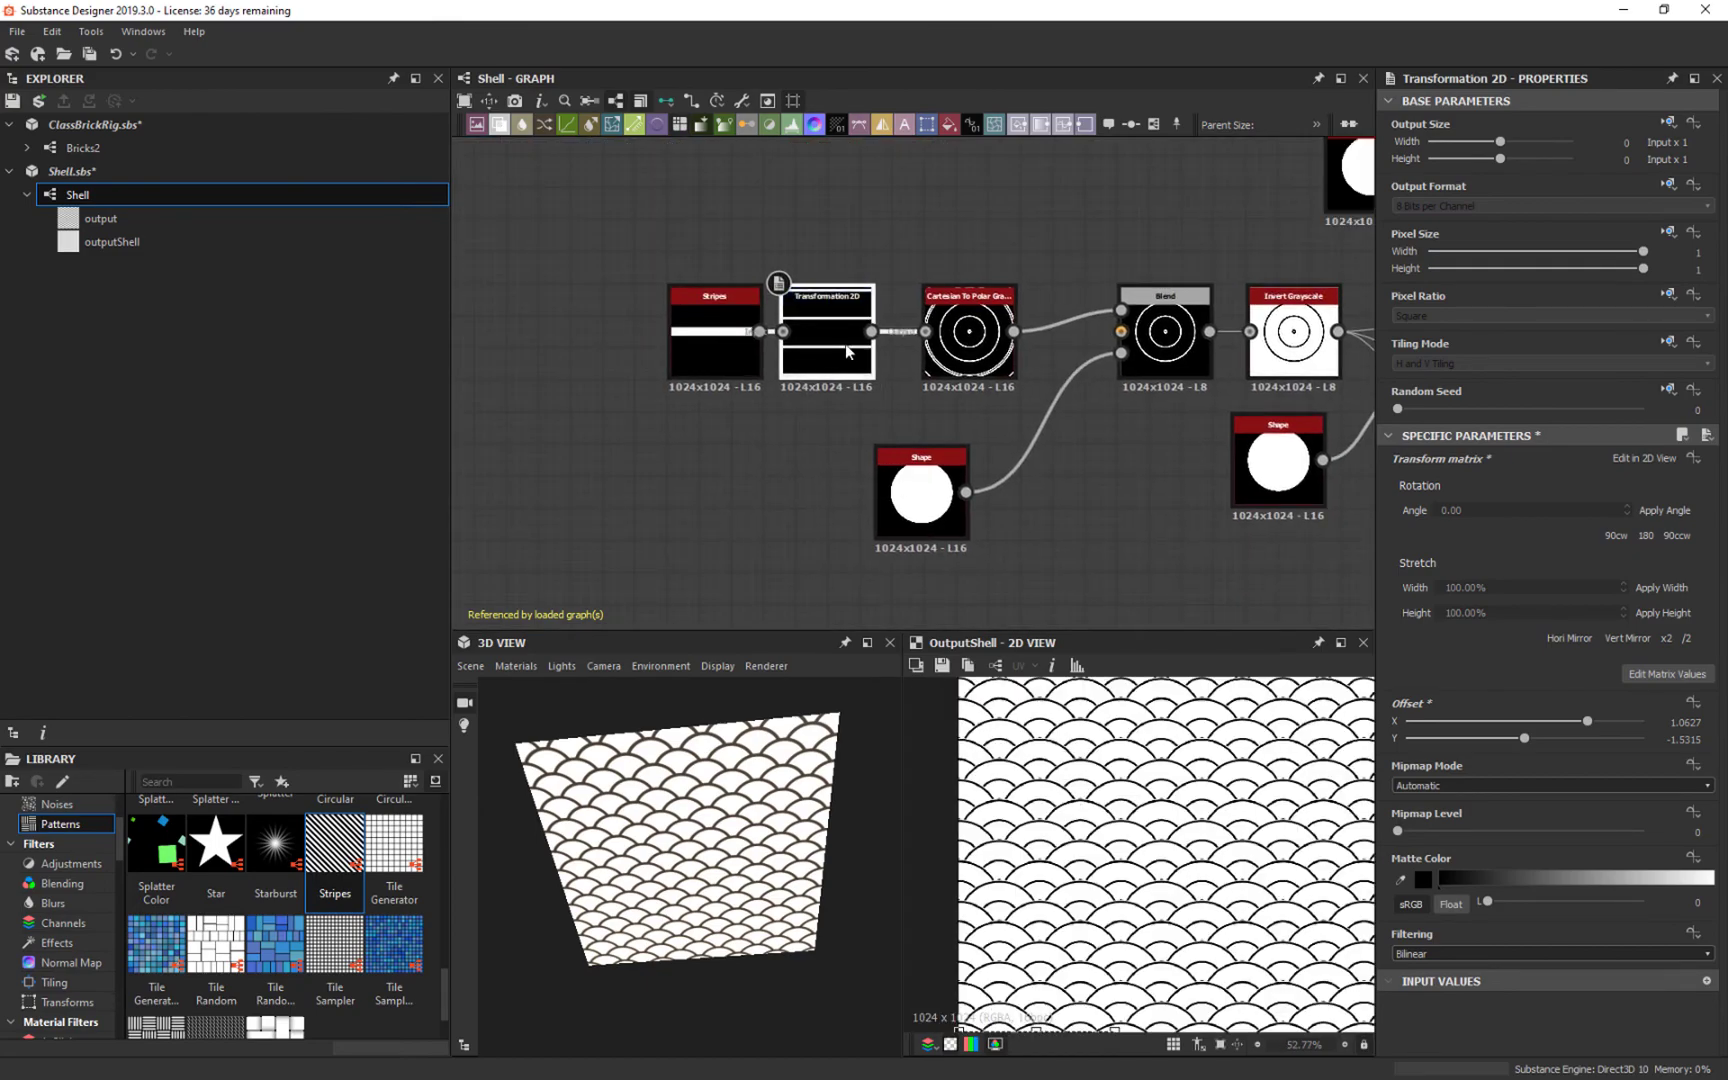
{"action": "scroll", "coordinate": [1114, 748], "scroll_direction": "down", "scroll_amount": 4}
{"action": "left_click_drag", "start_coordinate": [1030, 994], "coordinate": [1116, 874]}
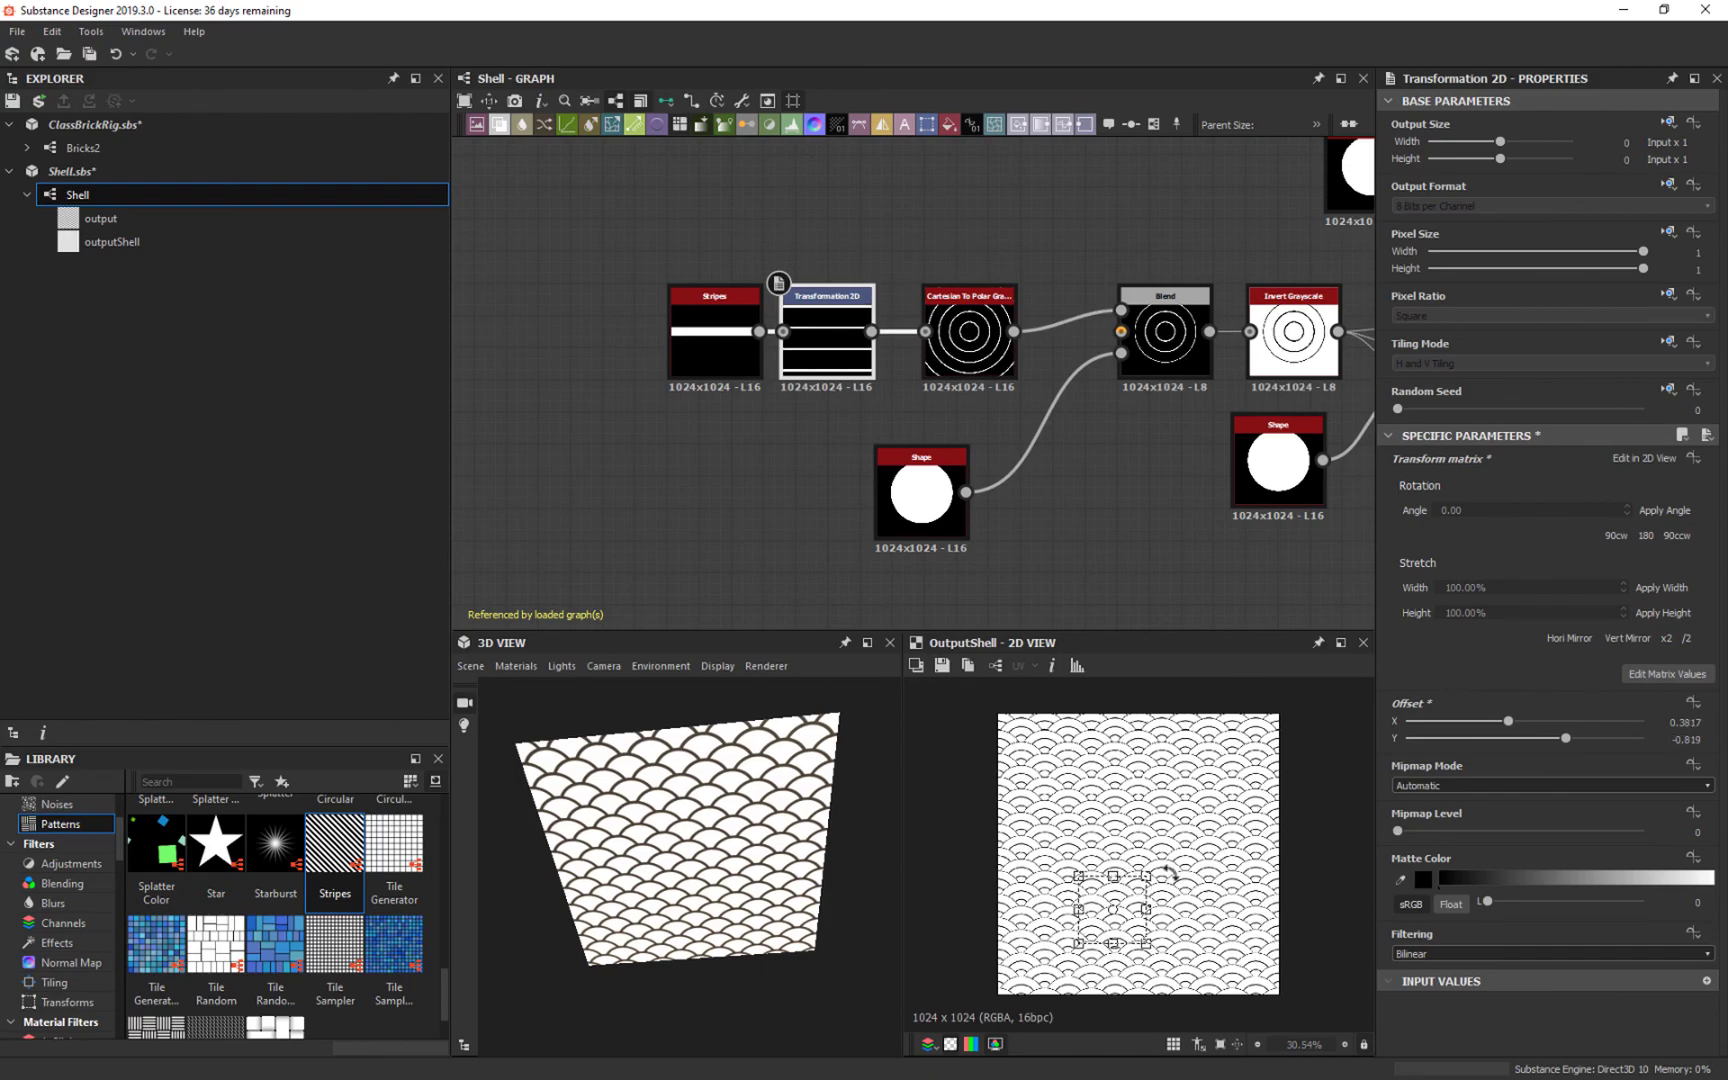
{"action": "scroll", "coordinate": [1168, 875], "scroll_direction": "up", "scroll_amount": 4}
{"action": "scroll", "coordinate": [1170, 840], "scroll_direction": "down", "scroll_amount": 3}
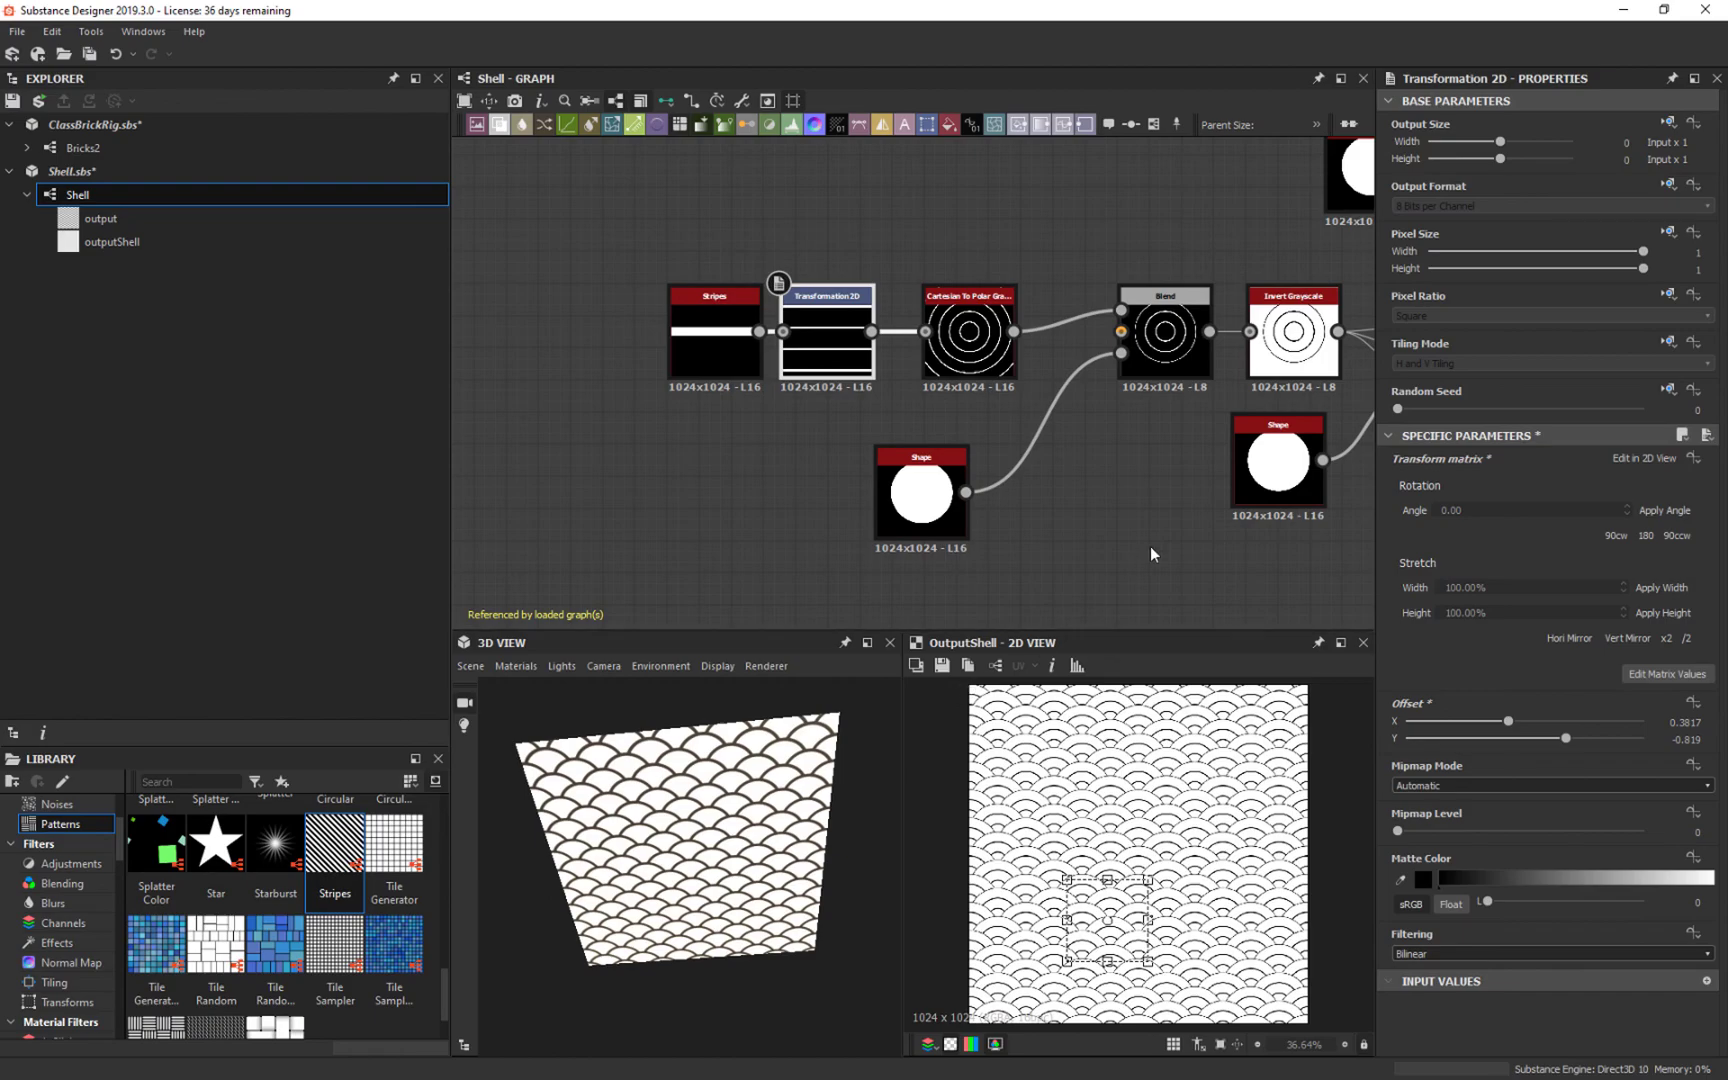
{"action": "key", "text": "ctrl+z"}
{"action": "key", "text": "ctrl+z"}
{"action": "key", "text": "ctrl+z"}
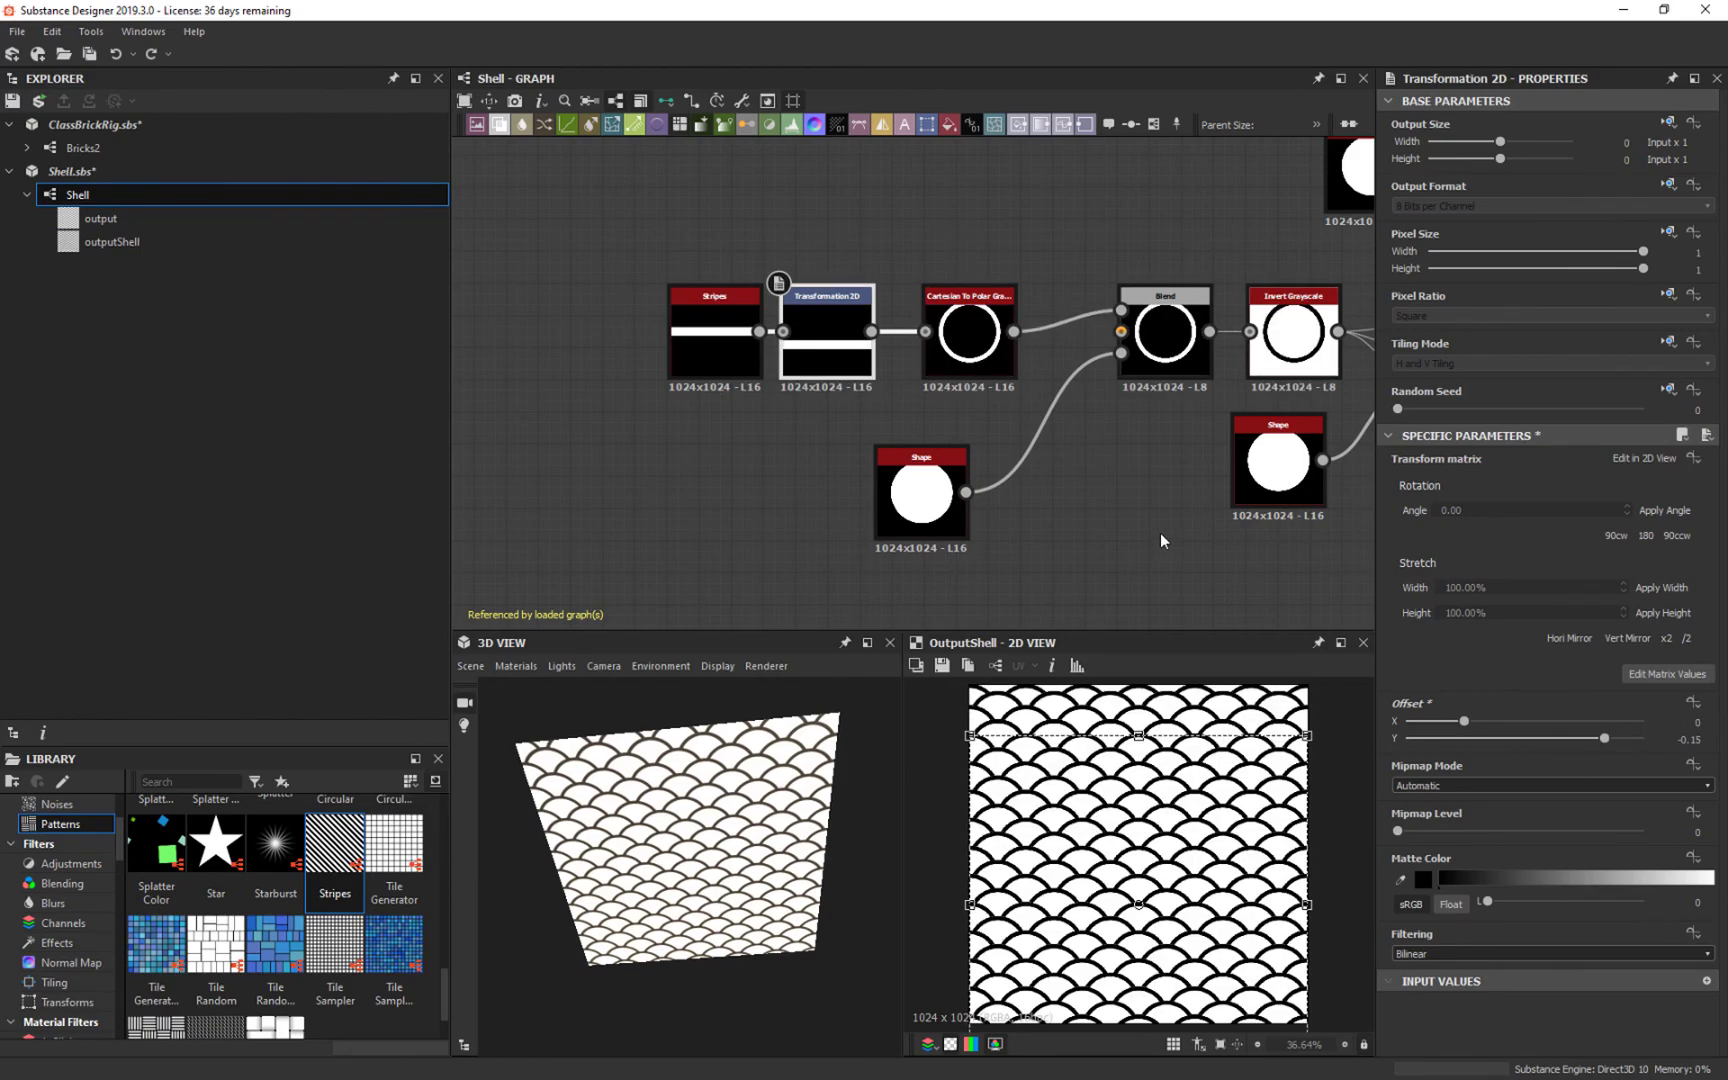